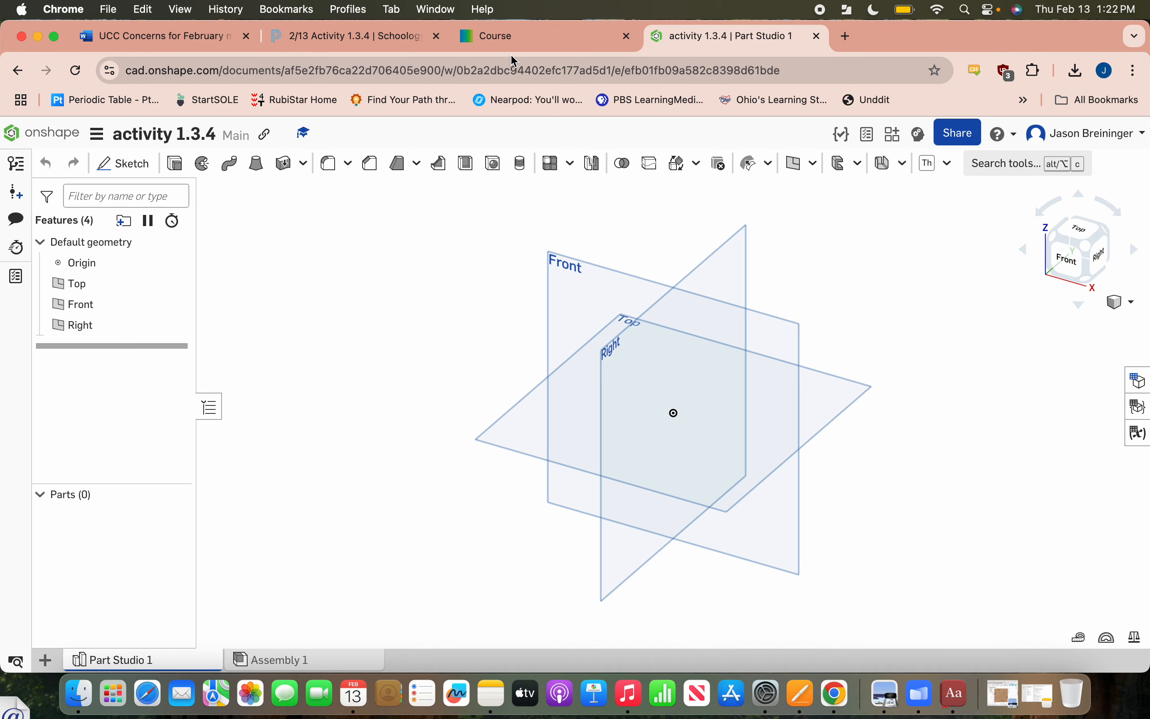
Switch to the Course page and review the activity instructions through the pentagon extrusion, tapered extrusion and loft sections.
left_click(510, 41)
scroll(547, 477, "down", 15)
scroll(548, 477, "down", 20)
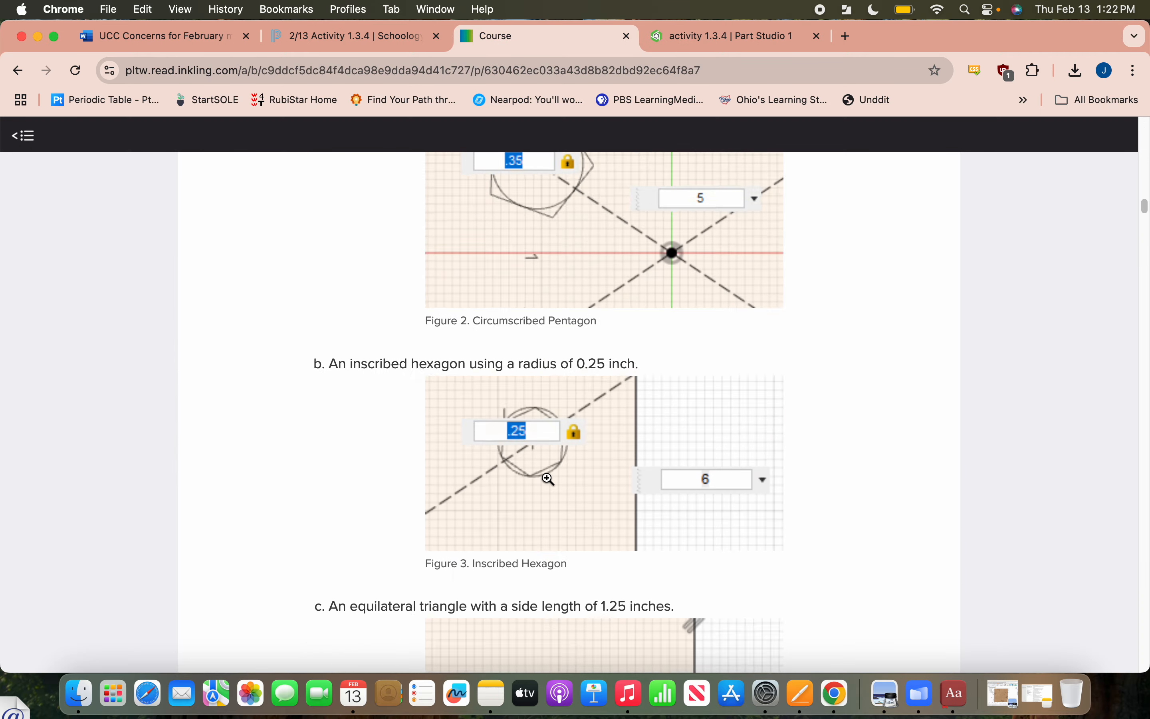
scroll(549, 479, "down", 10)
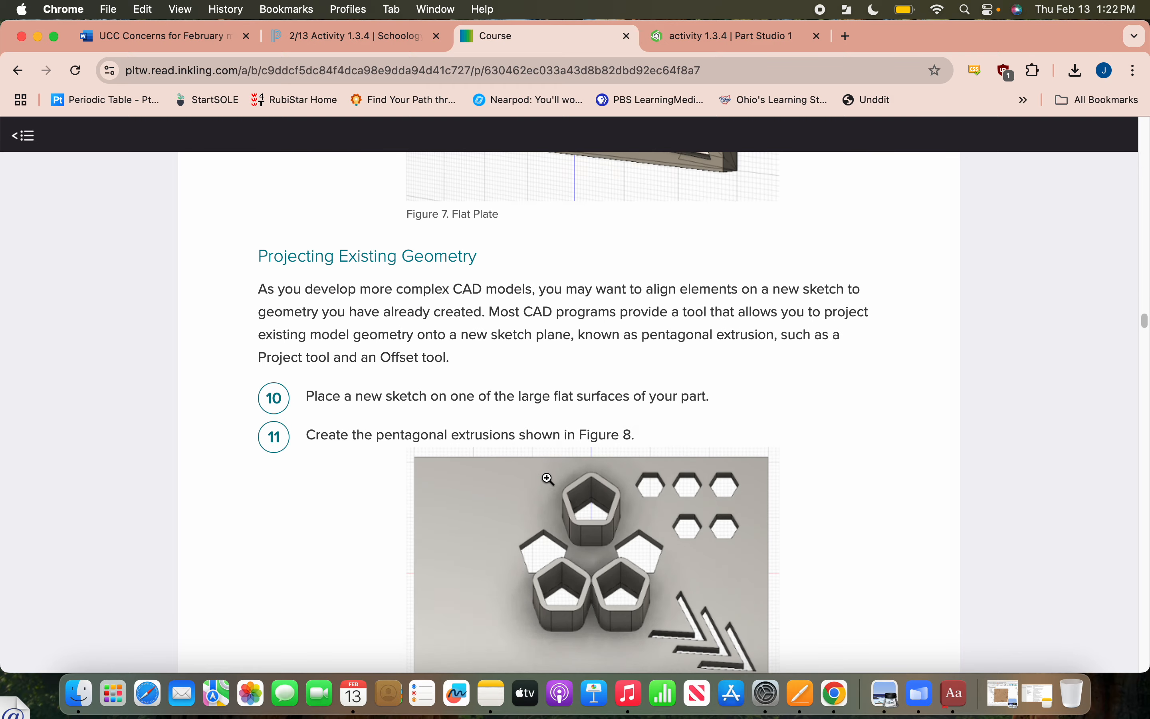
scroll(539, 379, "up", 1)
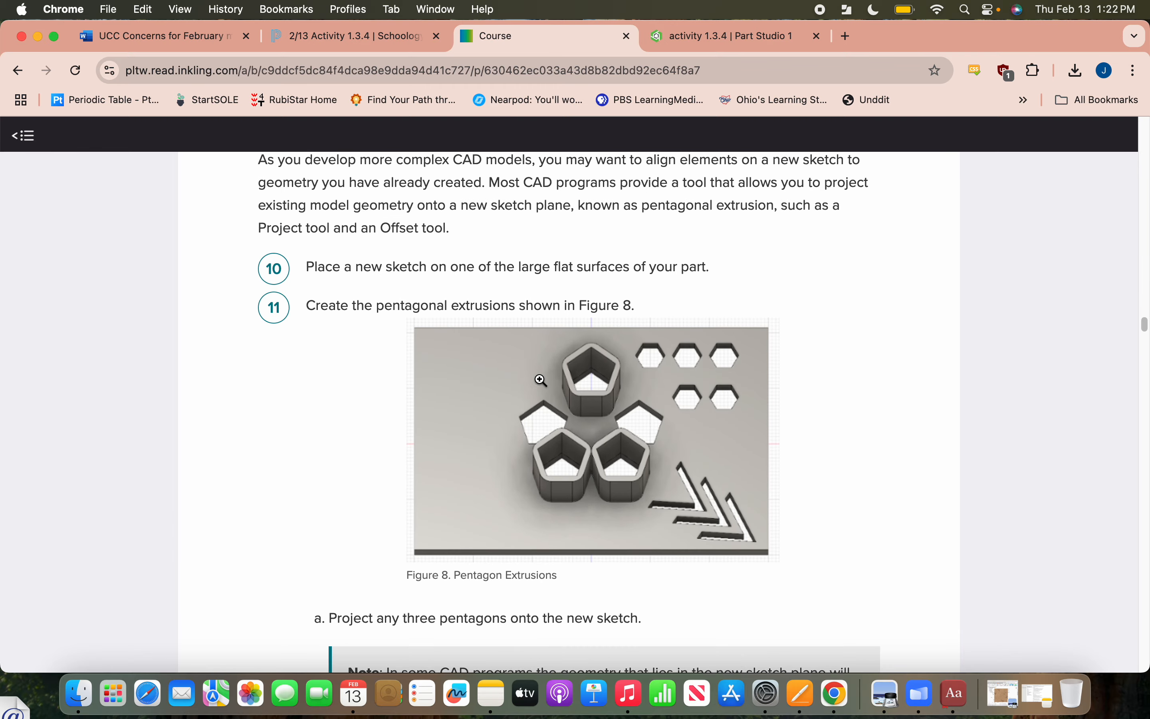
scroll(539, 380, "down", 15)
scroll(540, 379, "down", 5)
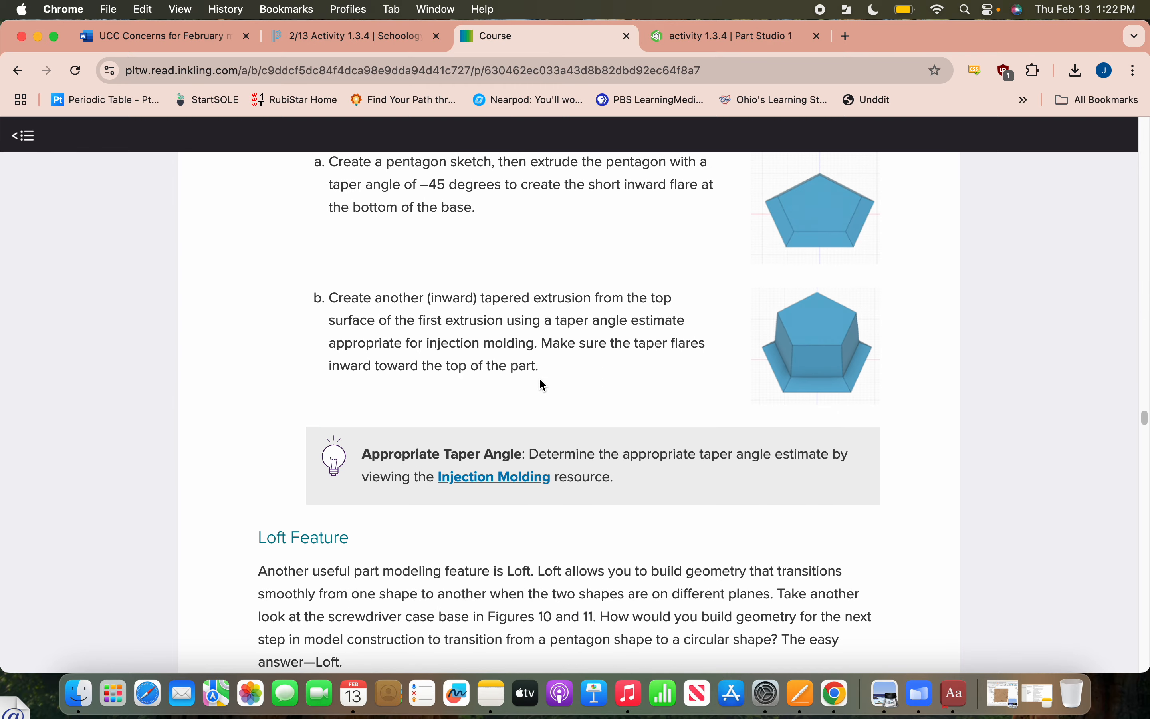
scroll(762, 431, "up", 3)
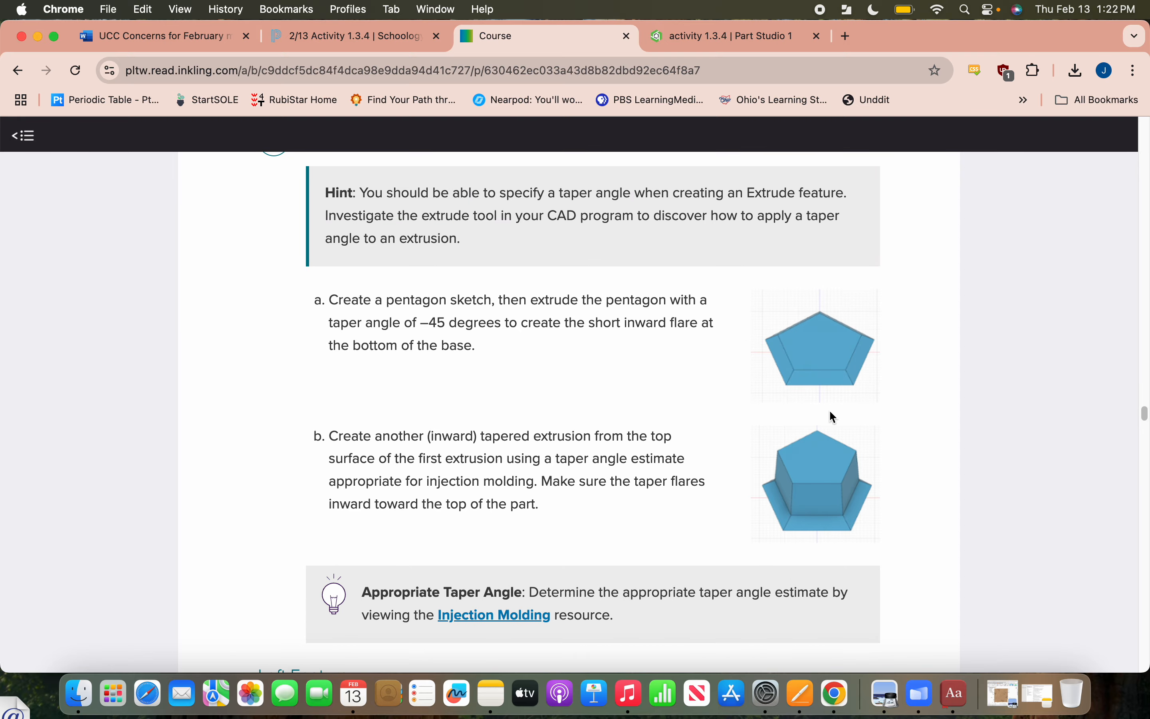
scroll(766, 475, "down", 10)
scroll(768, 478, "down", 13)
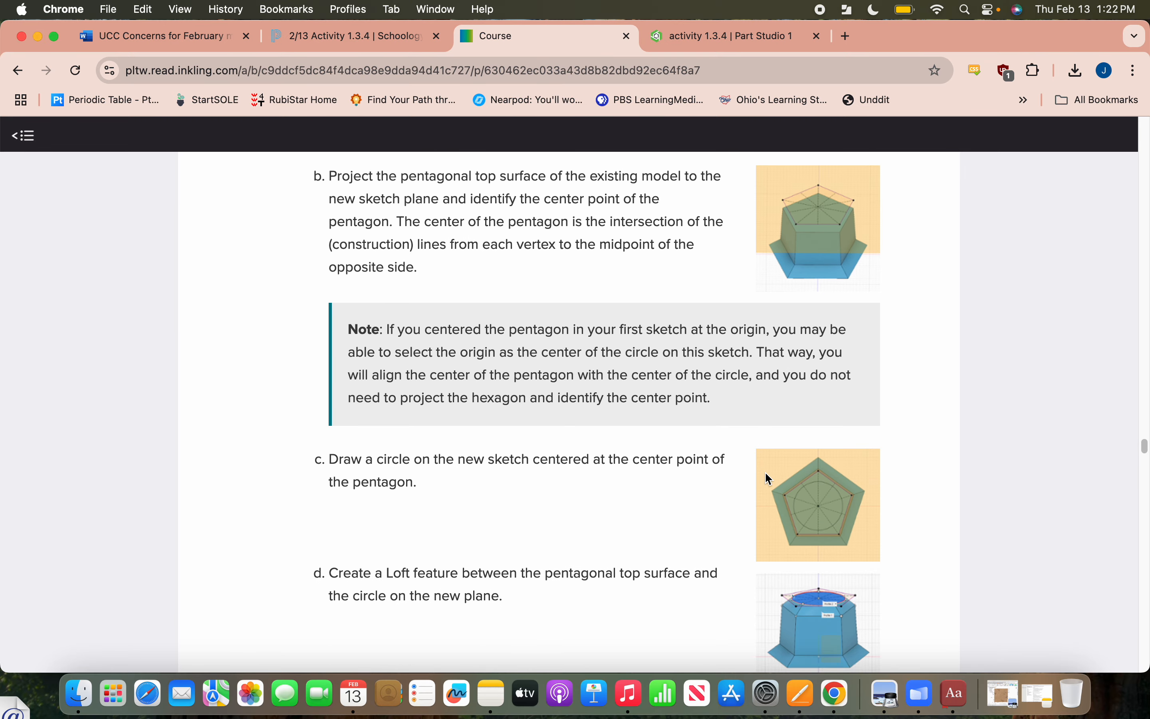
scroll(766, 473, "up", 2)
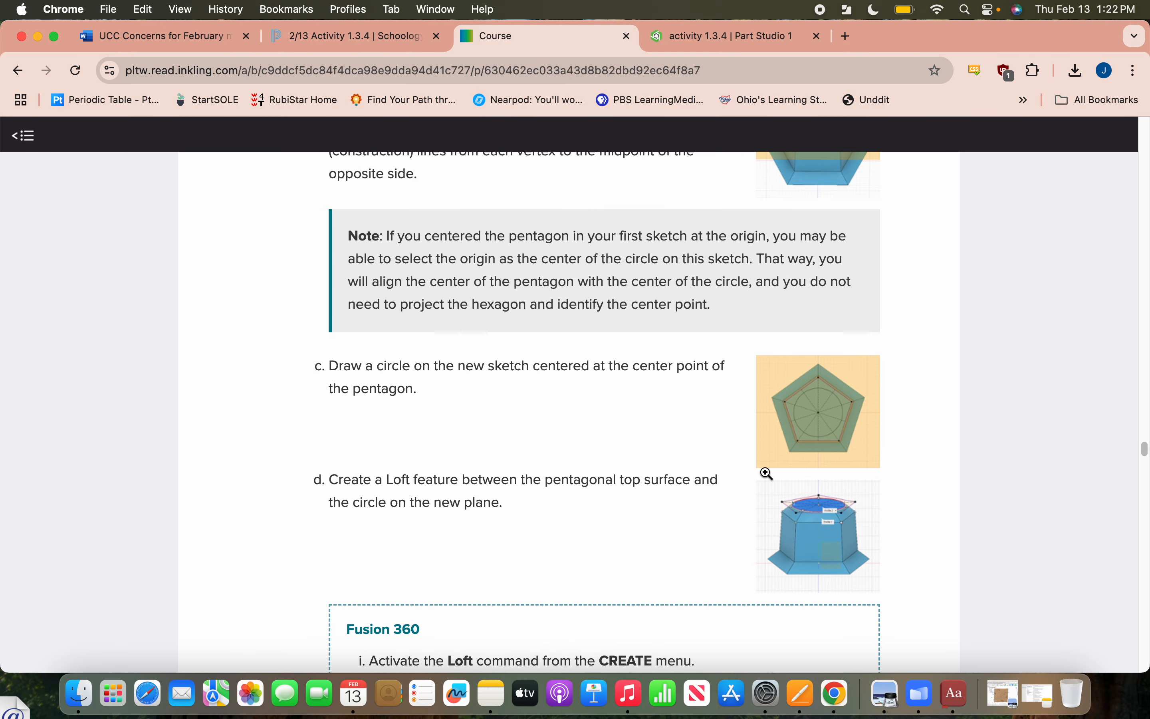
Review the constrained polygon and pattern figures, and read the opening instructions for the units and base rectangle.
scroll(682, 471, "up", 20)
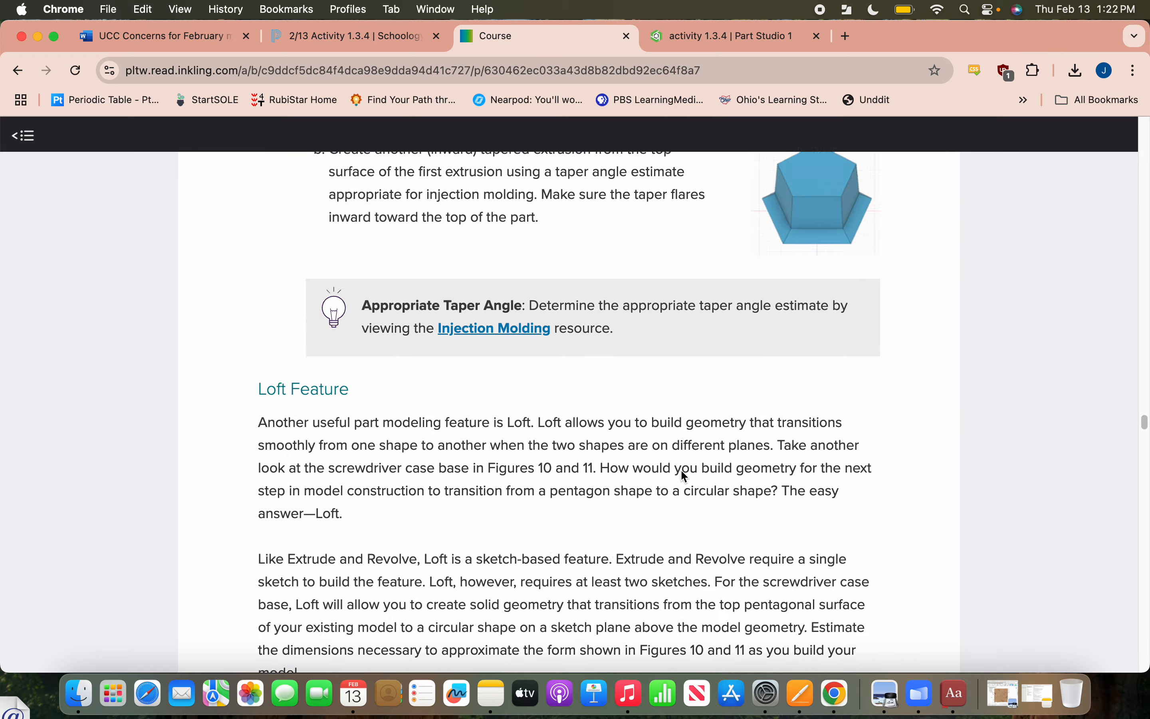
scroll(681, 471, "up", 20)
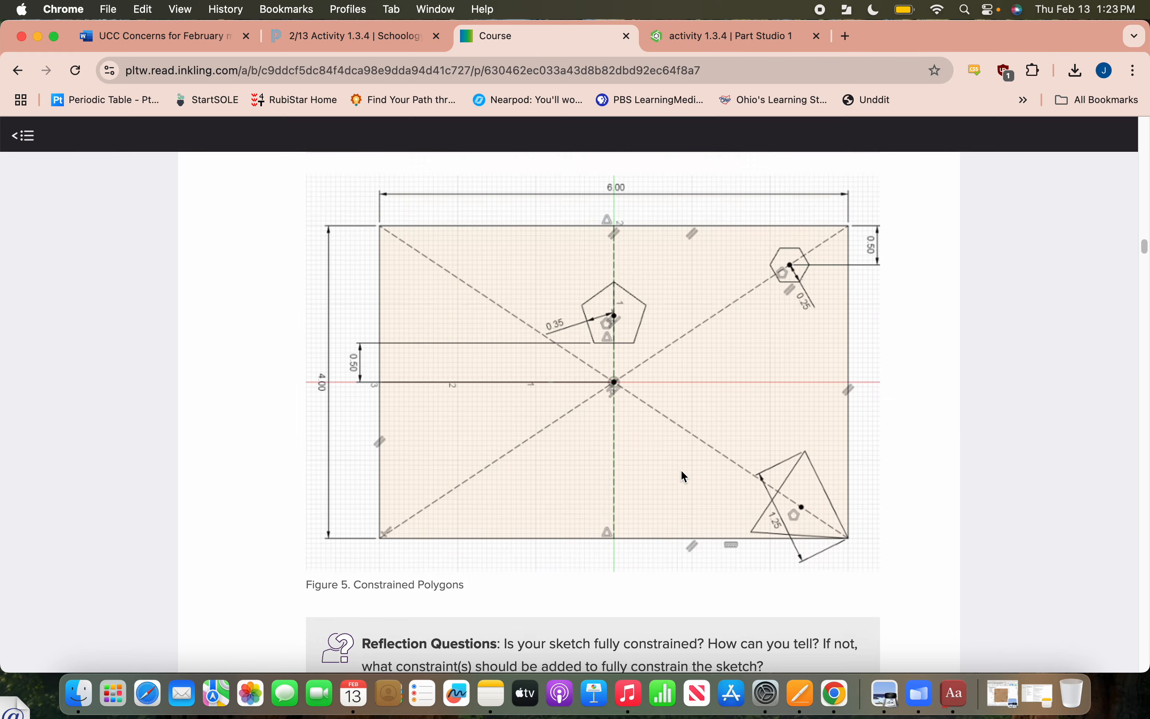
scroll(683, 472, "up", 15)
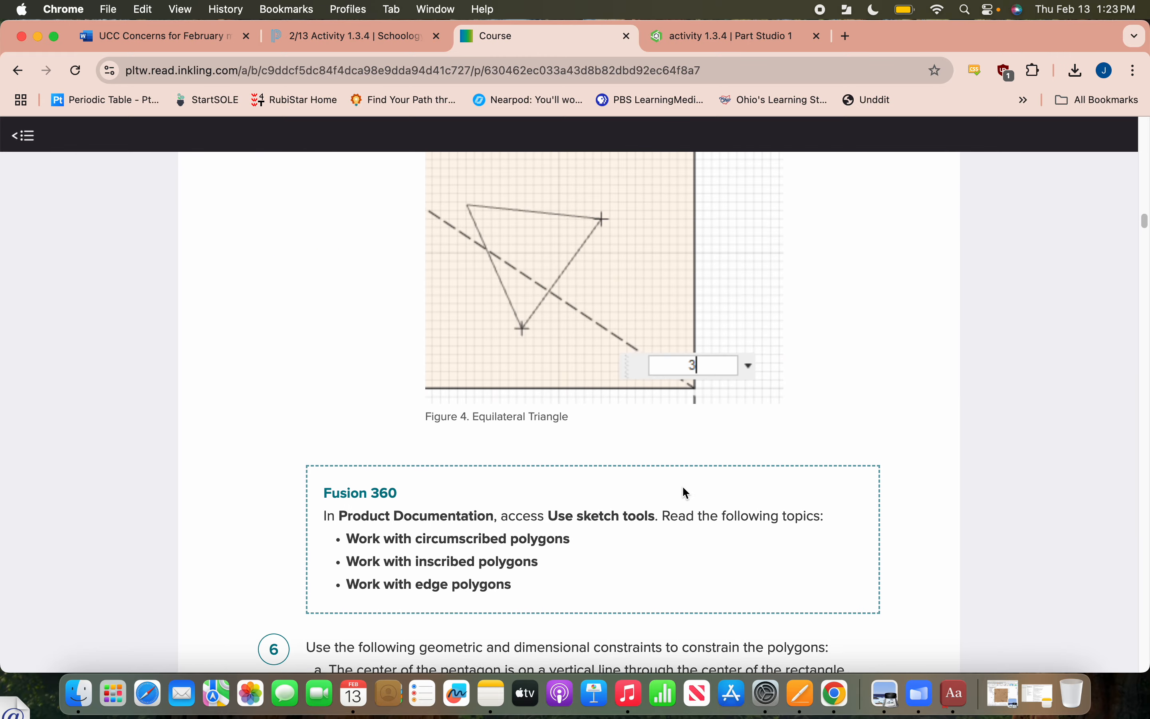
scroll(682, 485, "down", 15)
scroll(681, 485, "down", 20)
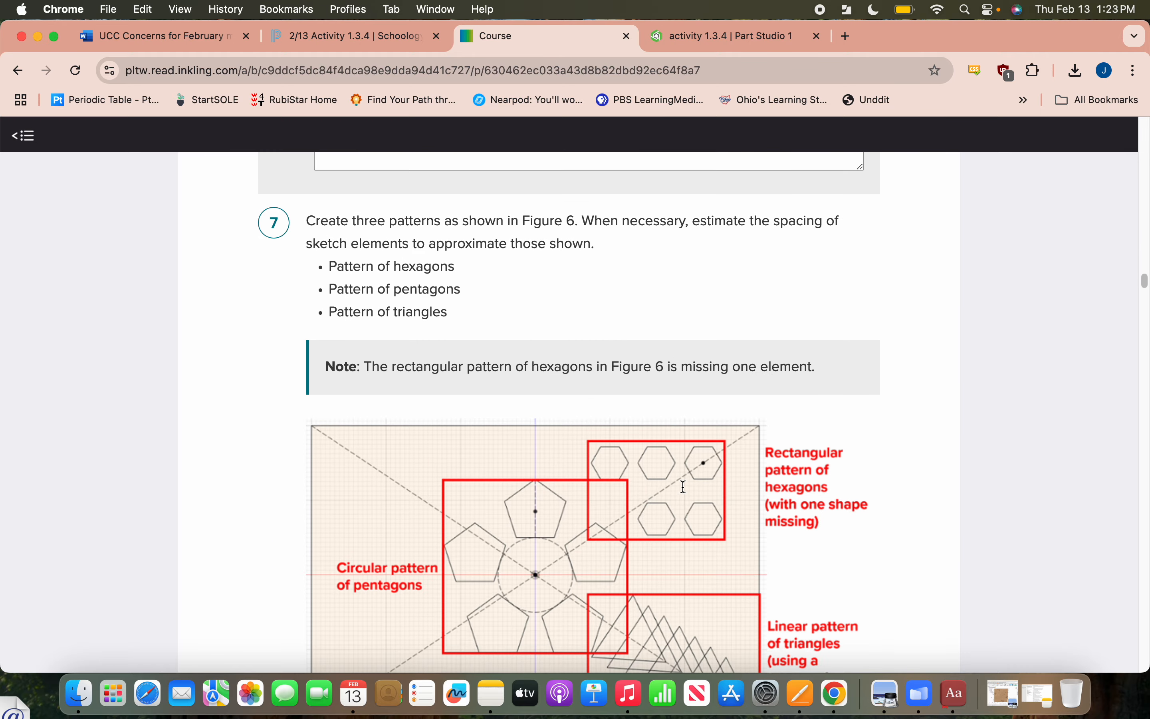
scroll(685, 492, "down", 15)
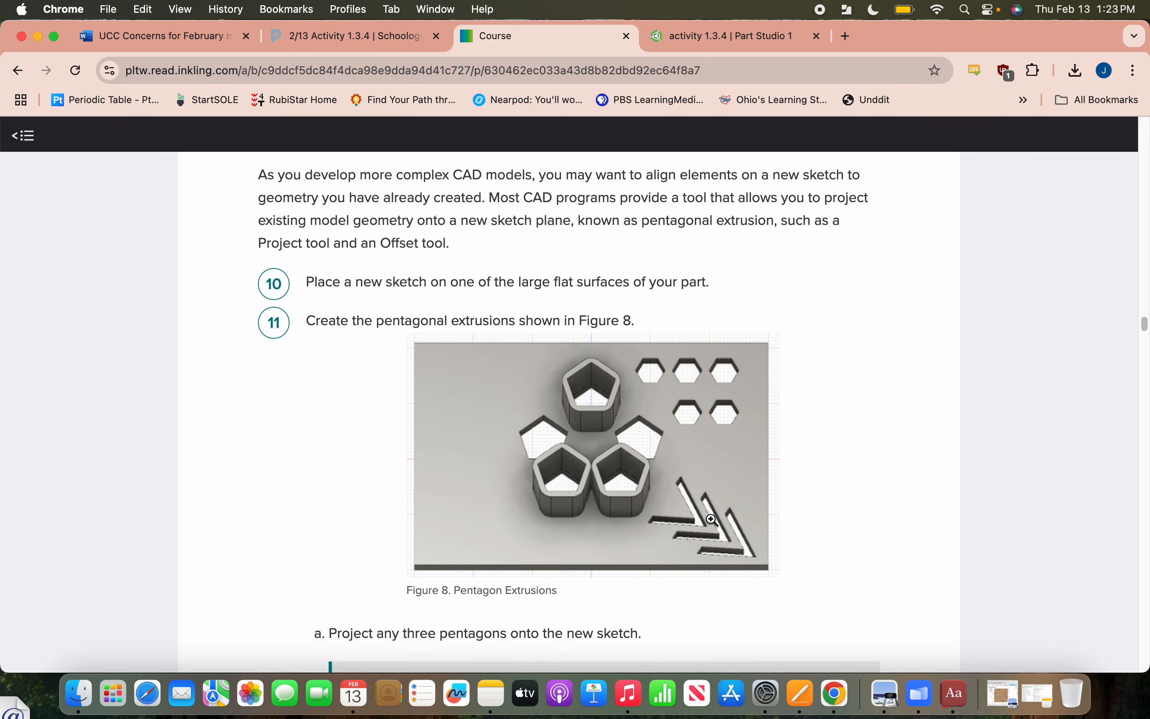
scroll(736, 511, "up", 20)
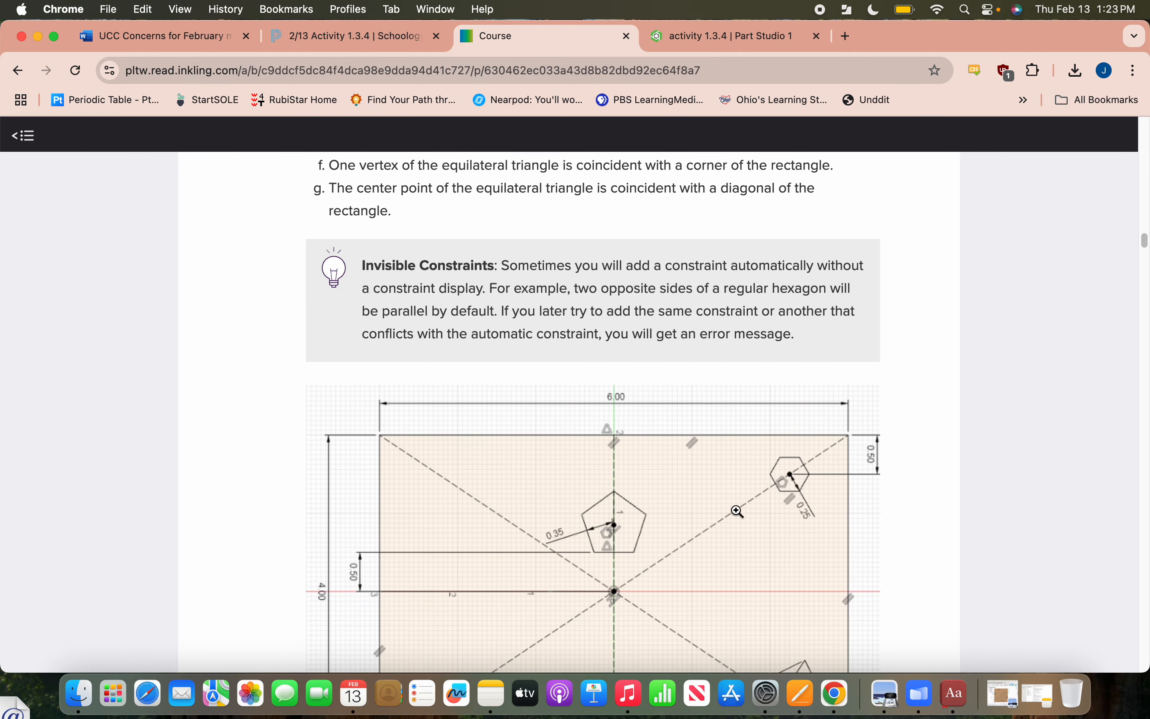
scroll(737, 511, "up", 20)
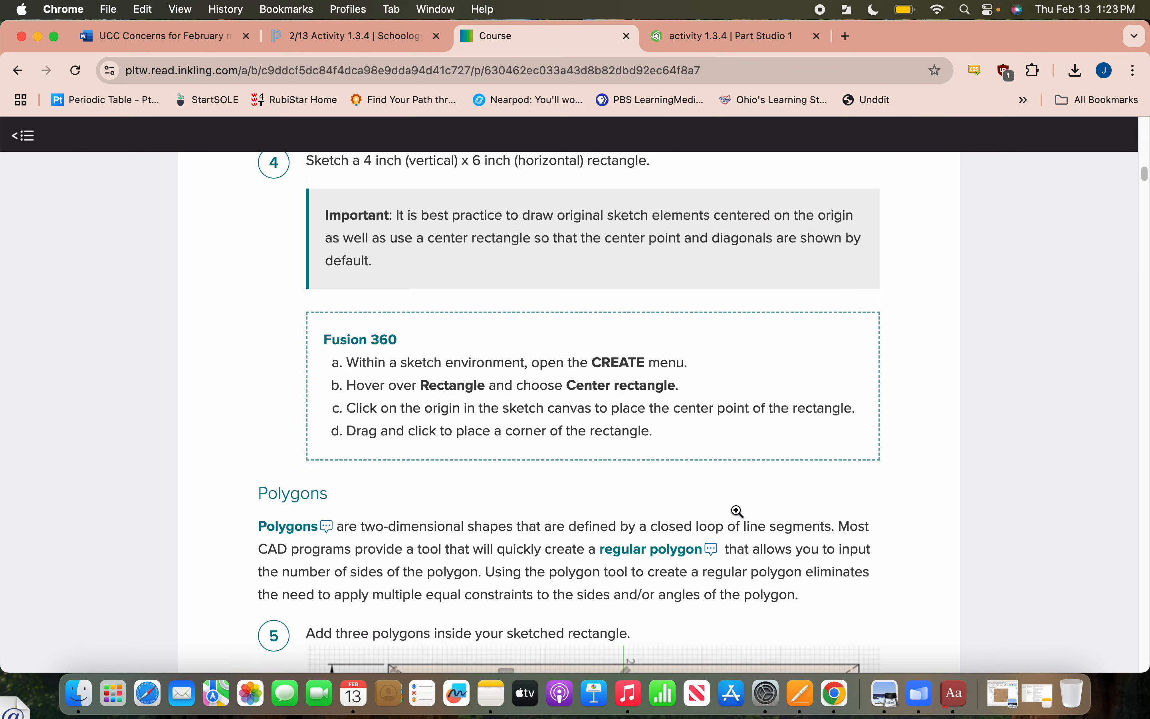
scroll(736, 509, "up", 3)
scroll(737, 508, "down", 2)
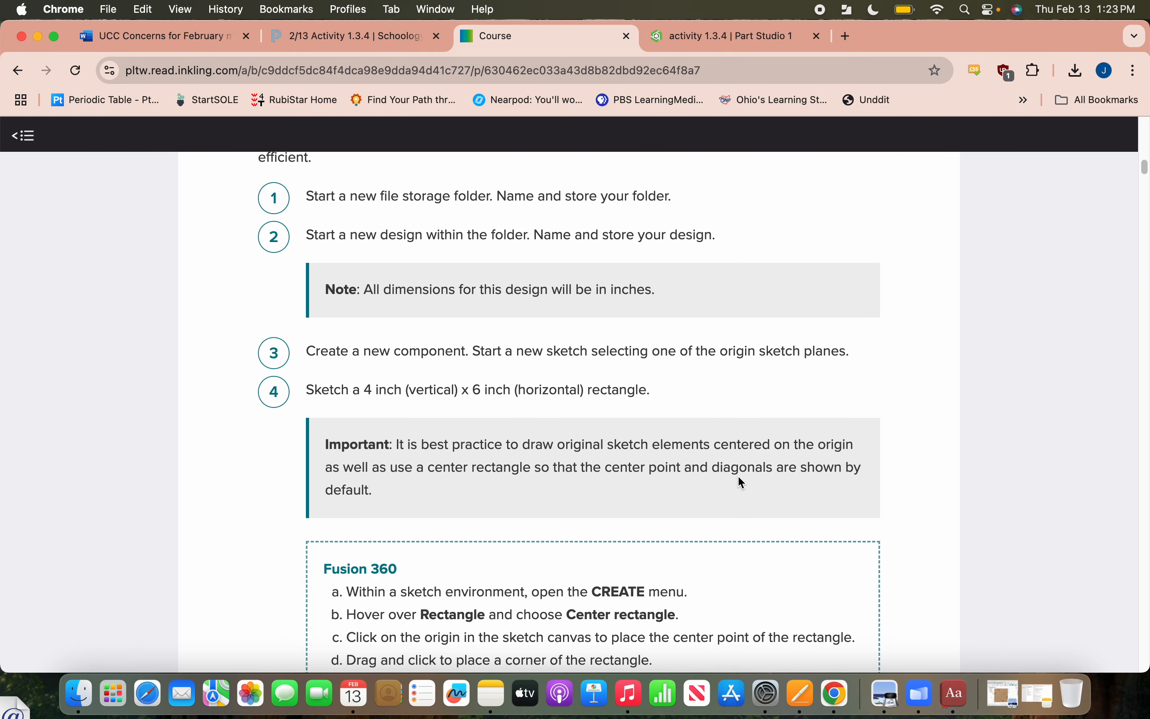
Return to the Onshape part studio, start a new sketch on the Front plane and view it straight on.
left_click(732, 36)
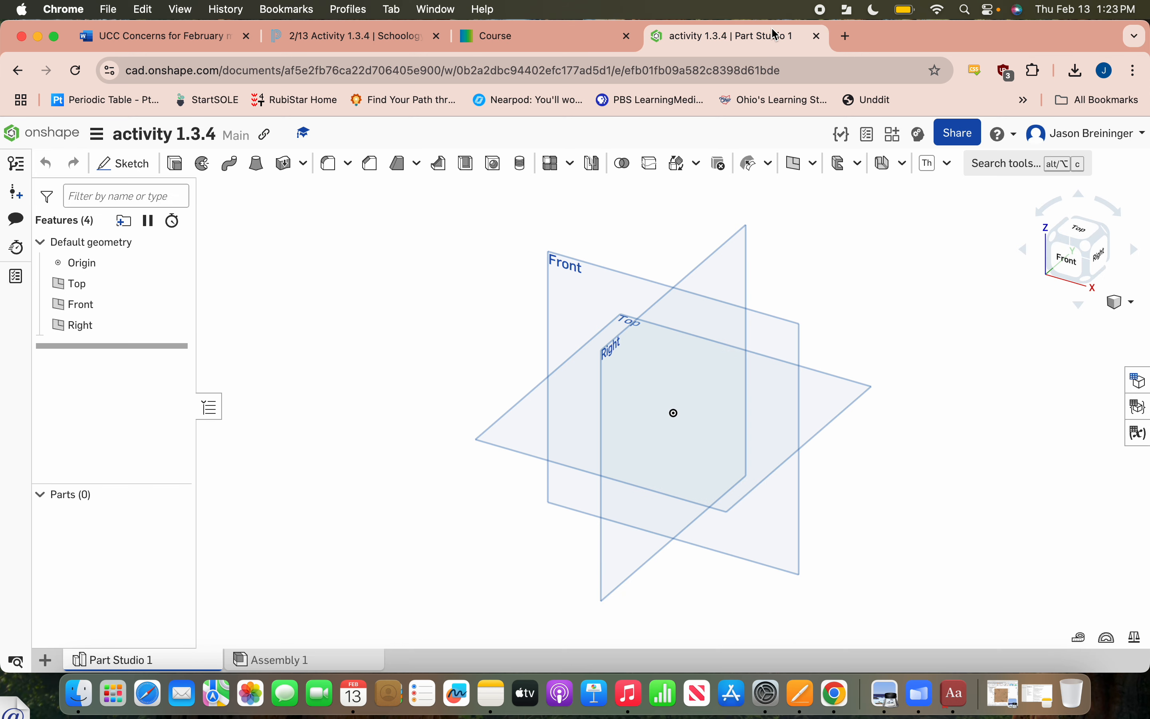
left_click(126, 164)
left_click(590, 305)
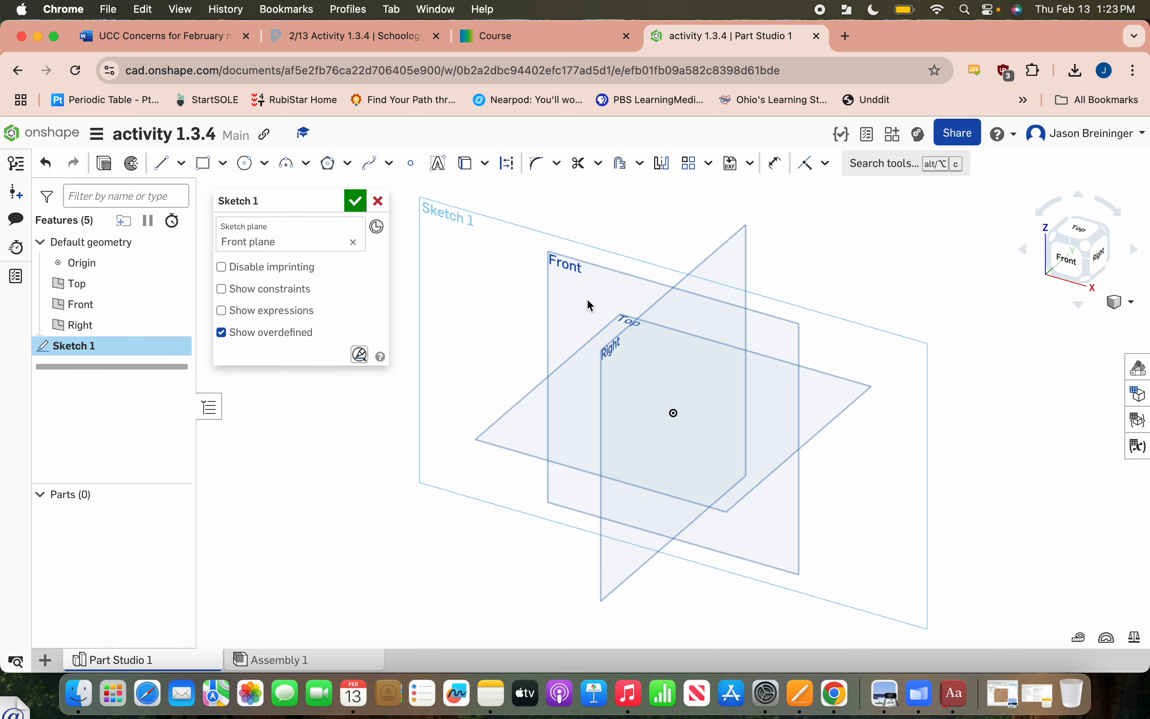
right_click(588, 303)
left_click(623, 527)
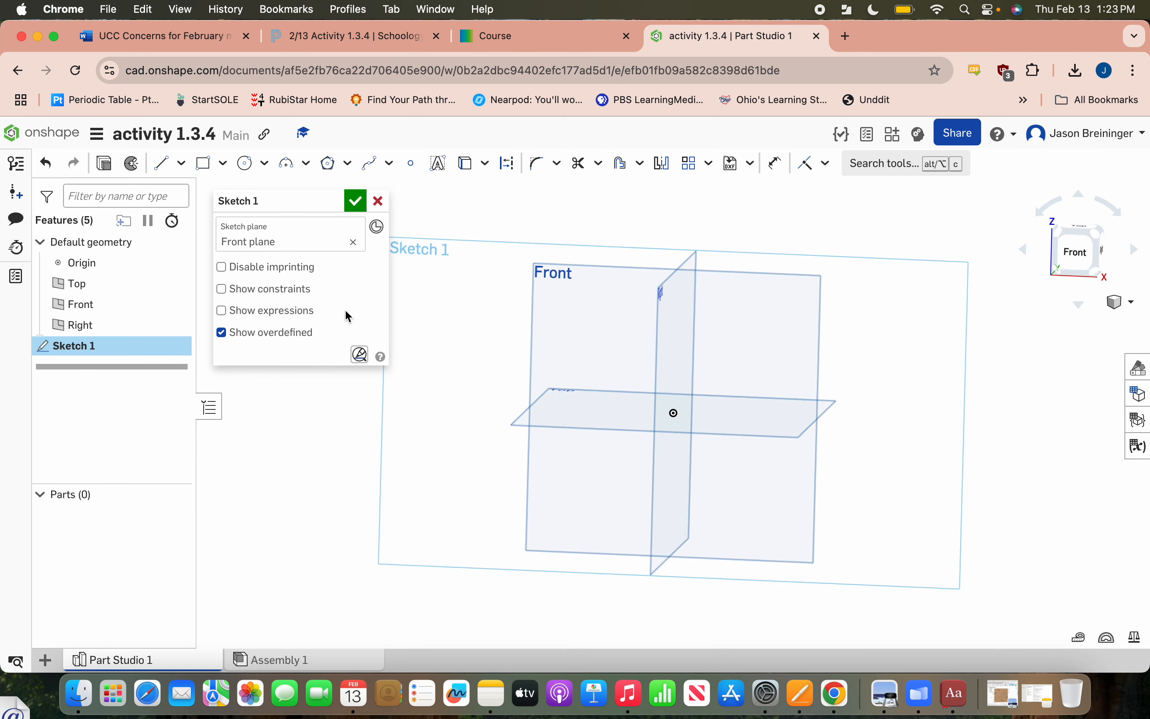
Sketch a center-point rectangle on the origin, 6 in wide and 4 in high.
left_click(223, 163)
left_click(257, 223)
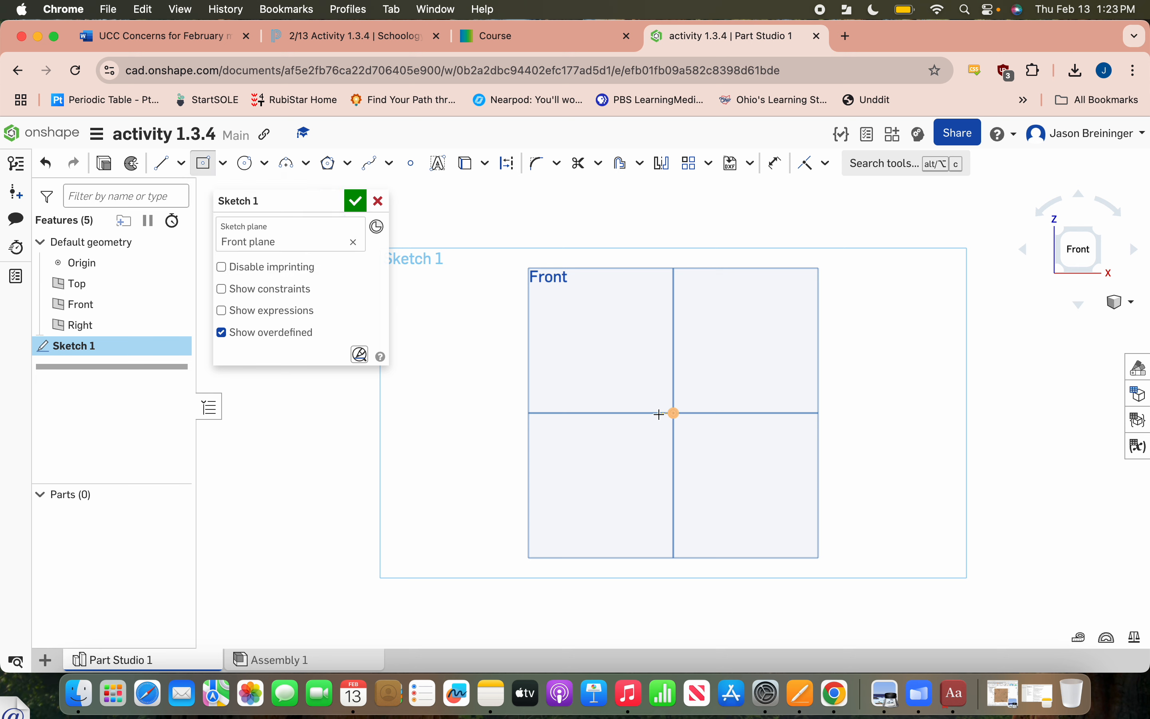
left_click(673, 413)
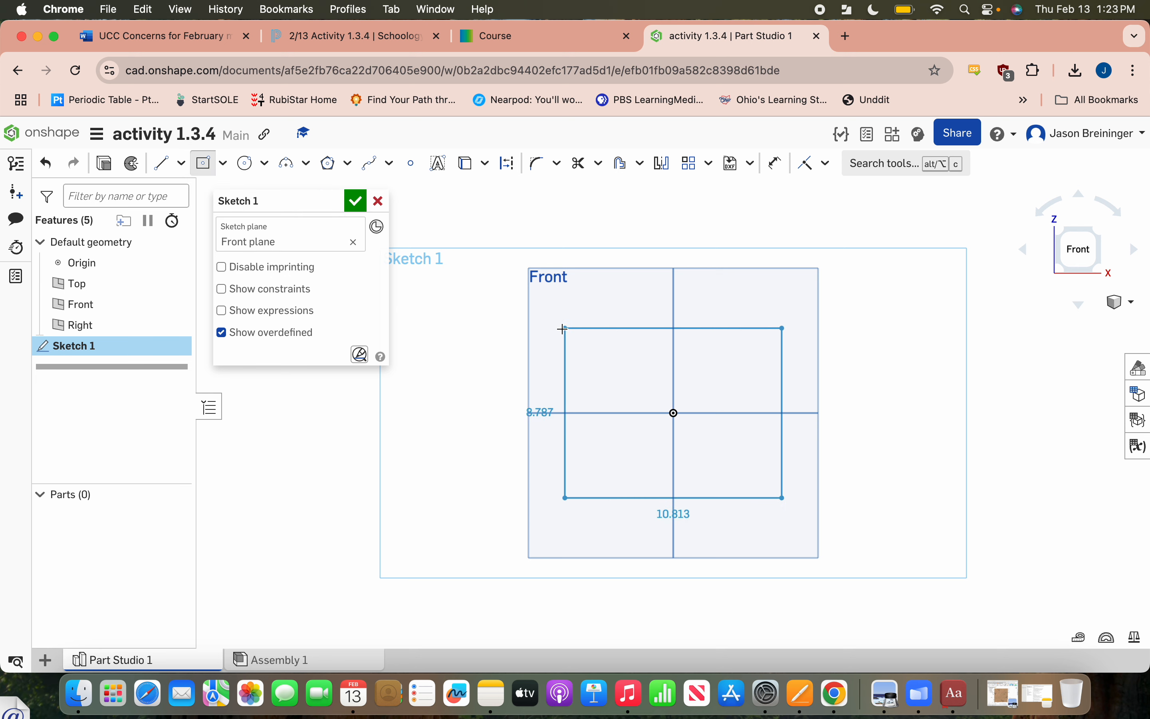
left_click(530, 318)
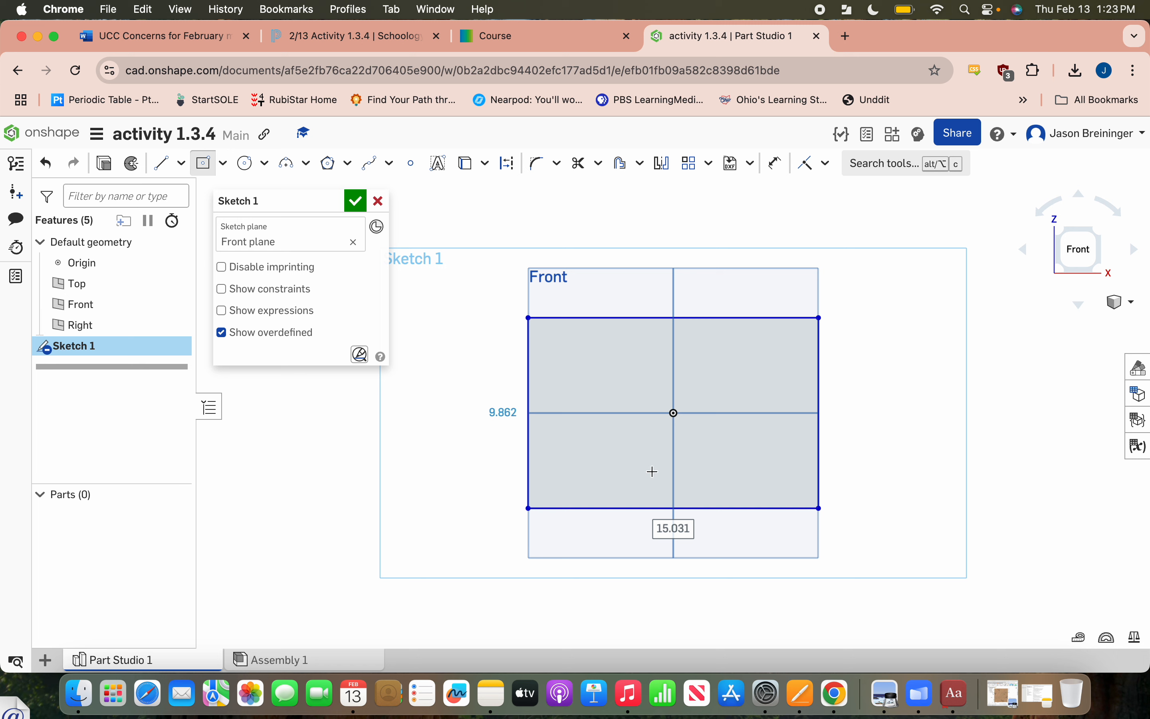
type("6in")
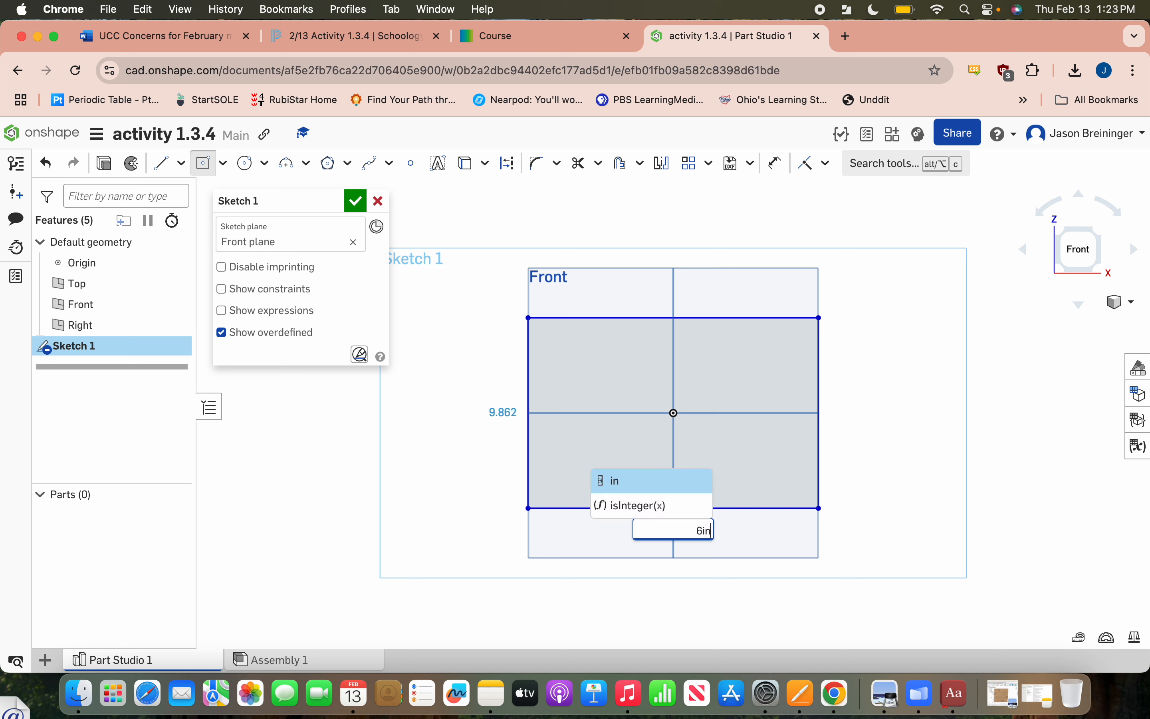
key("Return")
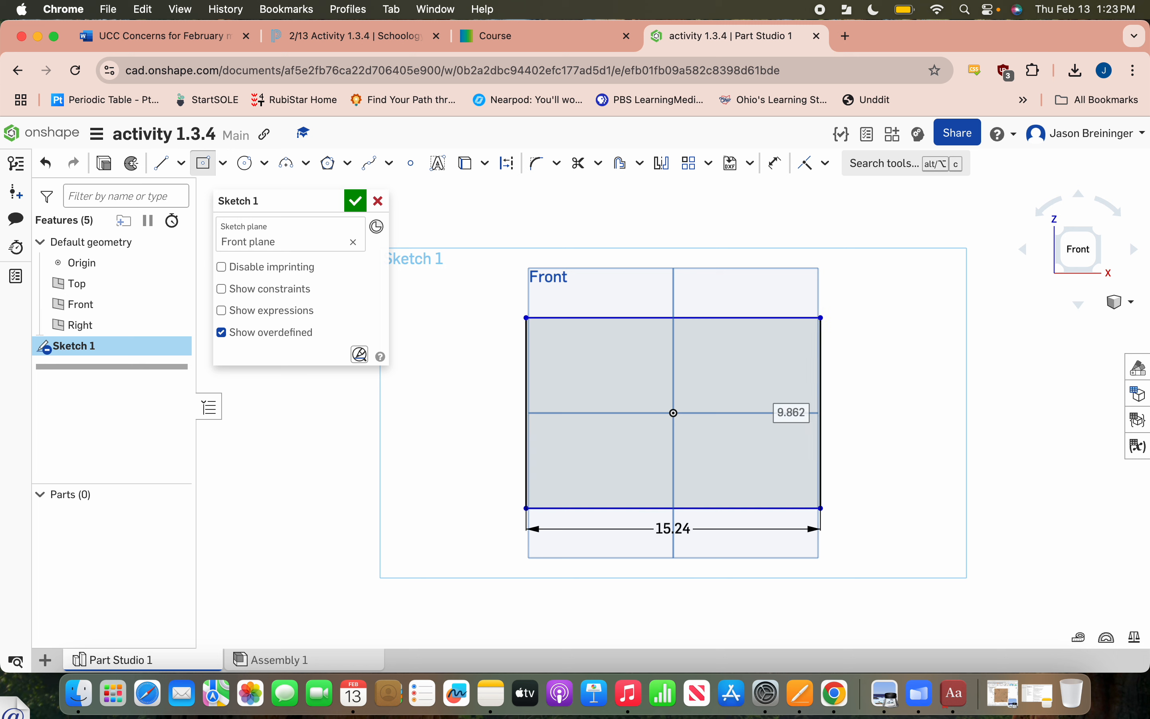
type("4in")
key("Return")
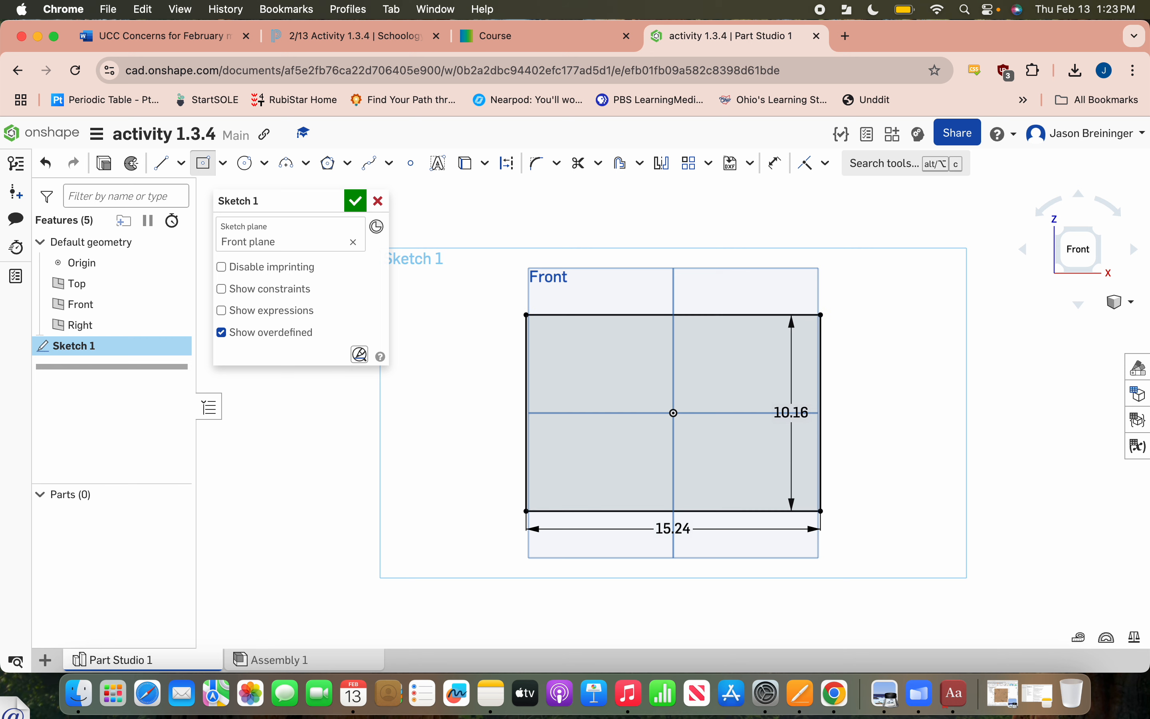
Set the workspace's default length unit to inch.
left_click(96, 133)
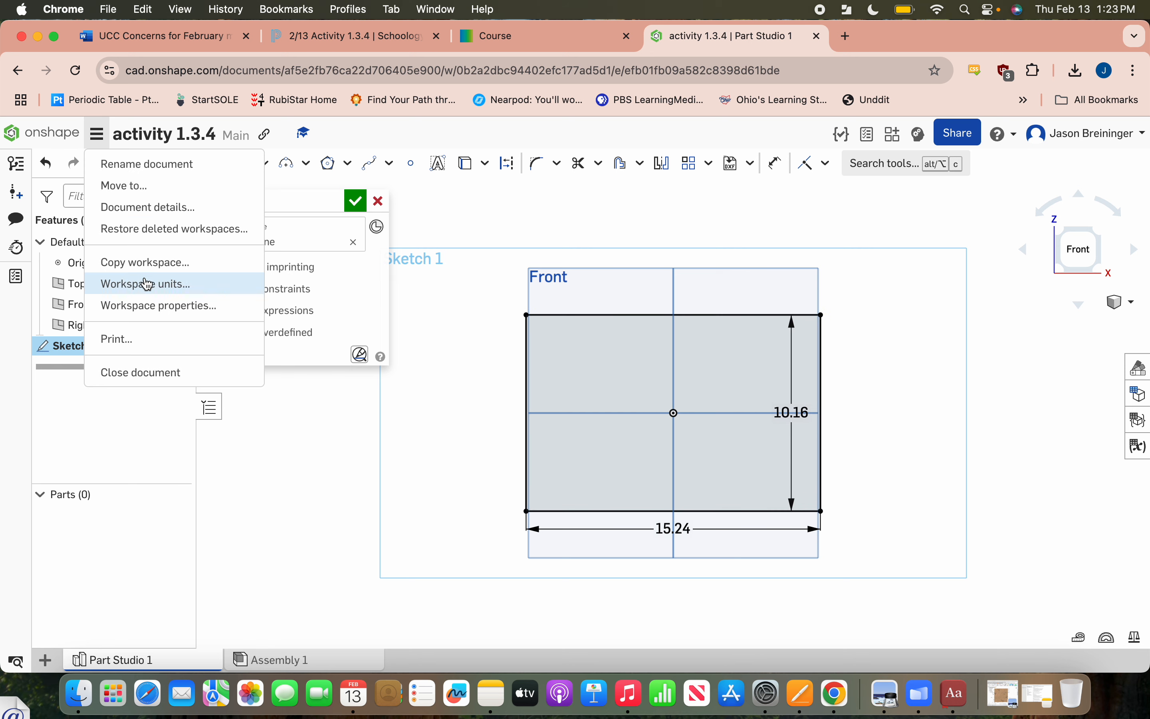
left_click(185, 290)
left_click(119, 260)
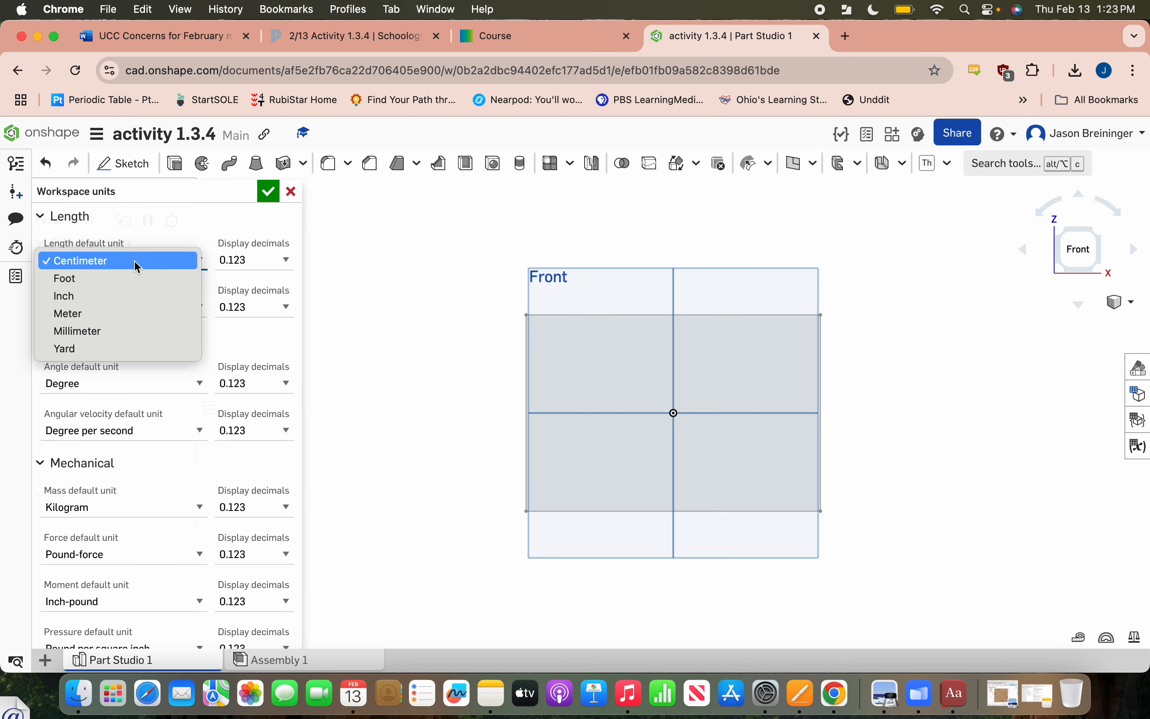
left_click(142, 296)
left_click(268, 191)
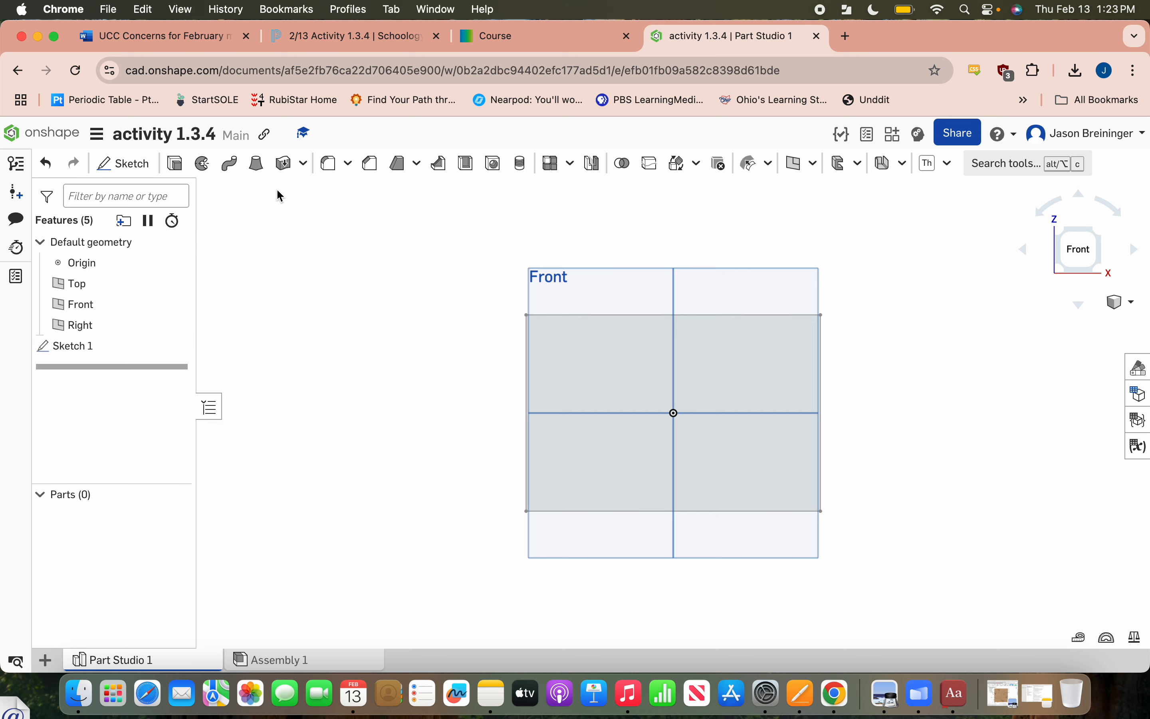
Reopen Sketch 1 for editing and move the rectangle's height dimension outside its right edge.
double_click(119, 351)
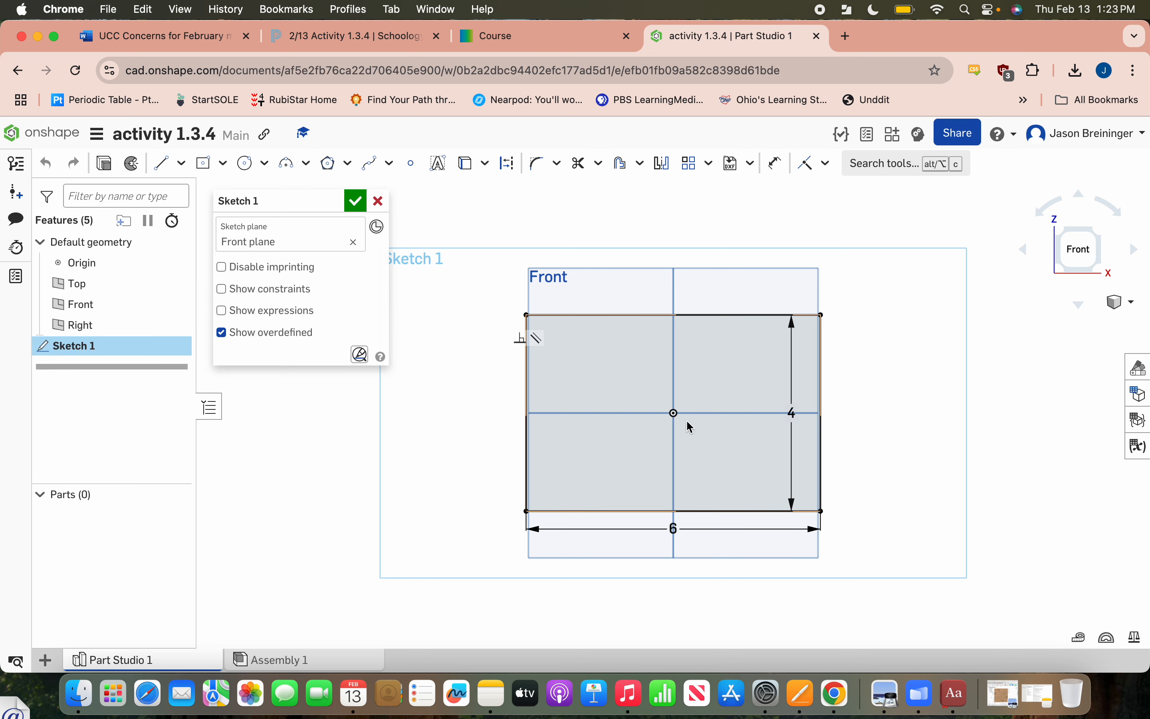
left_click_drag(840, 418, 850, 417)
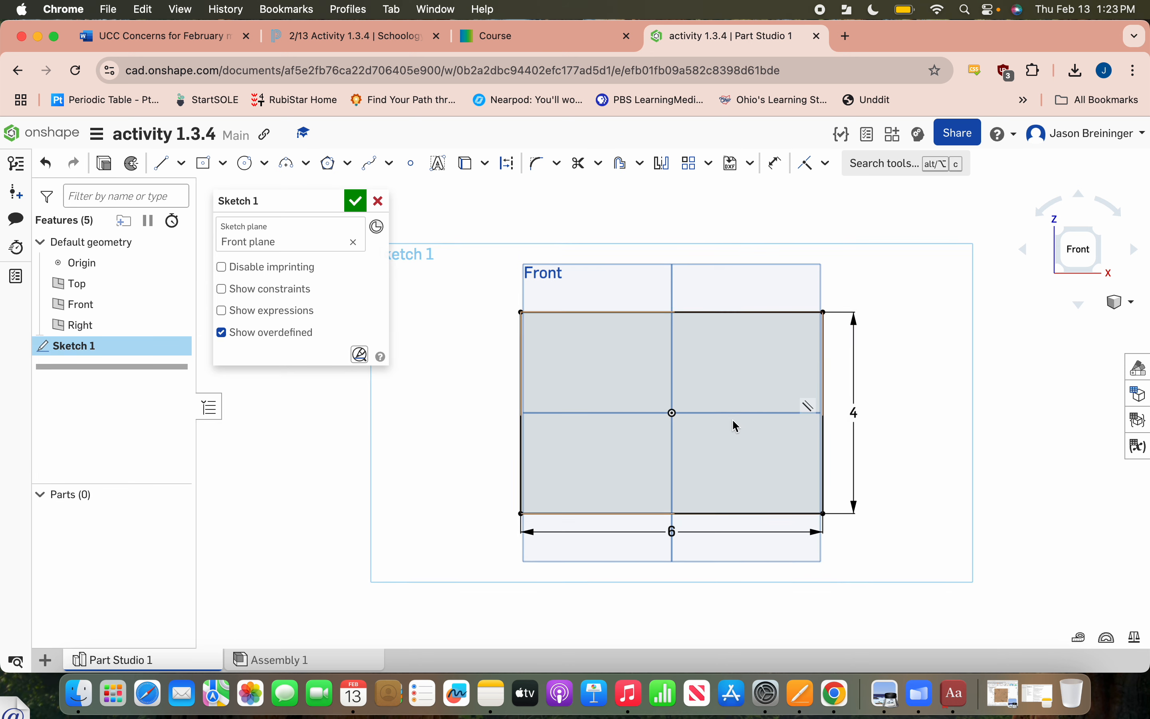
scroll(735, 424, "up", 2)
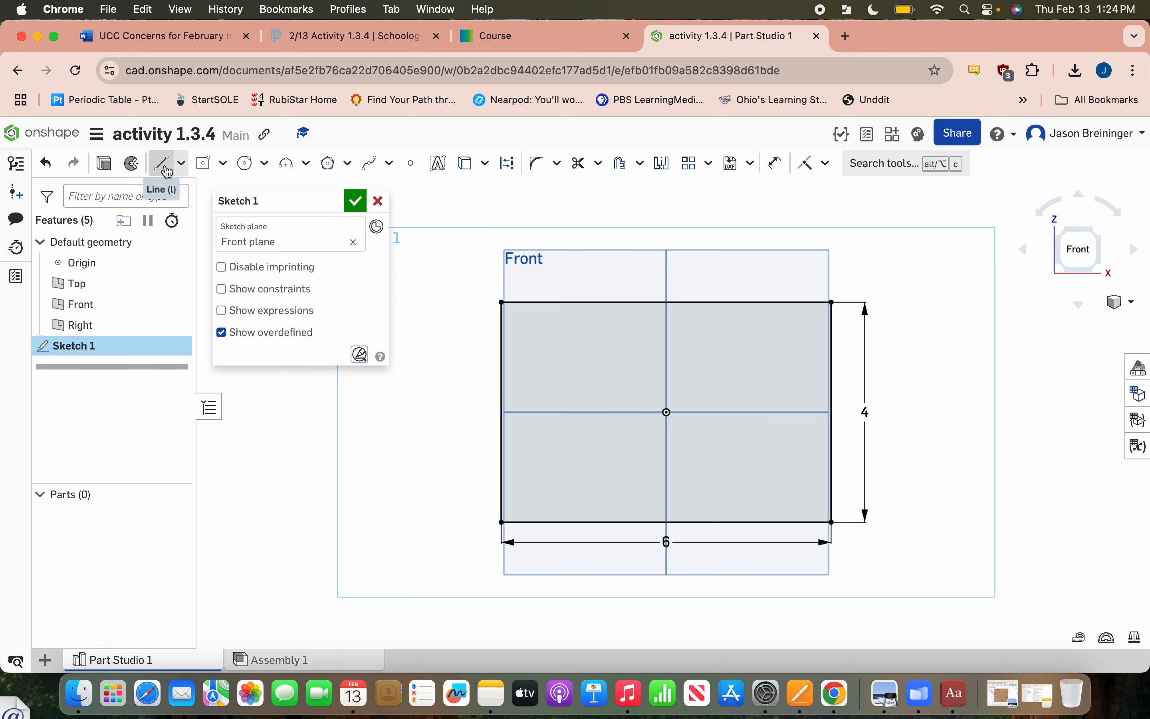
Draw two construction lines joining the rectangle's opposite corners as diagonals.
key("q")
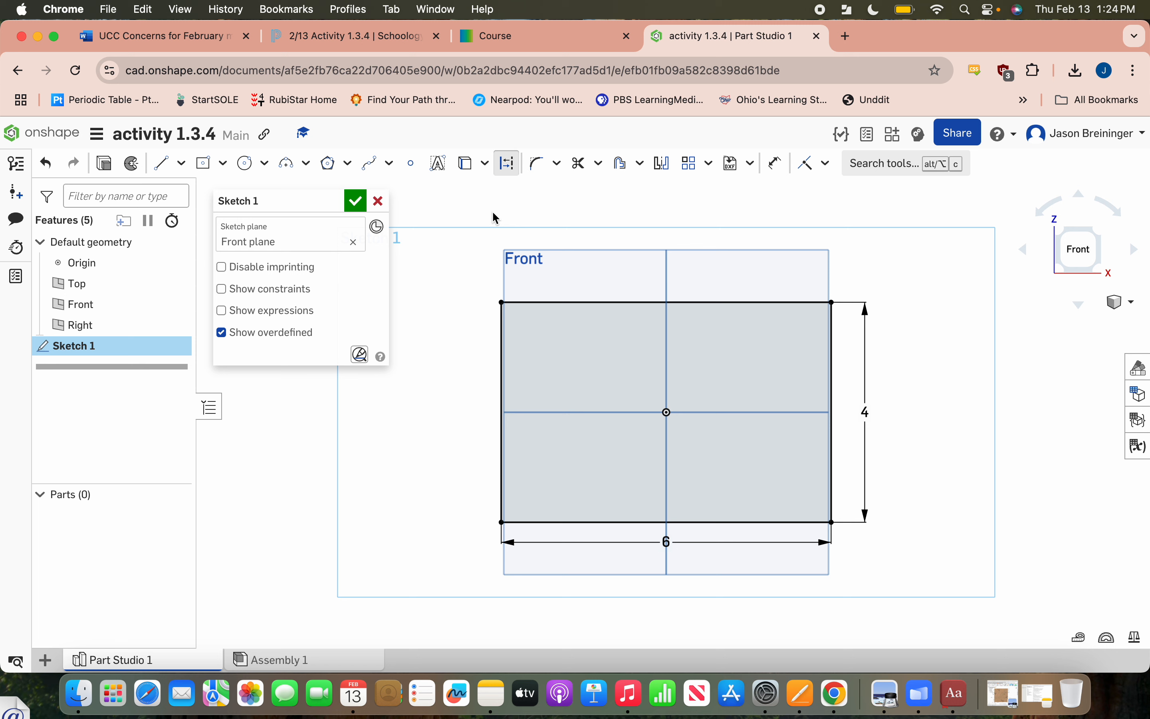
key("l")
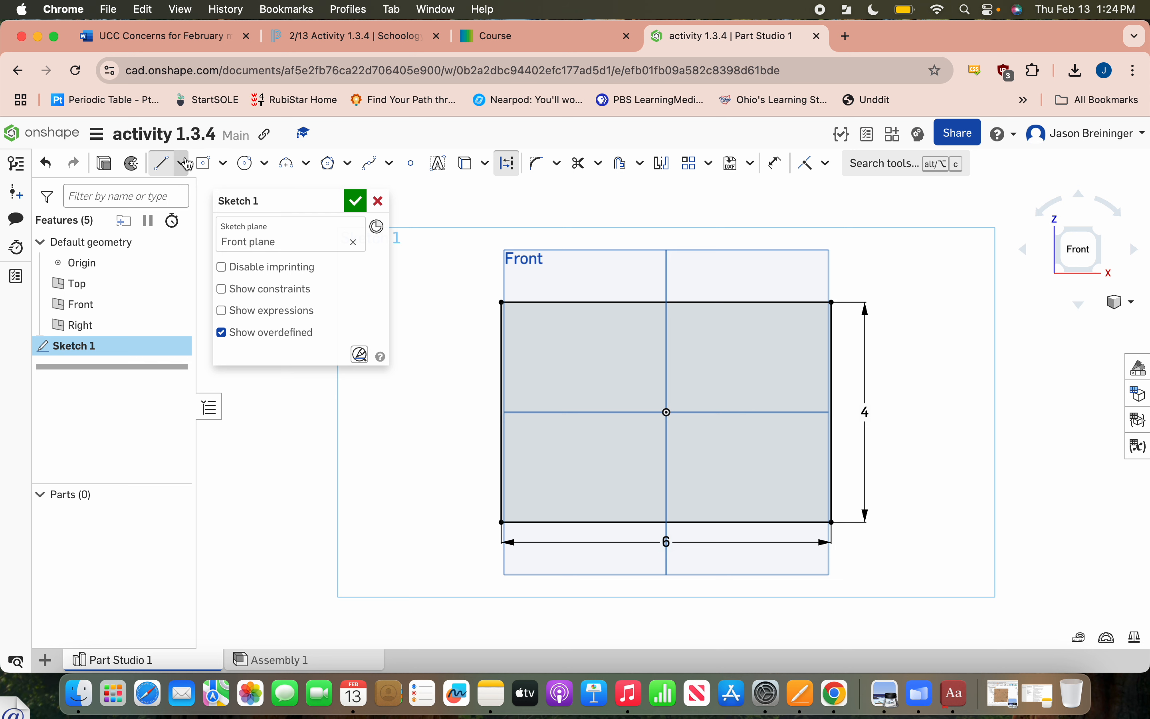
left_click_drag(501, 303, 832, 522)
left_click_drag(831, 303, 499, 523)
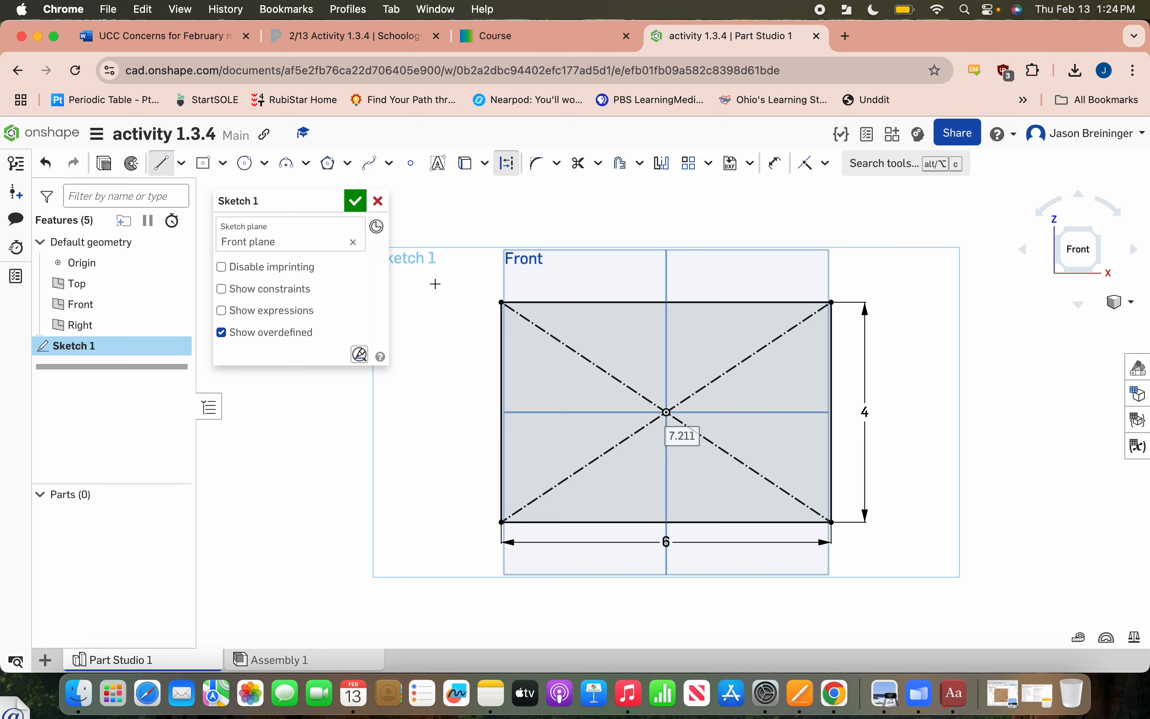
Switch to the course page and read step 5's requirements for the three polygons inside the rectangle.
left_click(558, 48)
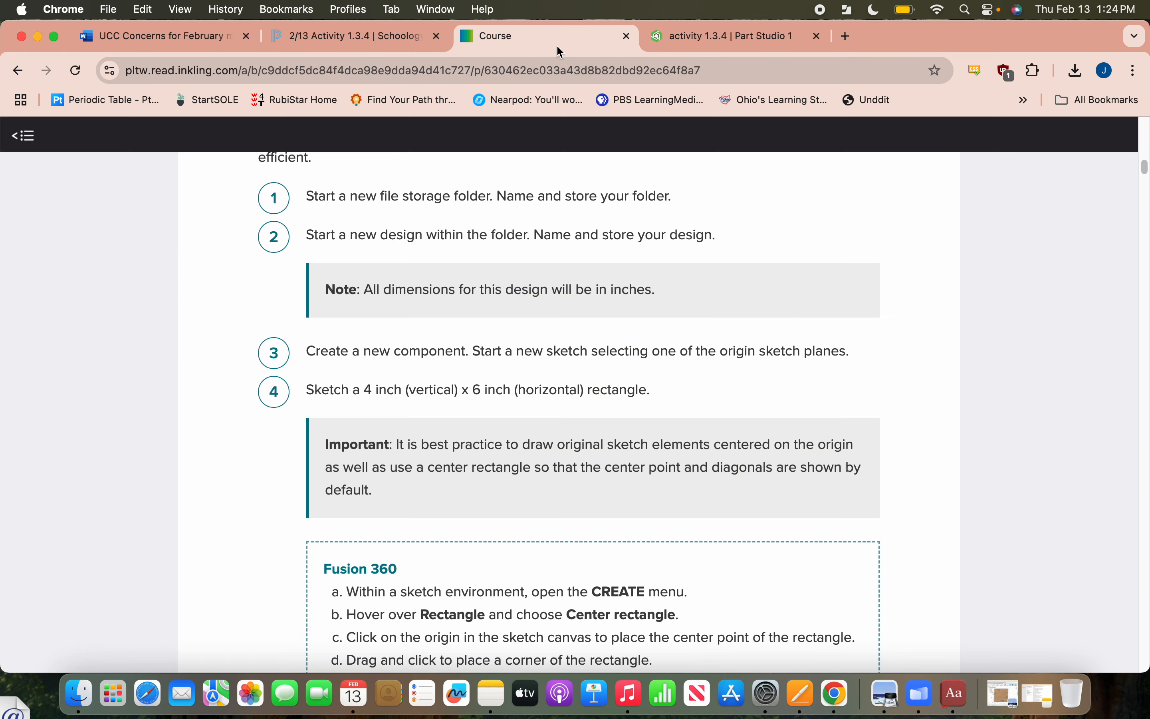
scroll(556, 357, "down", 5)
scroll(556, 359, "down", 8)
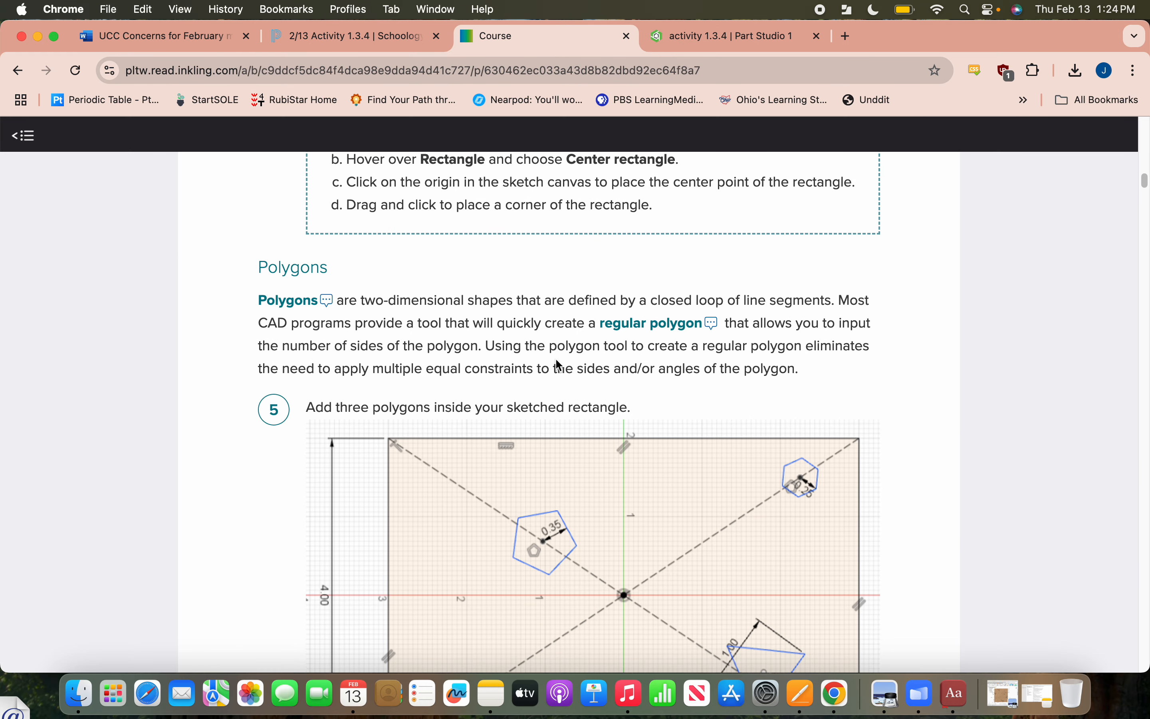
scroll(557, 359, "up", 1)
scroll(296, 306, "down", 2)
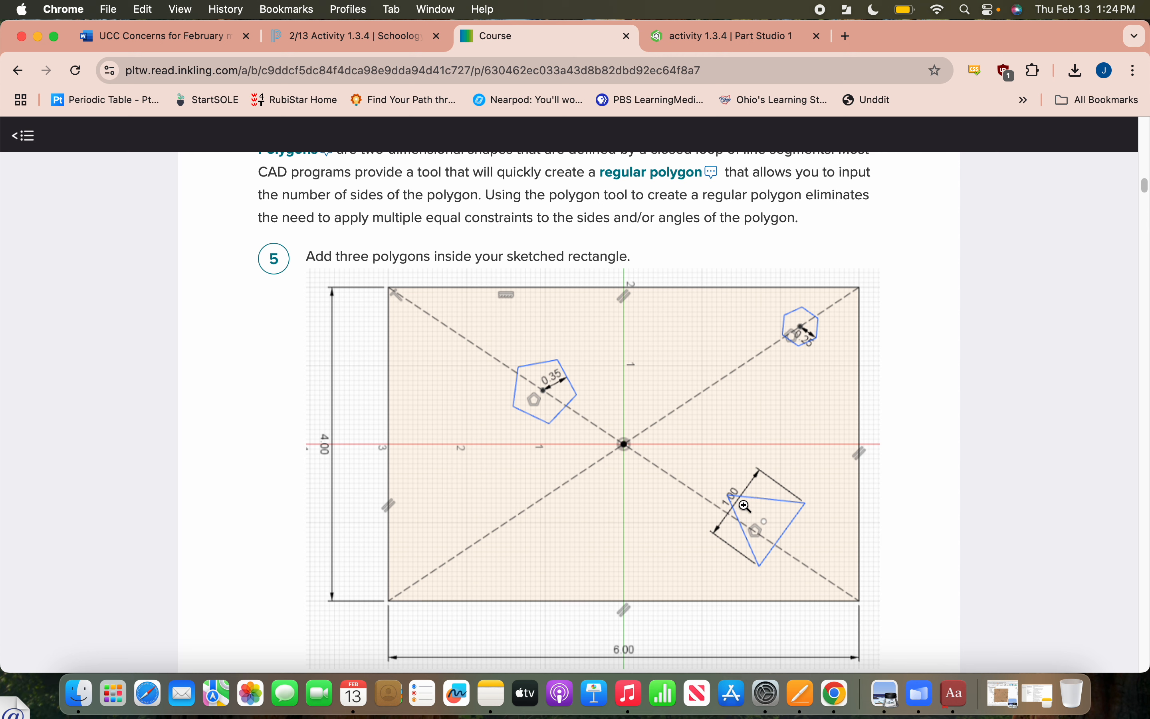
scroll(762, 530, "down", 2)
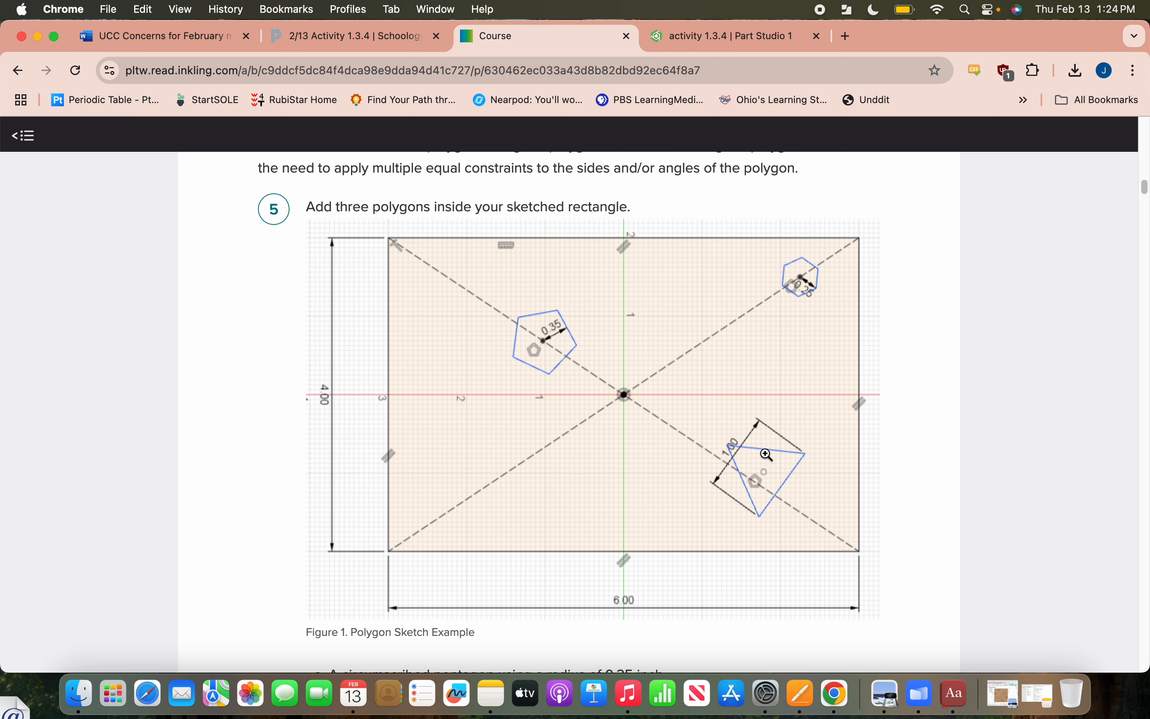
scroll(767, 444, "down", 8)
scroll(762, 439, "down", 10)
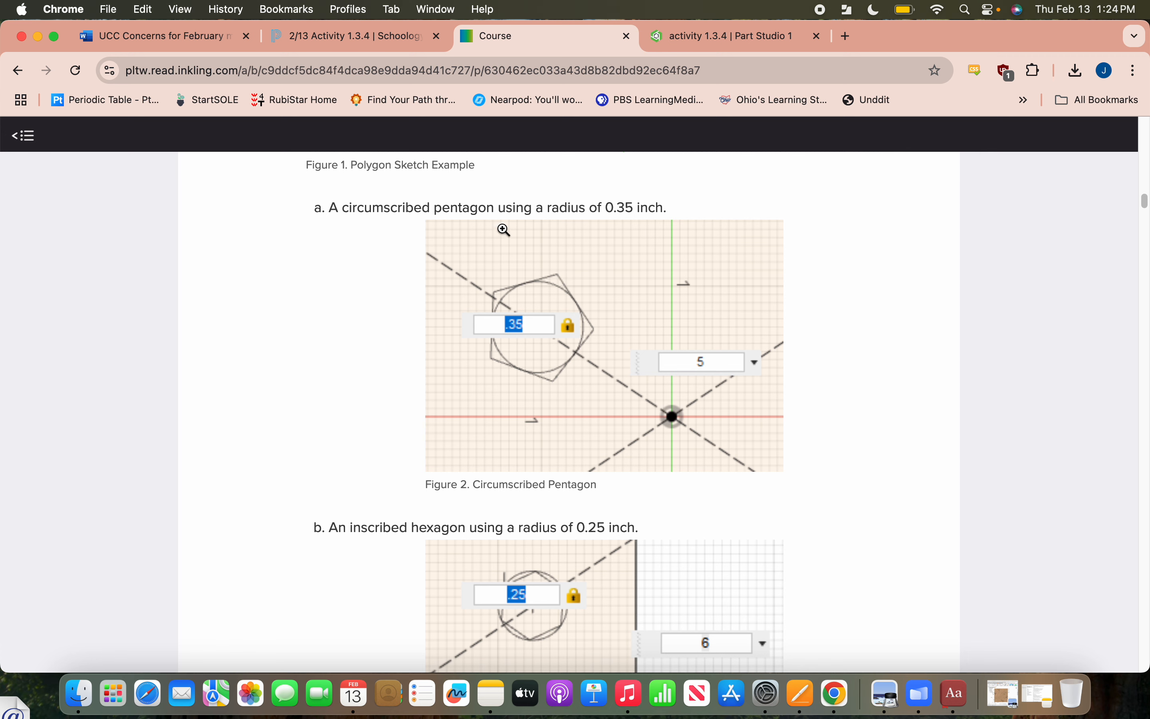
Return to Onshape and sketch a five-sided inscribed polygon, about 0.79 in circle diameter, just above the diagonal in the rectangle's upper-left quarter.
left_click(688, 42)
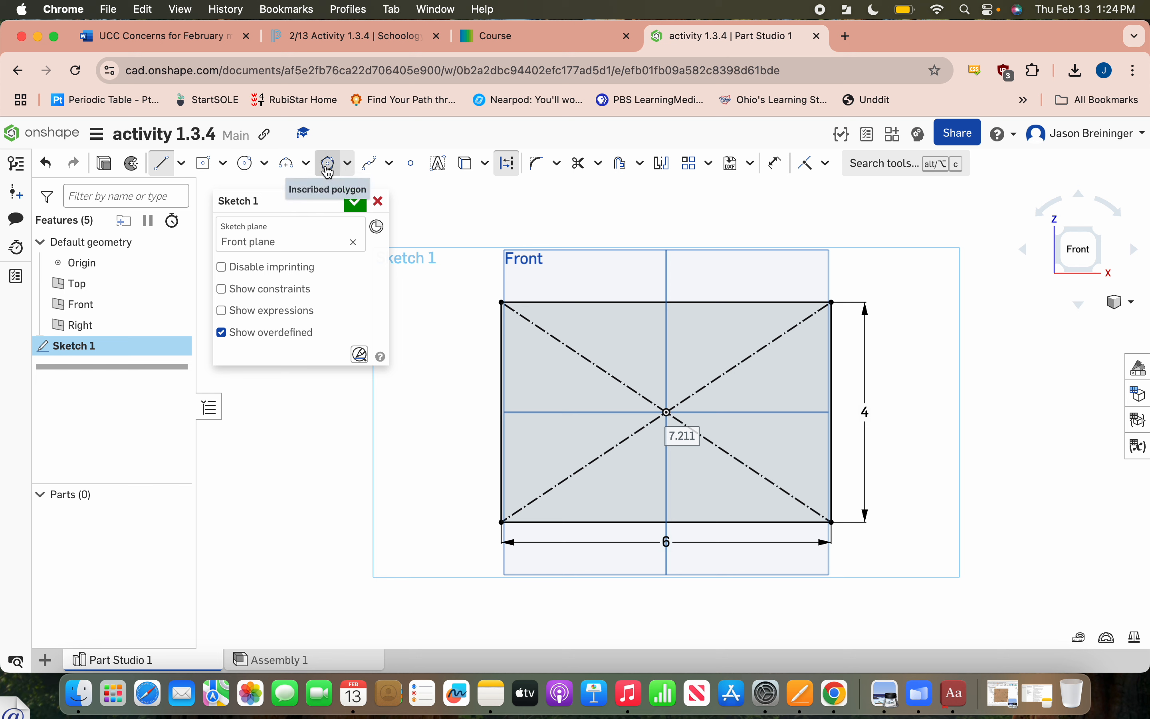
left_click(347, 169)
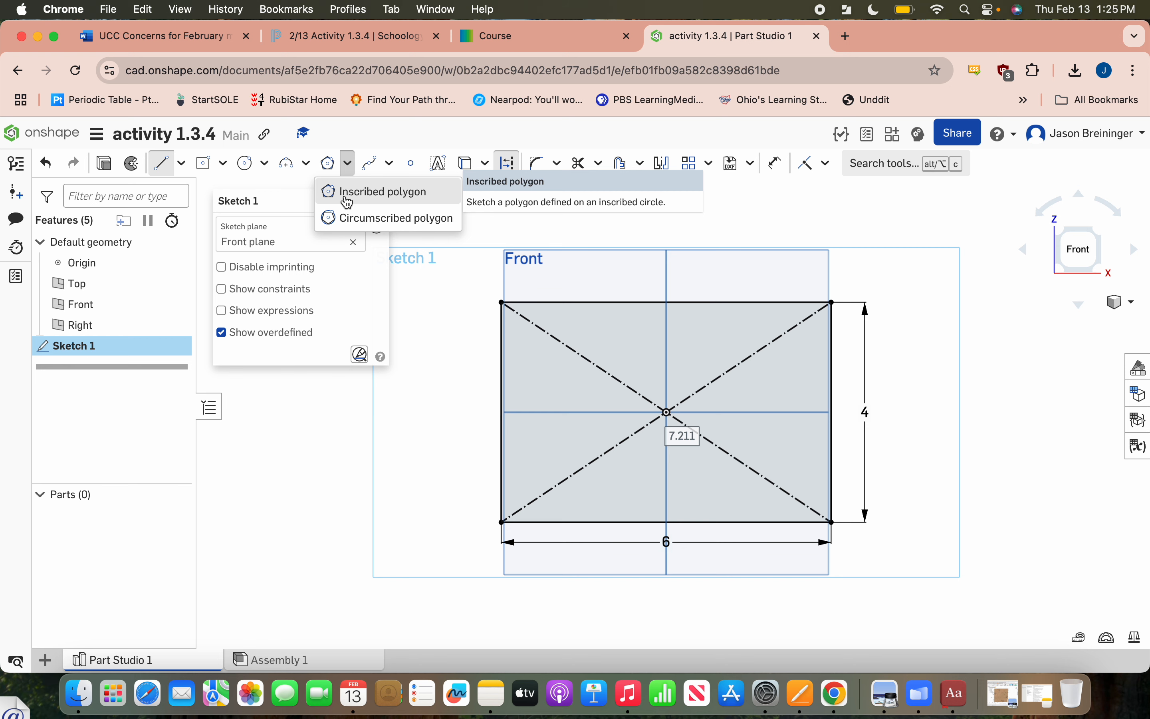
left_click(503, 34)
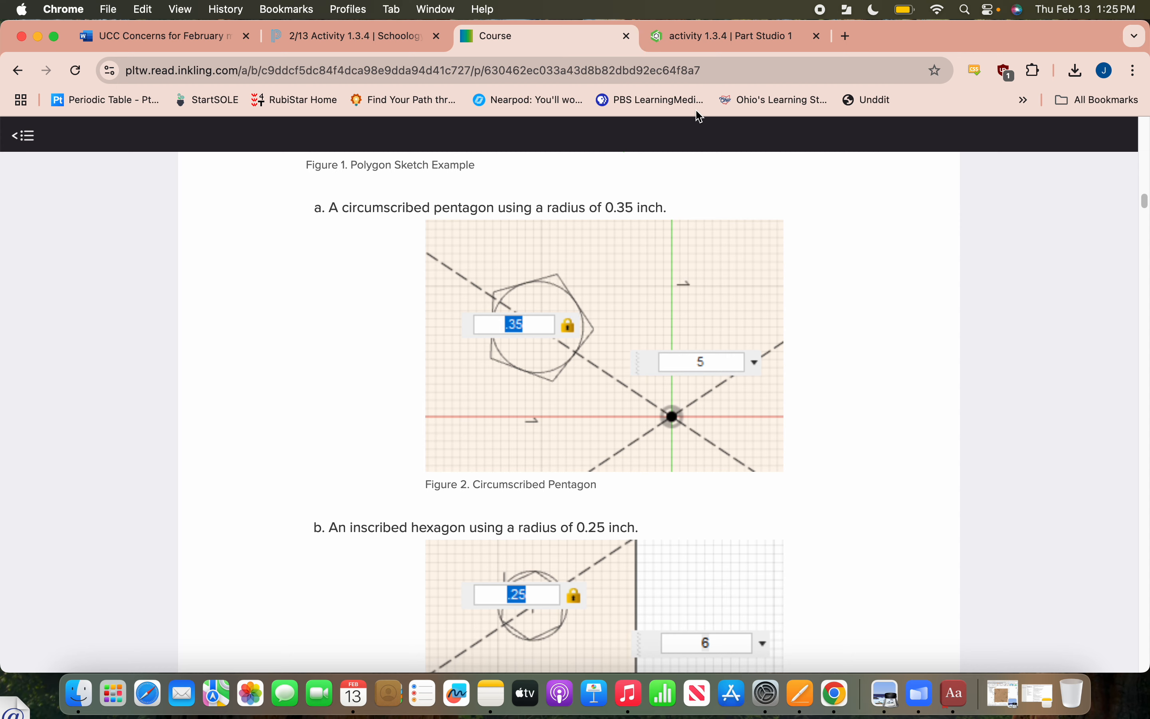
left_click(719, 43)
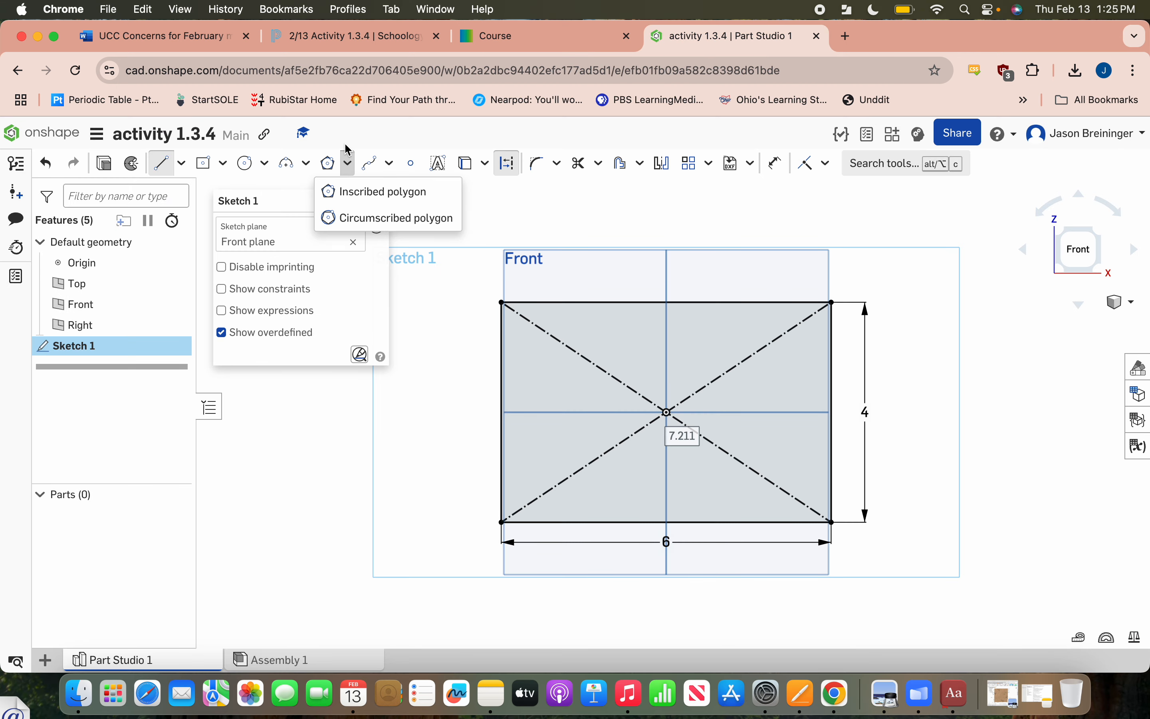
left_click(348, 159)
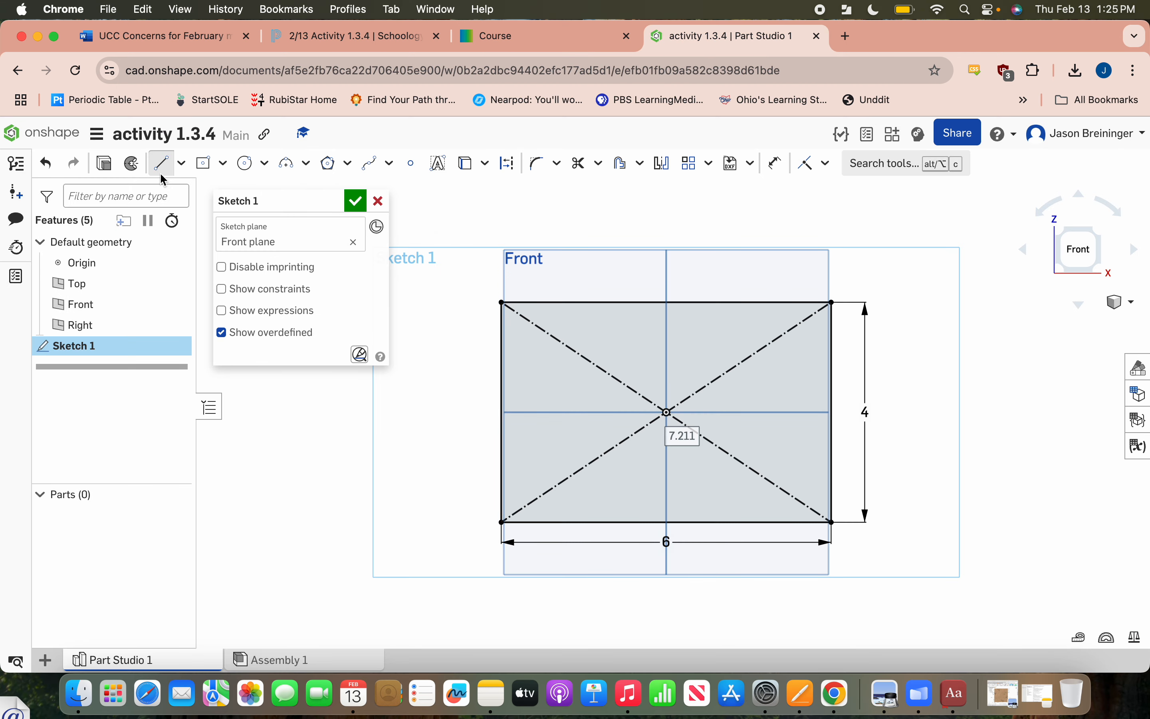
left_click(348, 163)
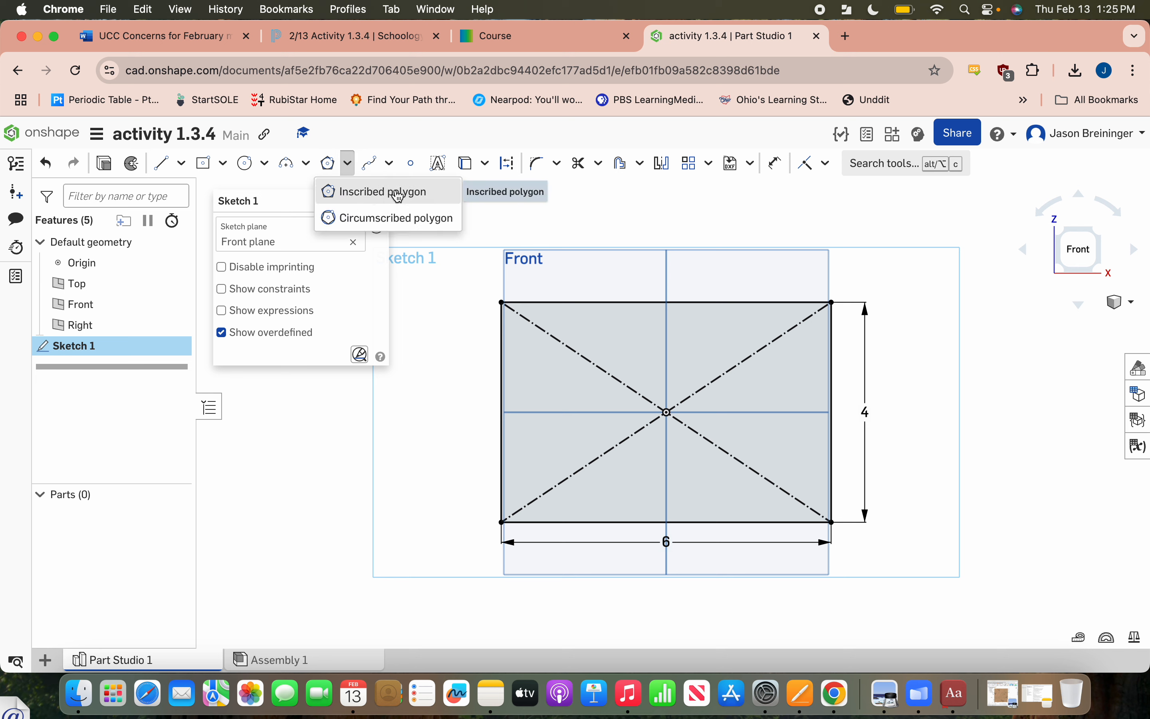
left_click(421, 198)
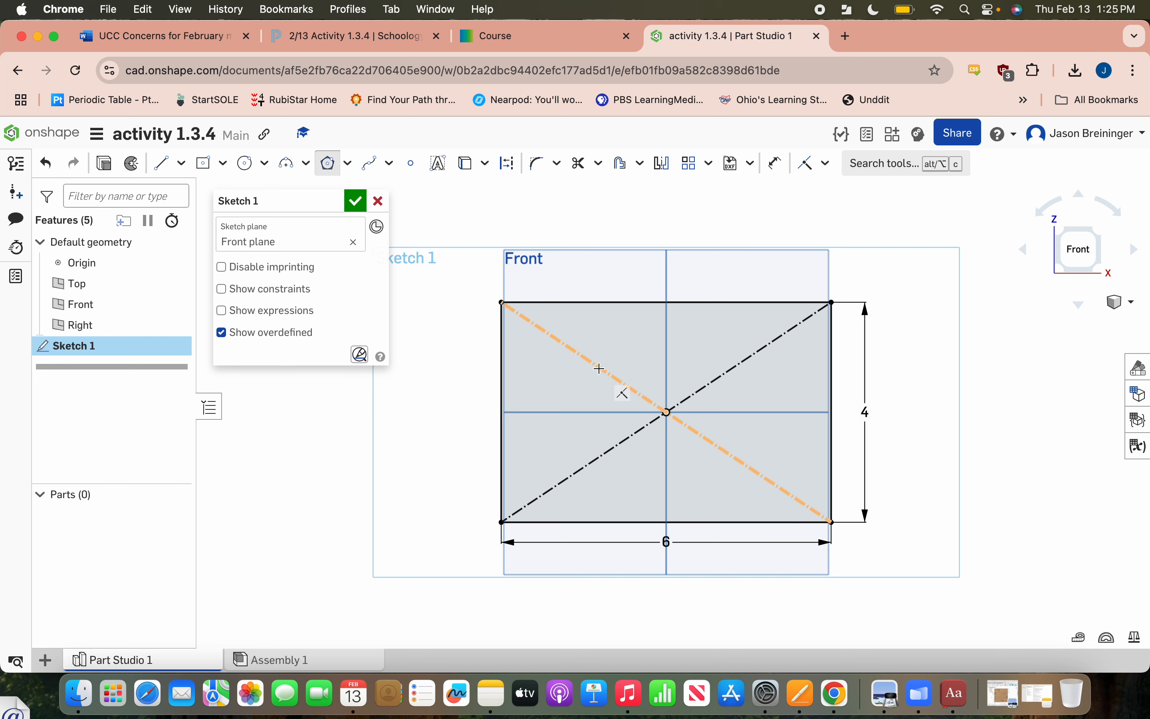
left_click(544, 36)
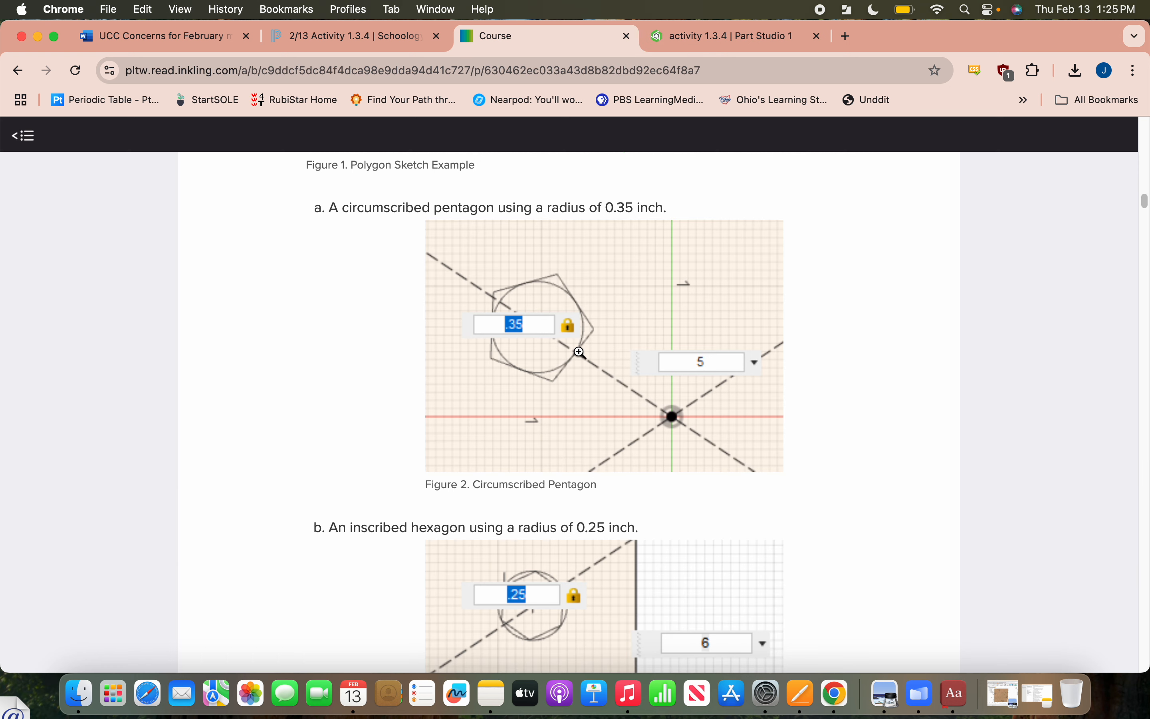
left_click(670, 39)
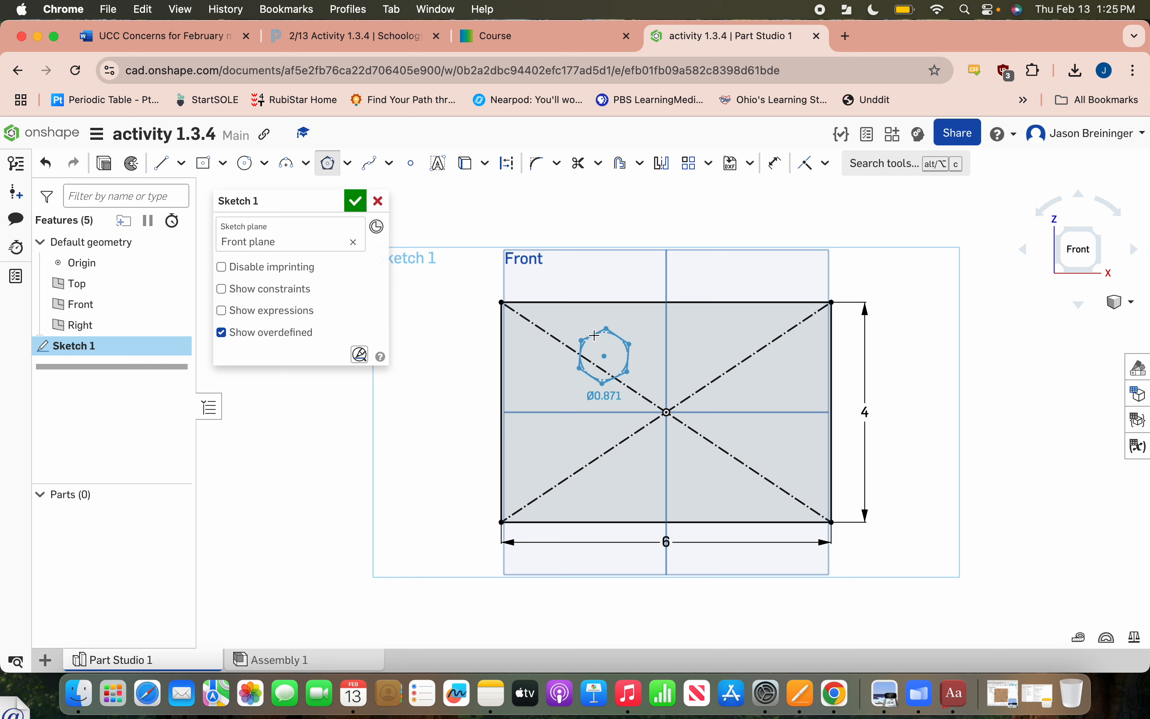
left_click(596, 337)
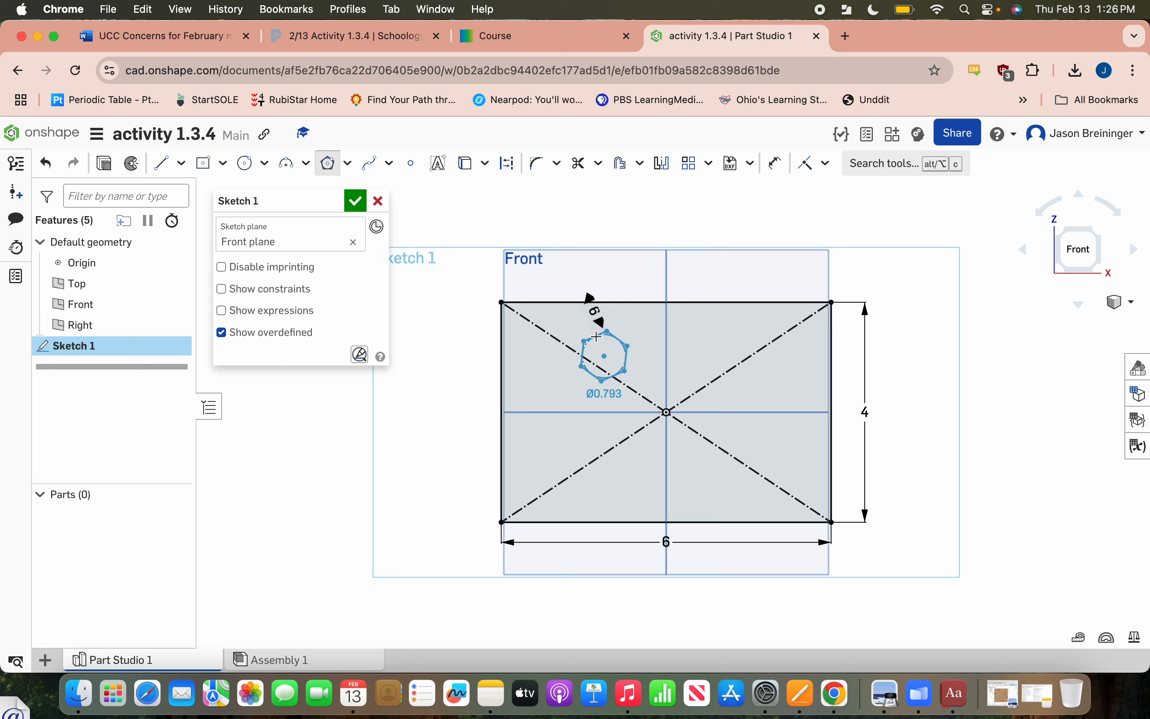
scroll(597, 337, "down", 1)
left_click(597, 336)
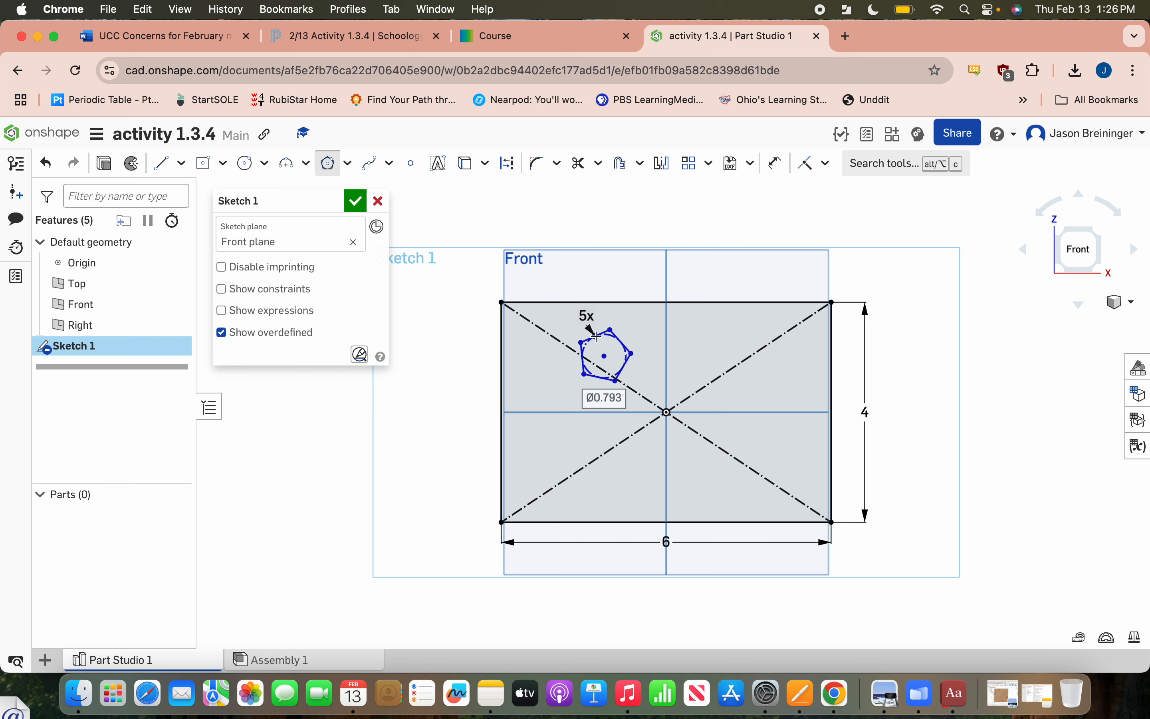
Check the pentagon's required radius on the course page, then set its circle diameter to 0.7 in in Onshape.
left_click(555, 36)
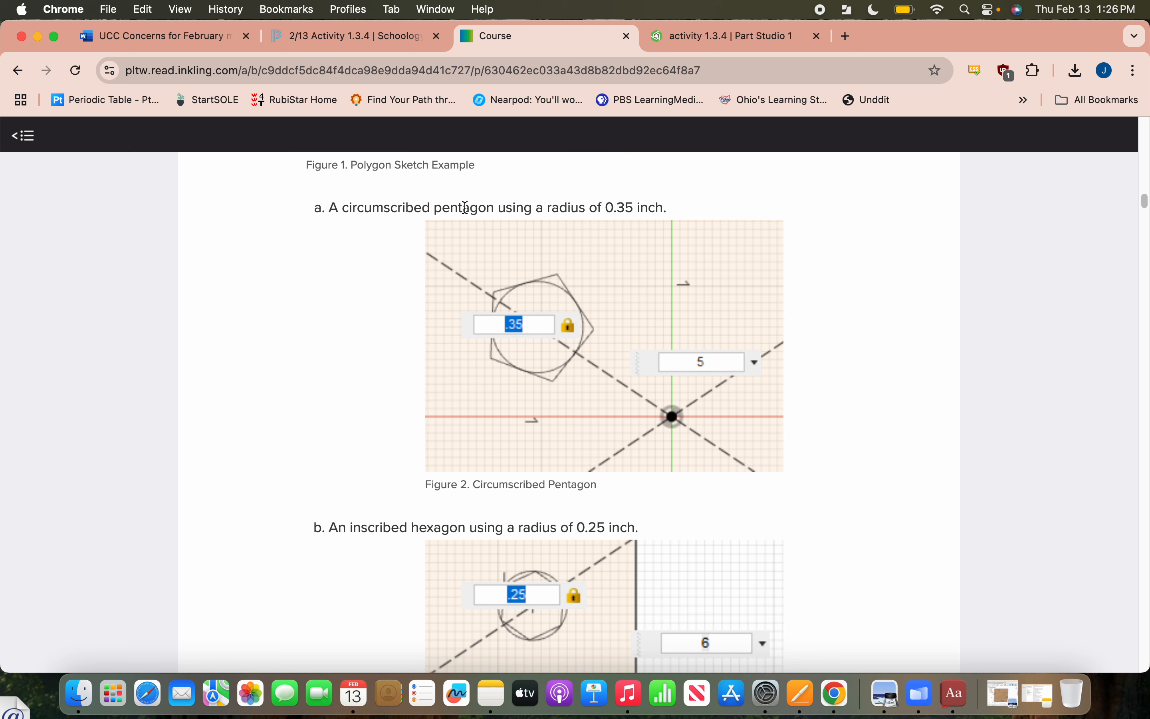
left_click_drag(549, 210, 655, 215)
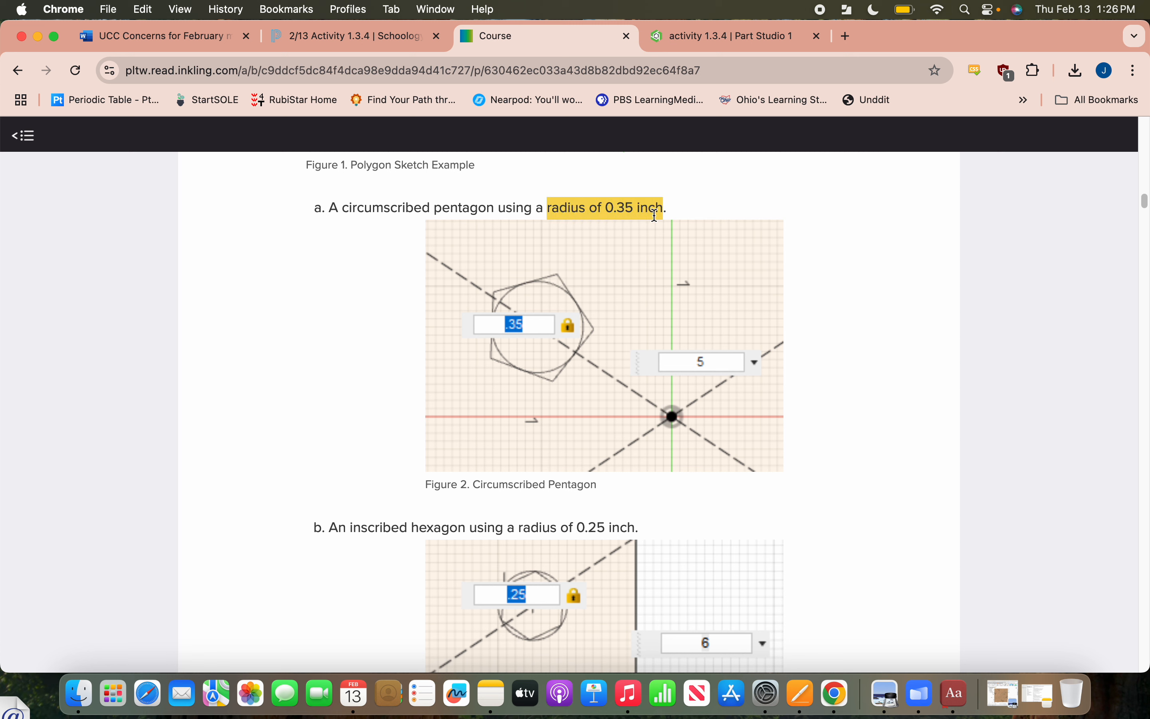
left_click(713, 194)
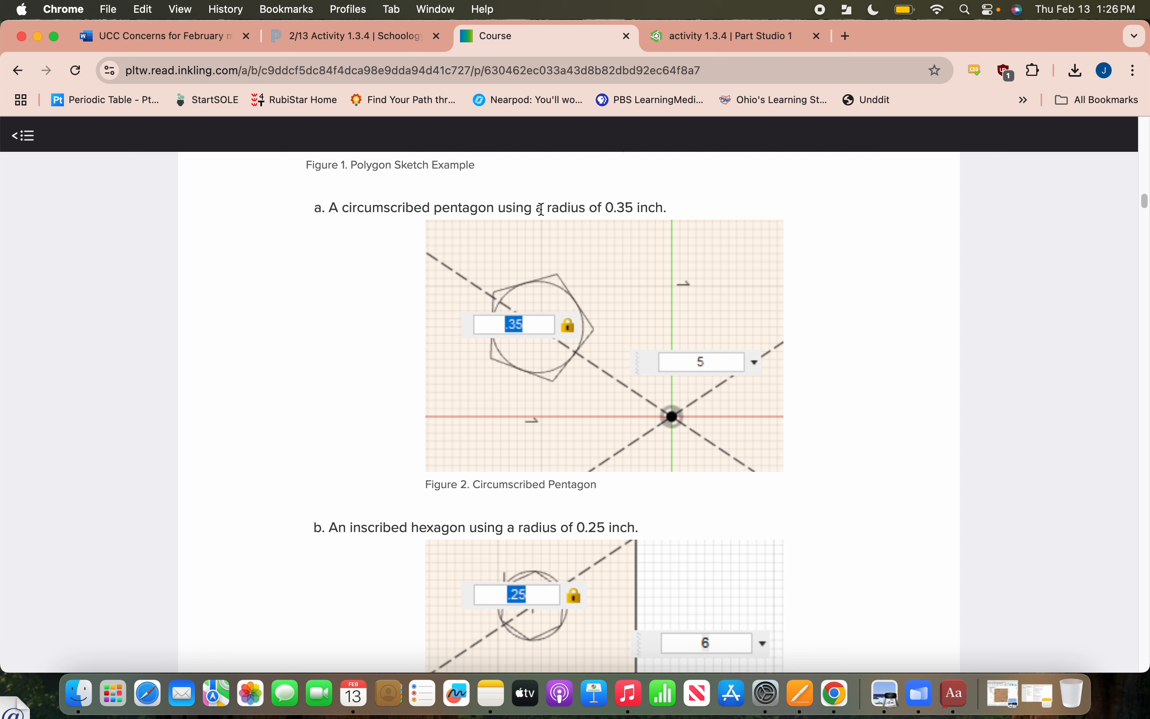
left_click_drag(553, 207, 602, 207)
left_click(694, 209)
left_click(698, 47)
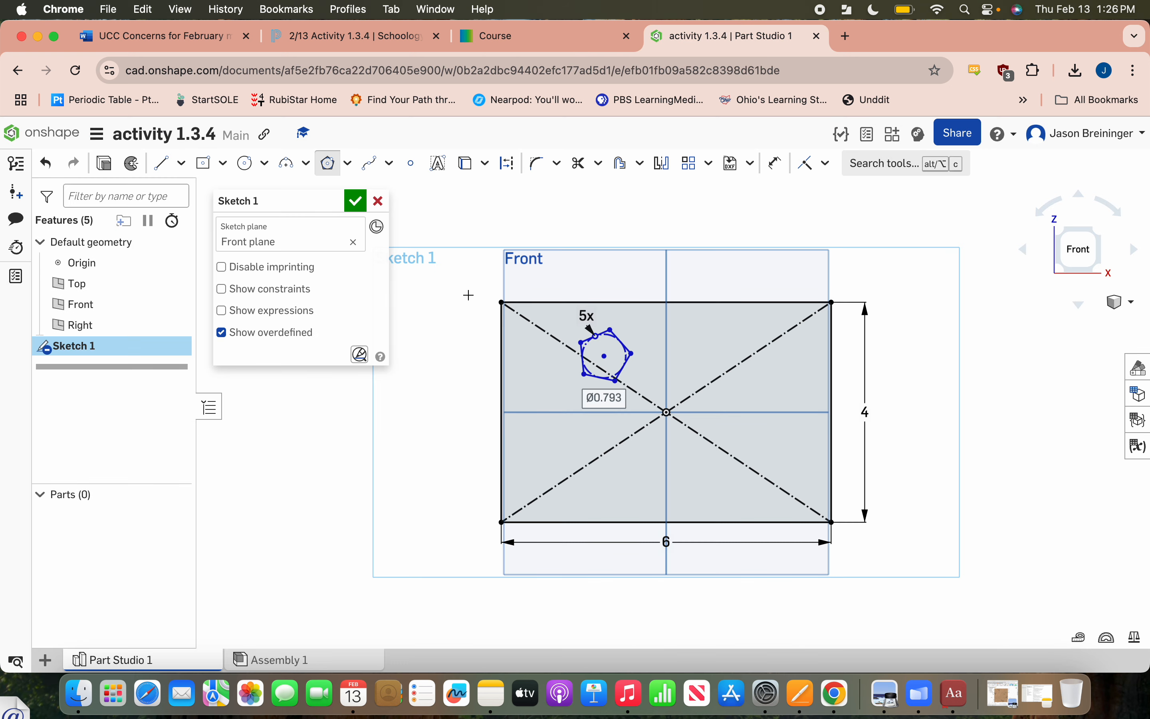
type("0")
key("Return")
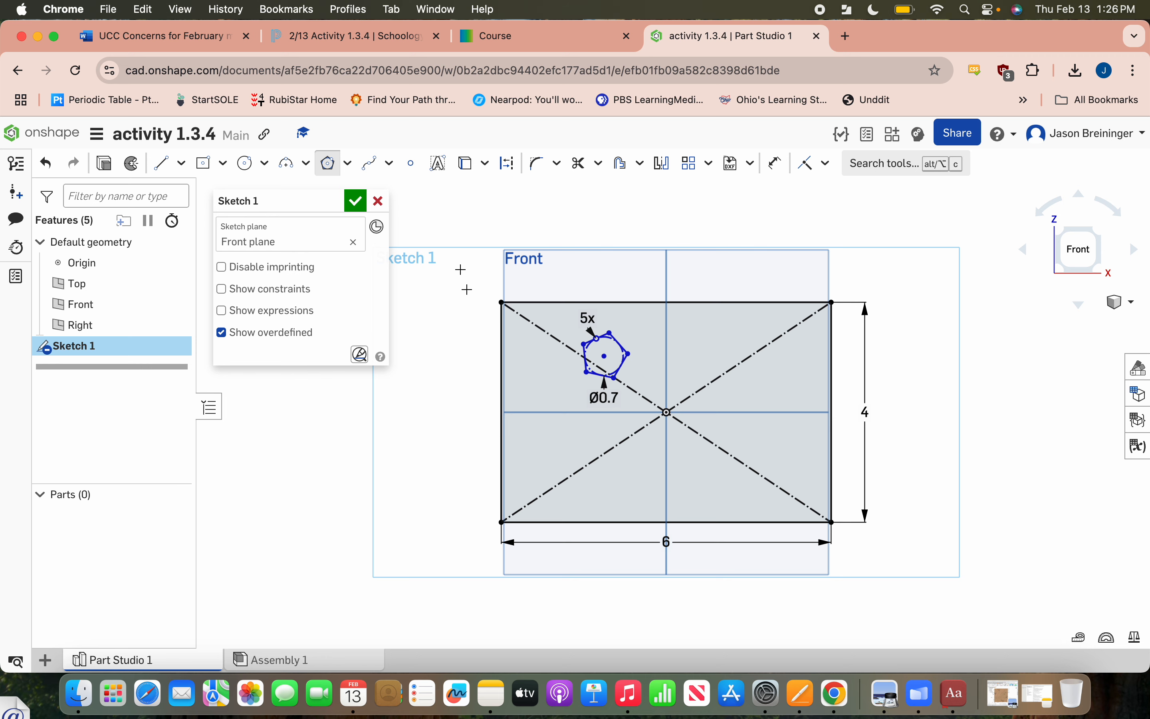
Consult the course page's hexagon requirements, then sketch a six-sided circumscribed polygon, about 0.82 in circle diameter, in the rectangle's upper-right quarter in Onshape.
left_click(508, 42)
scroll(553, 471, "down", 5)
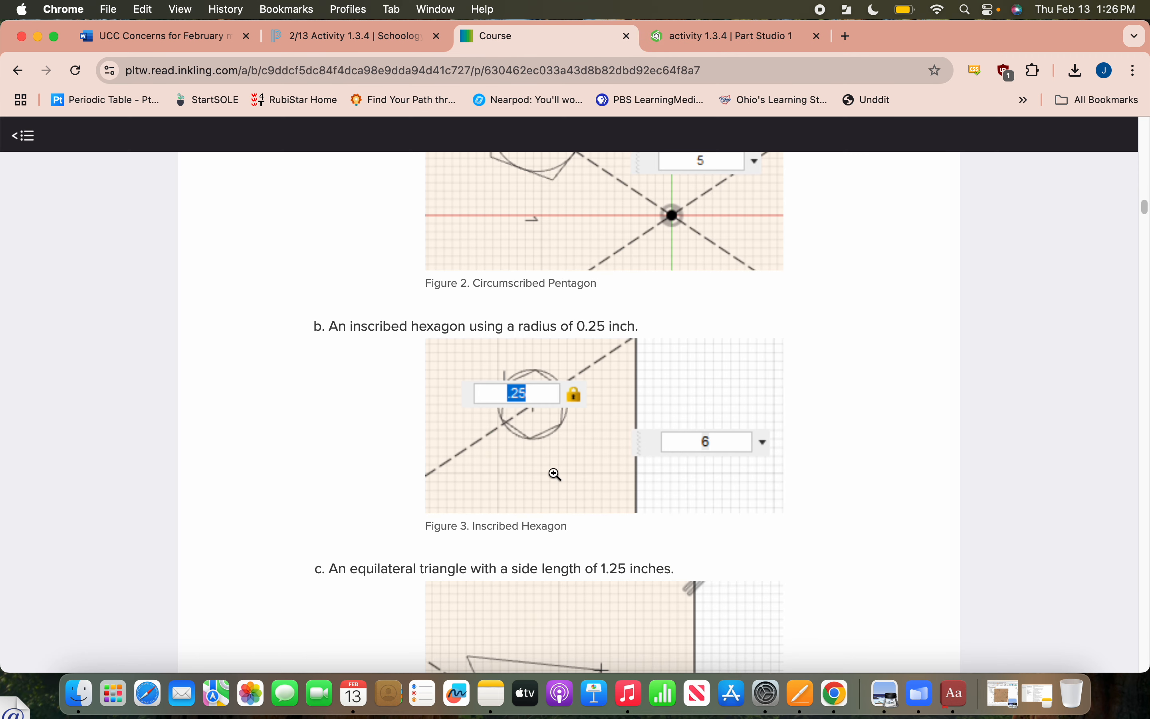
scroll(553, 471, "down", 2)
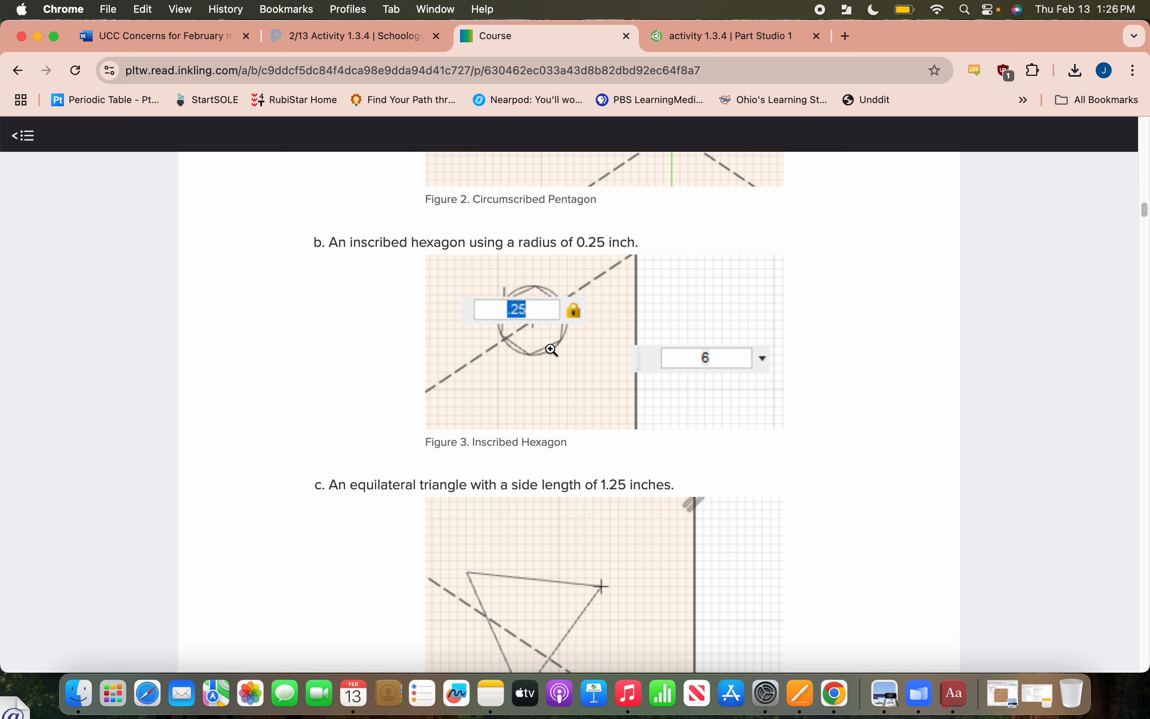
left_click(719, 36)
left_click(352, 169)
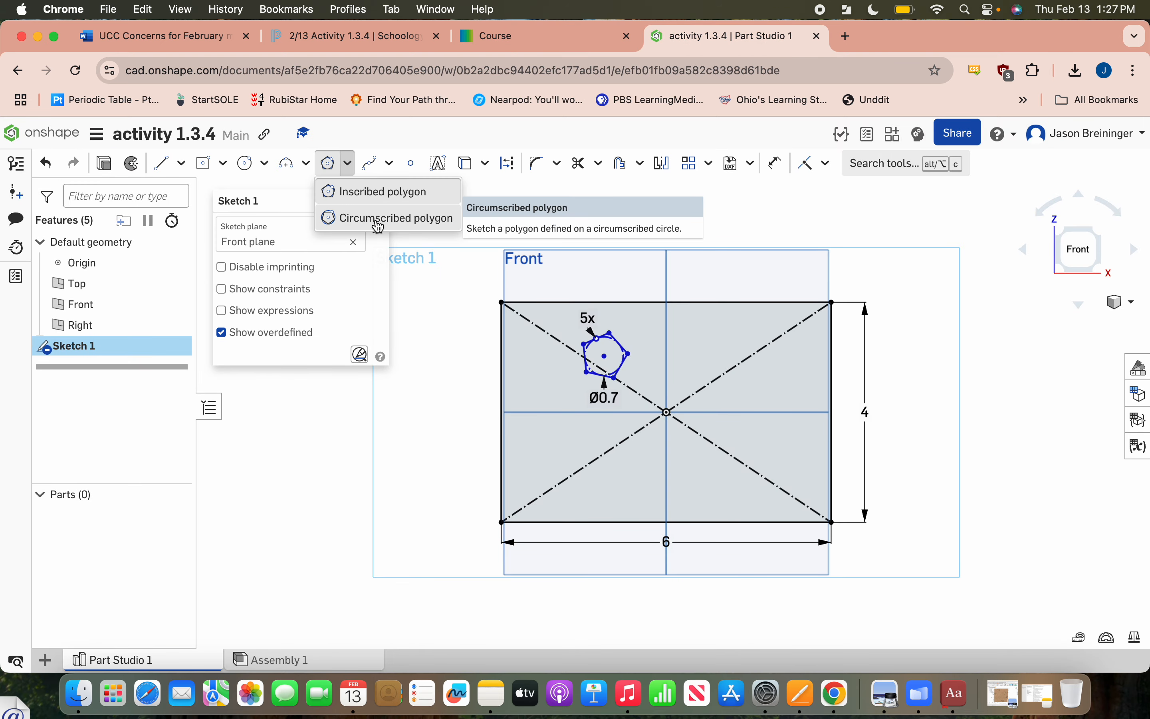
left_click(397, 221)
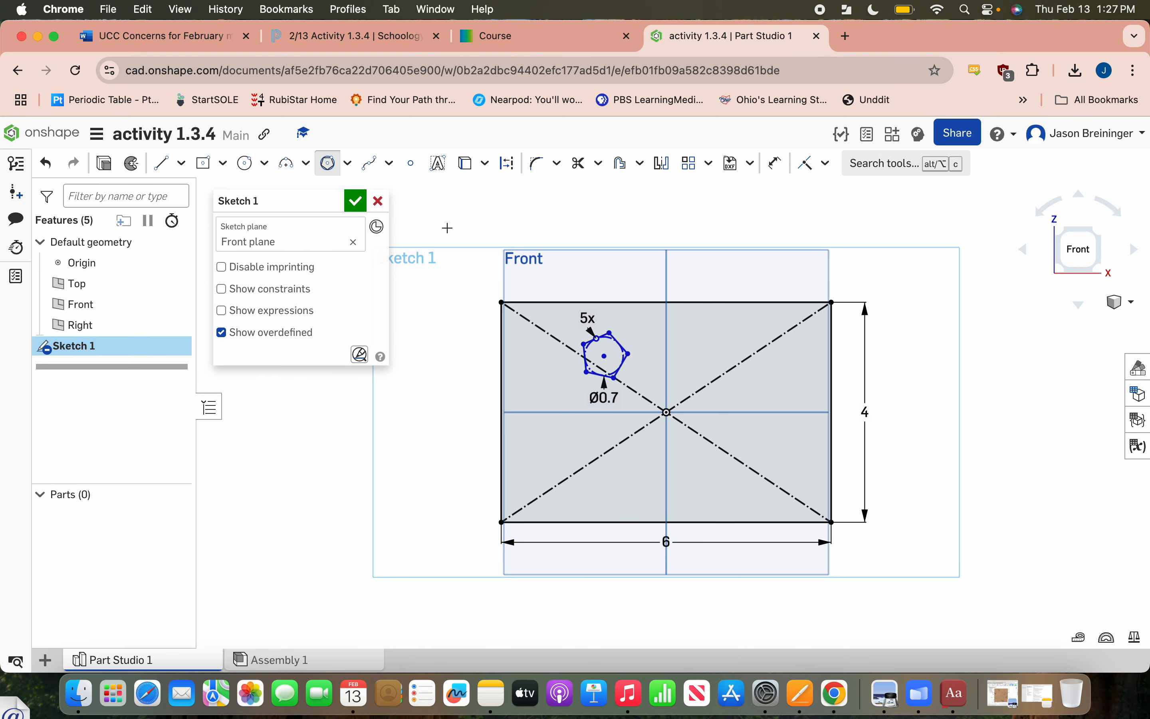
left_click(757, 340)
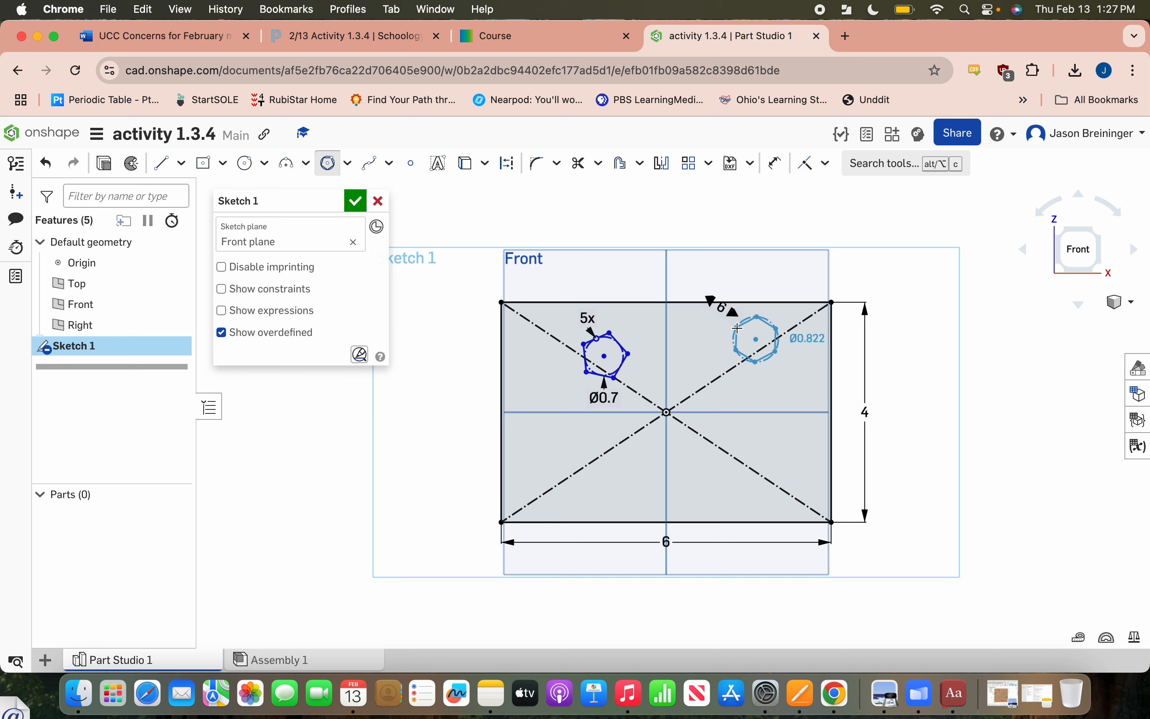
left_click(738, 328)
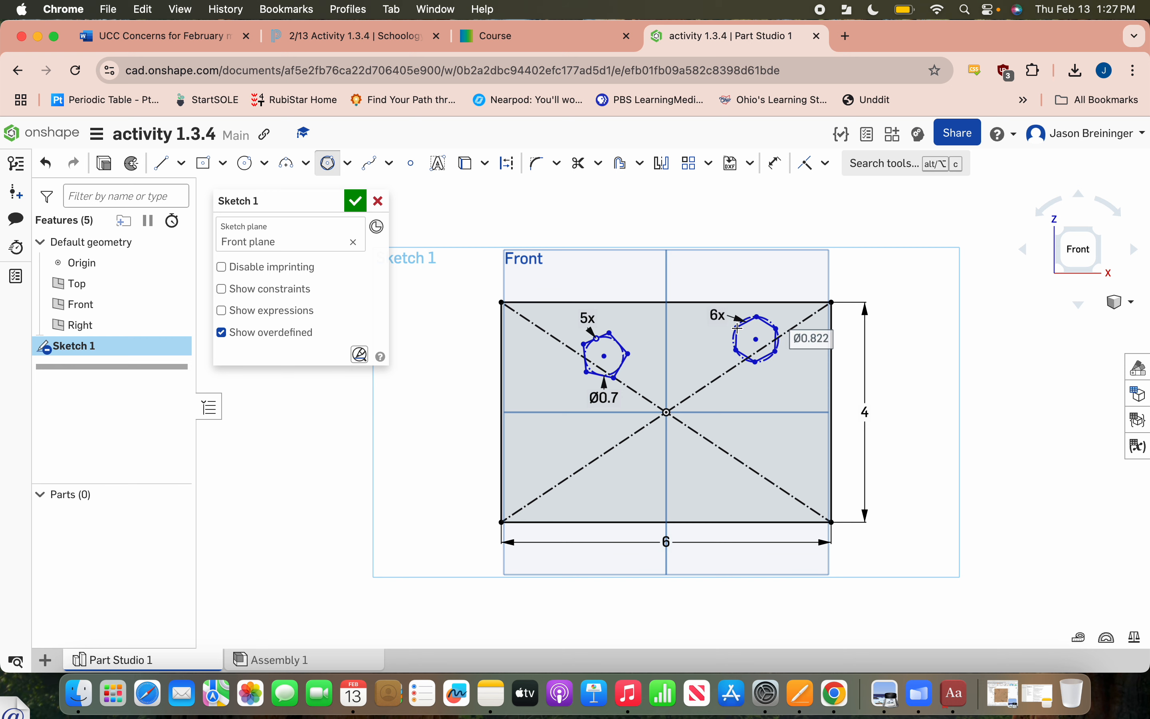
Check the hexagon's required radius on the course page, then set its circle diameter to 0.5 in in Onshape.
left_click(555, 34)
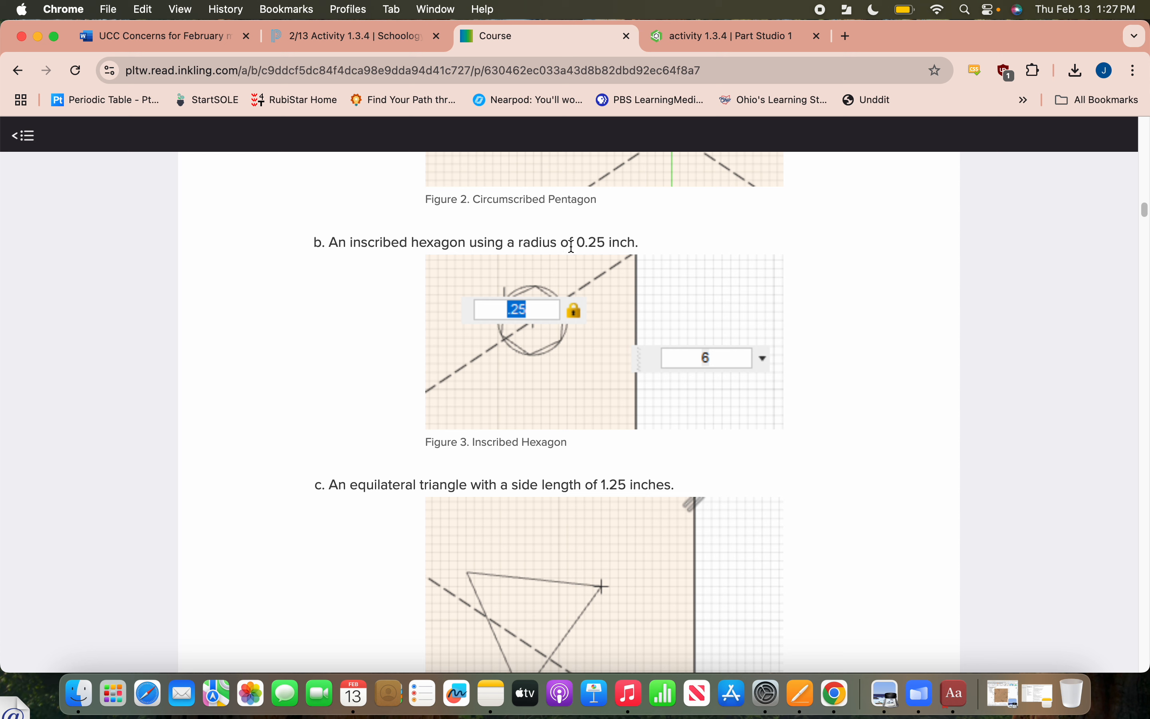
left_click(685, 36)
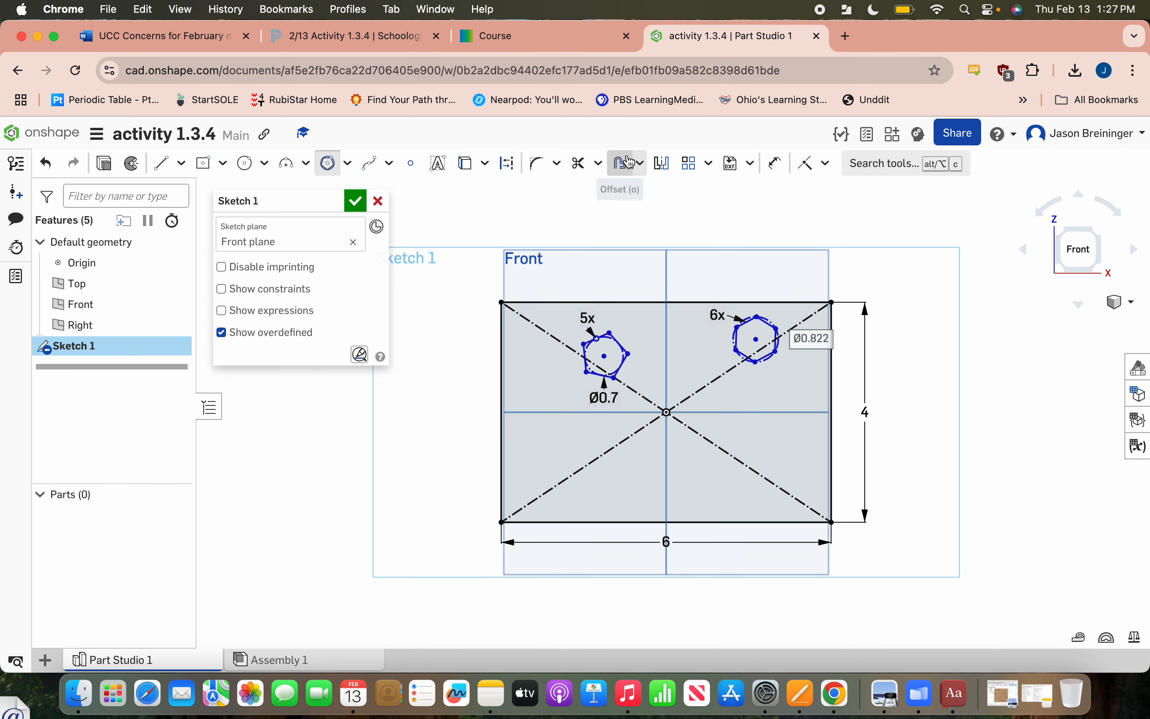
type("0.5")
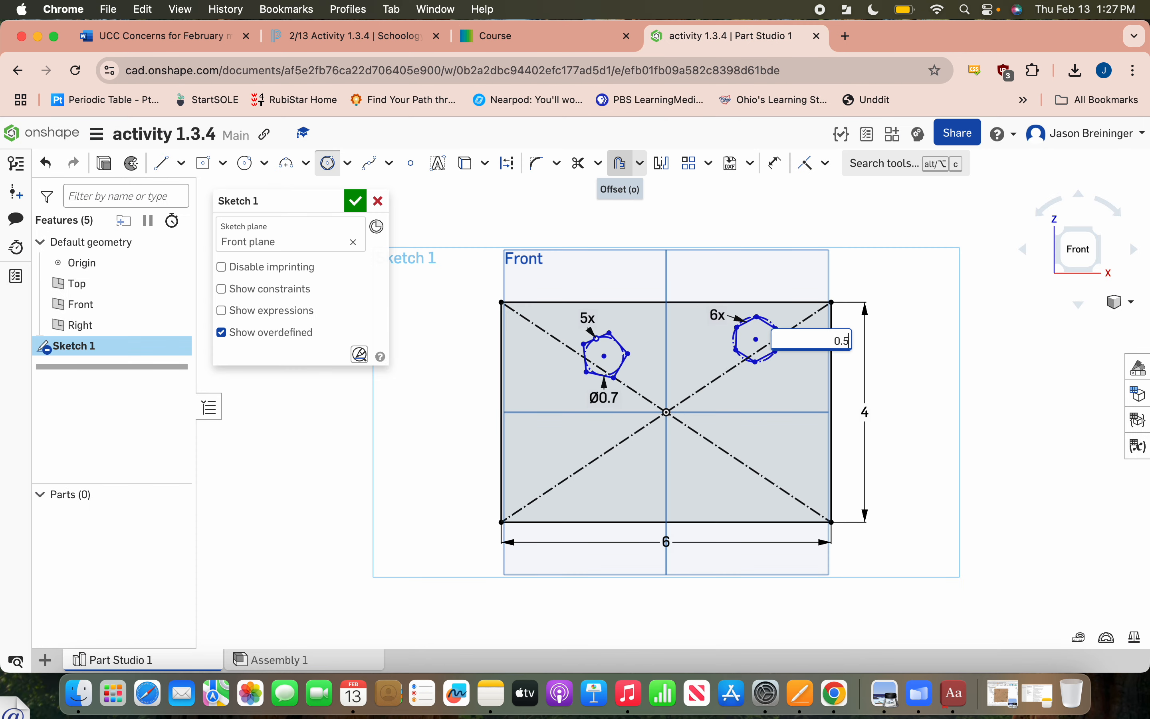
key("Return")
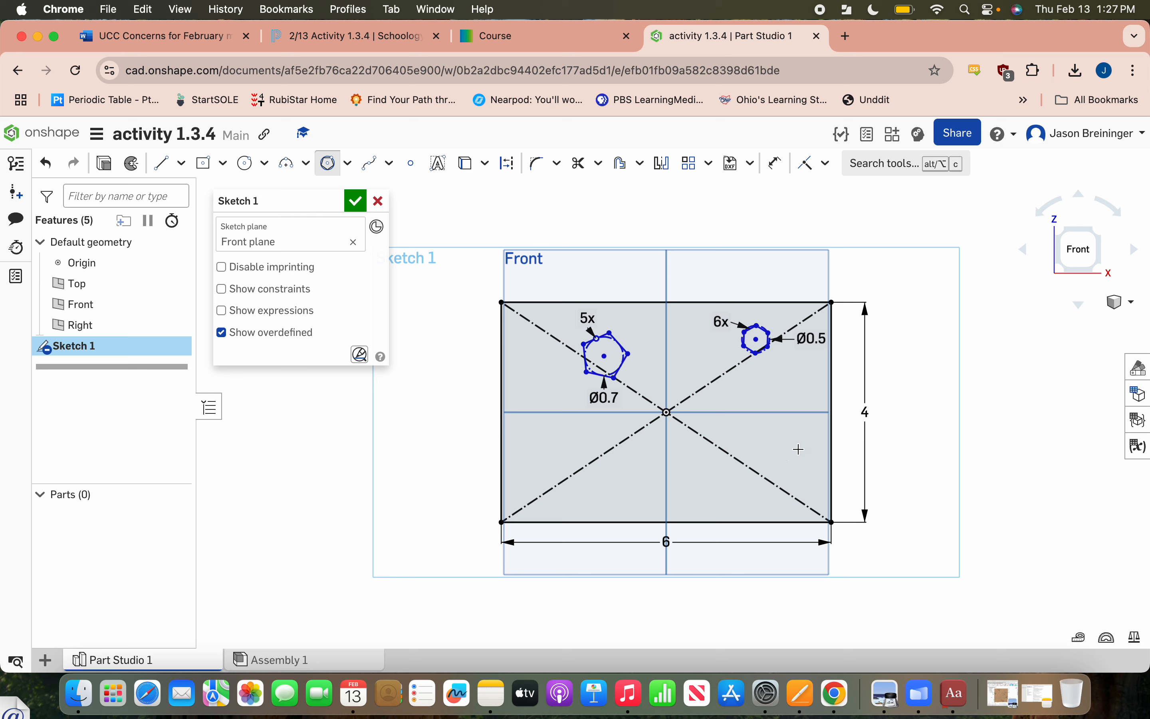
Sketch a three-sided circumscribed polygon, about 1.25 in circle diameter, near the rectangle's lower-right corner.
left_click(793, 474)
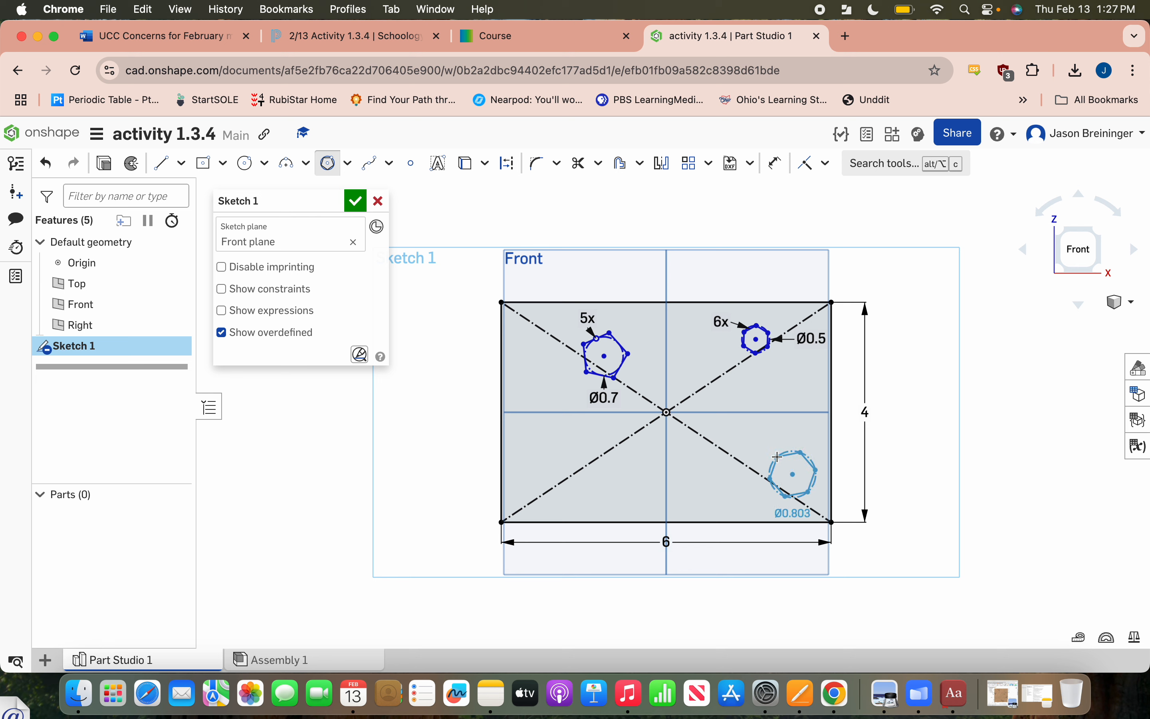
type("3")
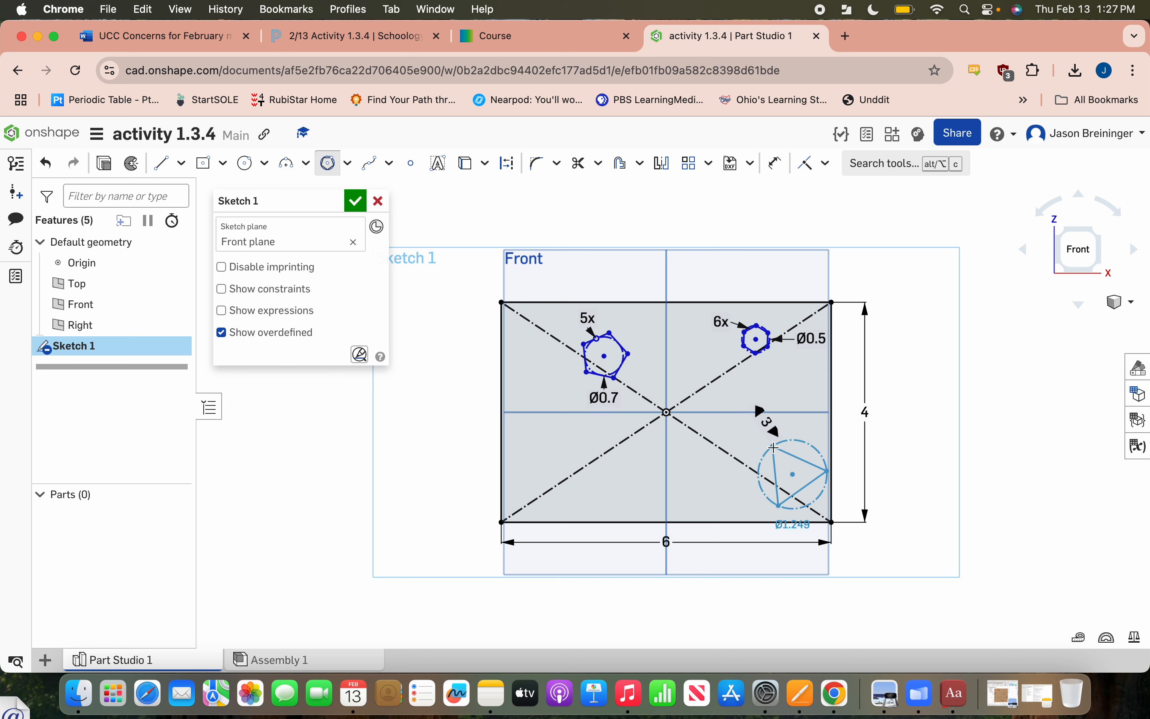
left_click(774, 447)
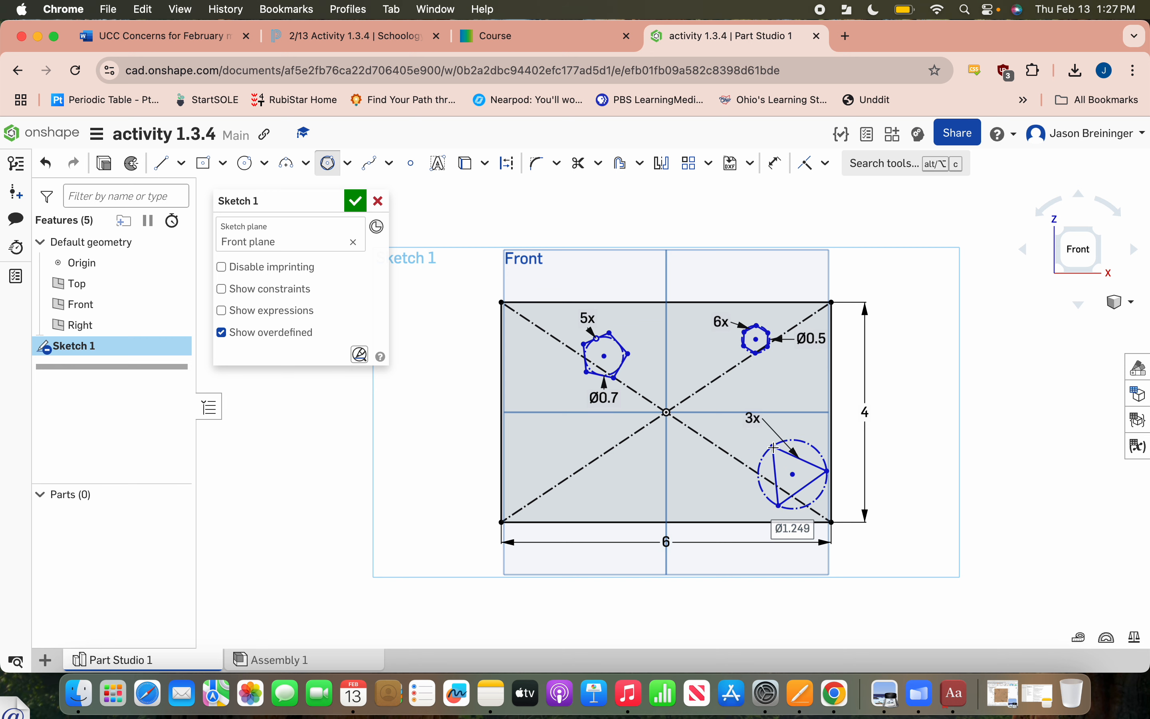
Check the equilateral triangle's required side length on the course page, then dimension the triangle's lower-right side to 1.25 in in Onshape.
left_click(584, 47)
scroll(594, 275, "down", 5)
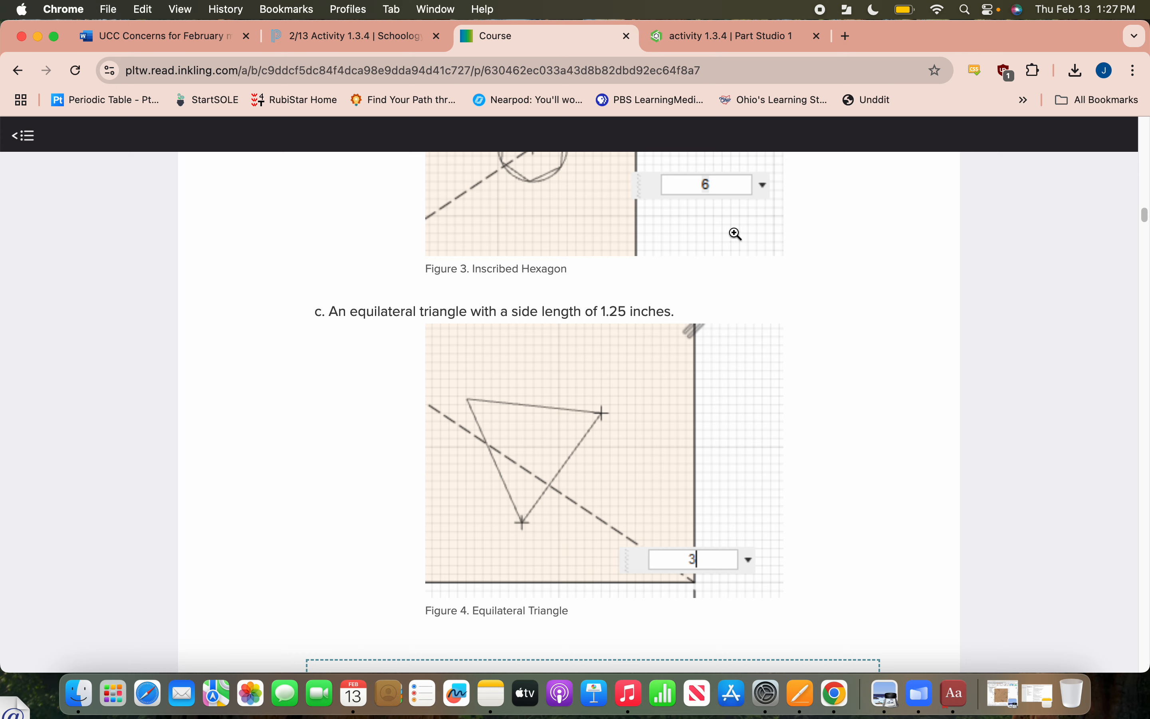
left_click(773, 48)
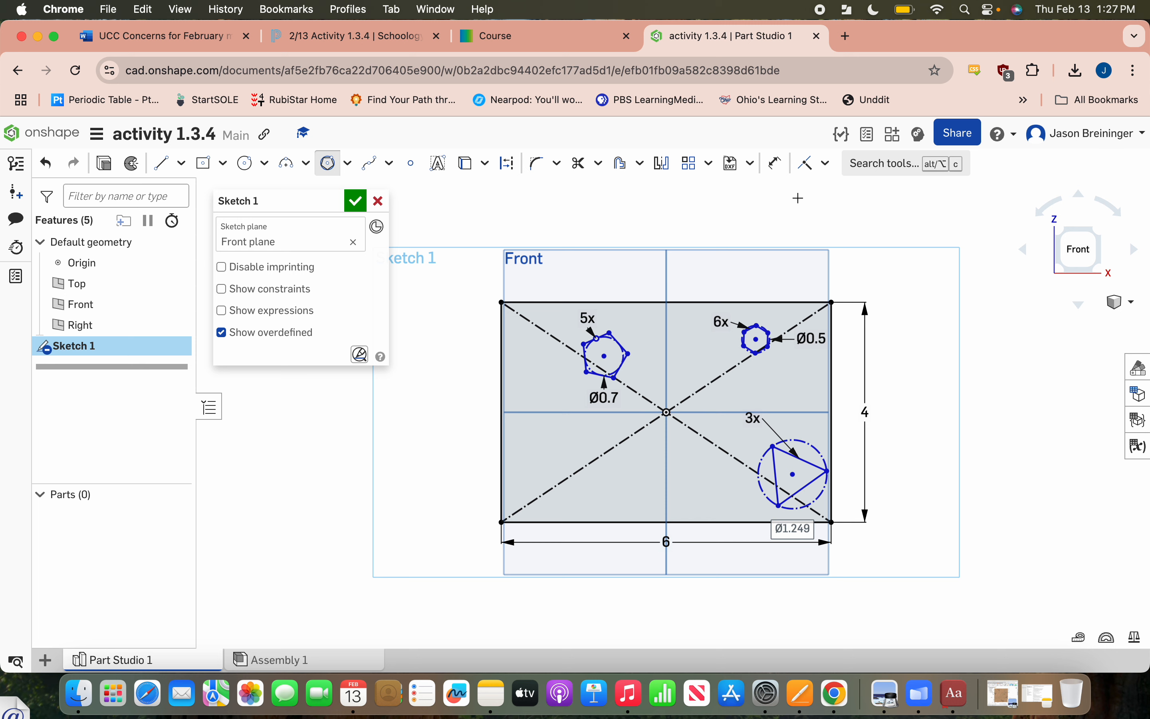
key("d")
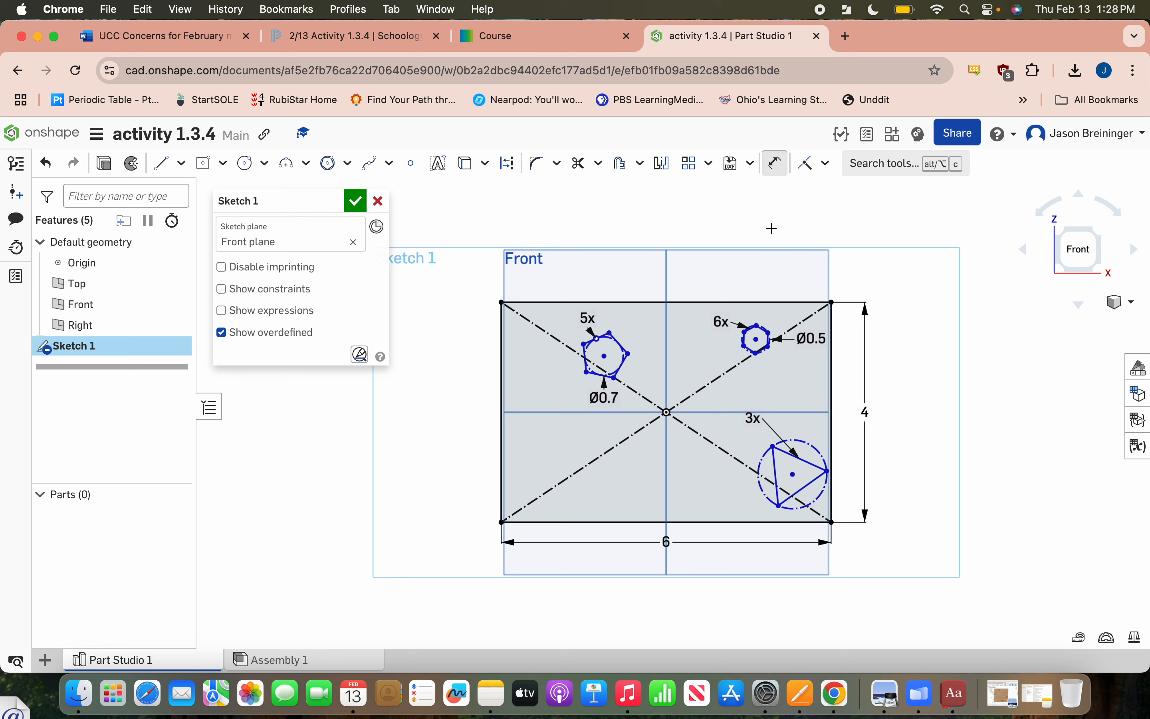
left_click(806, 487)
left_click(855, 556)
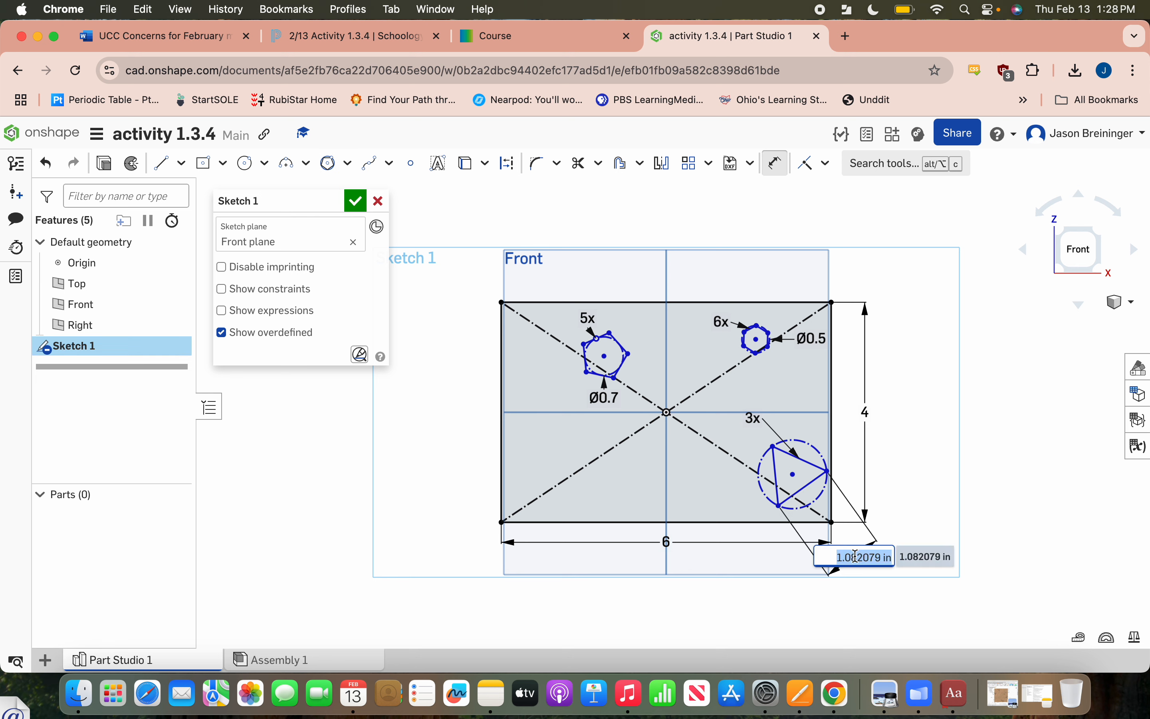
type("1.25")
key("Return")
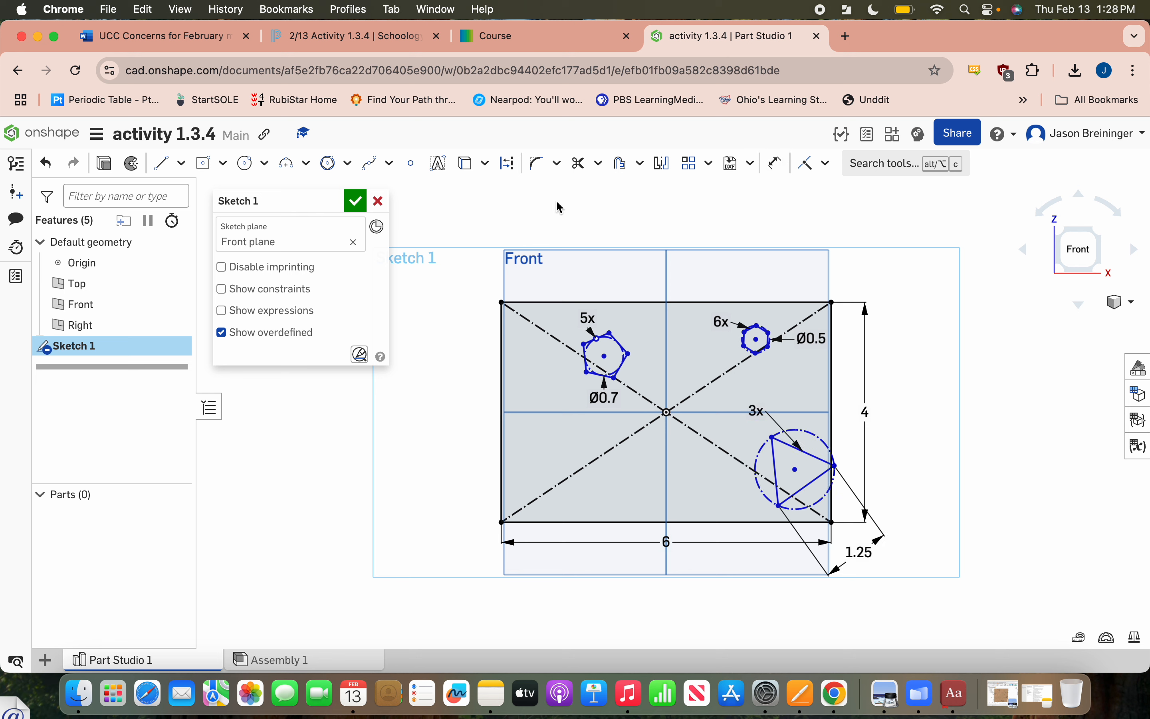
Consult the polygon constraint list on the course page, then constrain the pentagon's center vertically to the rectangle's center point in Onshape.
left_click(504, 37)
scroll(575, 377, "down", 12)
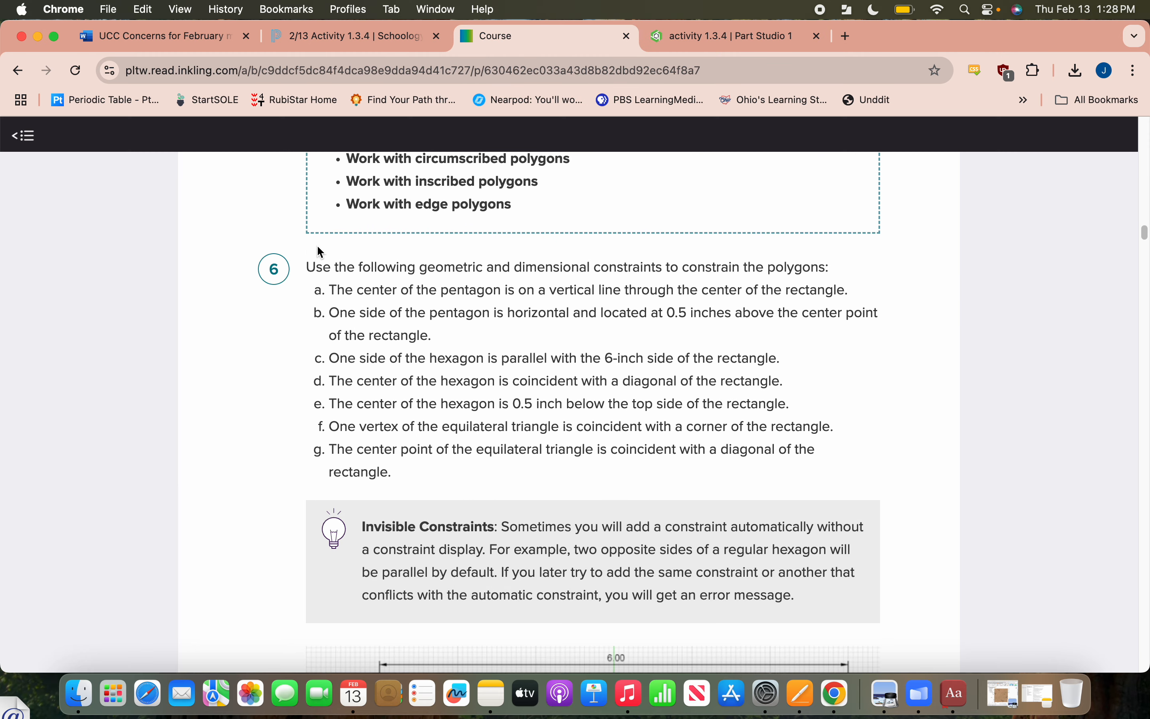
left_click_drag(307, 265, 740, 269)
left_click(843, 283)
left_click(758, 39)
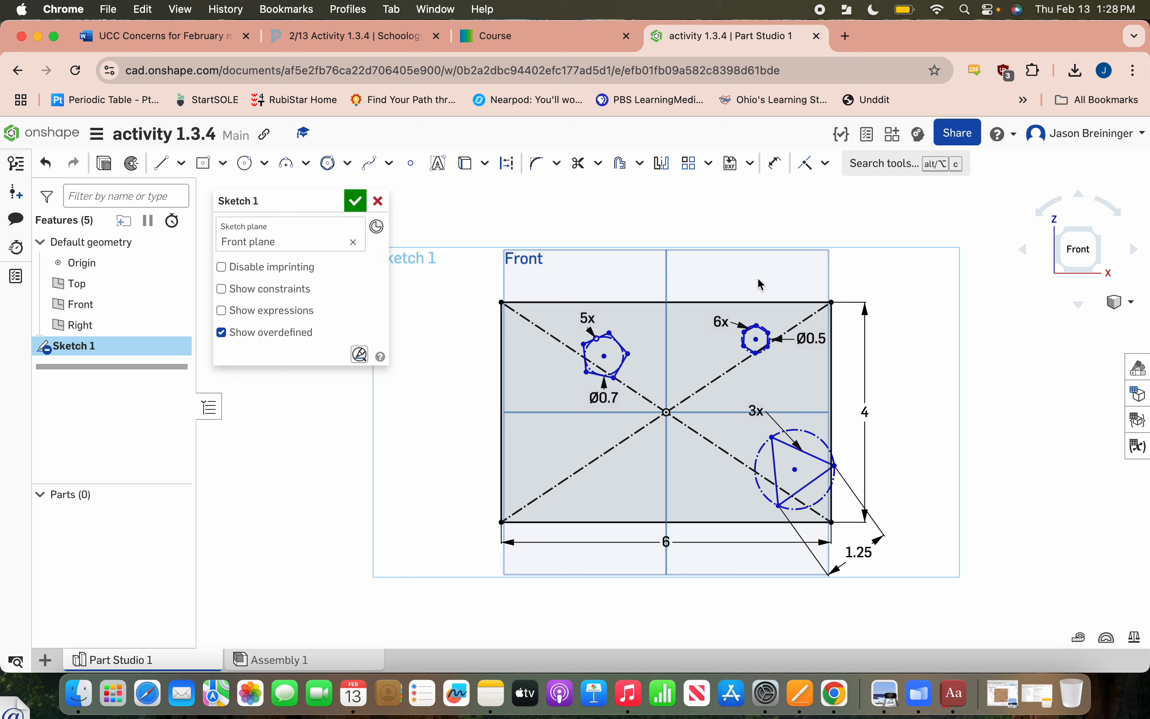
left_click(827, 163)
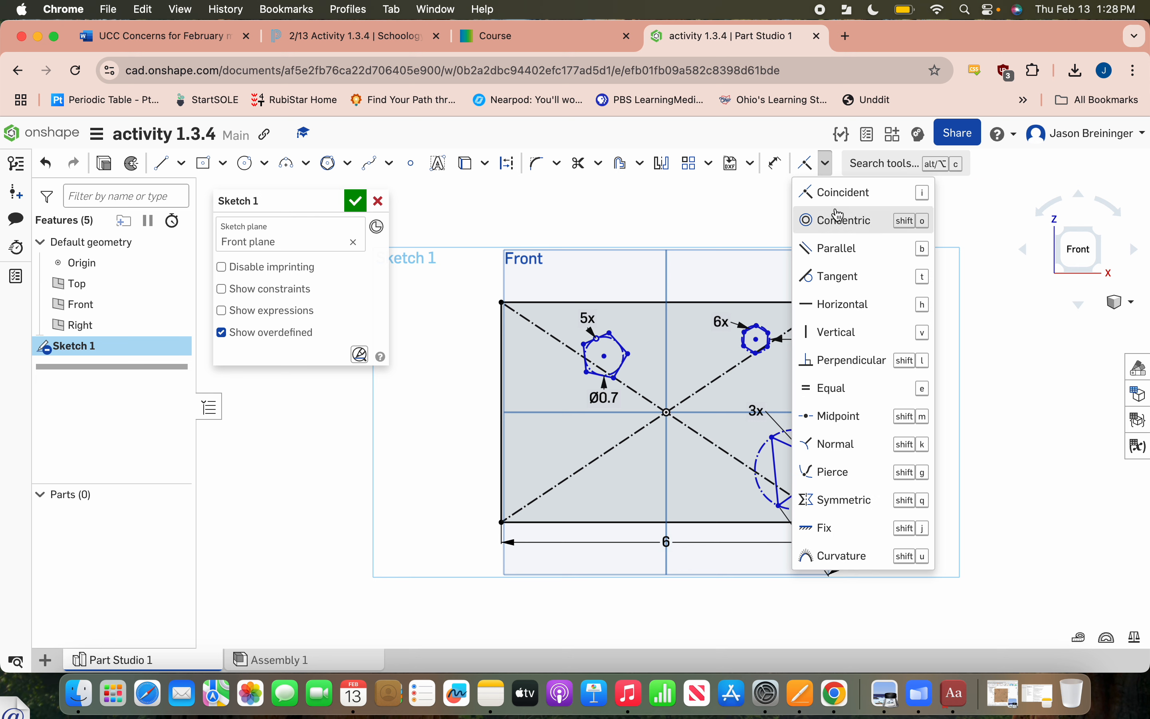
left_click(846, 333)
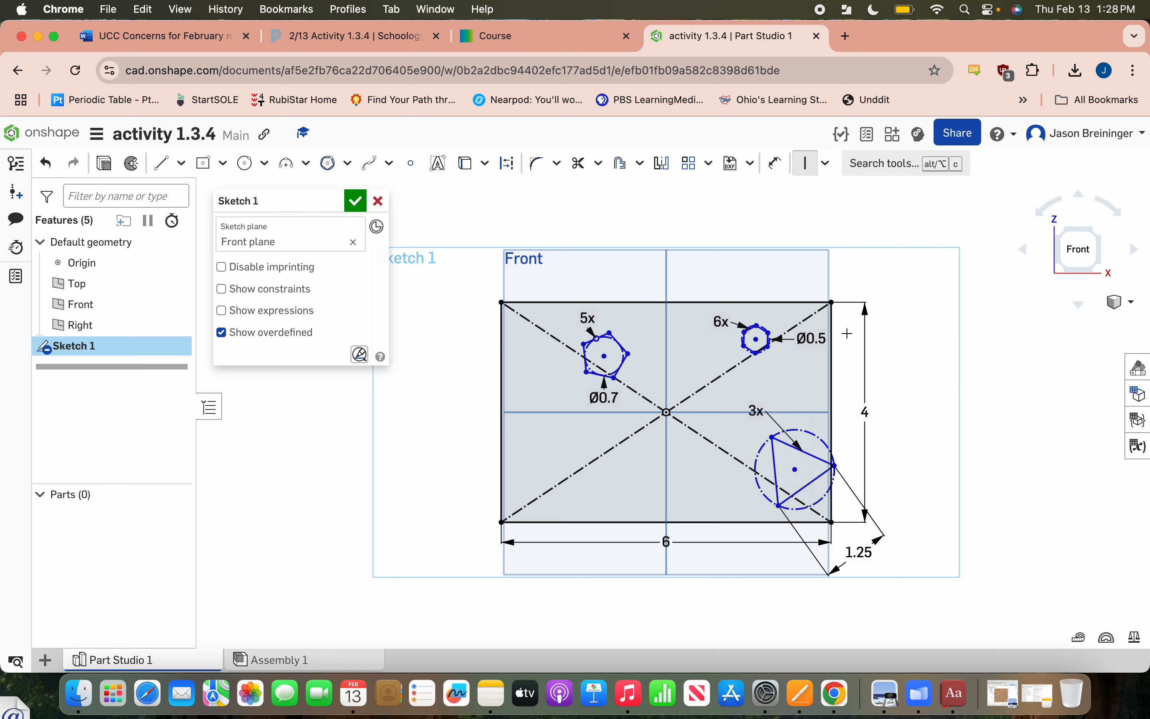
left_click(605, 356)
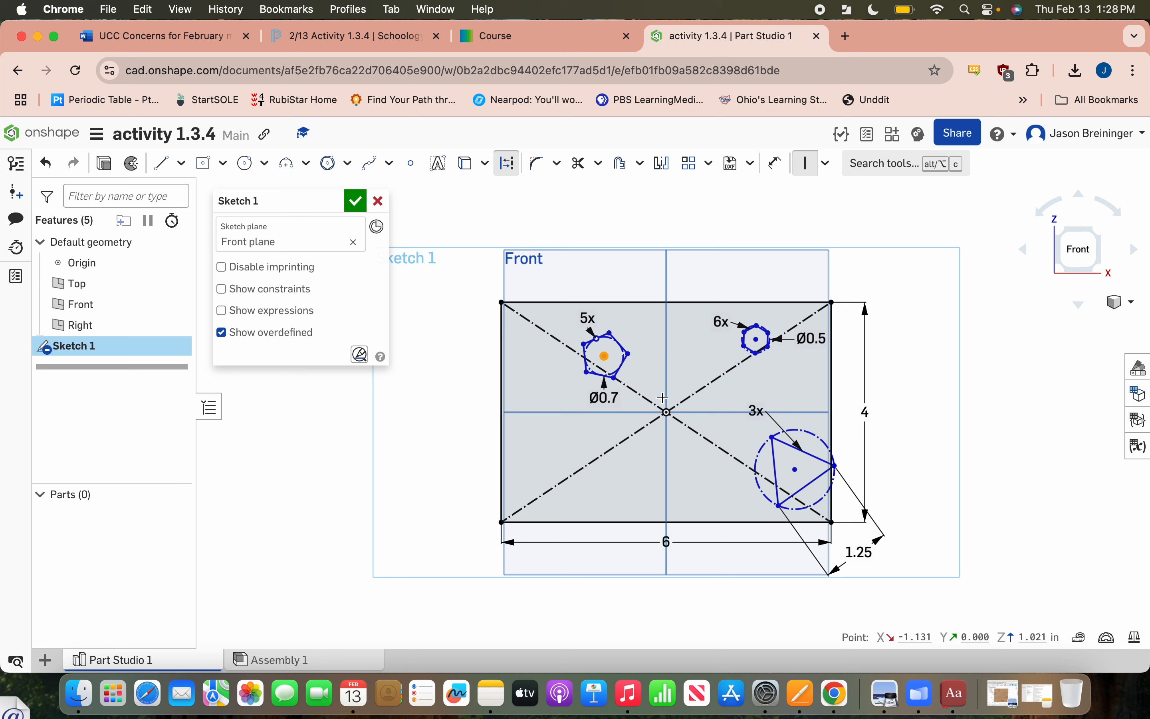
left_click(667, 412)
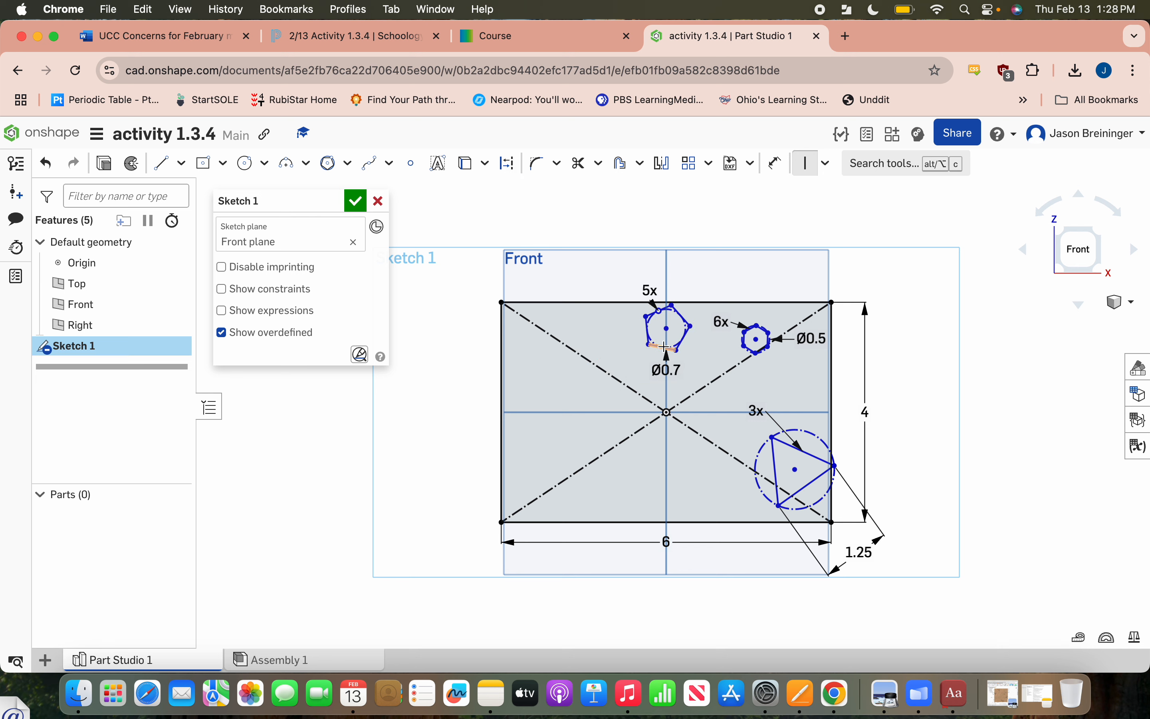
key("Escape")
mouse_move(667, 328)
left_mouse_down()
mouse_move(587, 346)
mouse_move(818, 362)
mouse_move(542, 351)
mouse_move(784, 352)
mouse_move(628, 378)
mouse_move(670, 333)
left_mouse_up()
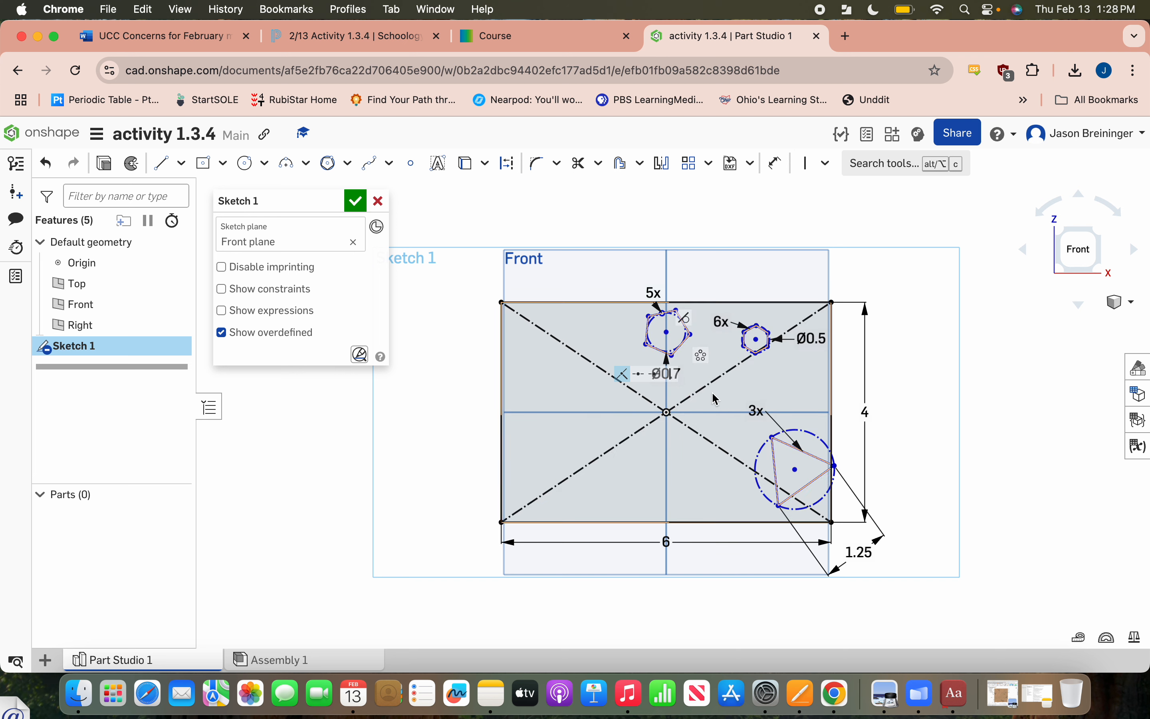
Check the pentagon's side requirements on the course page, then make the pentagon's bottom side horizontal in Onshape.
left_click(564, 32)
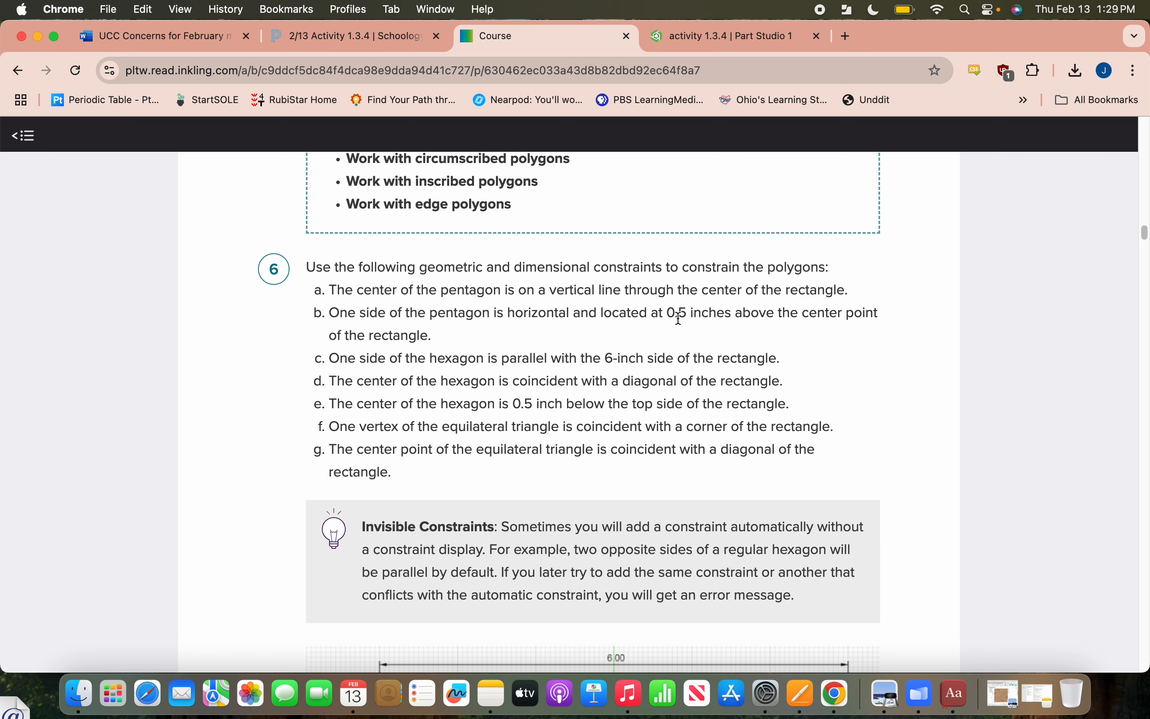
left_click(672, 33)
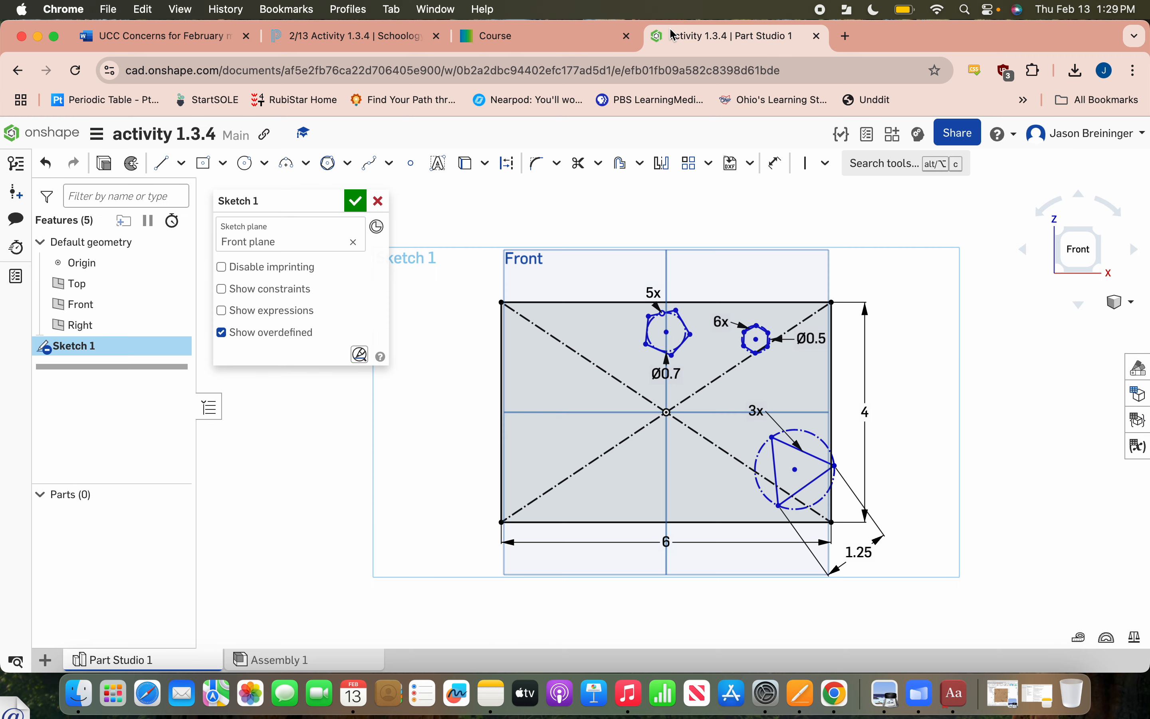
left_click(827, 164)
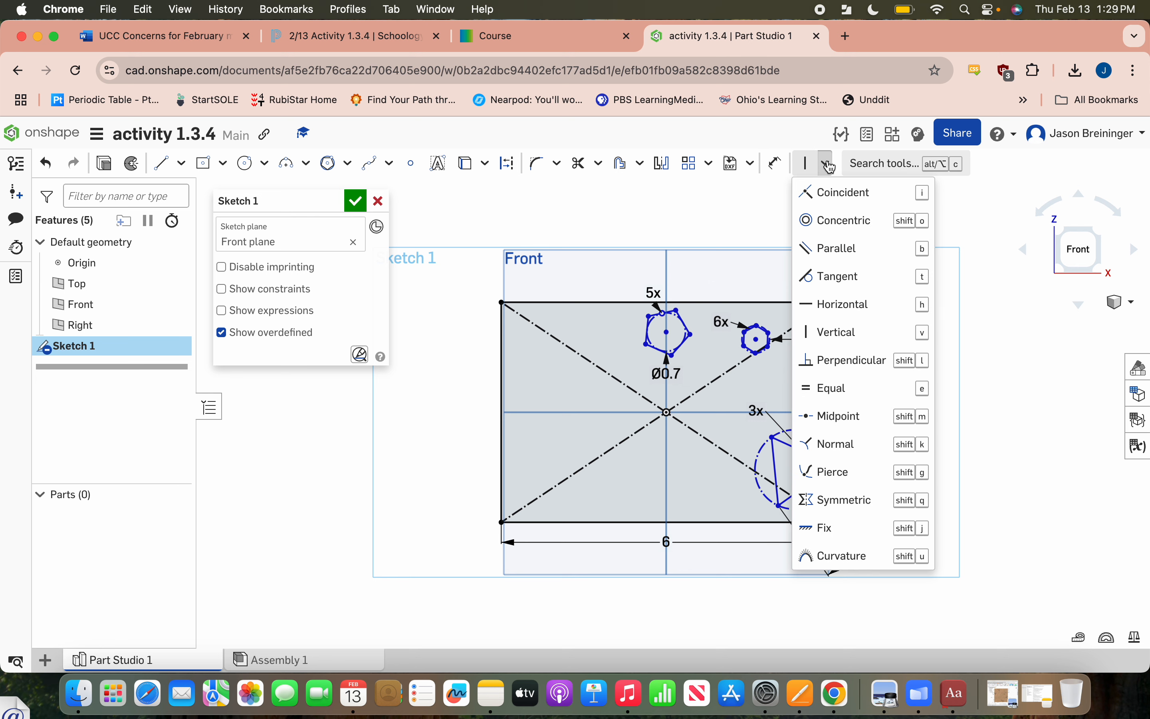
left_click(862, 317)
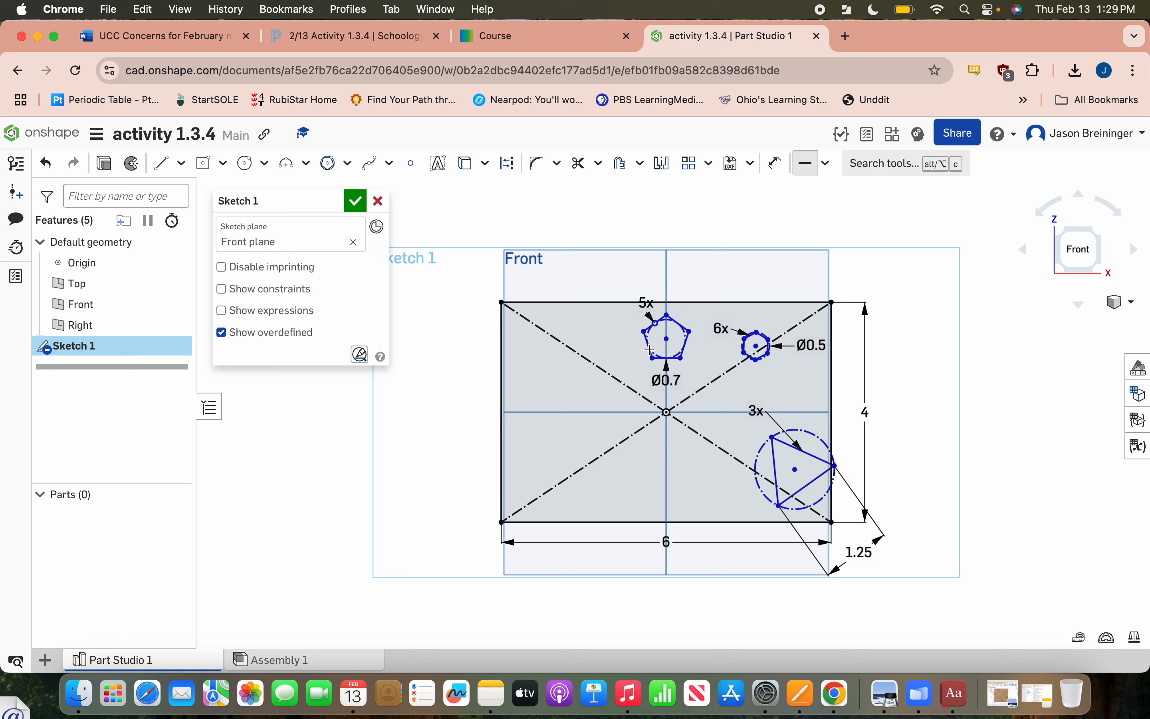
Dimension the distance between the pentagon's bottom side and the rectangle's center point to 0.5 in.
key("d")
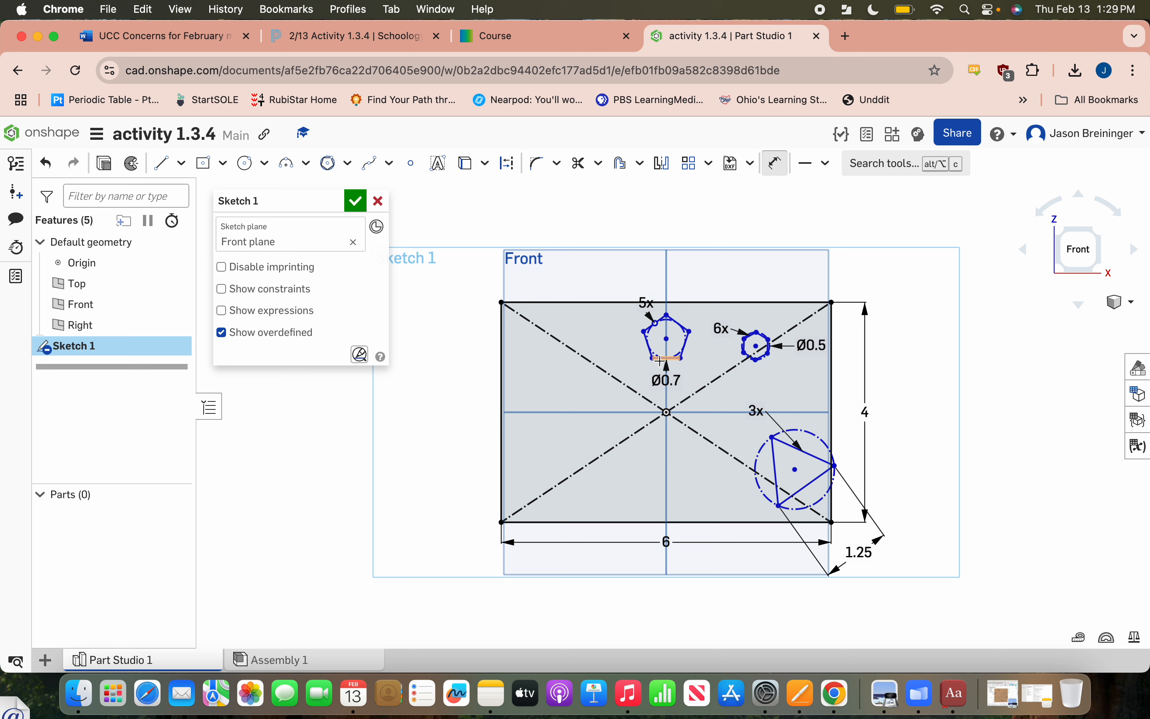
left_click(661, 358)
left_click(667, 412)
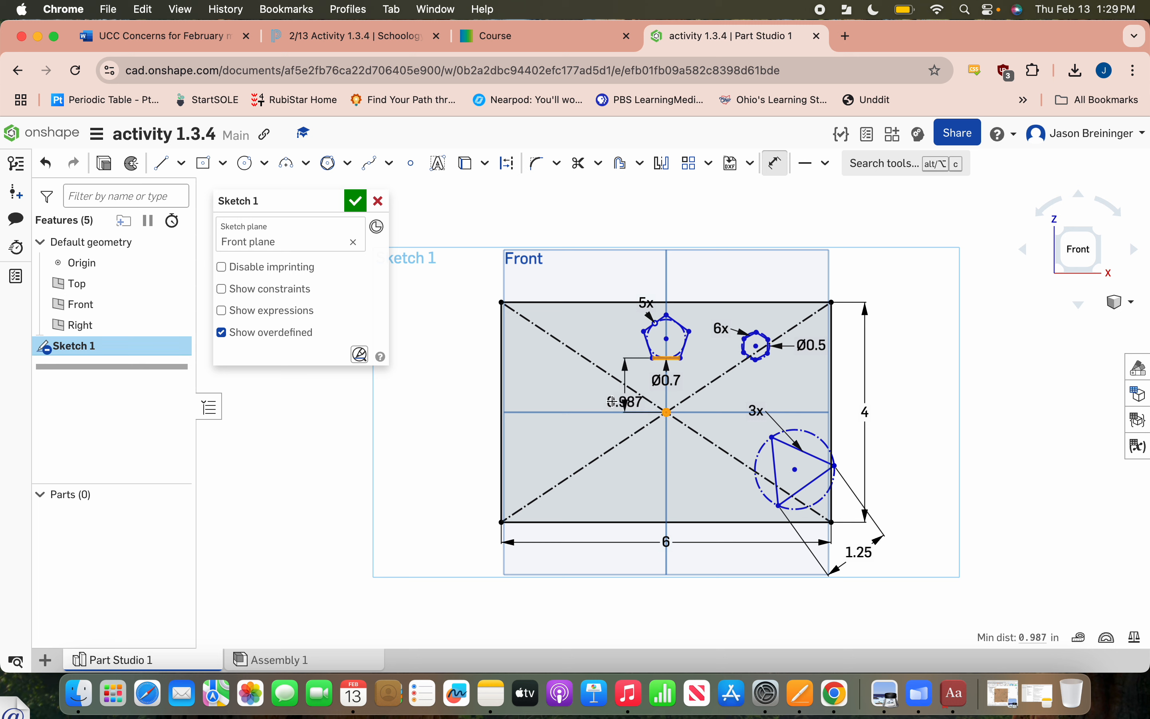
left_click(546, 389)
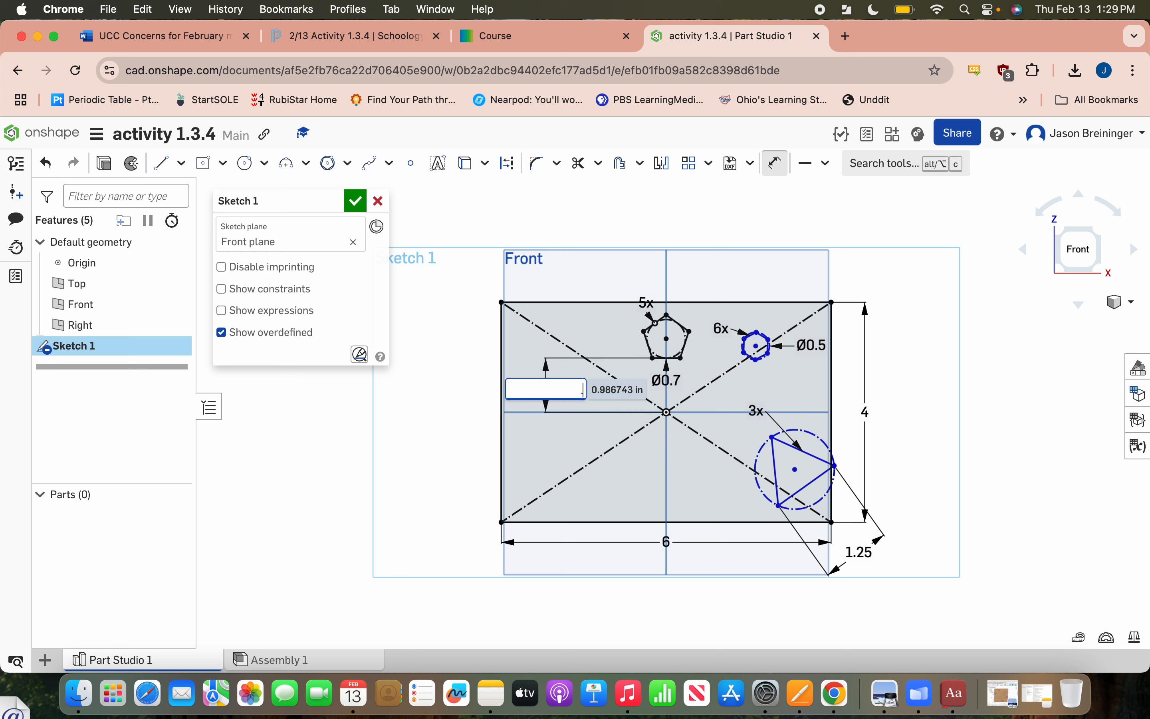
key("Return")
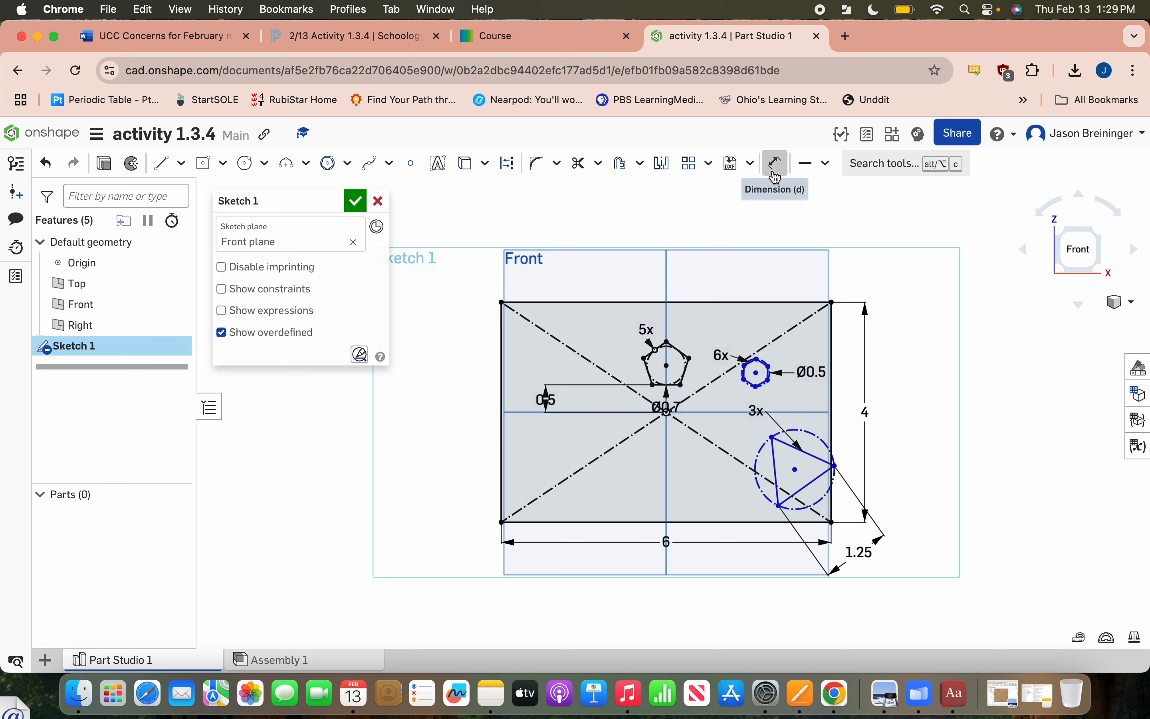
Check the hexagon's orientation requirement on the course page, then make a hexagon side parallel to the rectangle's 6-inch bottom side in Onshape.
left_click(588, 33)
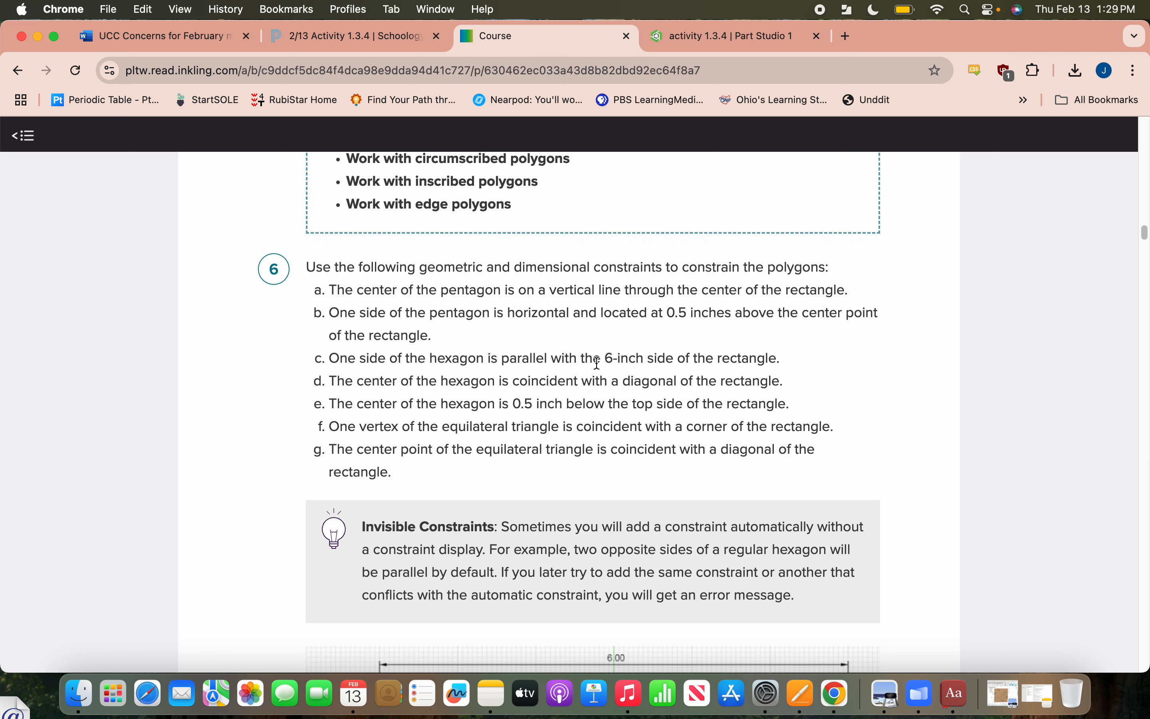
left_click(715, 47)
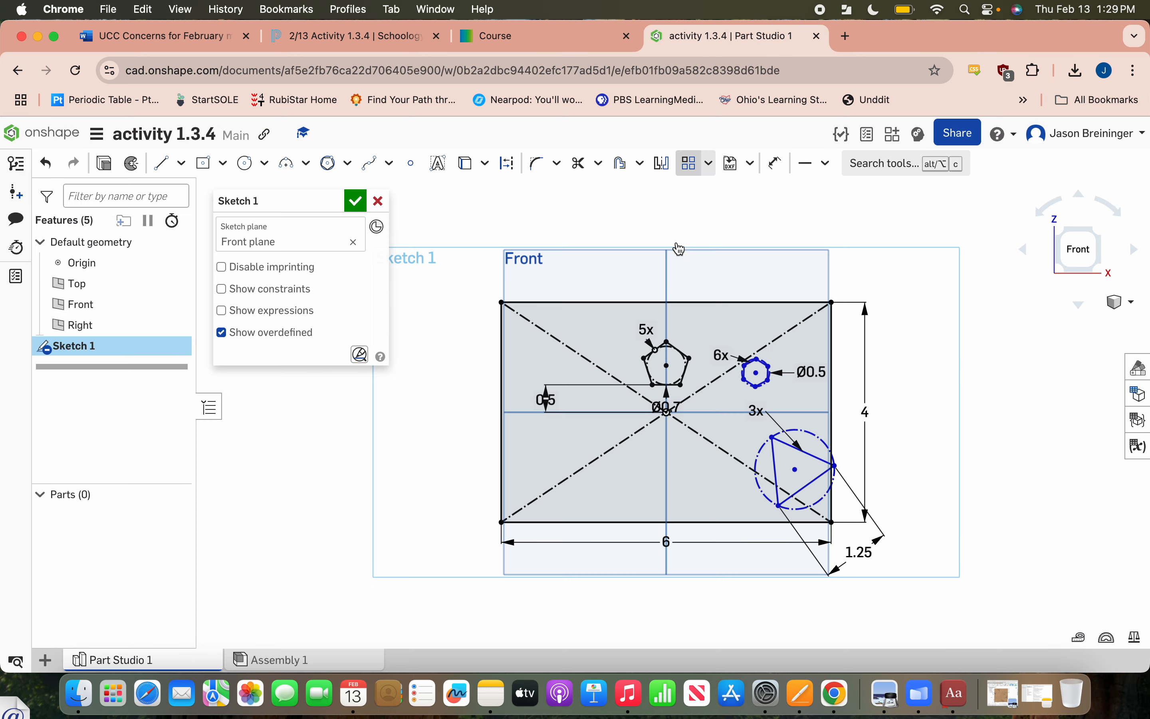
scroll(772, 386, "up", 2)
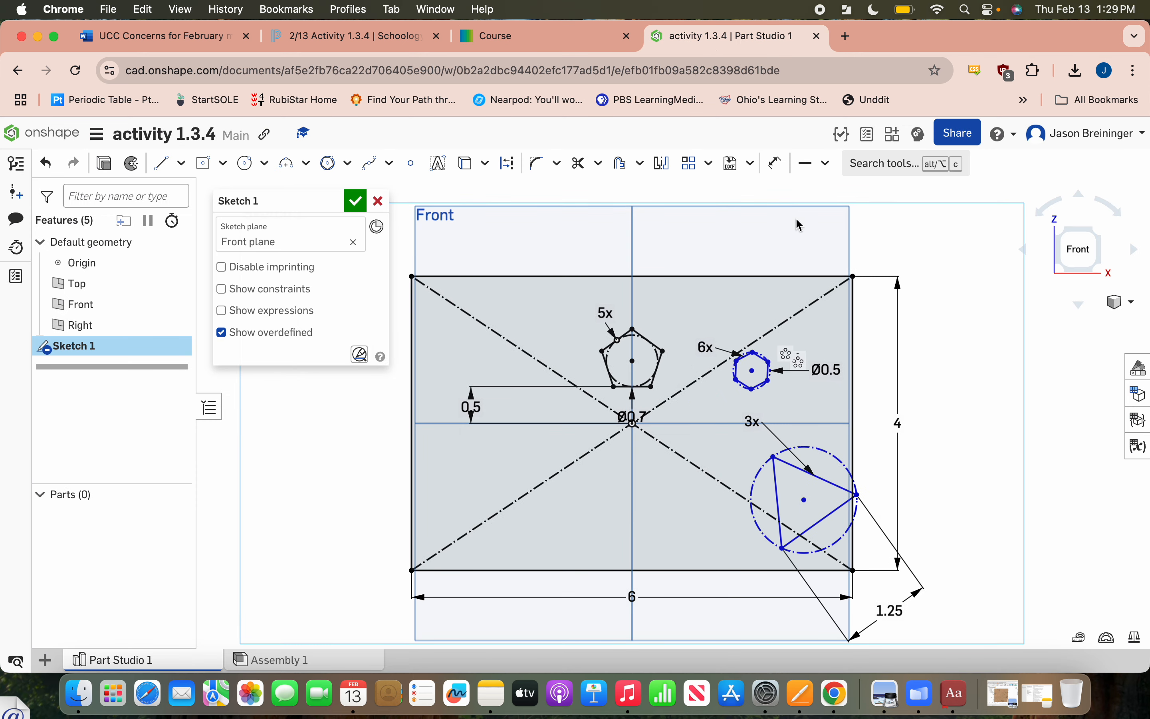
left_click(827, 163)
left_click(838, 250)
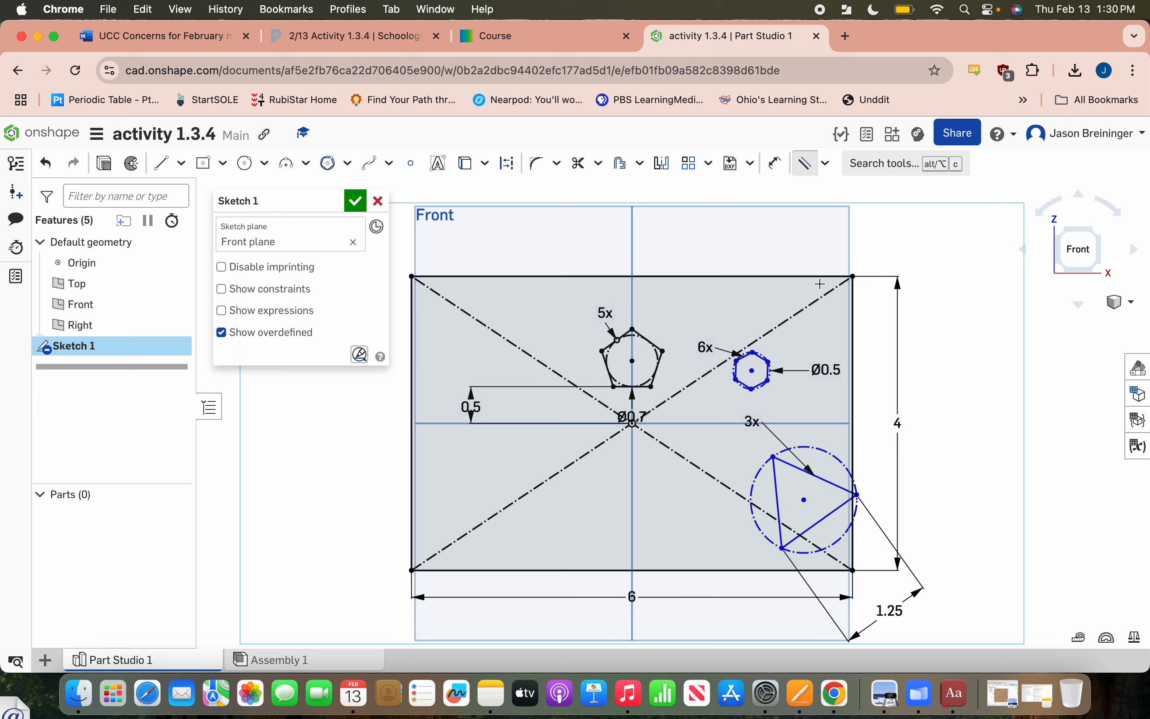
left_click(768, 371)
left_click(769, 371)
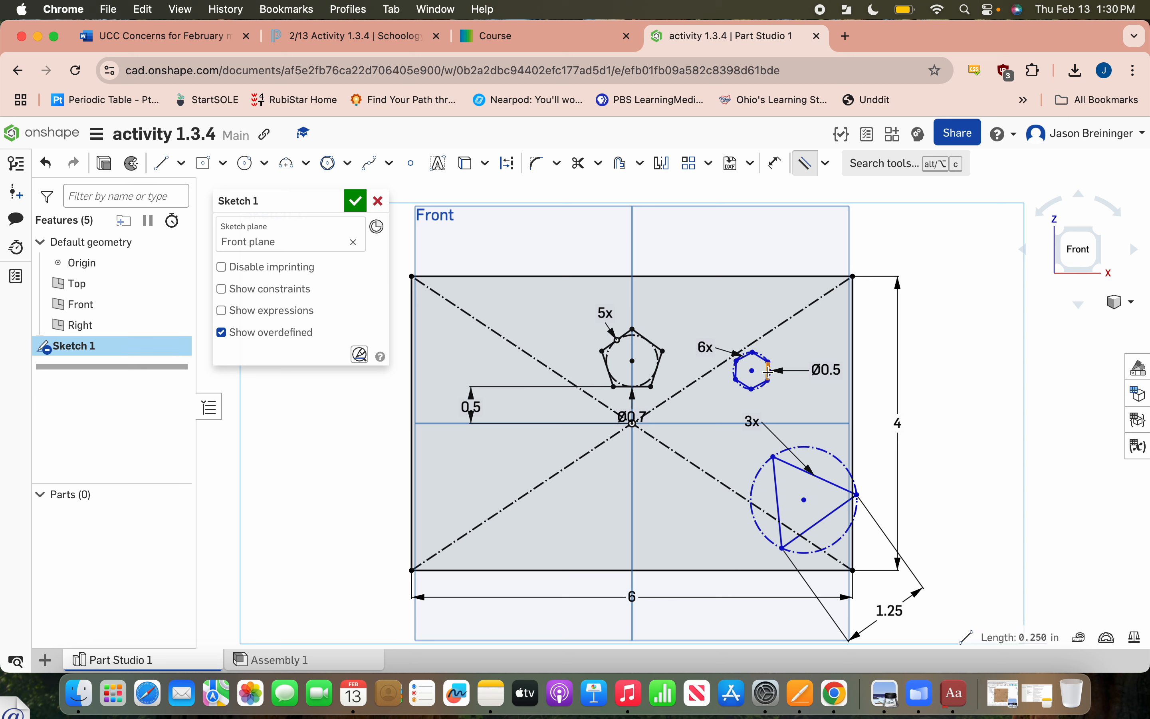
left_click(854, 377)
left_click(589, 47)
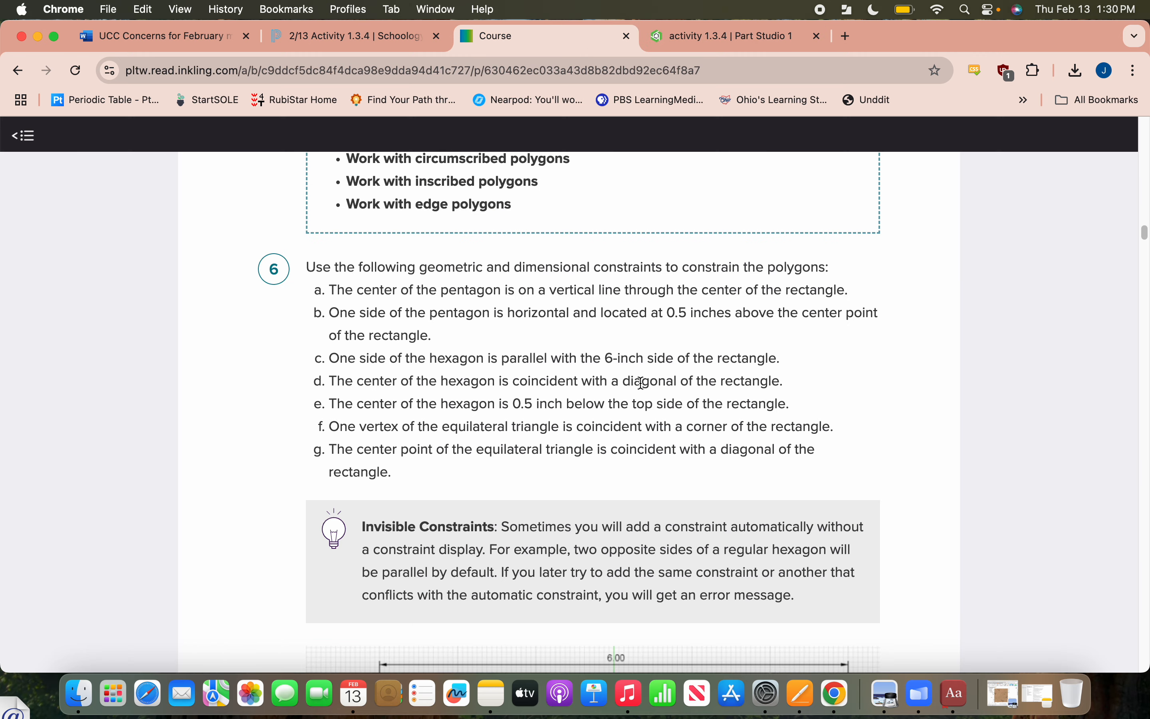
scroll(644, 380, "up", 15)
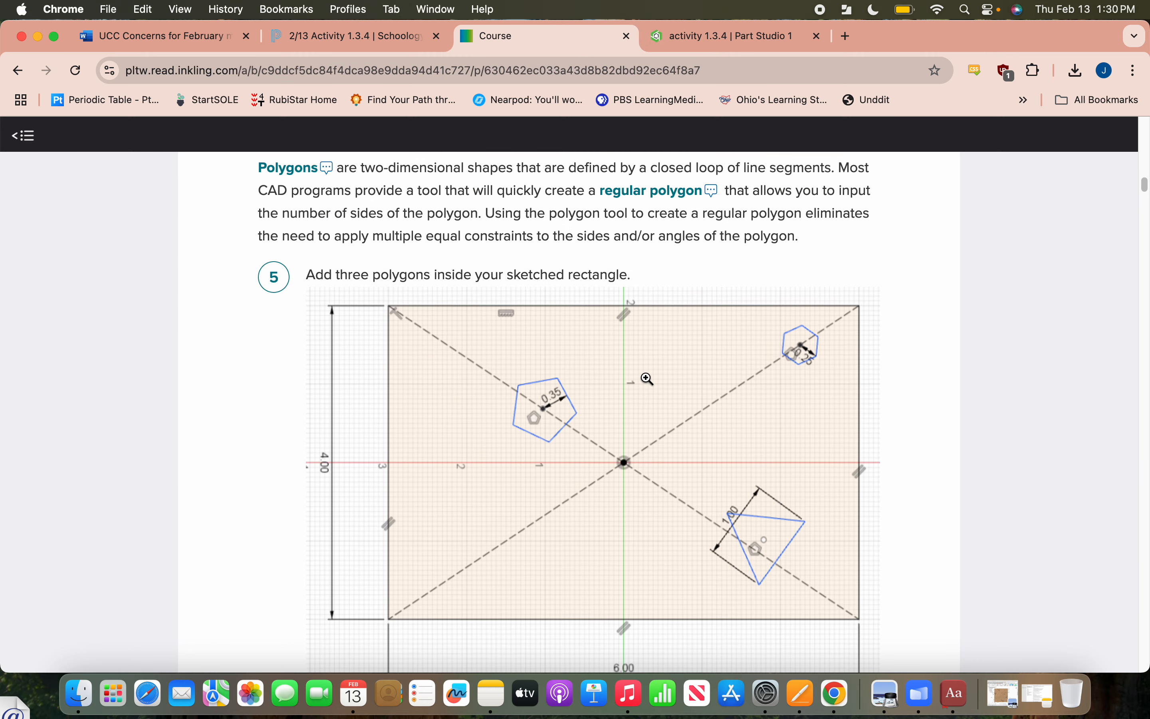
scroll(647, 378, "down", 3)
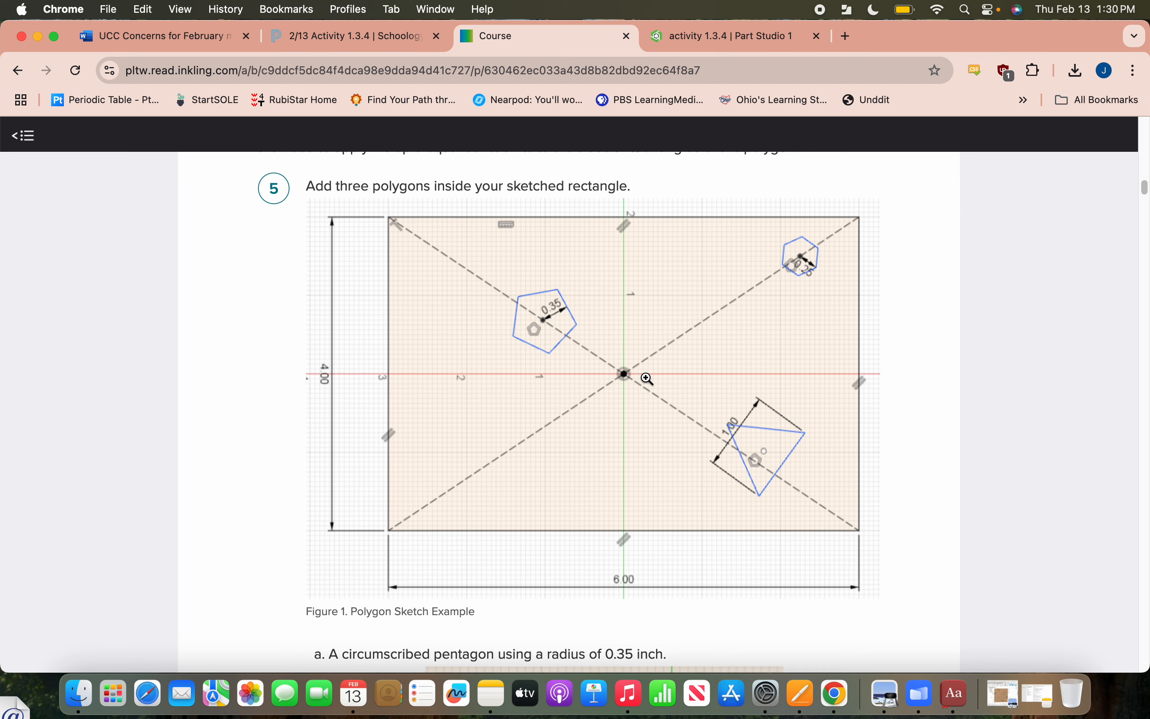
scroll(647, 377, "down", 20)
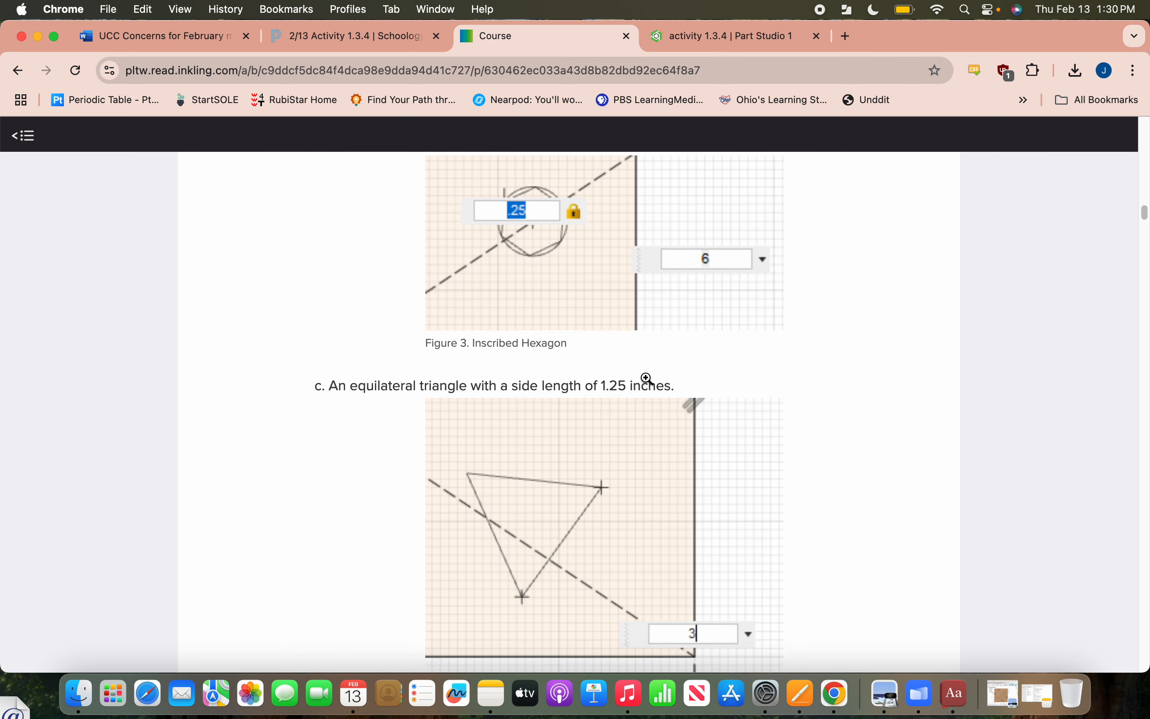
scroll(647, 378, "down", 10)
left_click(720, 34)
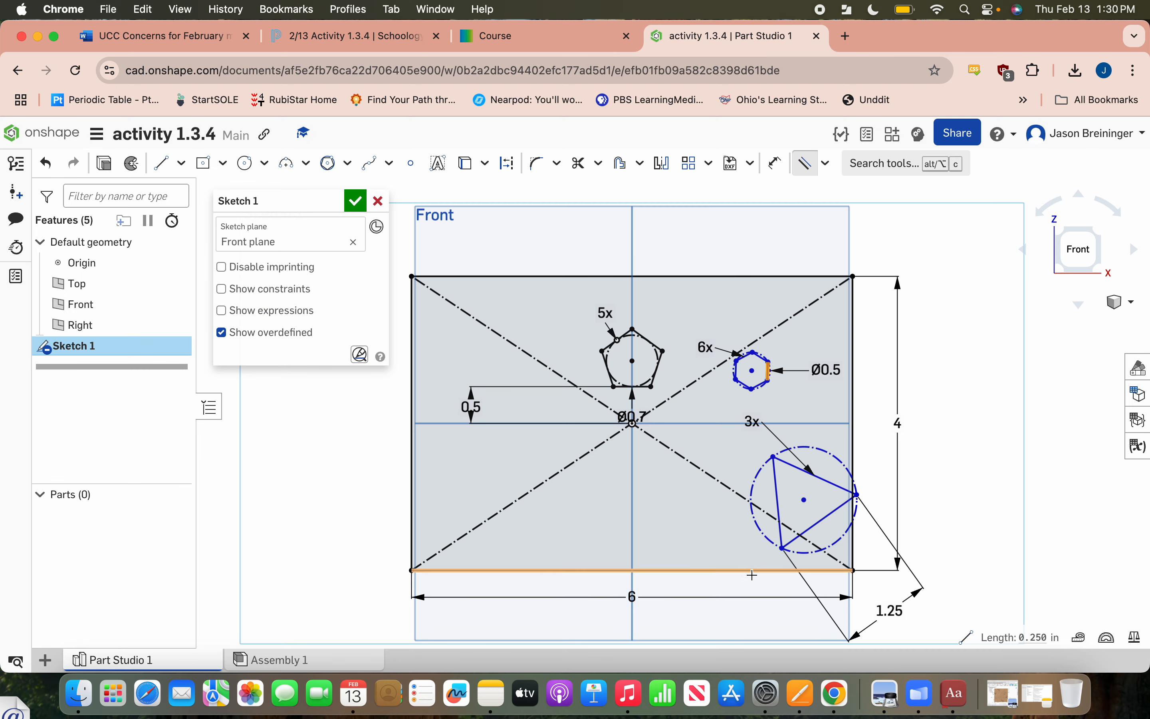
key("super+z")
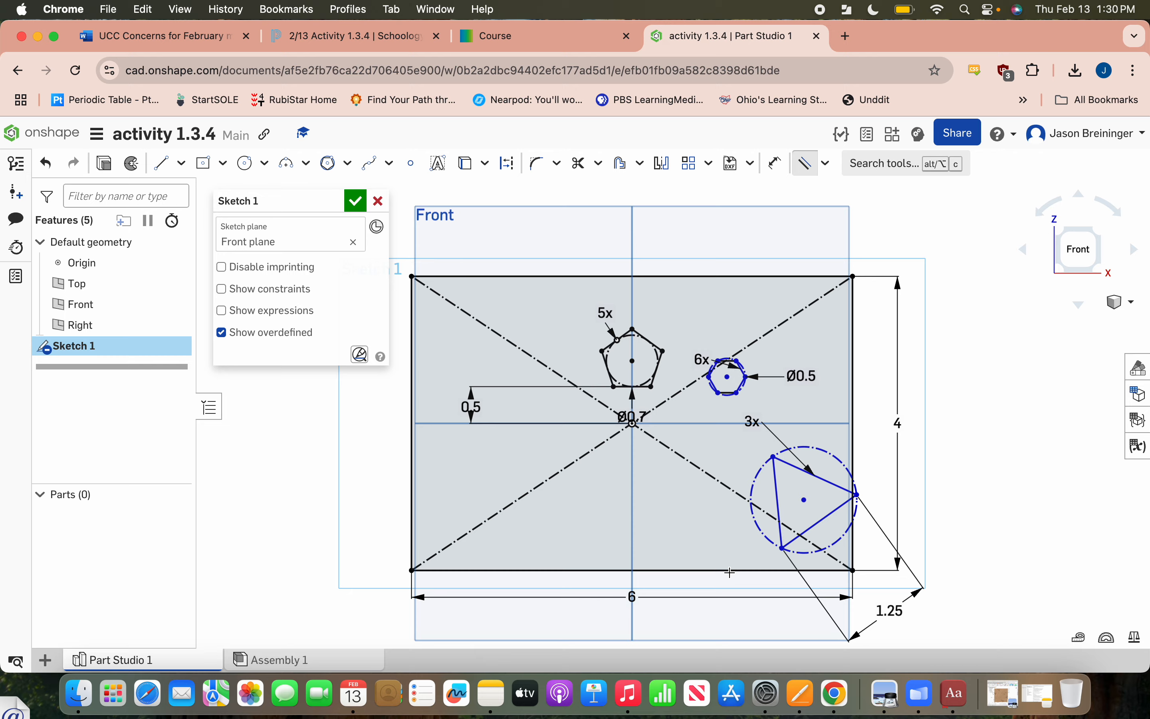
Examine the fully constrained polygon figure below the constraint list on the course page, then return to the Onshape sketch.
left_click(537, 33)
scroll(580, 334, "up", 3)
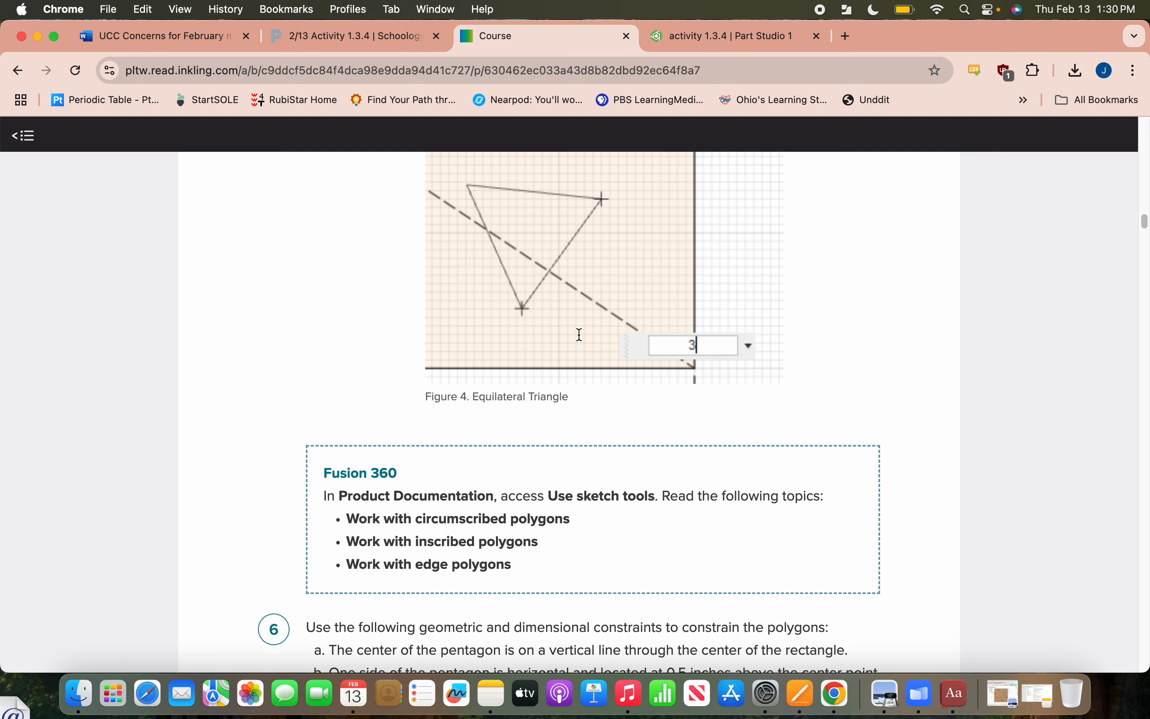
scroll(580, 334, "down", 10)
scroll(580, 335, "up", 3)
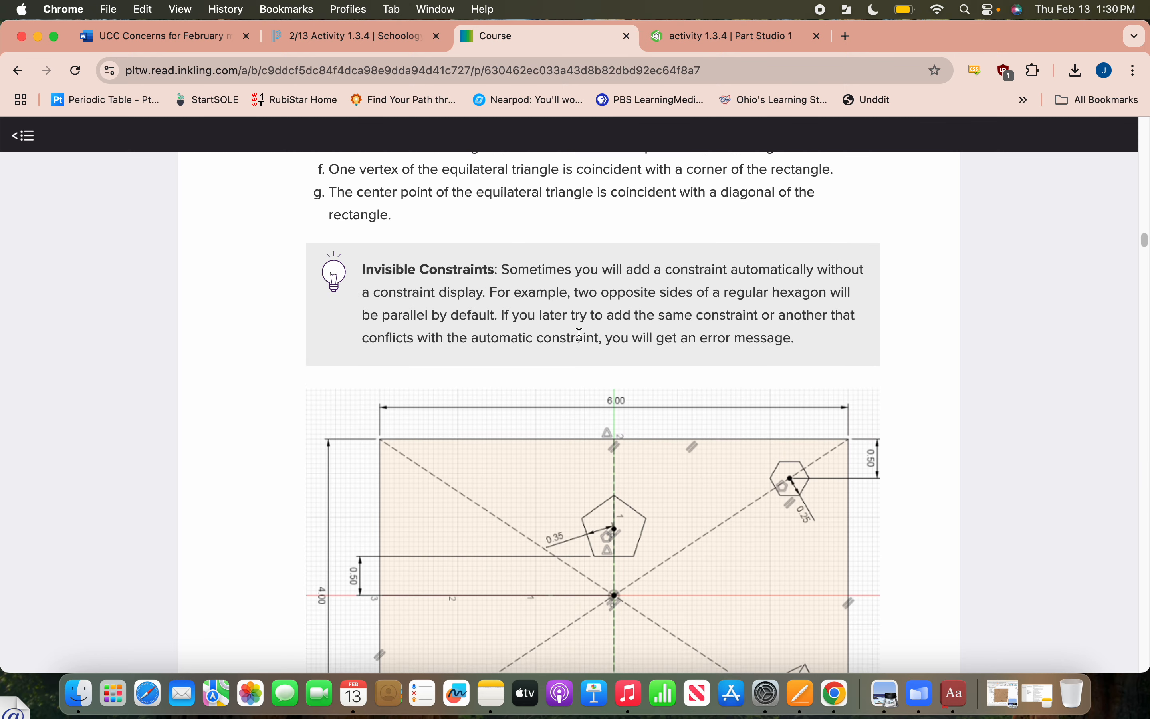
scroll(579, 334, "down", 3)
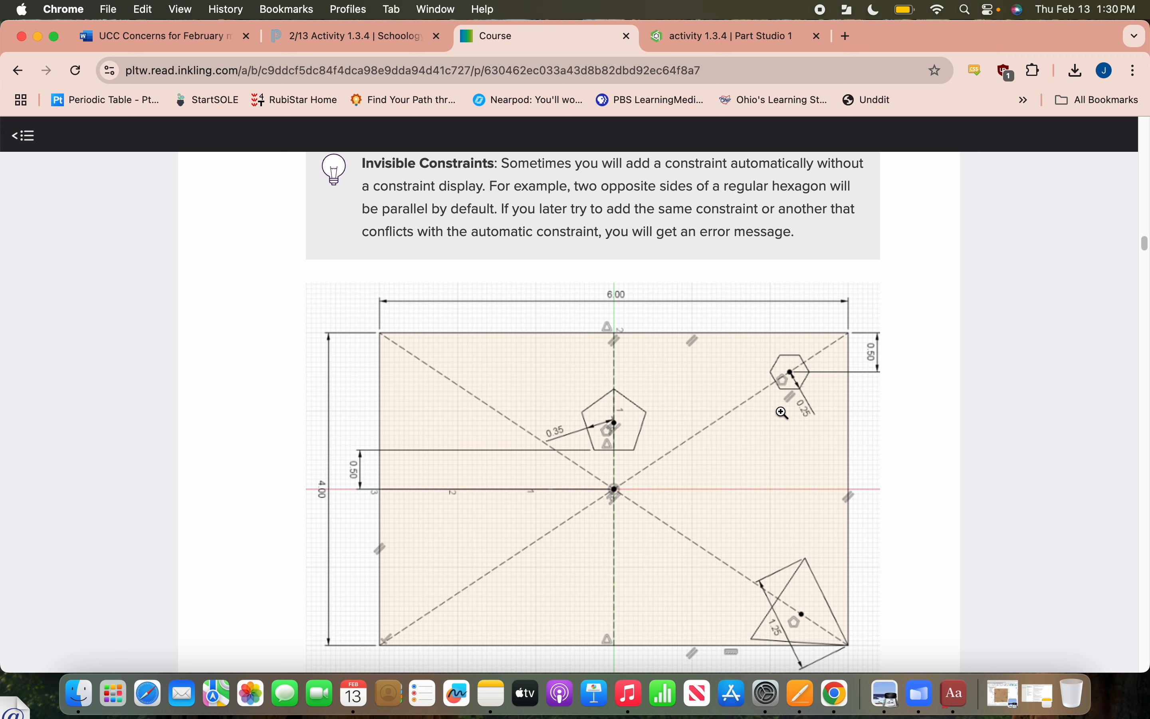
left_click(673, 34)
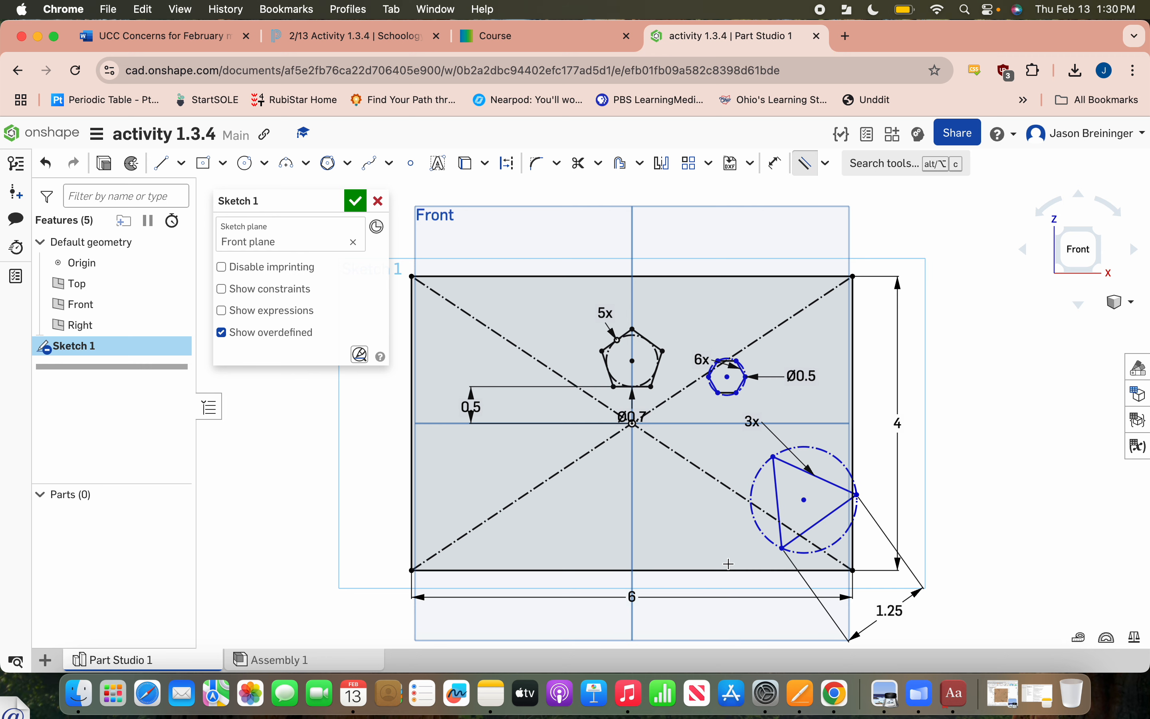
Check the hexagon's center requirement on the course page, then make the hexagon's center coincident with the rectangle's diagonal in Onshape.
left_click(514, 30)
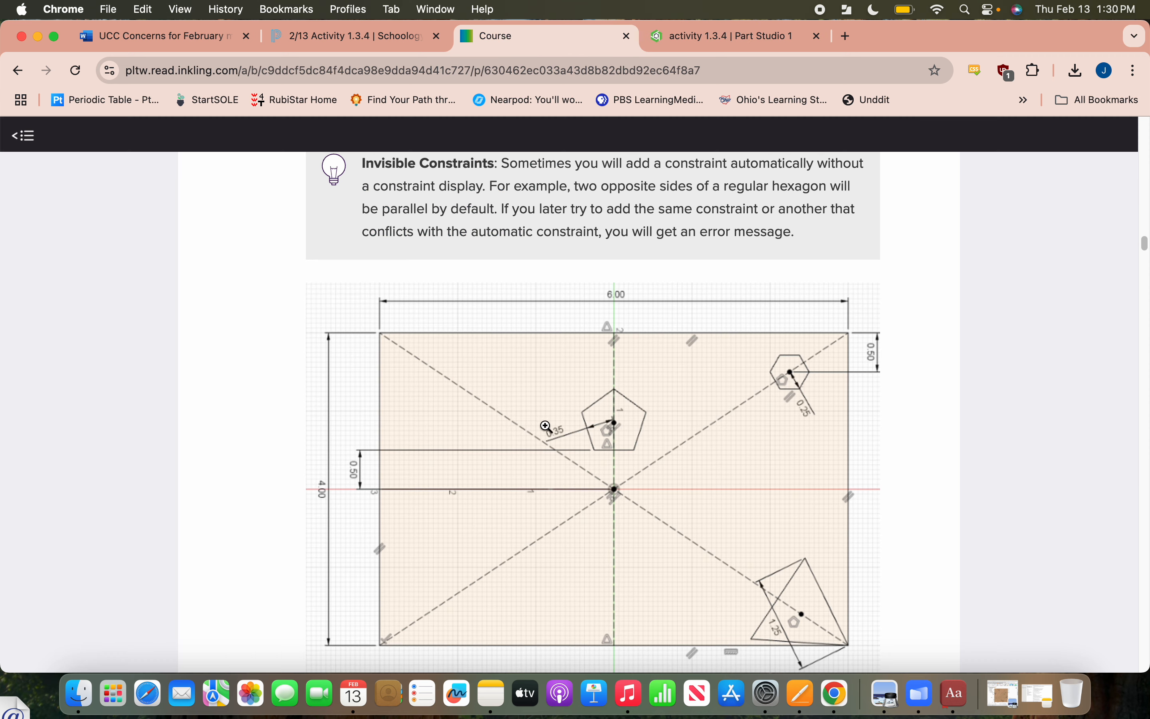
scroll(570, 385, "up", 5)
scroll(569, 386, "up", 3)
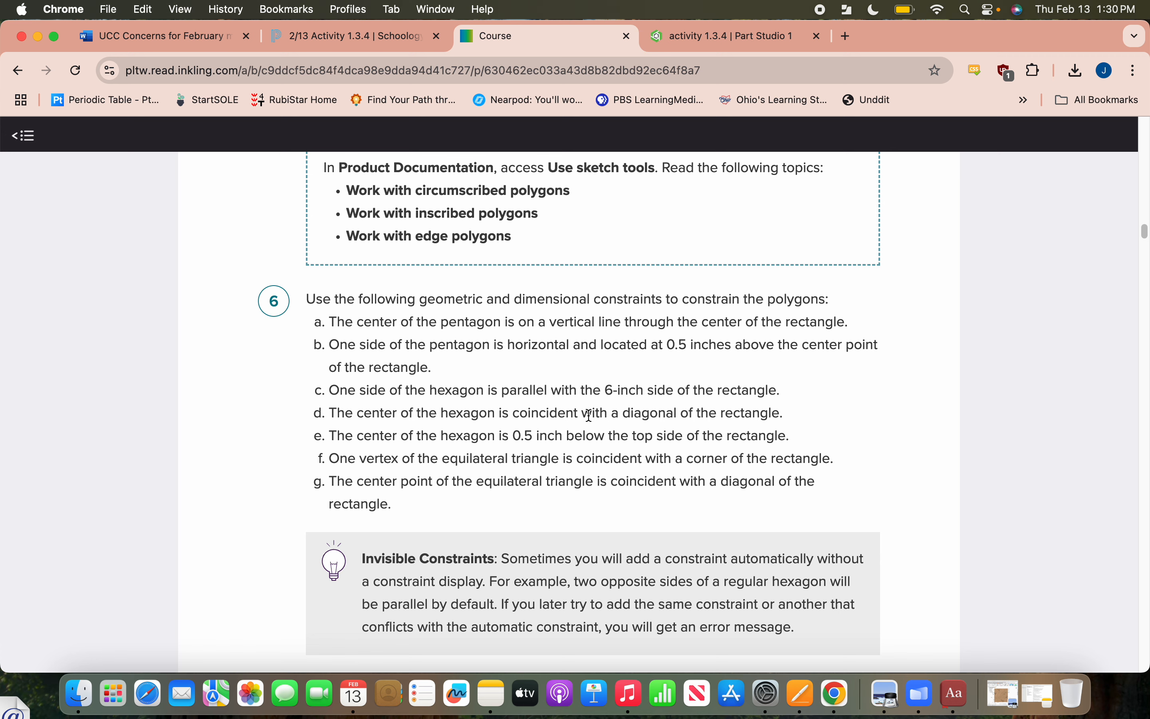
left_click(732, 36)
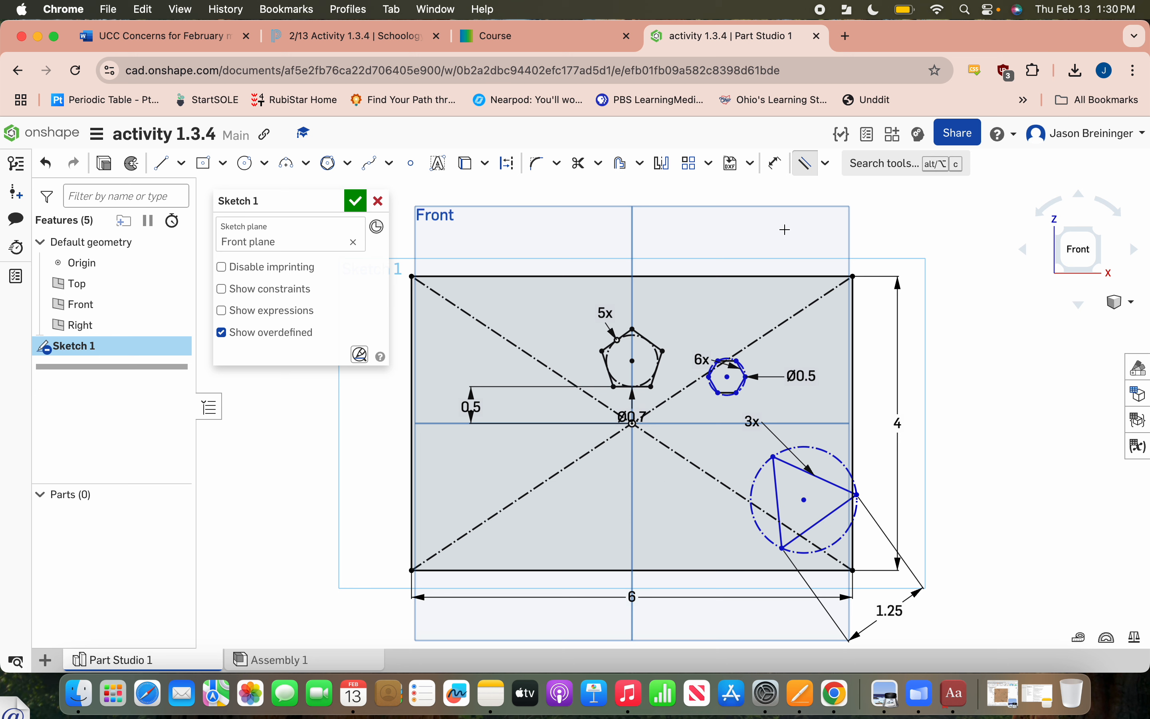
left_click(826, 163)
left_click(829, 195)
left_click(728, 379)
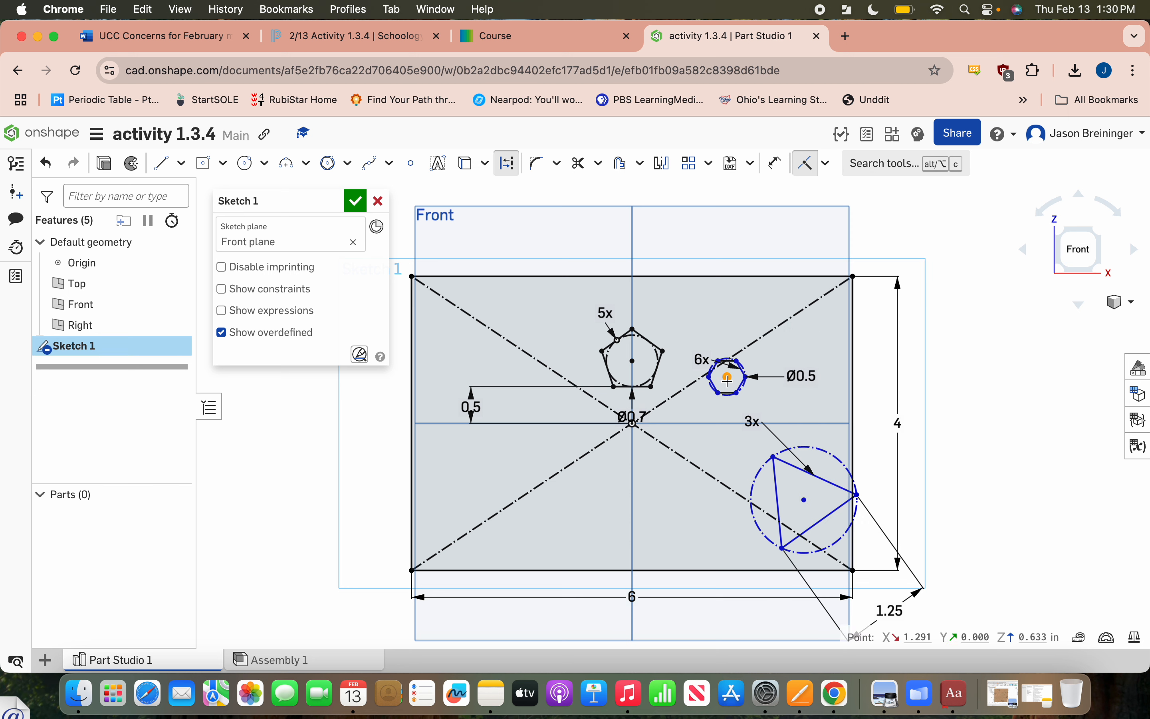
left_click(776, 329)
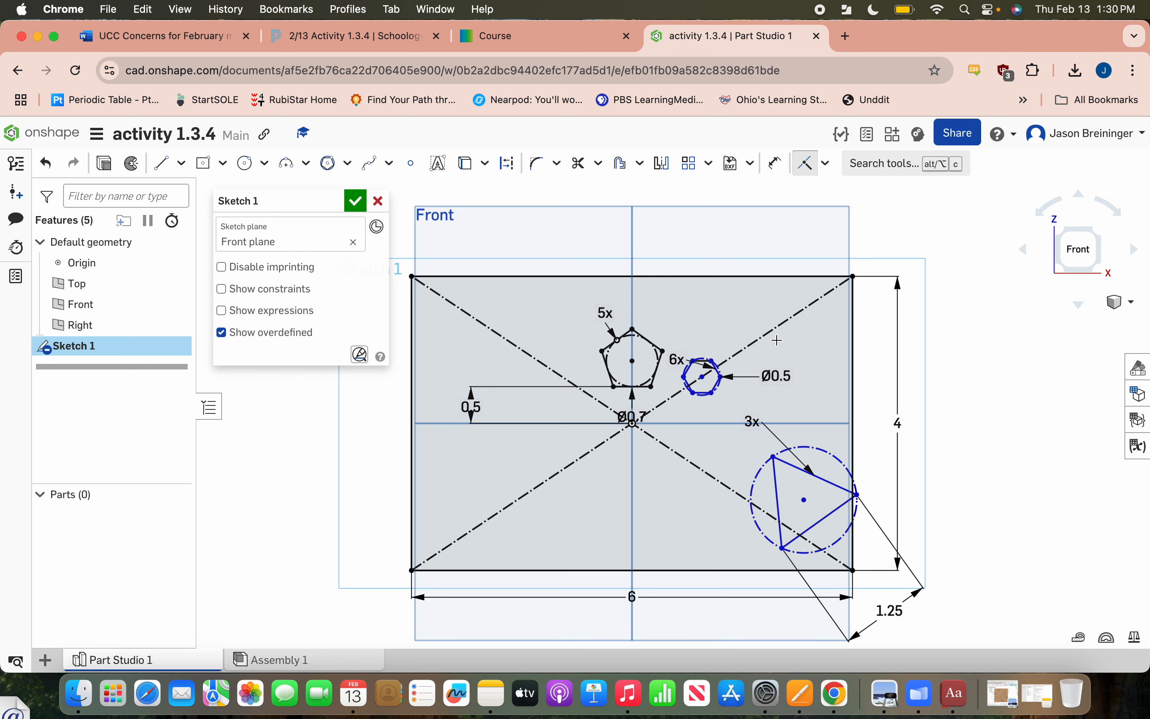
Check the hexagon's distance requirement on the course page, then dimension its center 0.5 in below the rectangle's top side in Onshape.
left_click(546, 34)
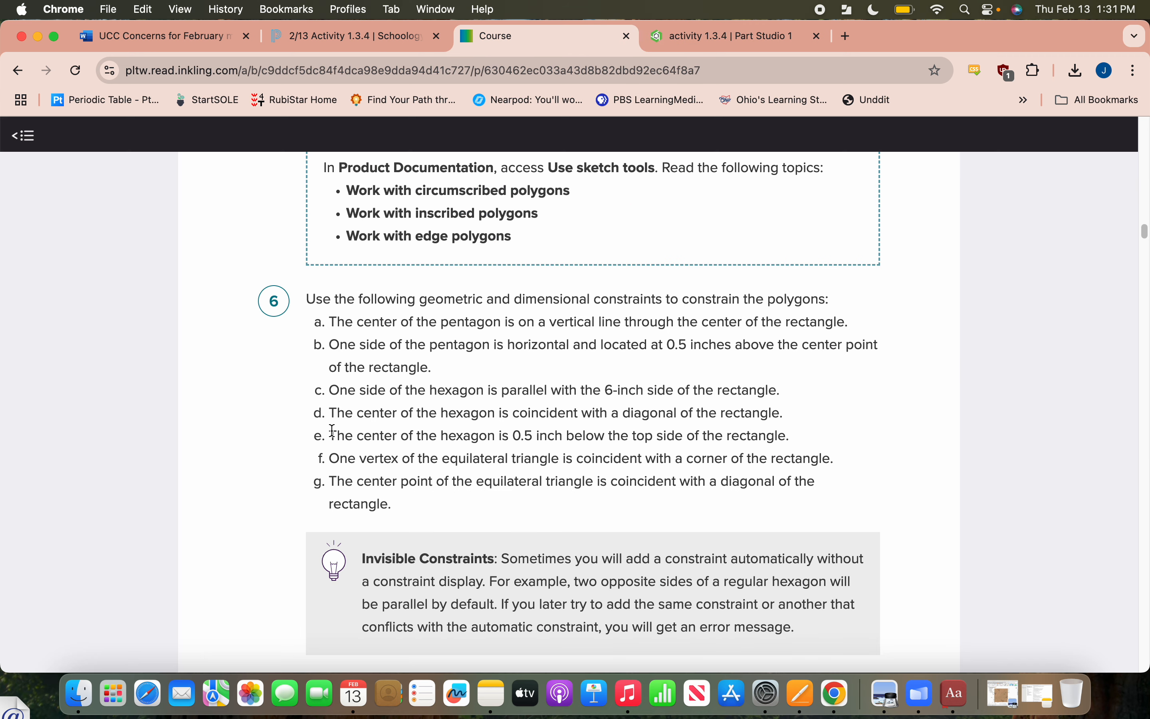
left_click_drag(335, 432, 747, 429)
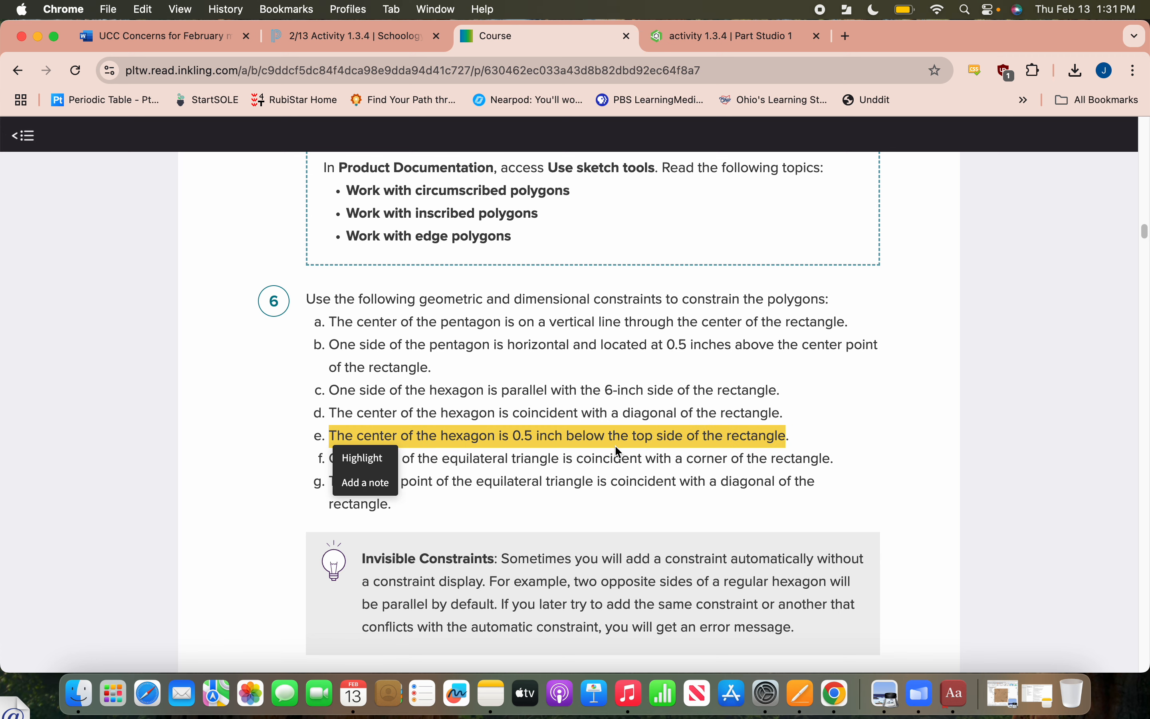
left_click(718, 36)
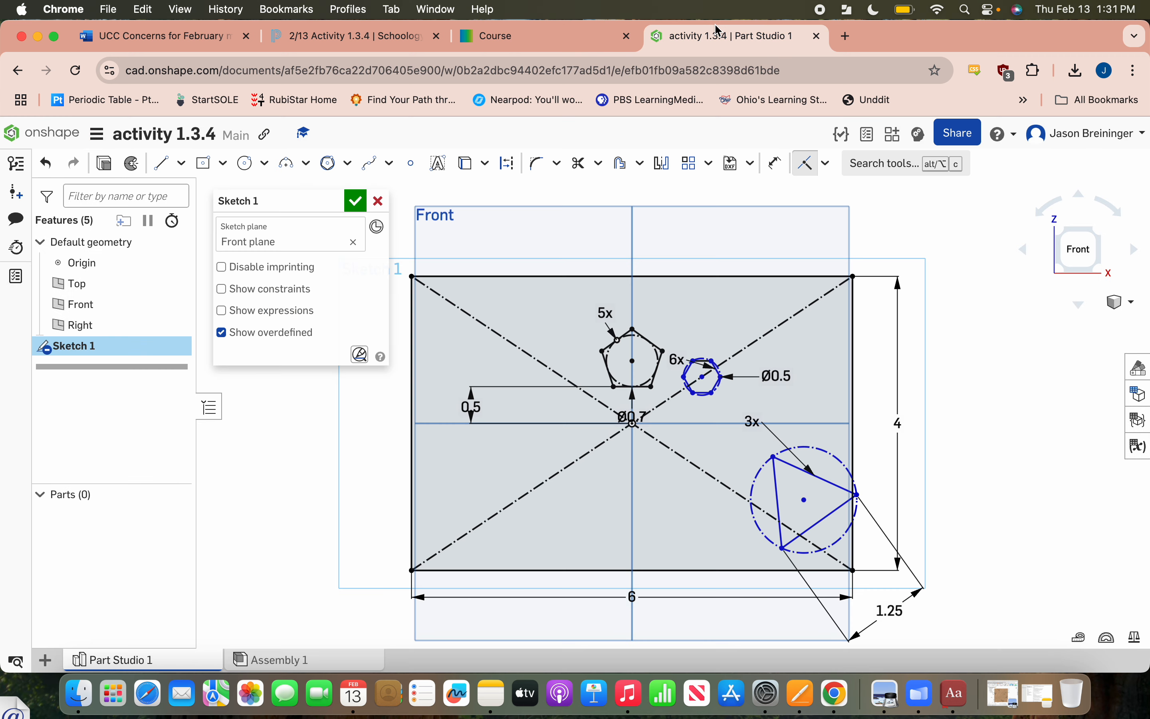
left_click(702, 376)
key("d")
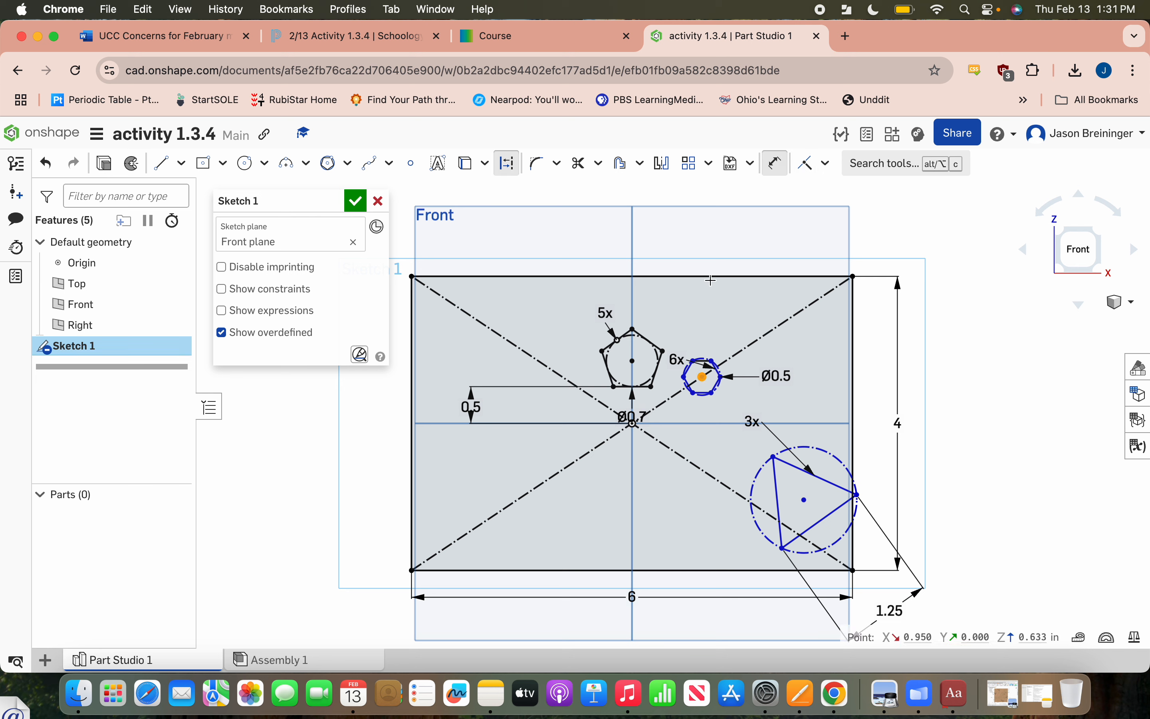
left_click(708, 277)
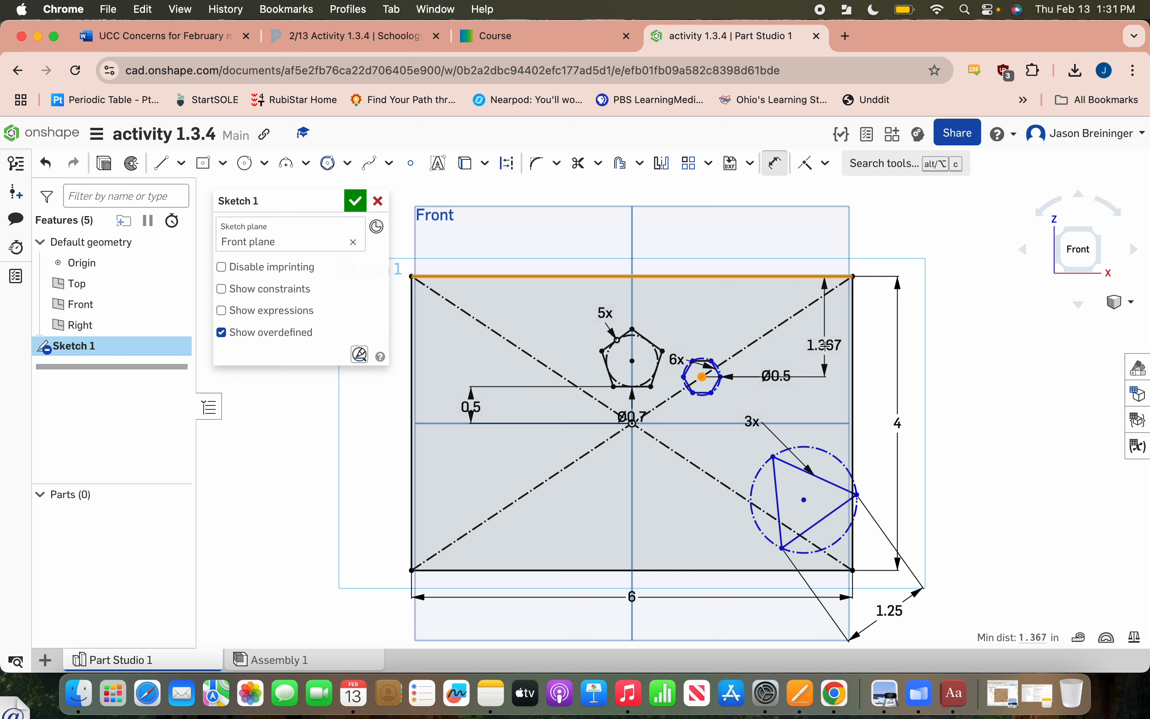
left_click(824, 345)
type("0.5")
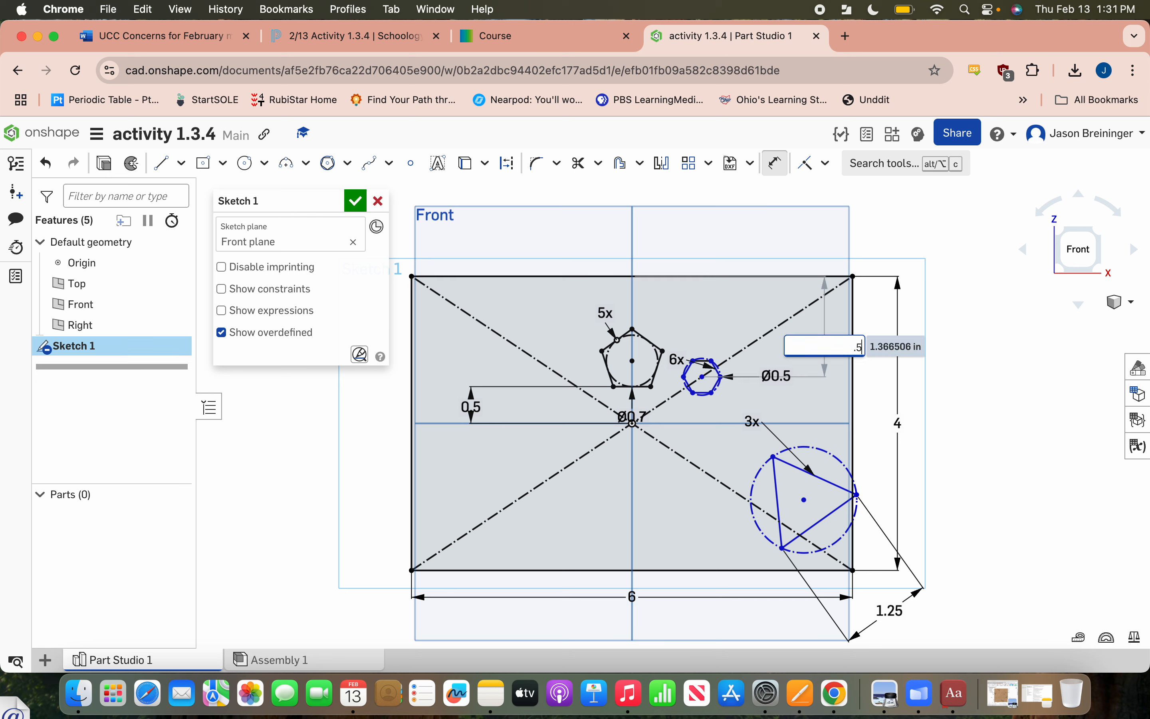
key("Return")
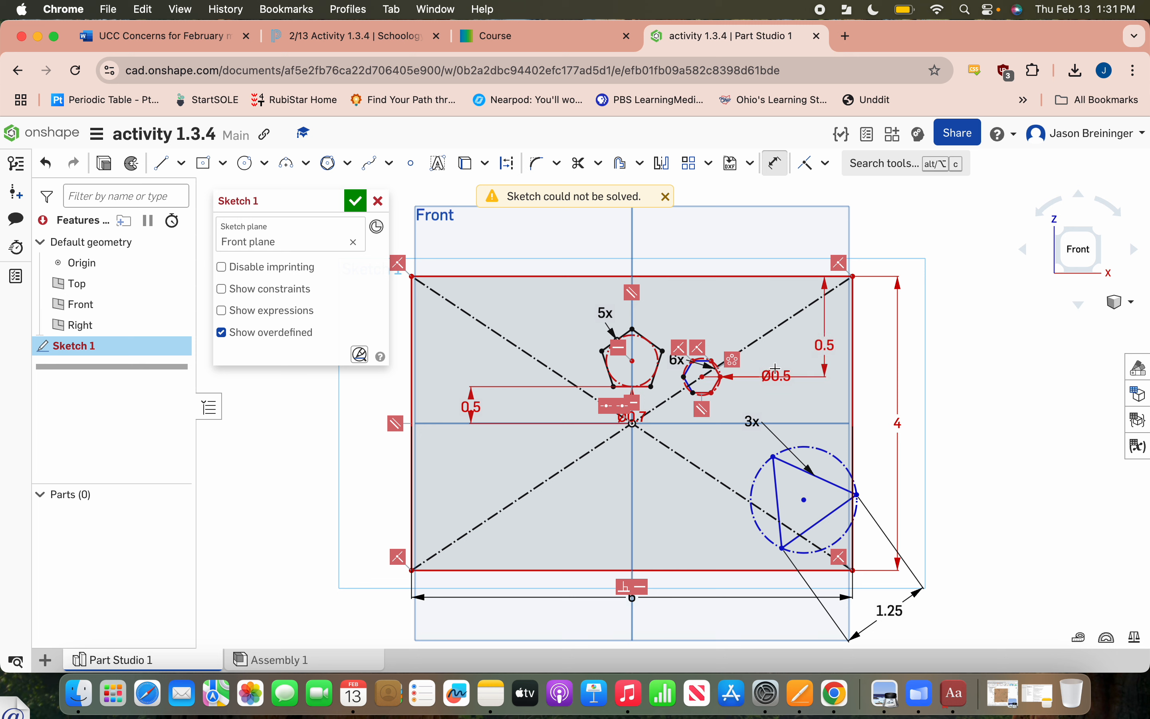
Leave the Dimension tool and delete the conflicting horizontal constraint between the pentagon and the hexagon.
key("Escape")
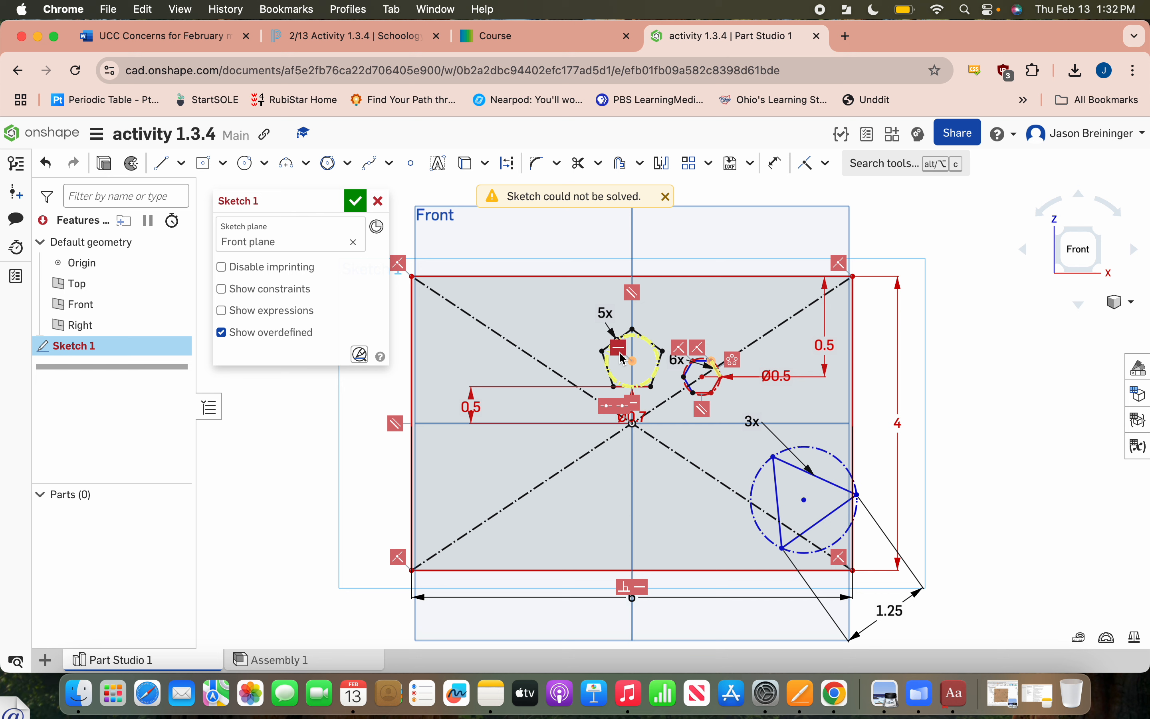
left_click(619, 349)
key("Delete")
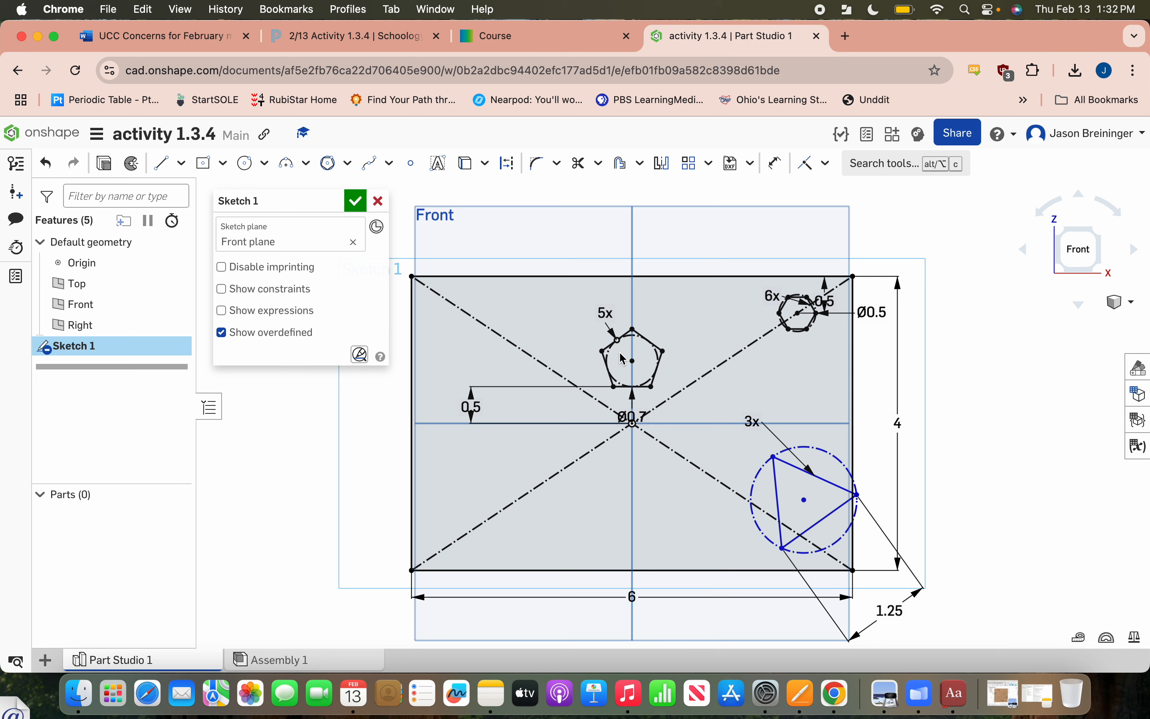
Check the triangle's vertex requirement on the course page, then make one triangle vertex coincident with the rectangle's bottom-right corner in Onshape.
left_click(545, 34)
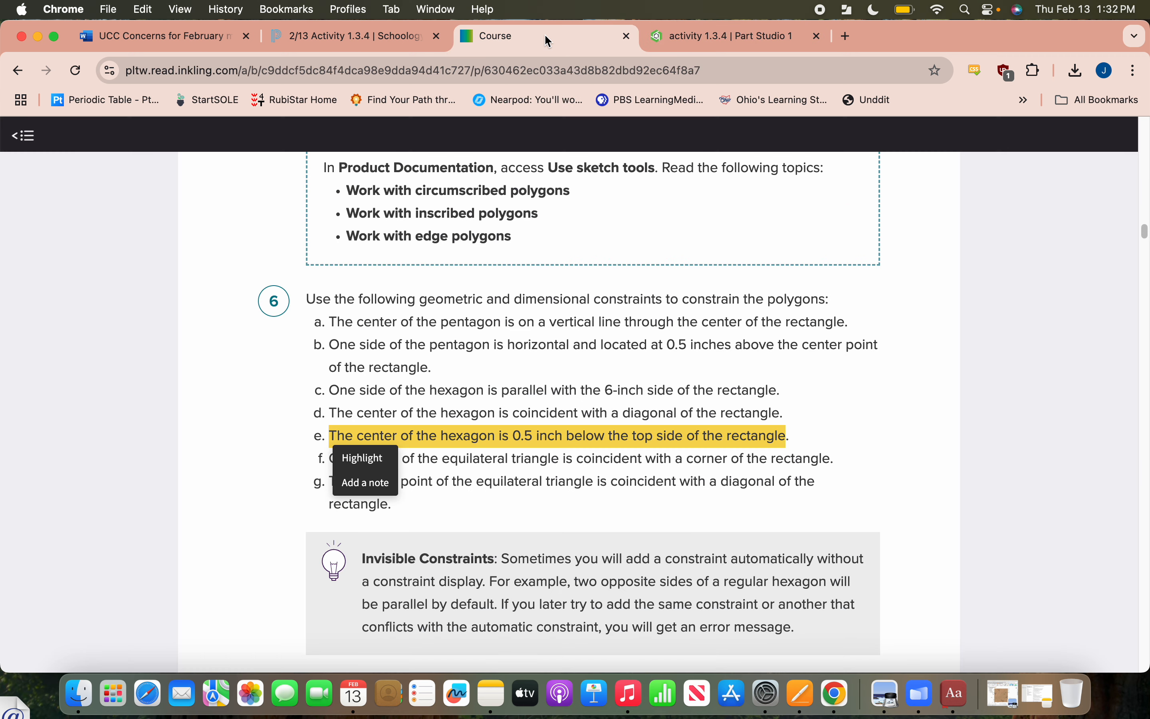
left_click(634, 390)
scroll(767, 475, "down", 3)
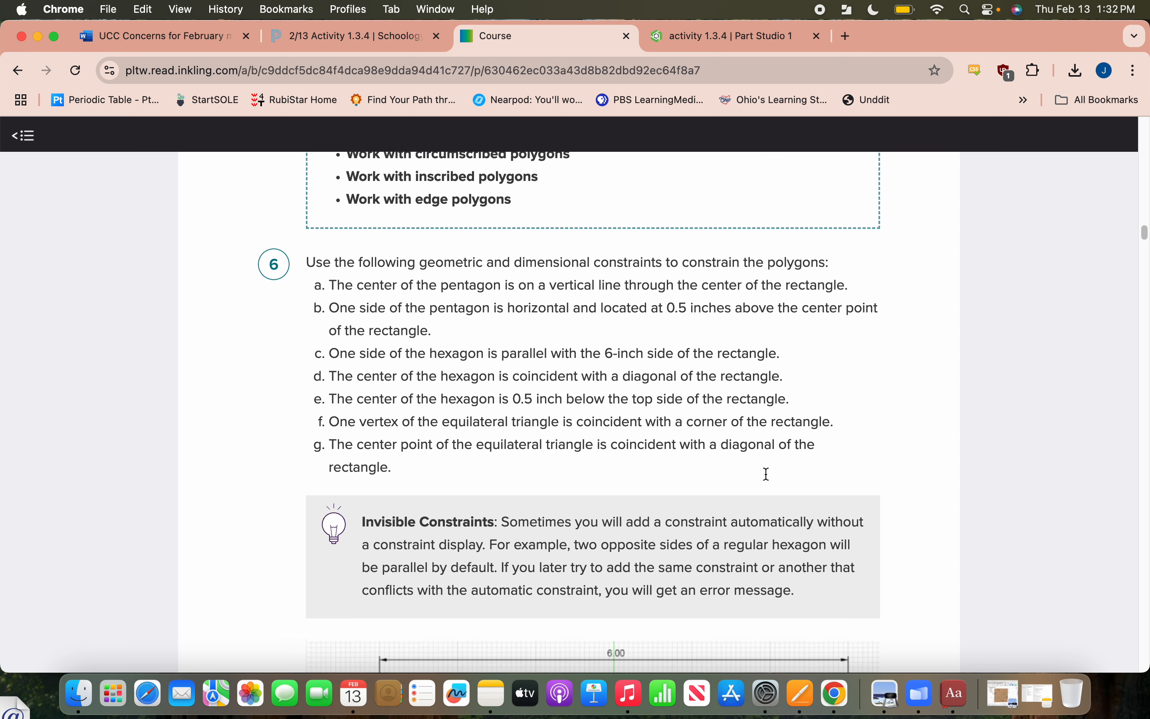
left_click_drag(335, 389, 644, 387)
left_click(732, 380)
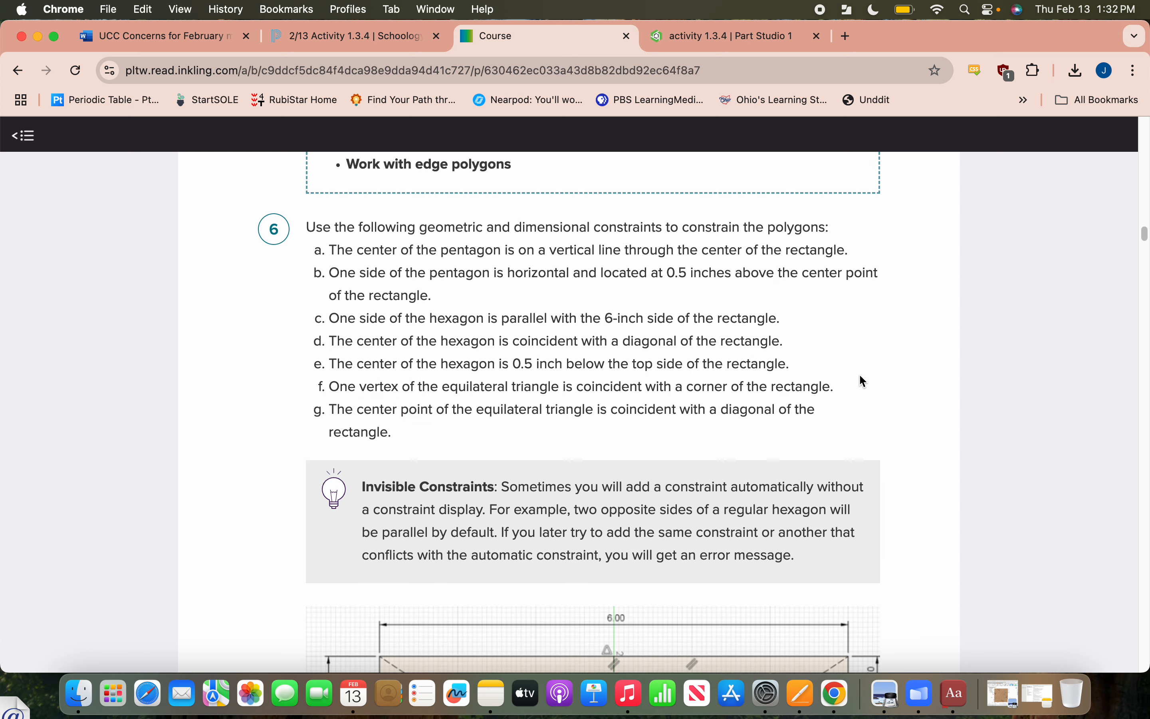
left_click(706, 30)
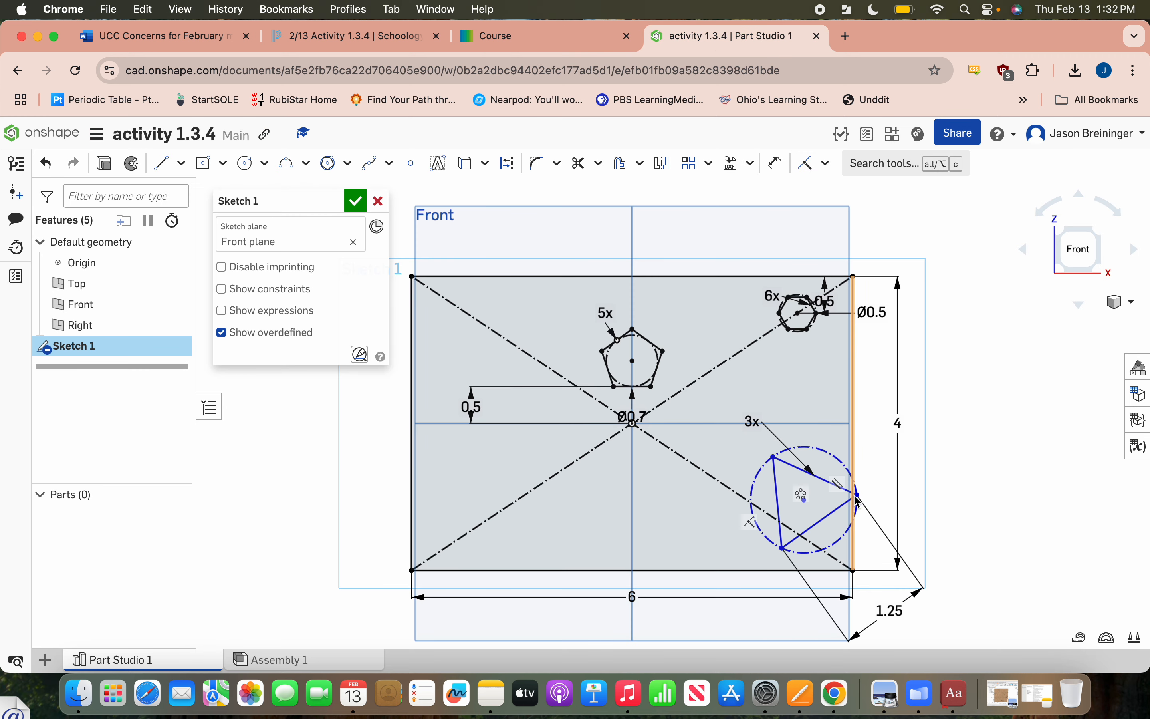
mouse_move(856, 495)
left_mouse_down()
mouse_move(816, 491)
mouse_move(832, 527)
mouse_move(798, 470)
mouse_move(760, 473)
mouse_move(812, 465)
mouse_move(800, 479)
left_mouse_up()
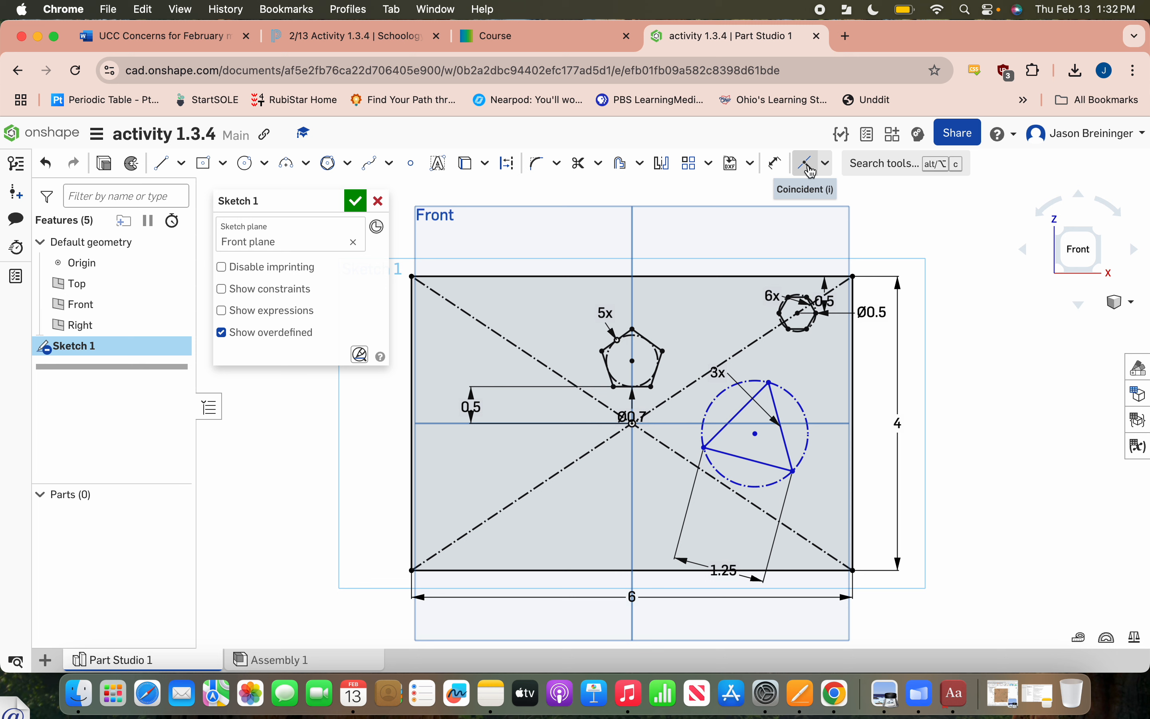
left_click(811, 172)
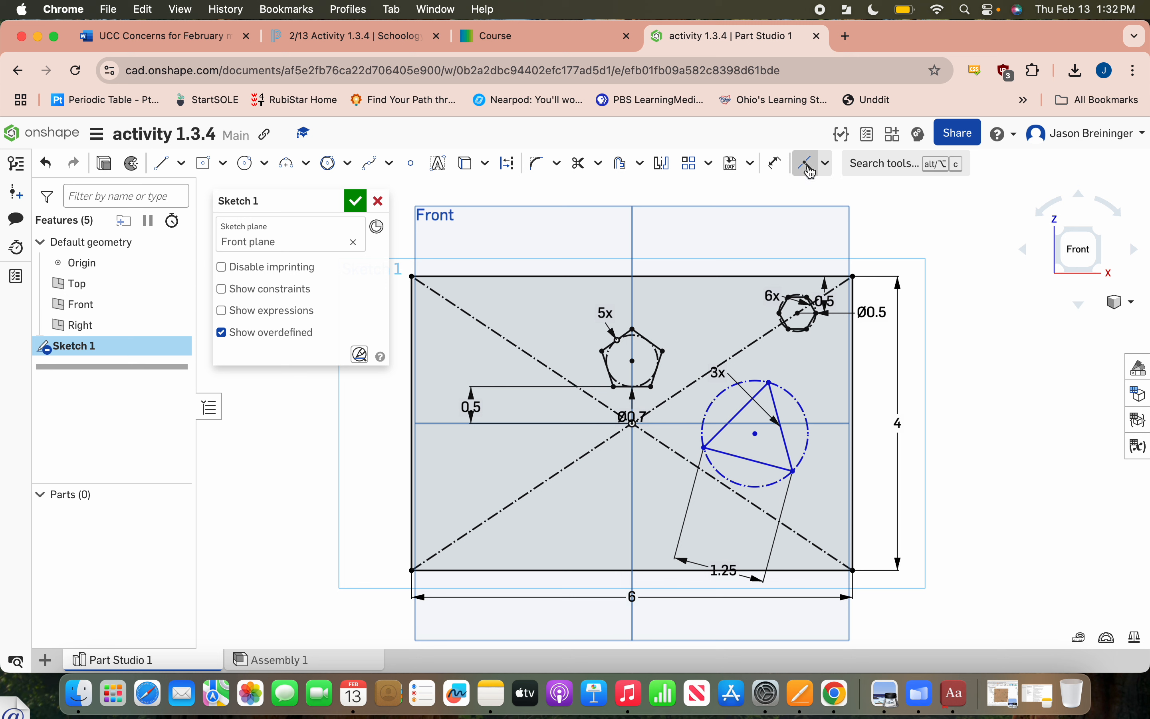
left_click(794, 471)
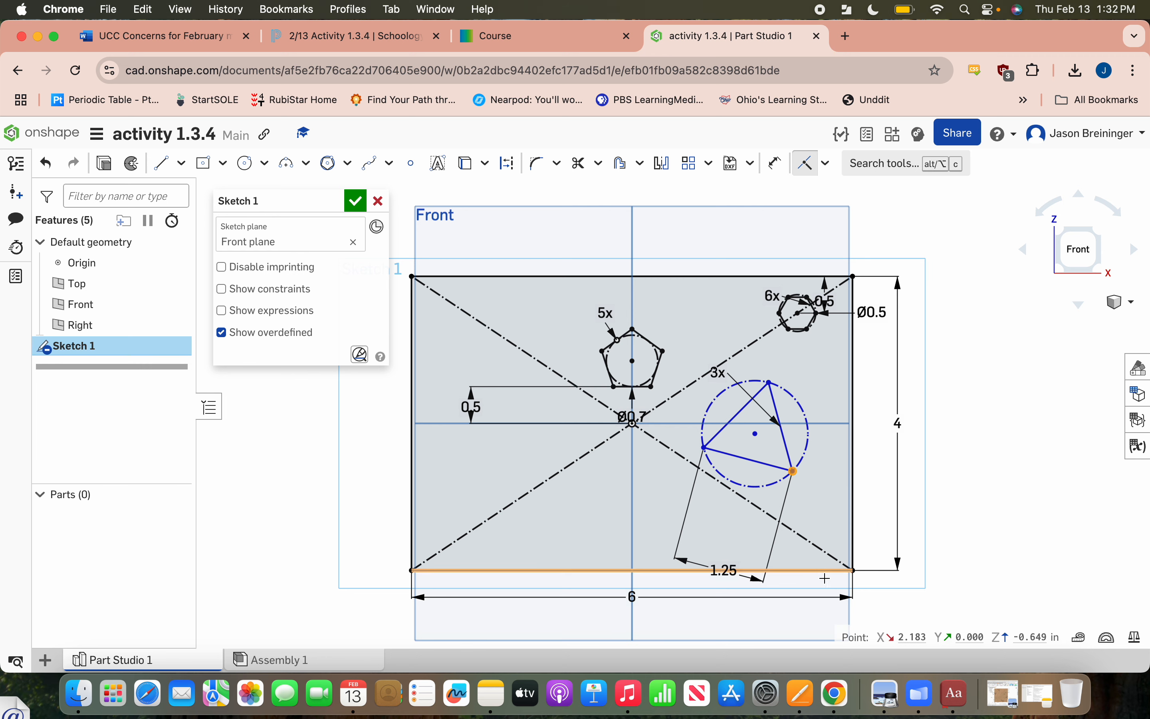
left_click(854, 570)
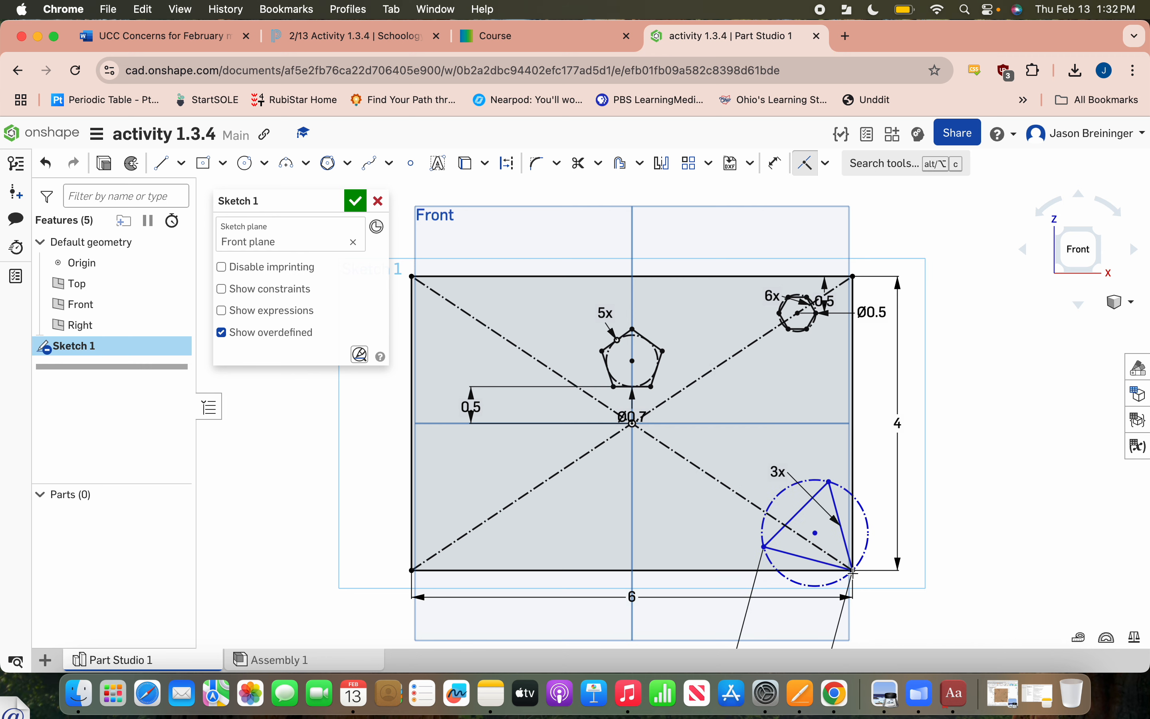
scroll(987, 535, "down", 2)
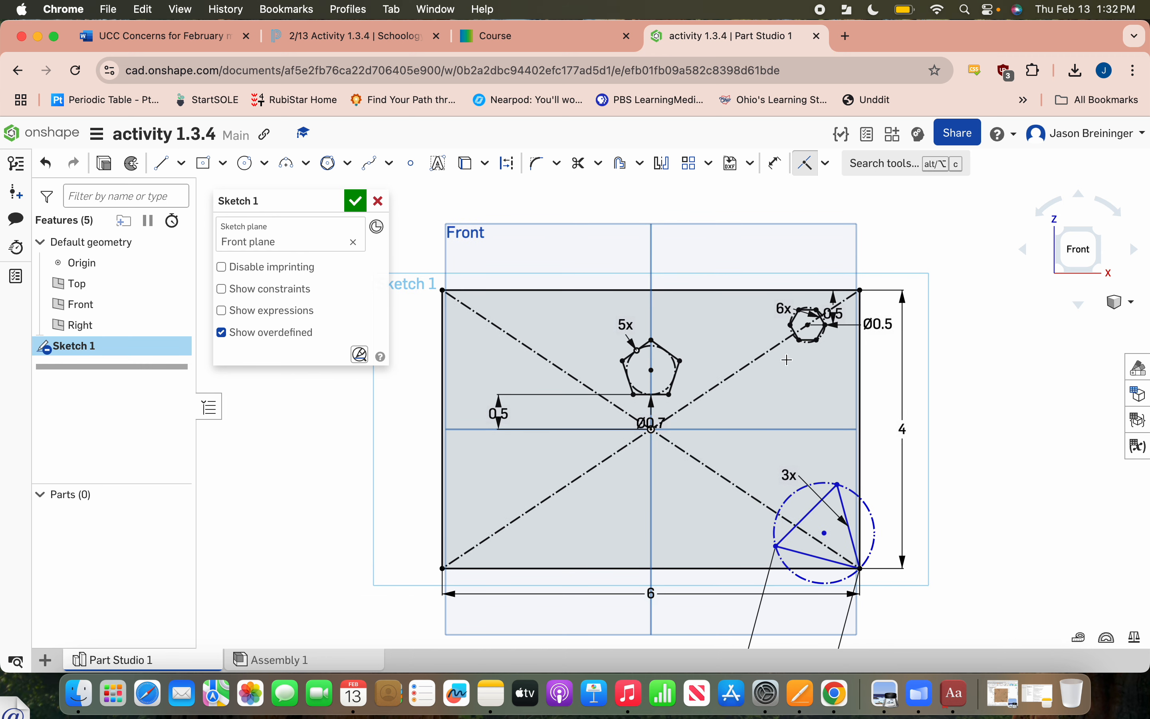
Check the triangle's center requirement on the course page, then make the triangle's center point coincident with the rectangle's diagonal in Onshape.
left_click(602, 43)
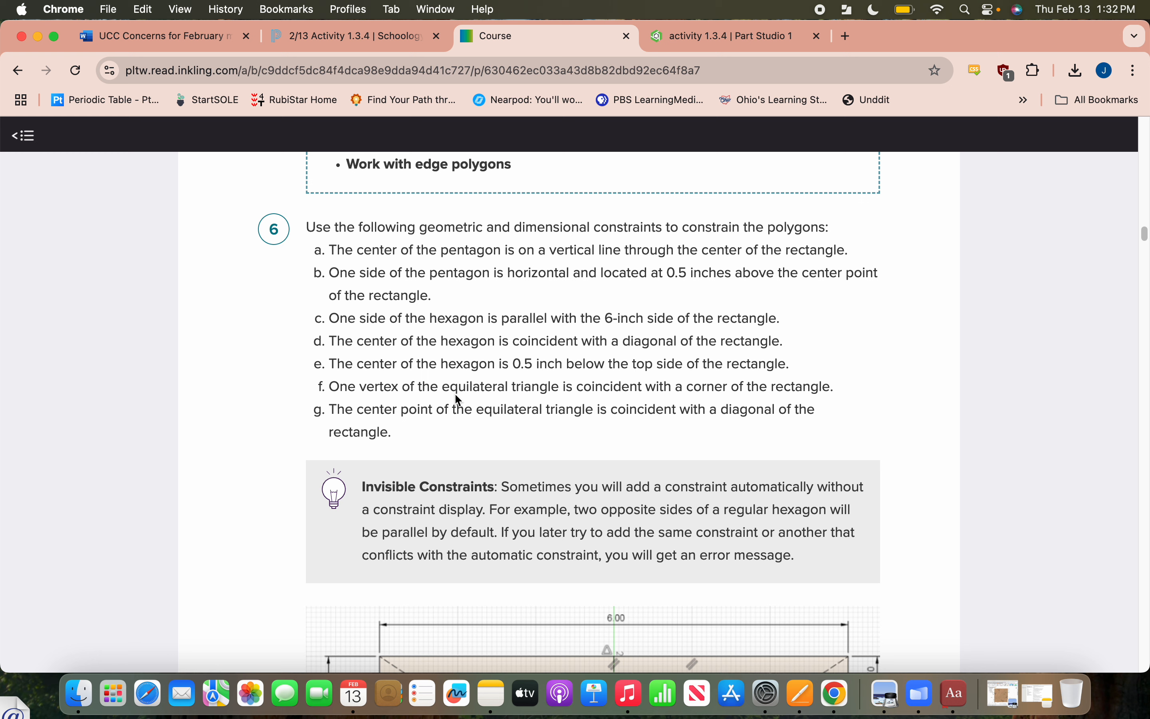
left_click_drag(329, 418, 507, 442)
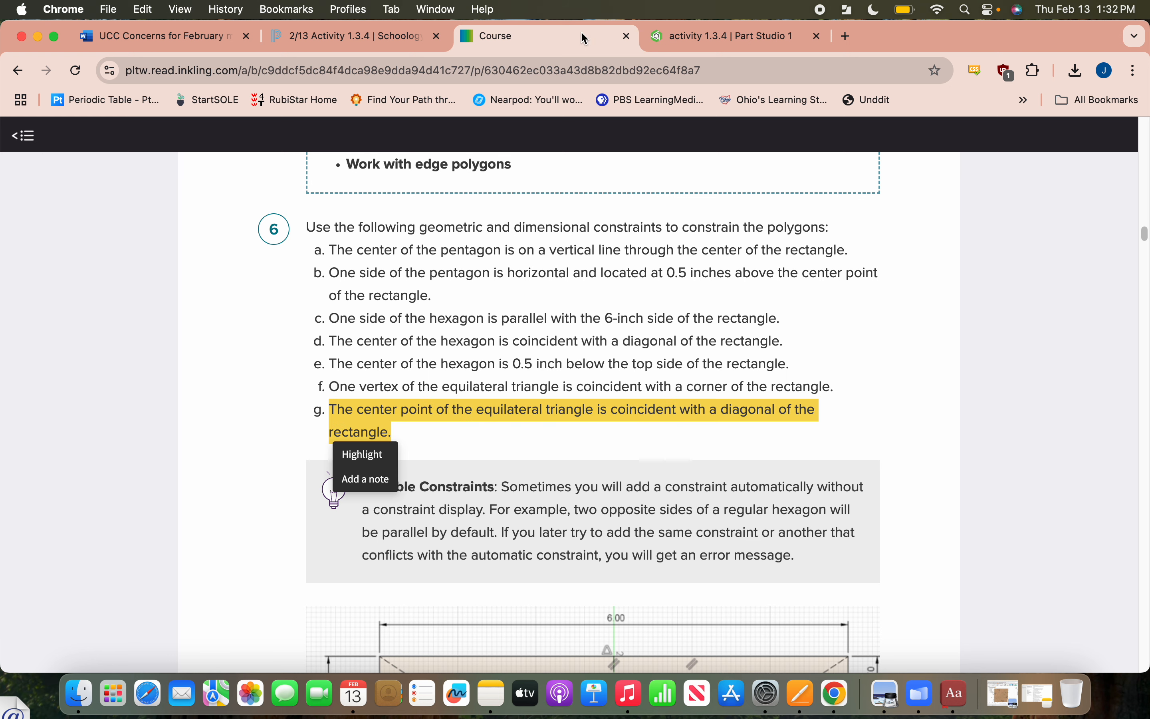
left_click(678, 34)
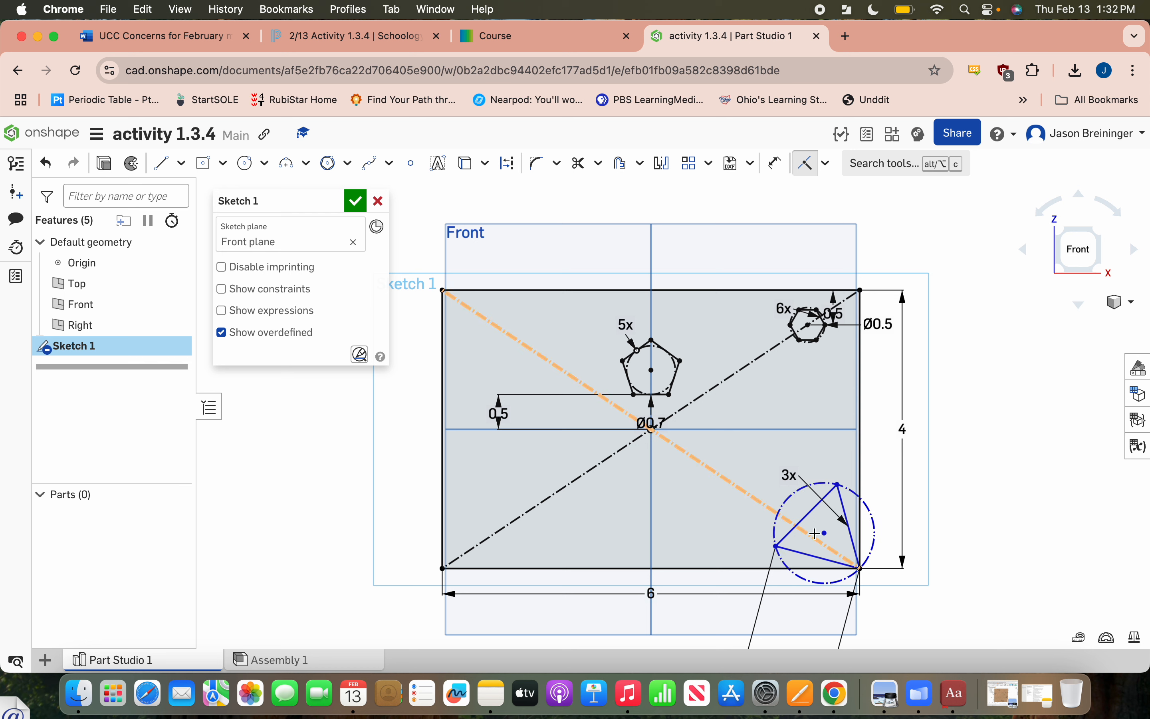
key("d")
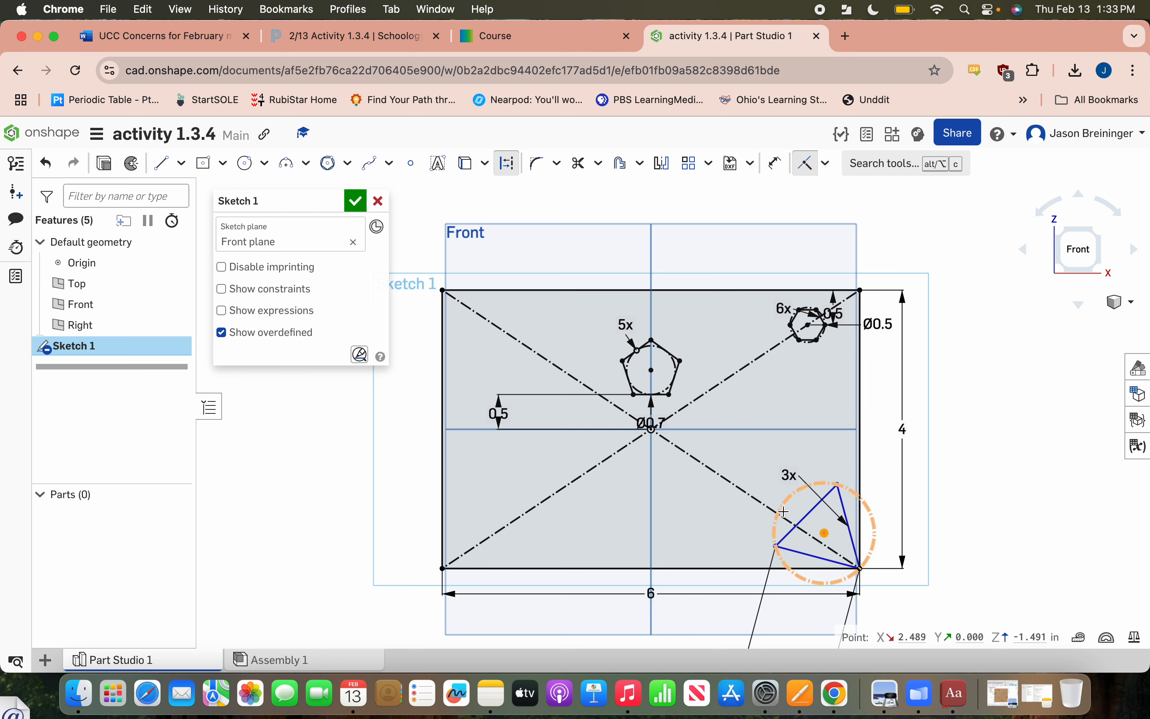
left_click(743, 488)
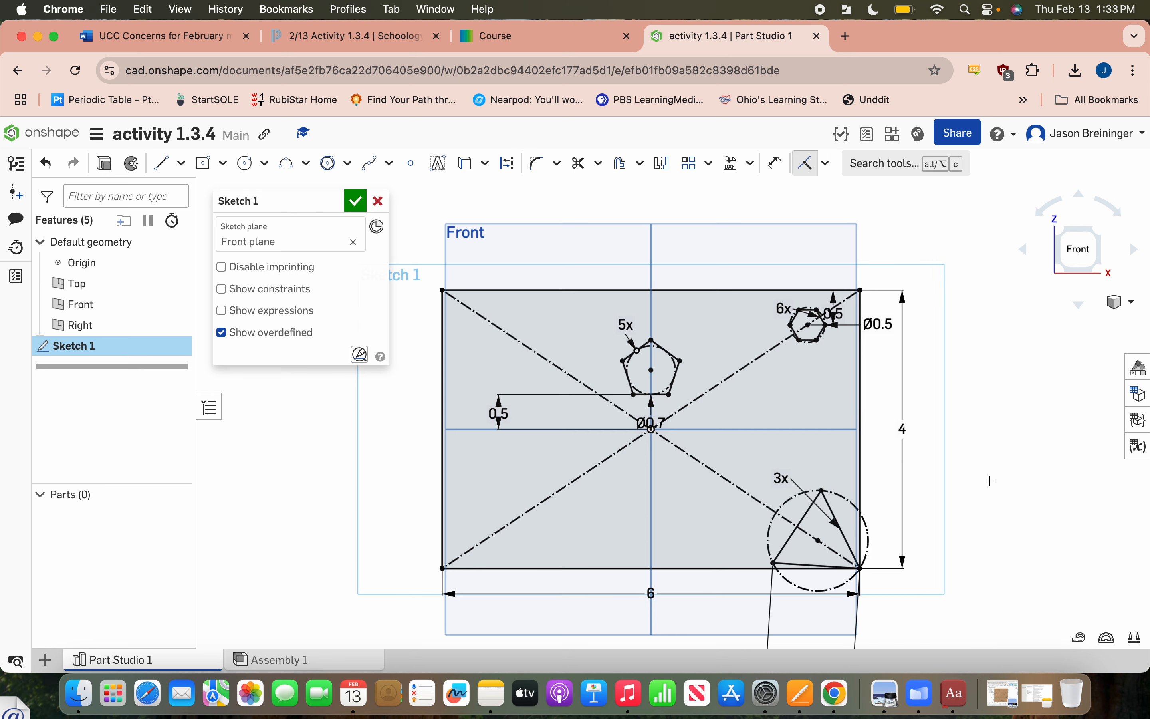
scroll(990, 481, "down", 1)
scroll(989, 481, "down", 2)
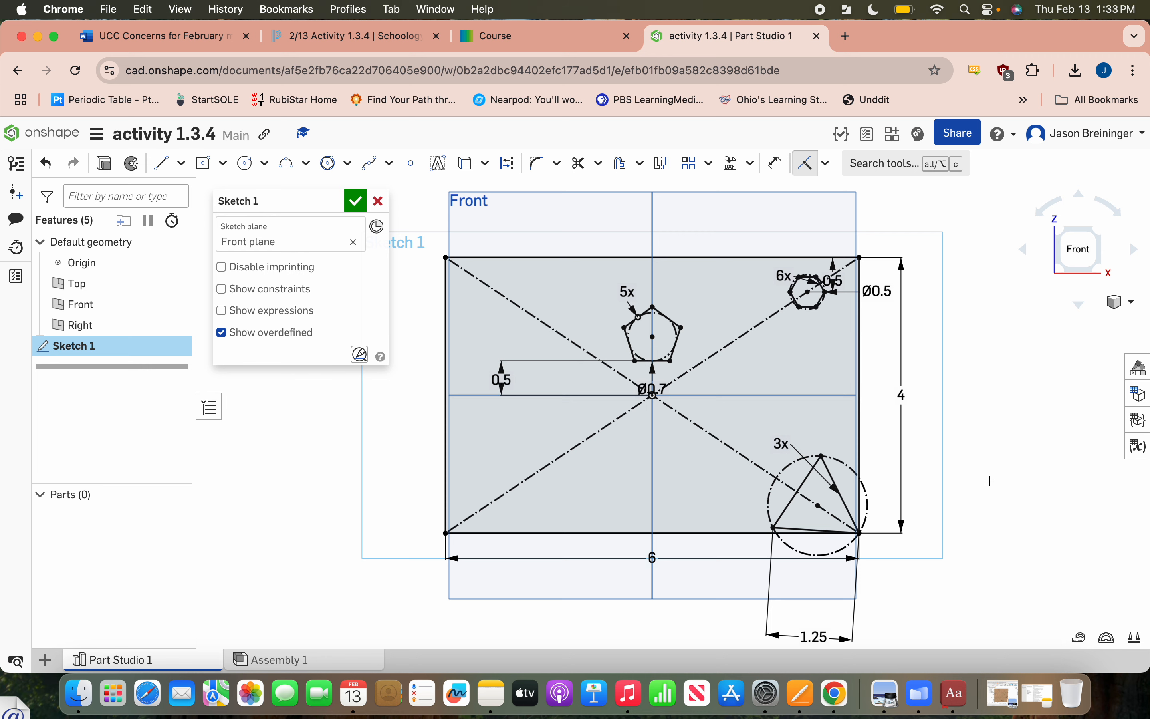
Examine the constrained polygons figure and the reflection questions on the course page, then return to the Onshape sketch.
left_click(542, 40)
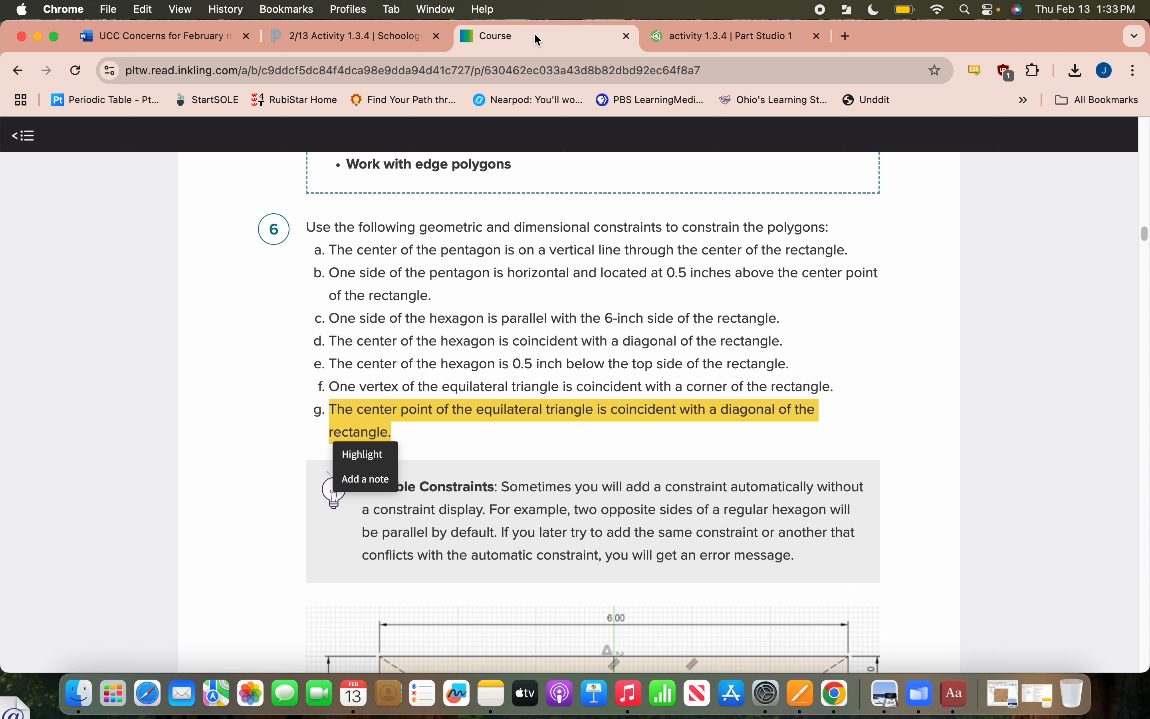
scroll(669, 456, "down", 10)
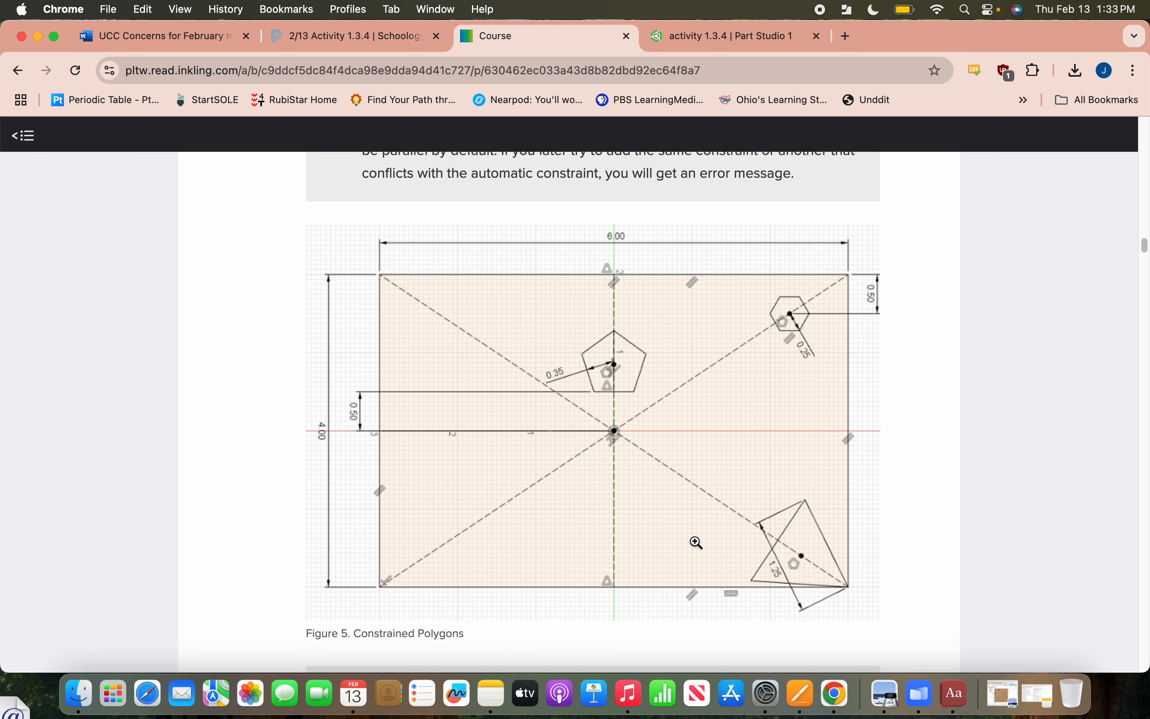
scroll(903, 554, "down", 5)
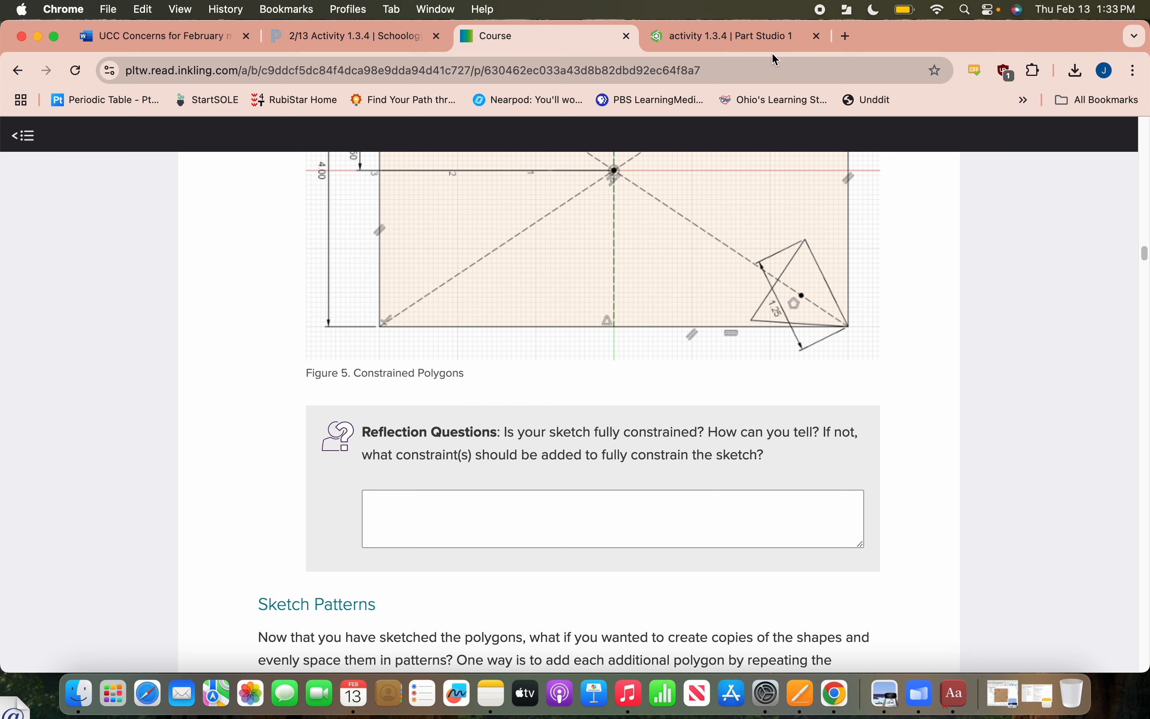
left_click(769, 38)
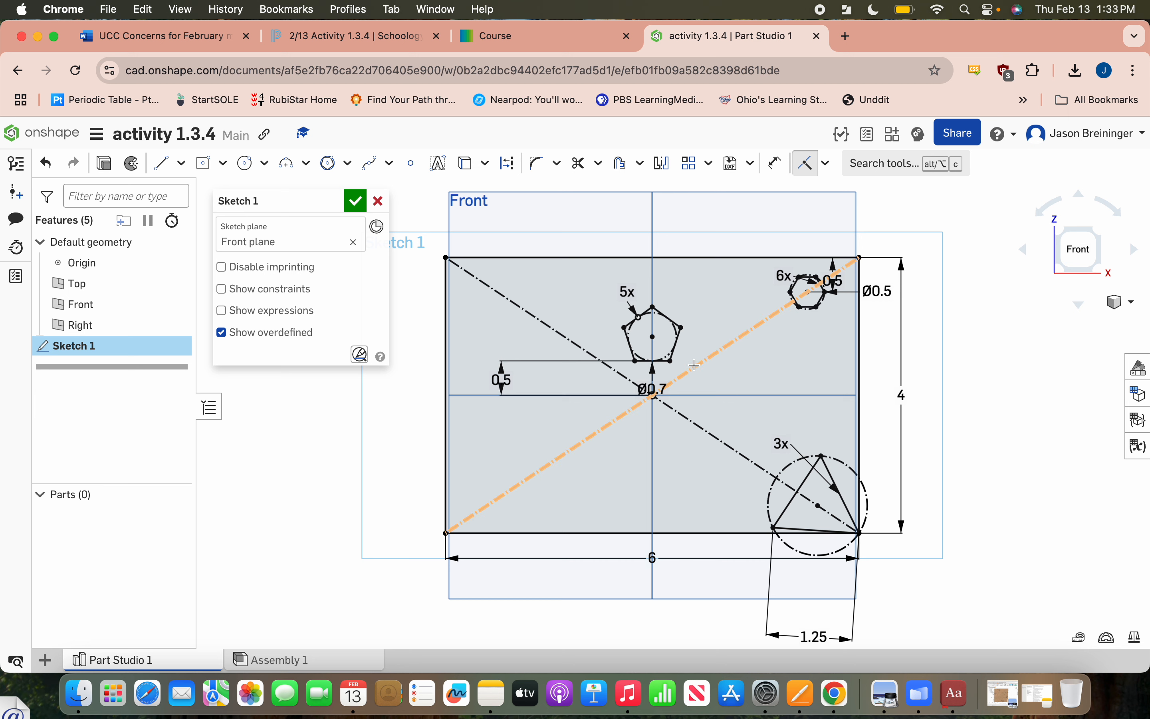
Test whether the sketch is fully constrained by trying to move the pentagon, then clear the selection.
left_click(654, 329)
mouse_move(665, 313)
left_mouse_down()
mouse_move(750, 355)
mouse_move(767, 384)
left_mouse_up()
left_click(678, 317)
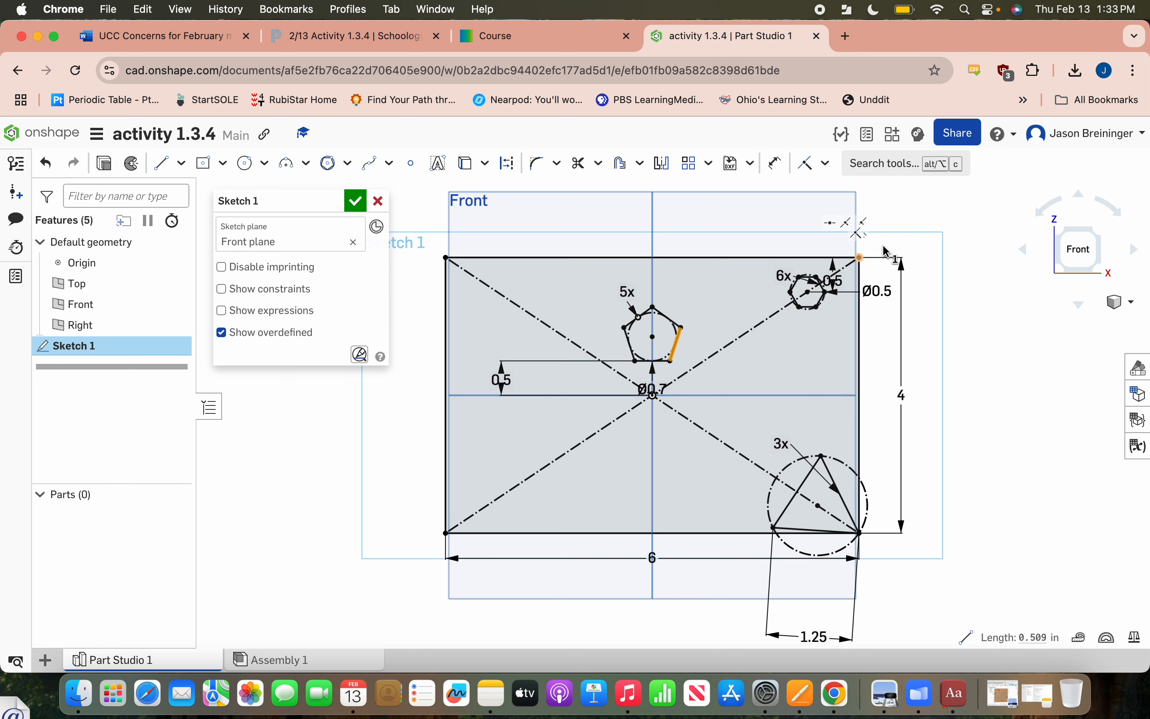
left_click(913, 244)
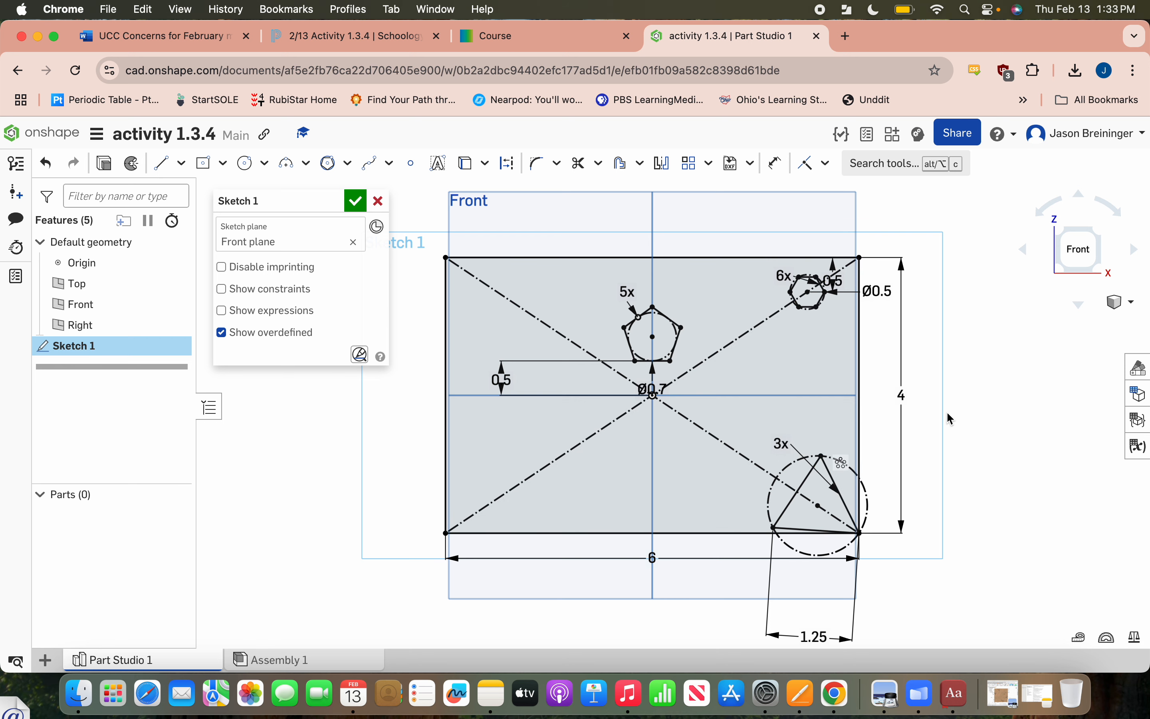
Read the Sketch Patterns section and examine Figure 6 on the course page, then return to the Onshape sketch.
left_click(508, 46)
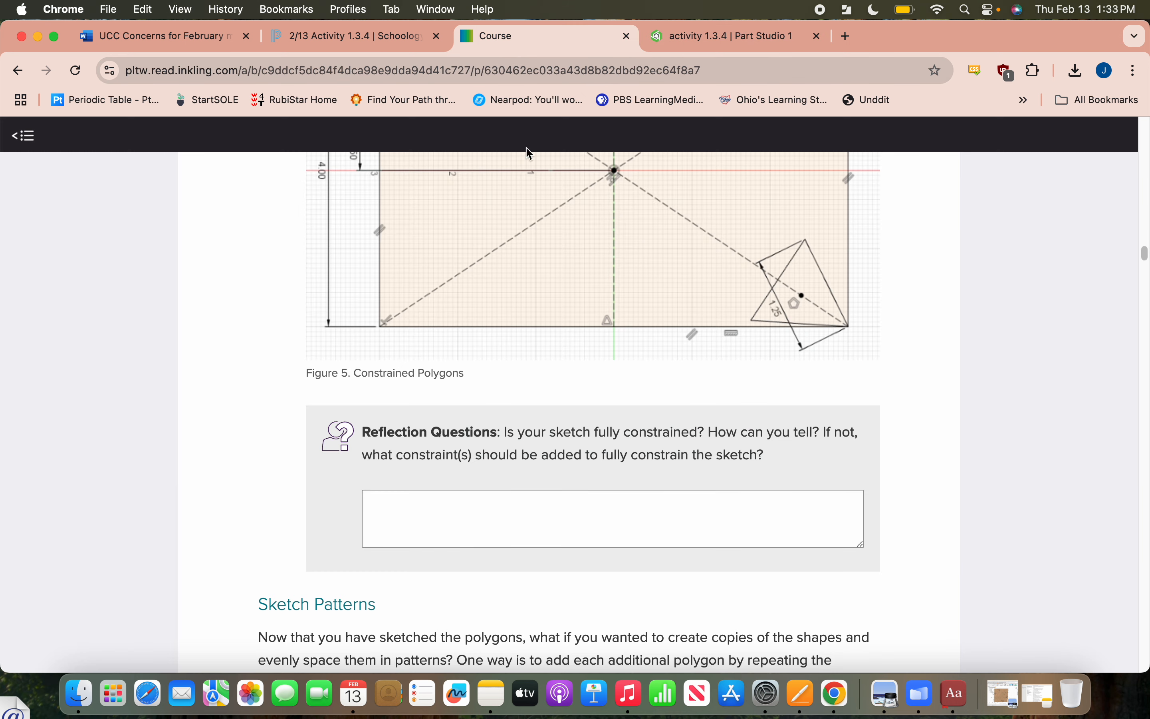
scroll(672, 501, "down", 4)
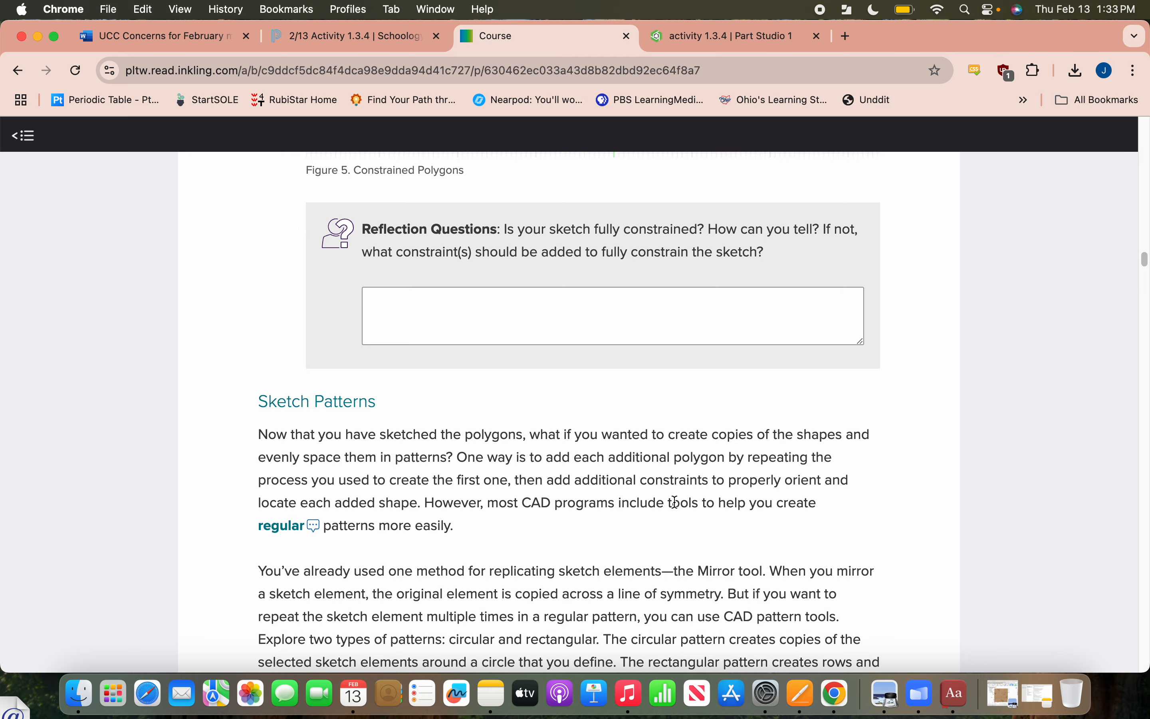
scroll(675, 501, "down", 5)
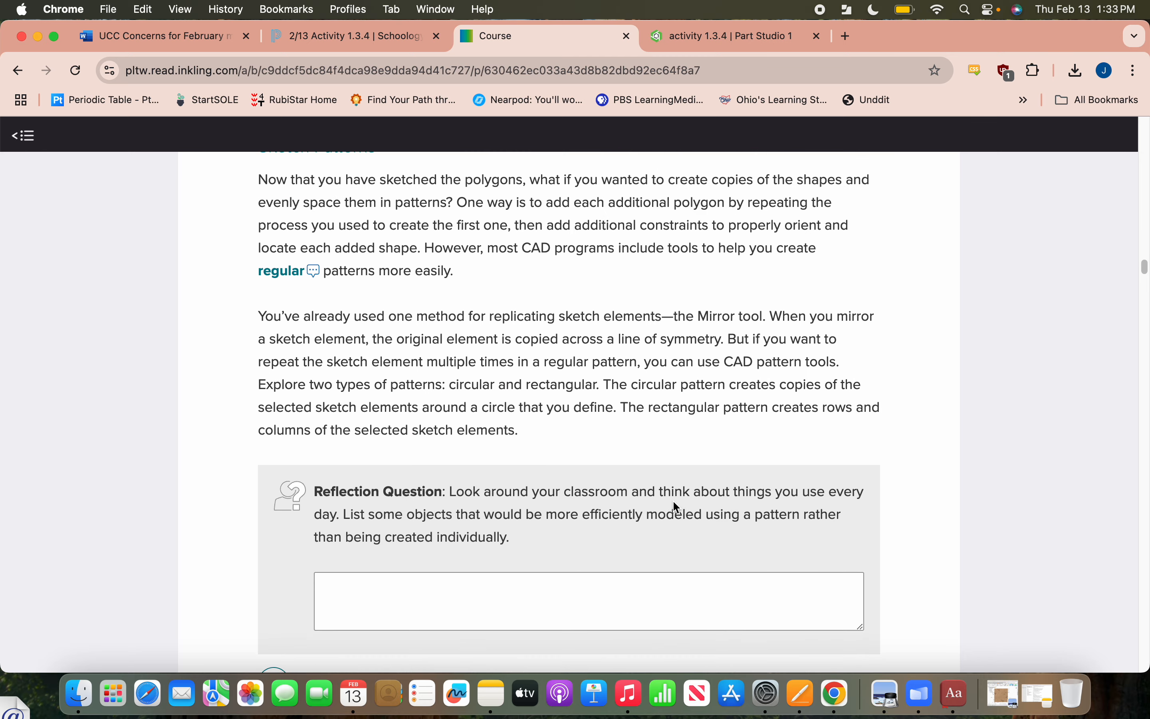
scroll(673, 502, "down", 9)
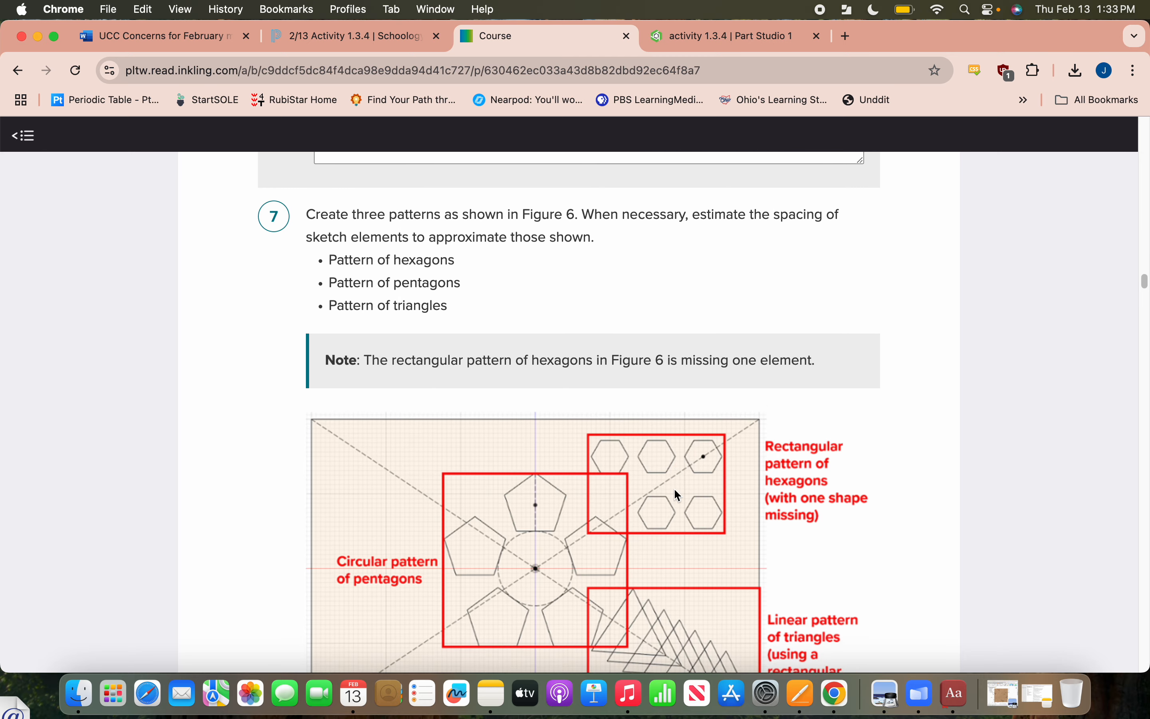
scroll(674, 491, "down", 3)
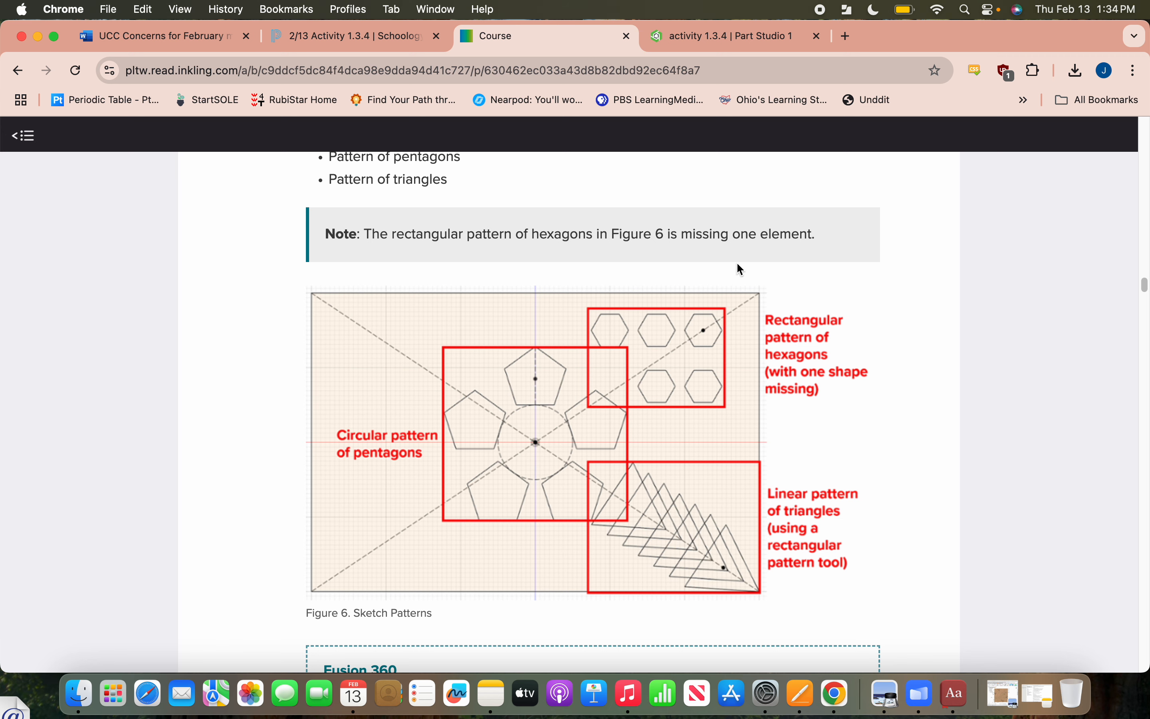
left_click(727, 37)
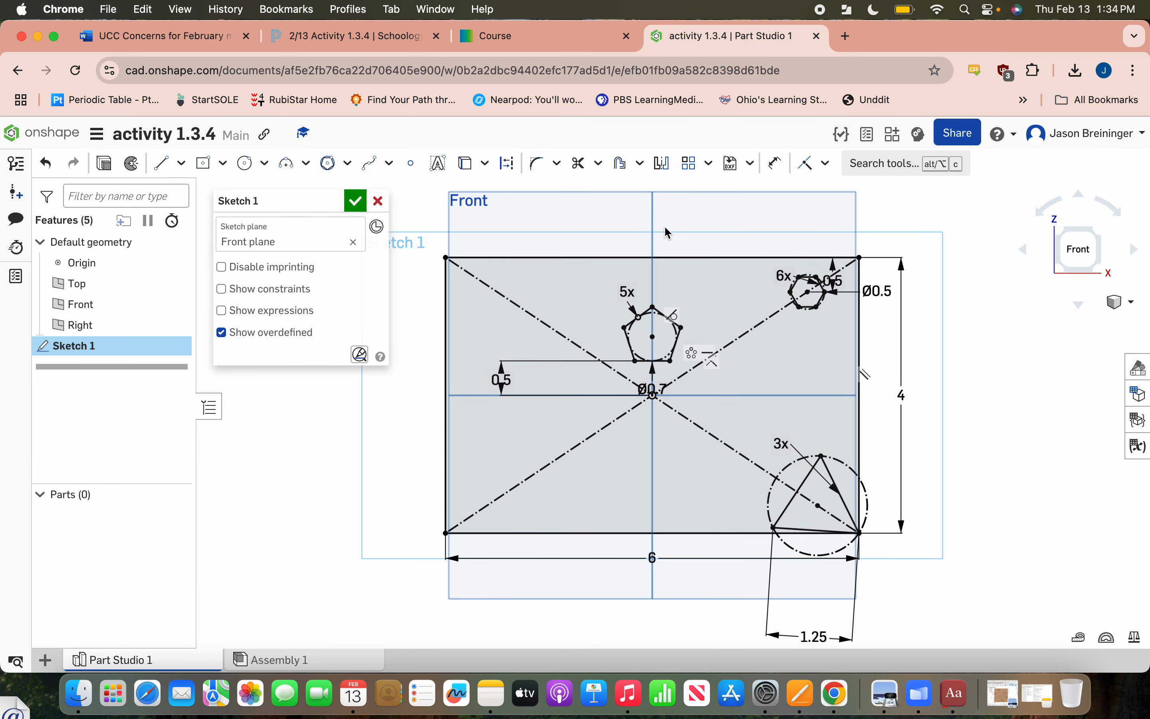
Review the course page's pattern, extrusion and projection instructions around steps 7 to 11, then switch back to Onshape.
key("ctrl+shift+Tab")
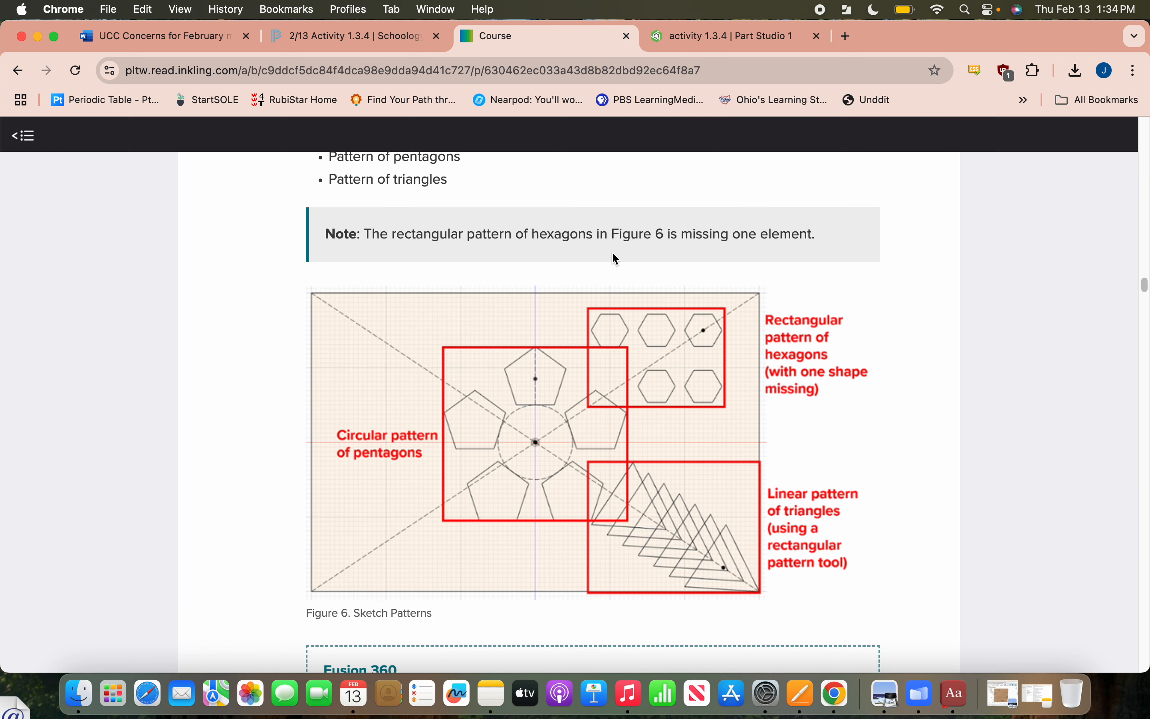
scroll(612, 395, "up", 4)
scroll(610, 396, "up", 3)
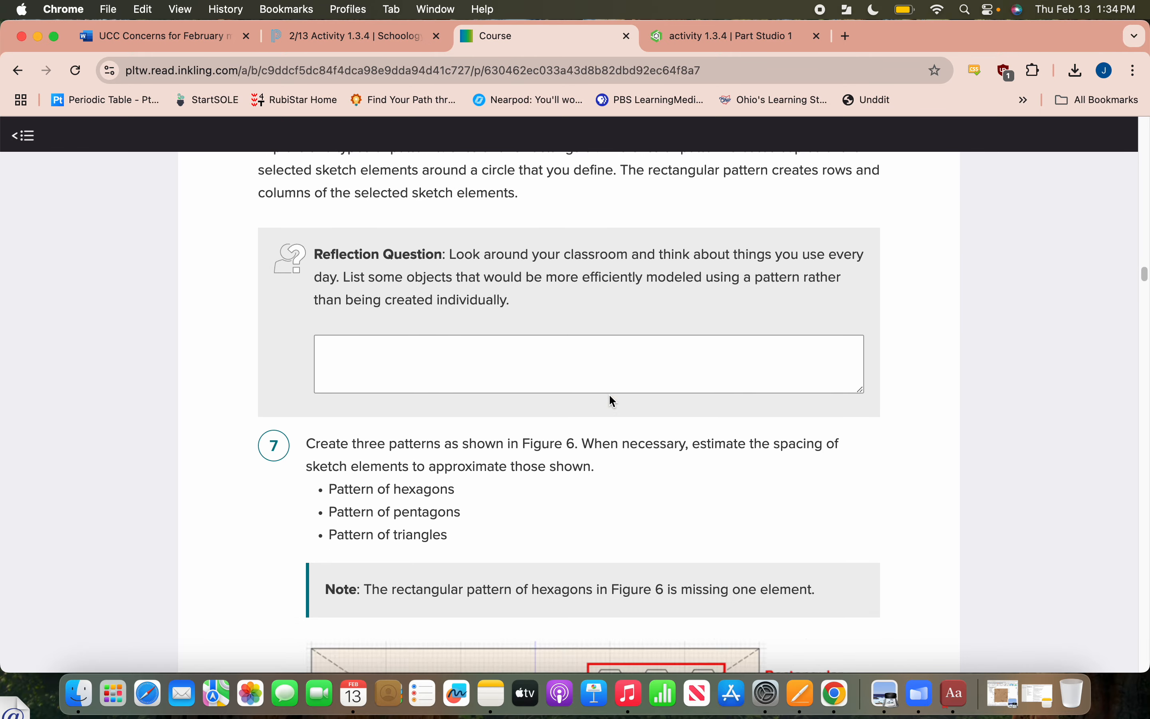
scroll(610, 396, "down", 12)
scroll(612, 395, "down", 20)
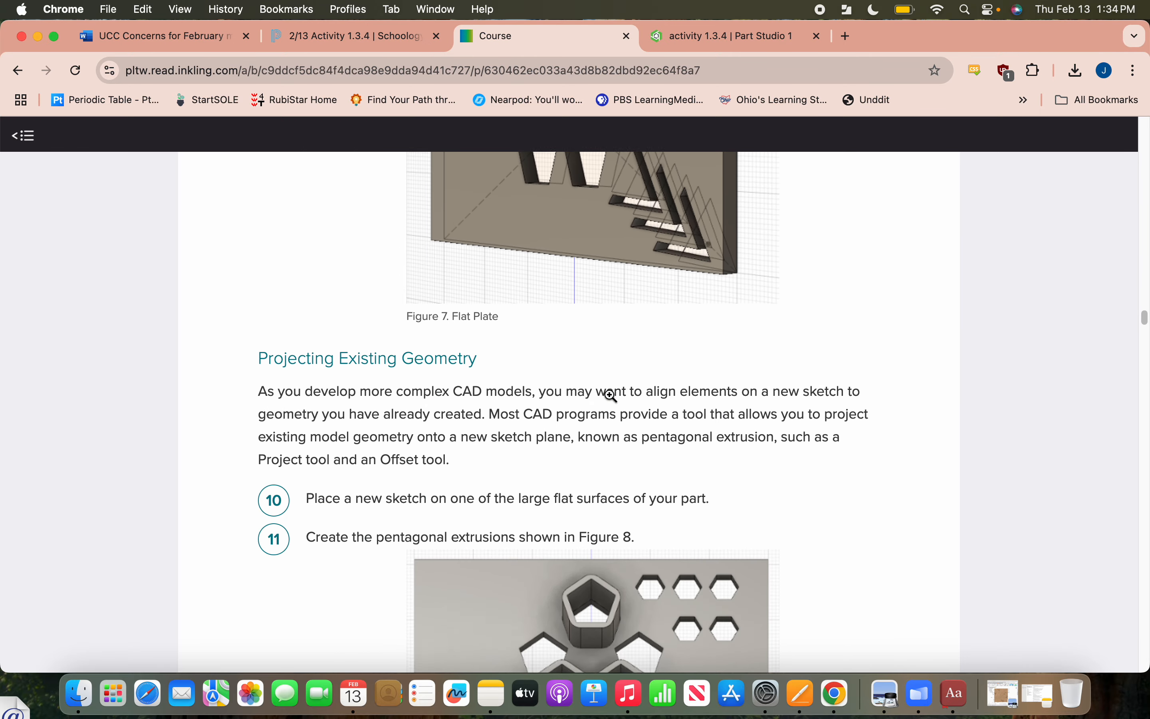
scroll(612, 395, "up", 20)
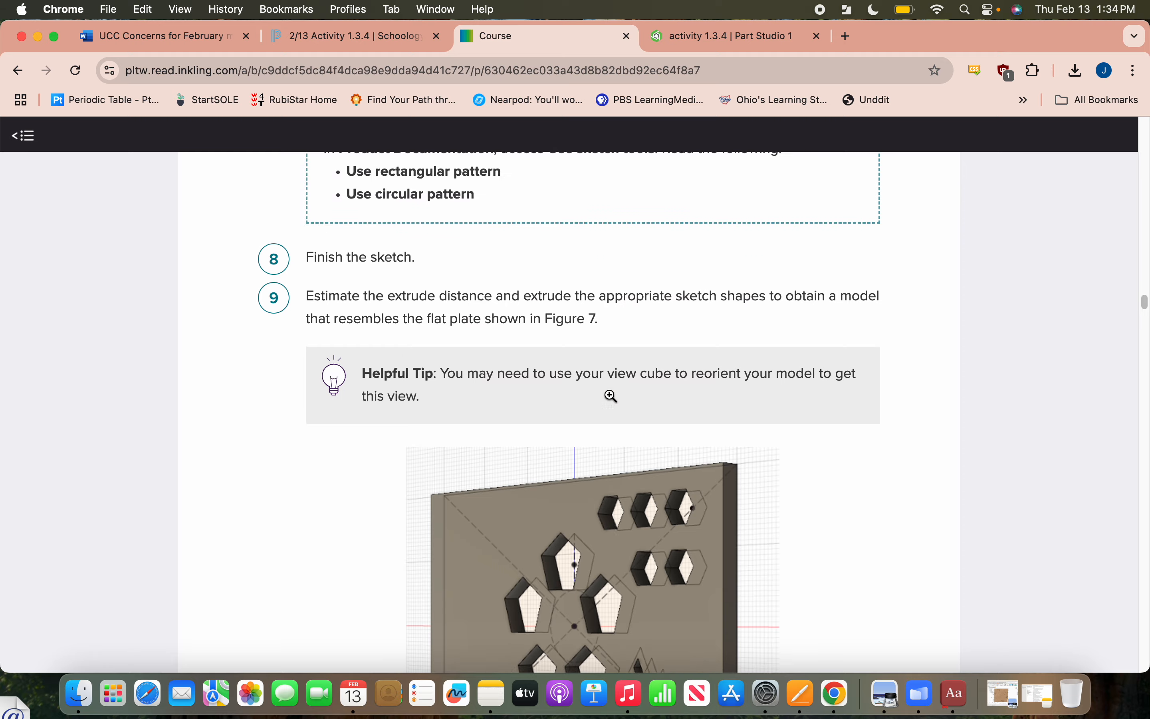
left_click(708, 36)
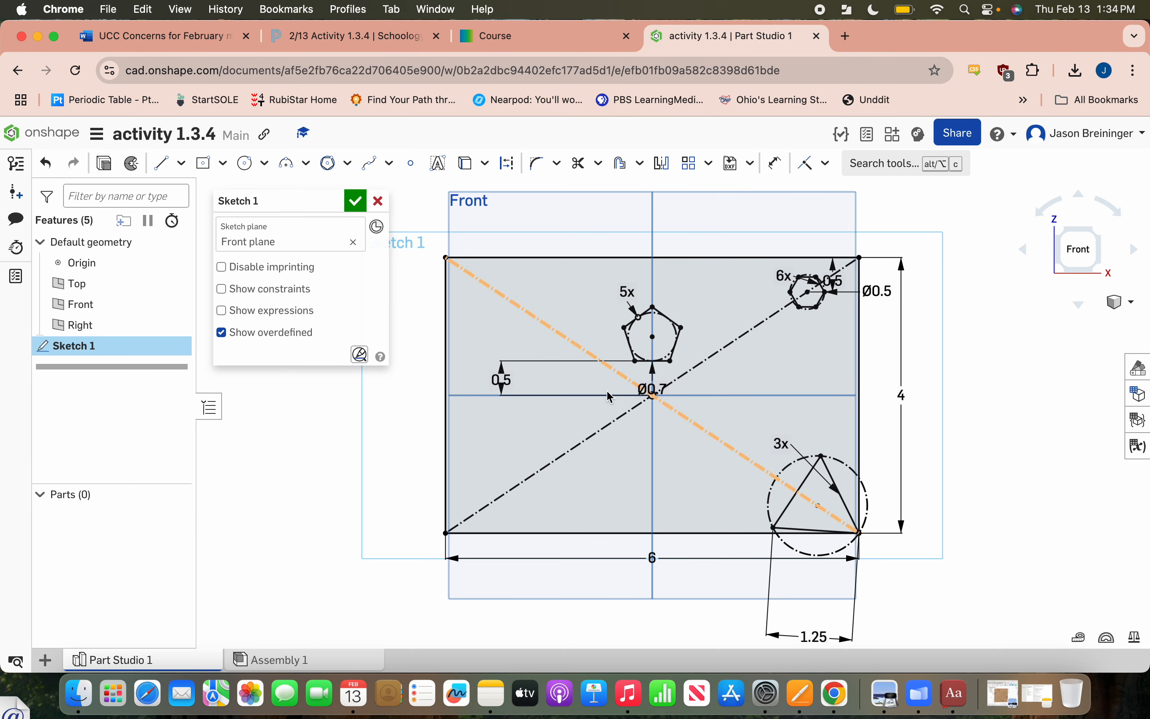
Start a circular pattern about the rectangle's center using all five sides of the pentagon.
left_click(712, 166)
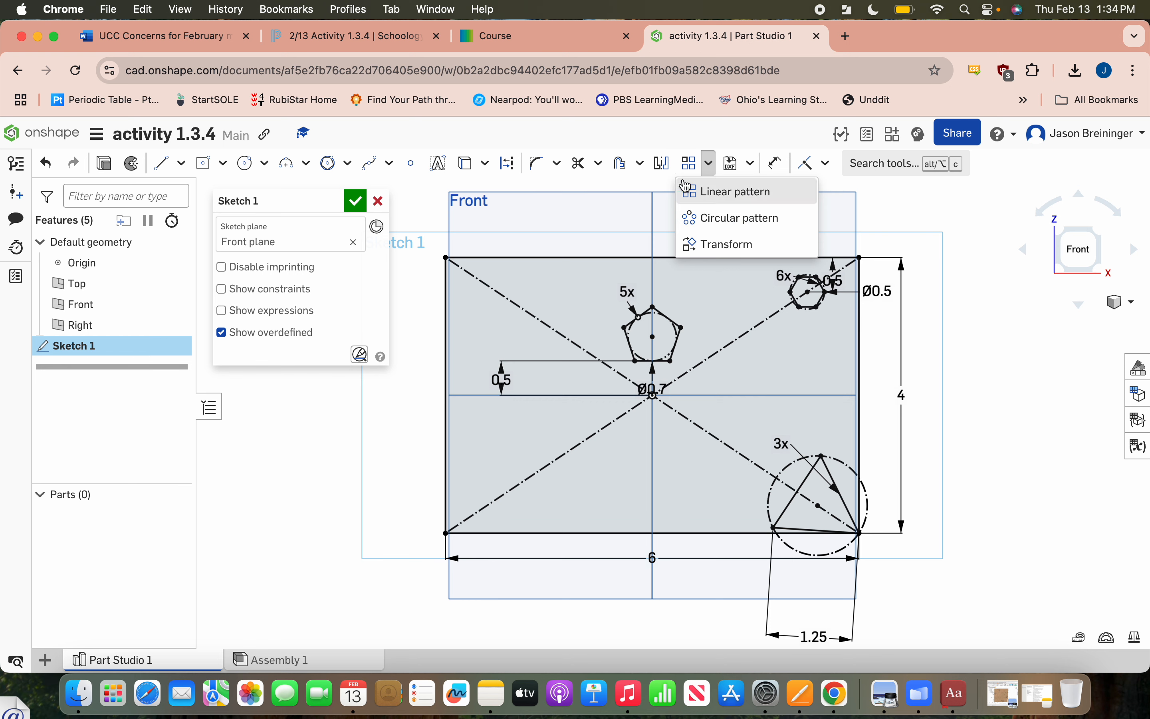
left_click(708, 166)
left_click(708, 166)
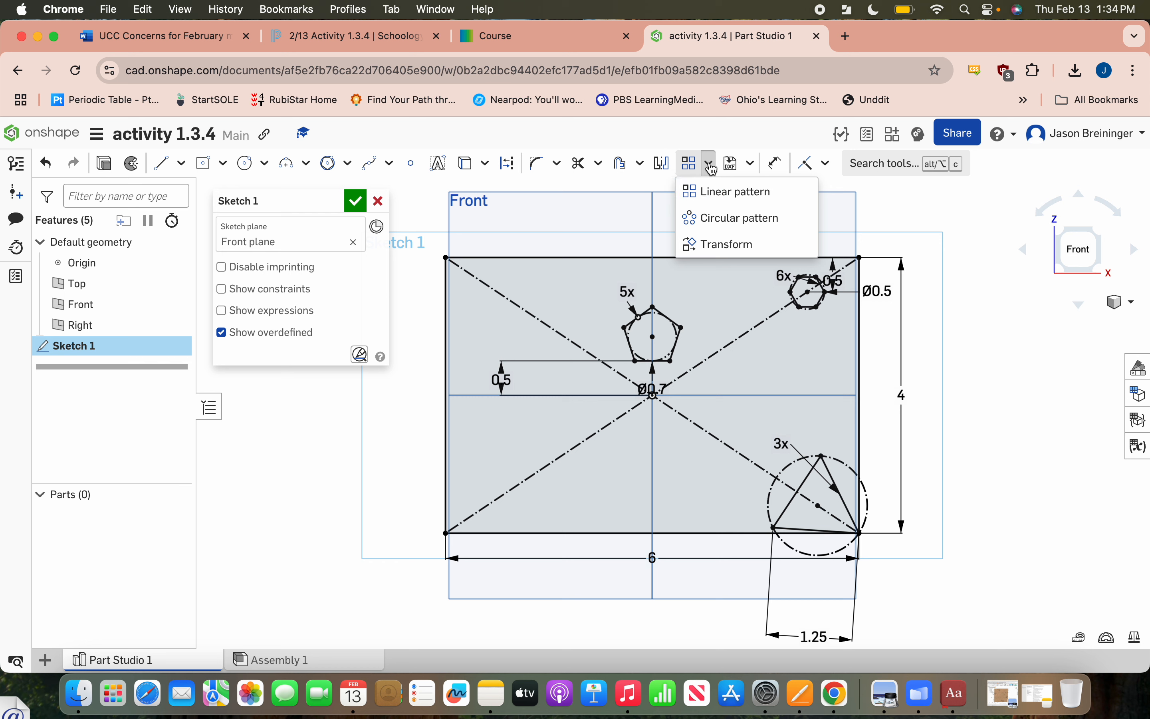
left_click(723, 219)
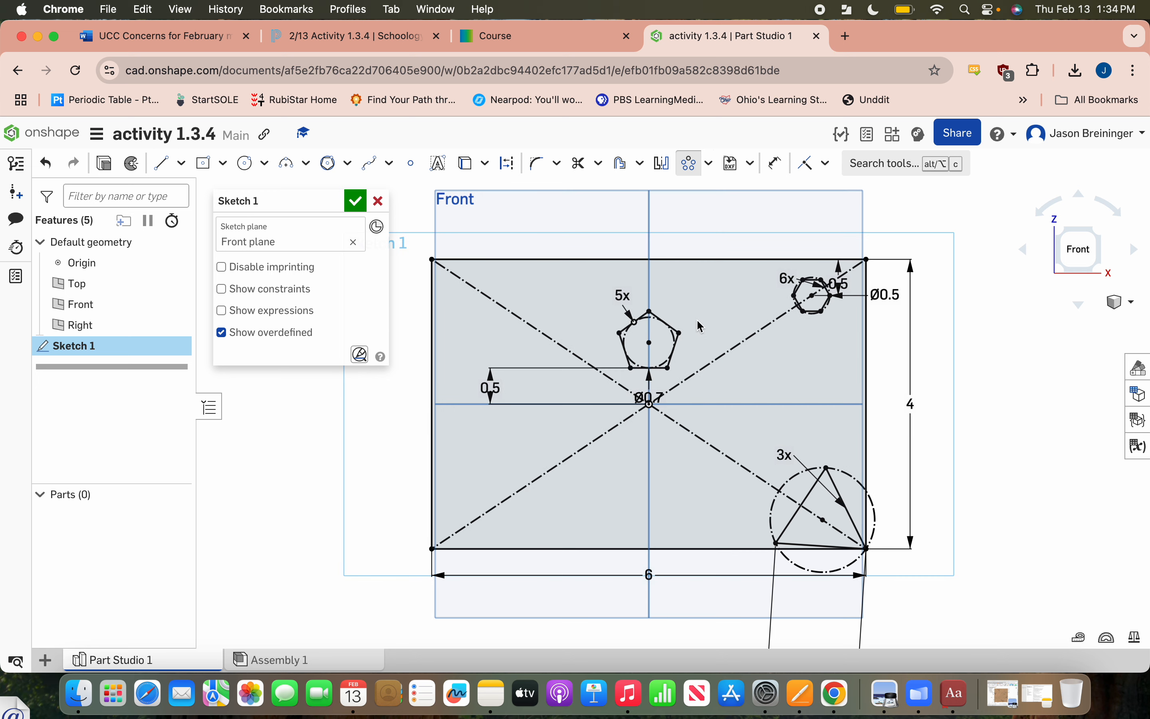
scroll(692, 332, "up", 3)
left_click(674, 328)
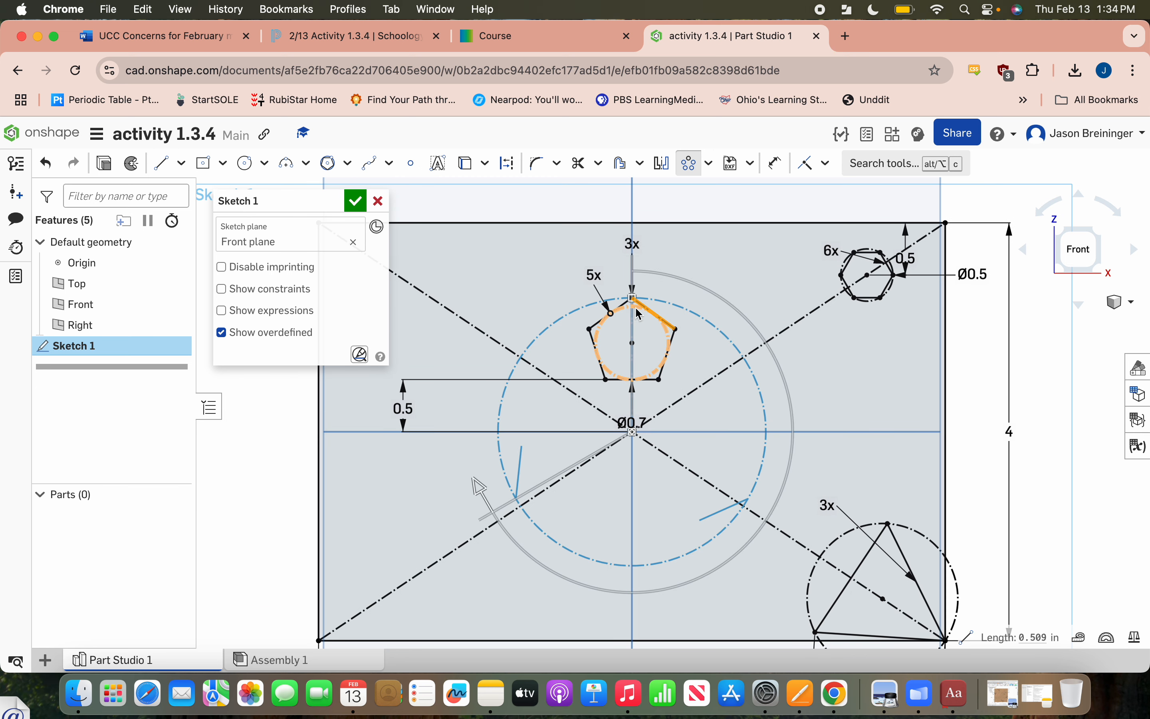
left_click(621, 303)
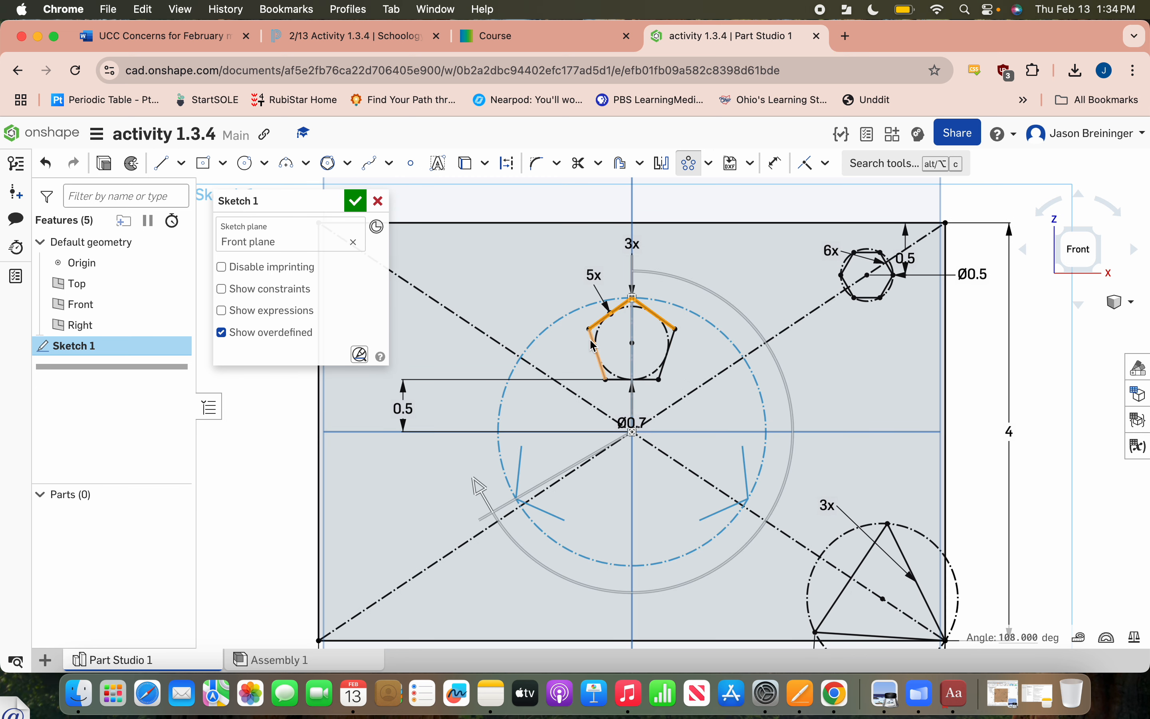
left_click(597, 353)
left_click(647, 379)
left_click(664, 379)
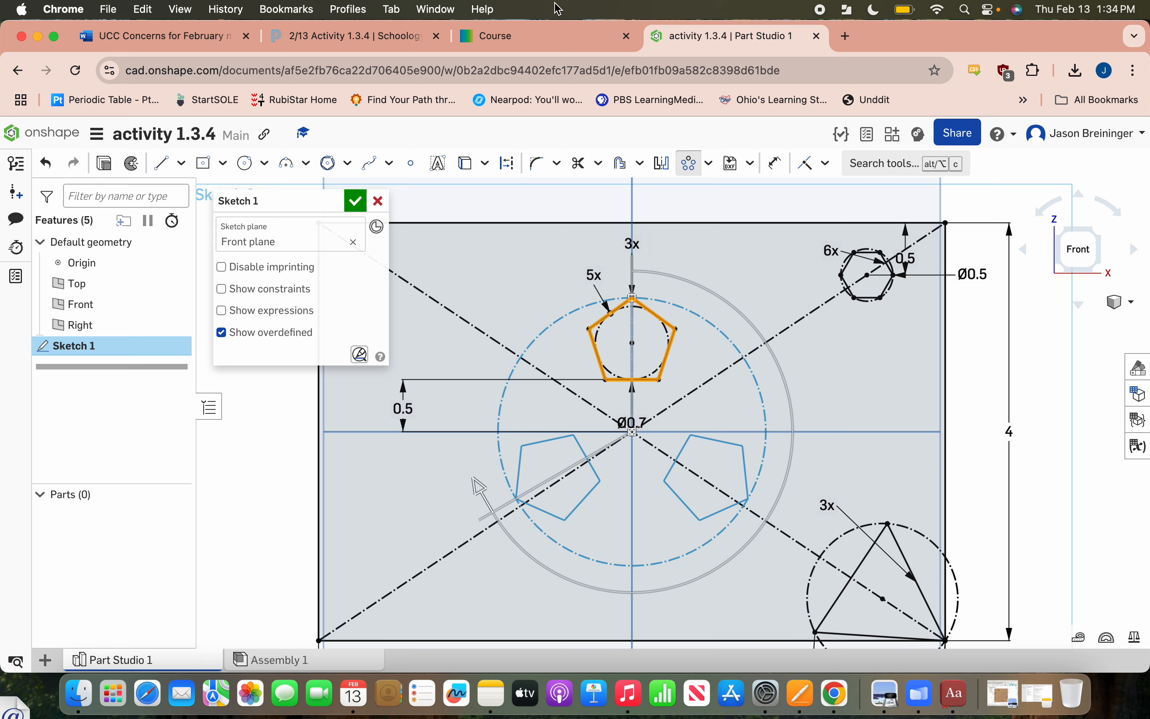
Check the pentagon pattern in Figure 6 on the course page, then set the circular pattern to 5 instances in Onshape and complete it.
left_click(555, 36)
scroll(528, 508, "down", 3)
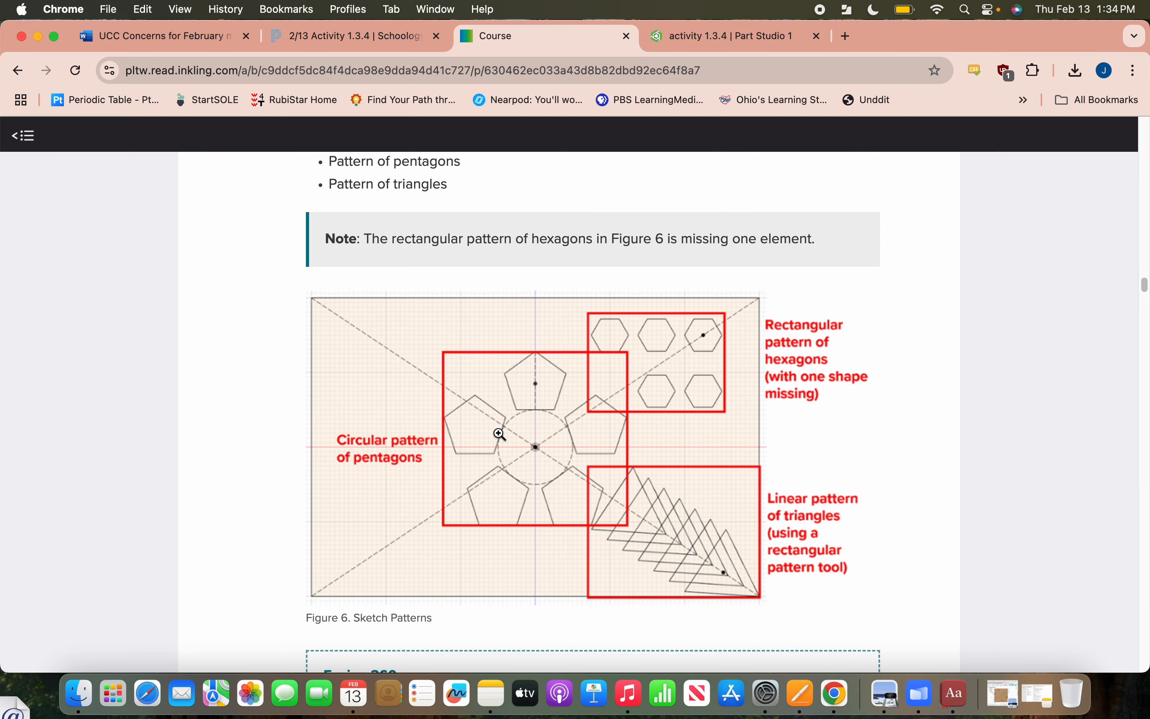
left_click(665, 39)
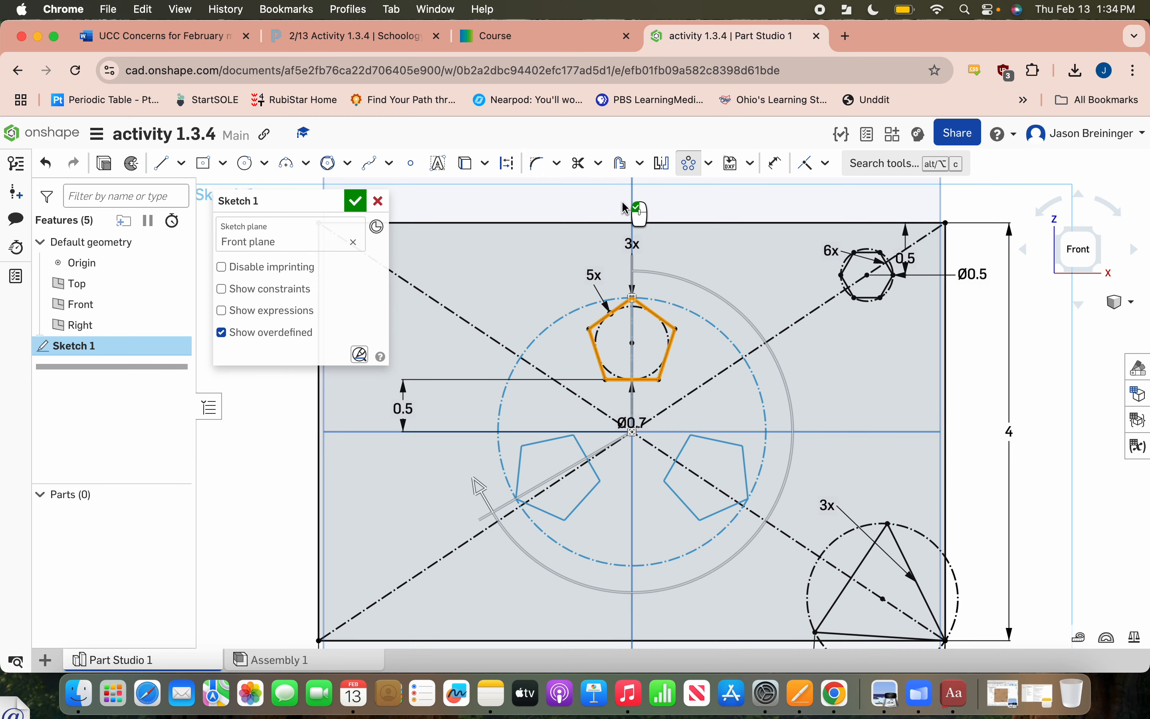
double_click(631, 246)
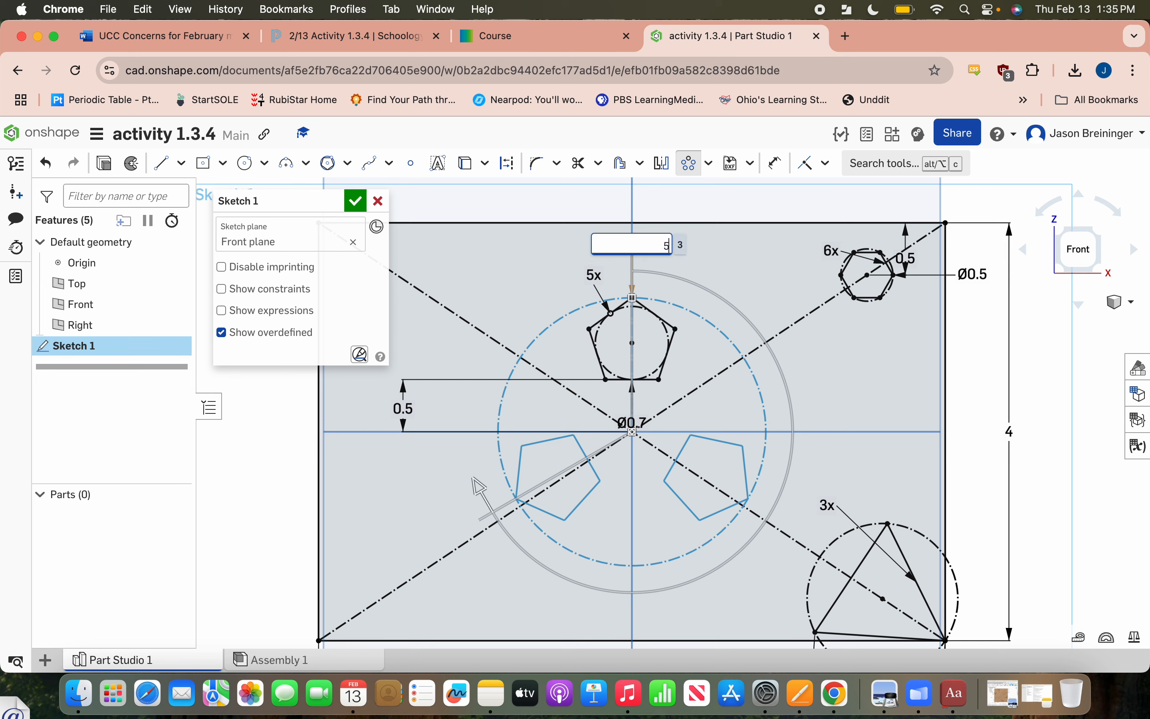
key("Return")
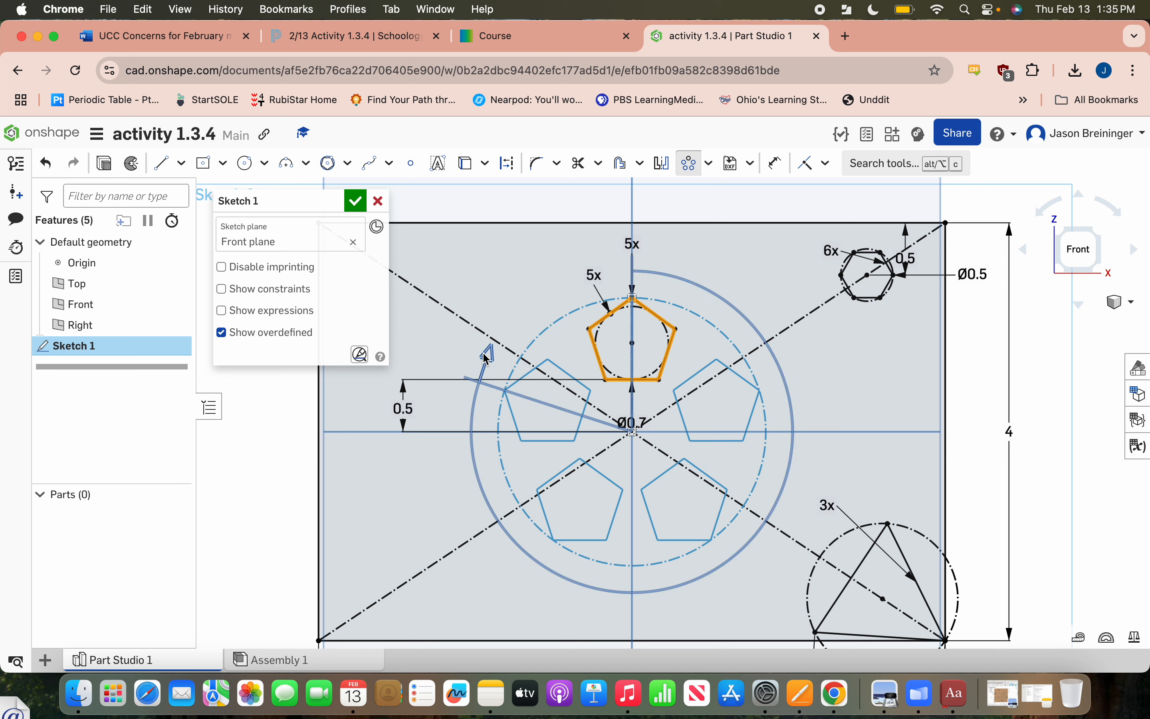
mouse_move(500, 351)
left_mouse_down()
mouse_move(480, 393)
mouse_move(505, 352)
left_mouse_up()
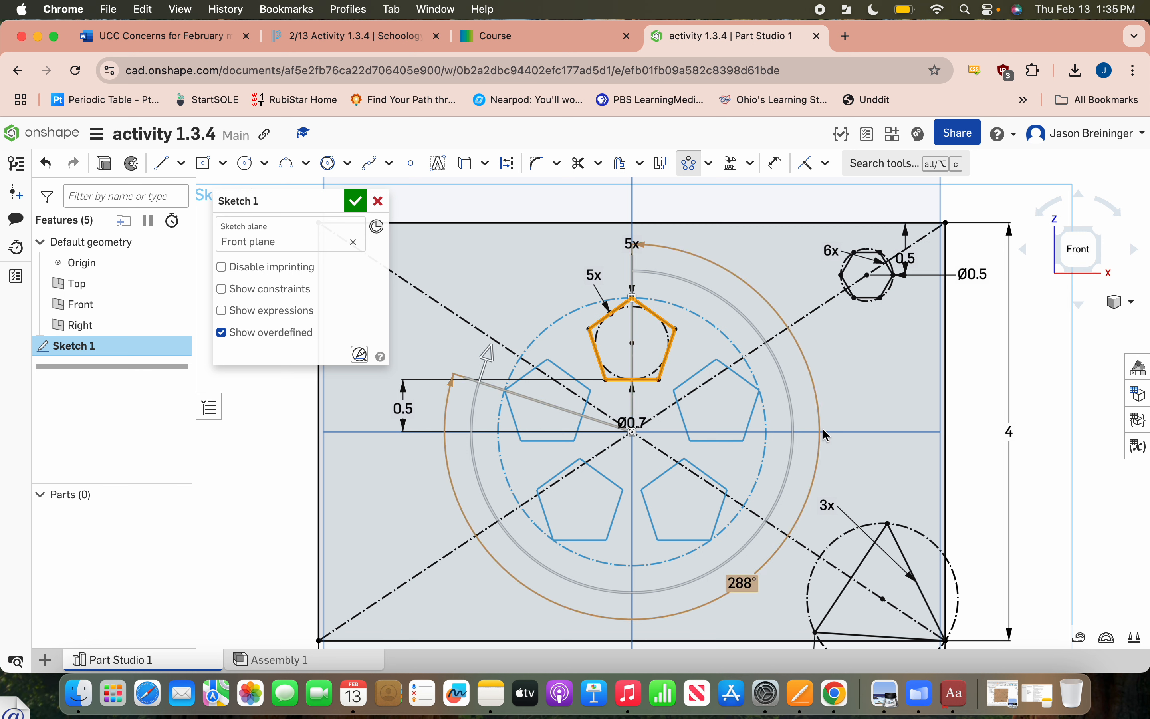
left_click(847, 410)
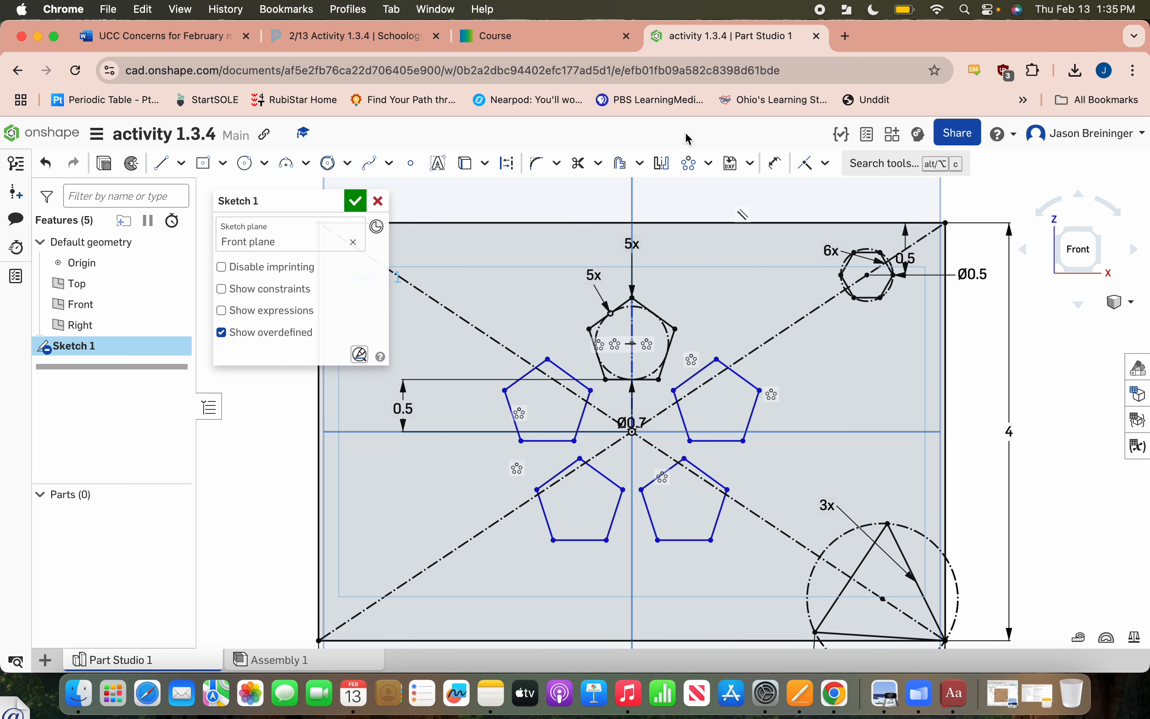
Check the hexagon pattern in Figure 6 on the course page, then start a linear pattern of the hexagon's six sides in Onshape.
left_click(570, 46)
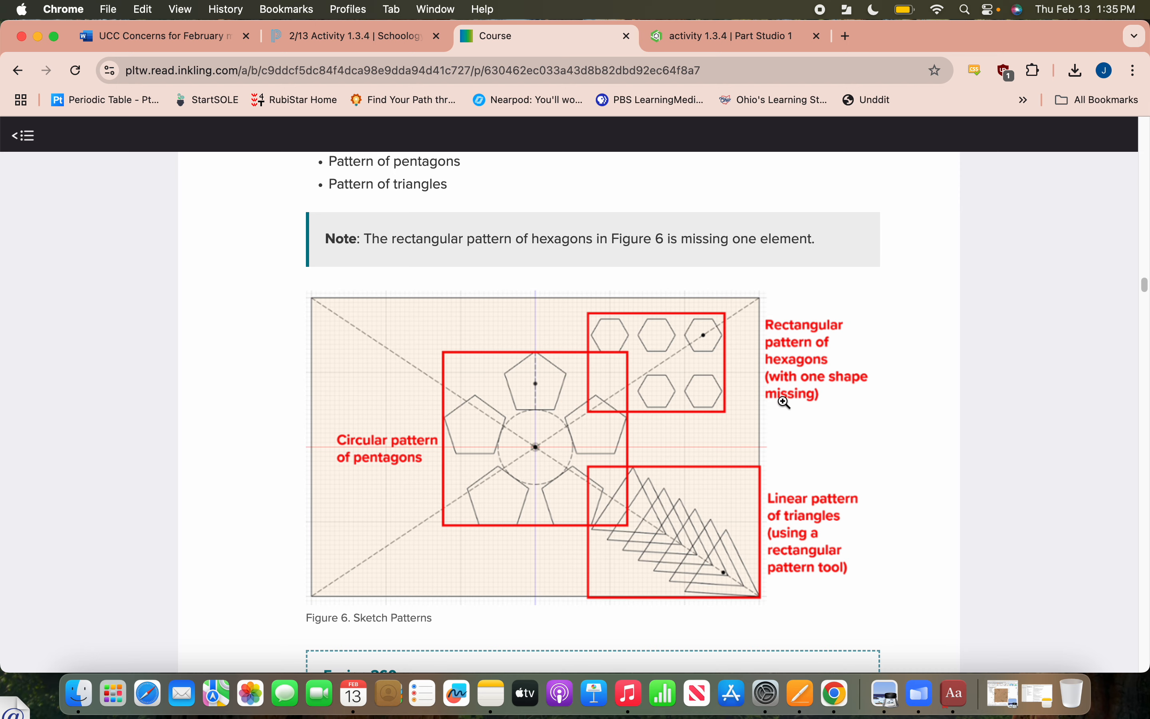
left_click(712, 37)
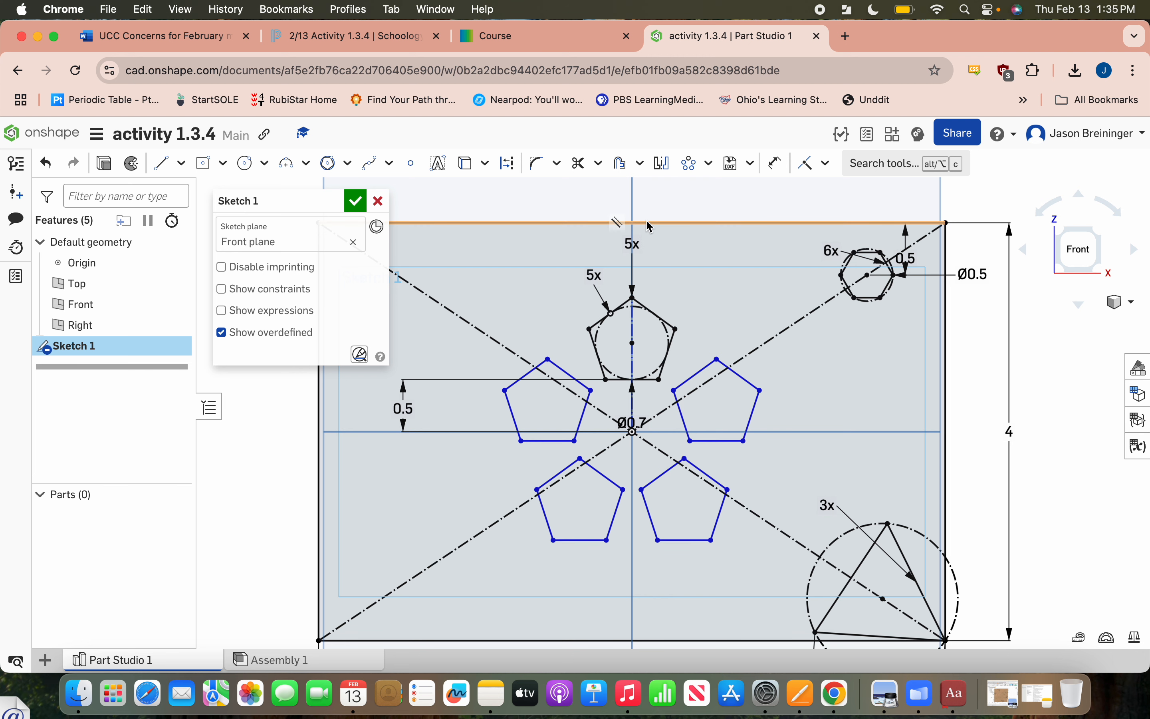
left_click(709, 163)
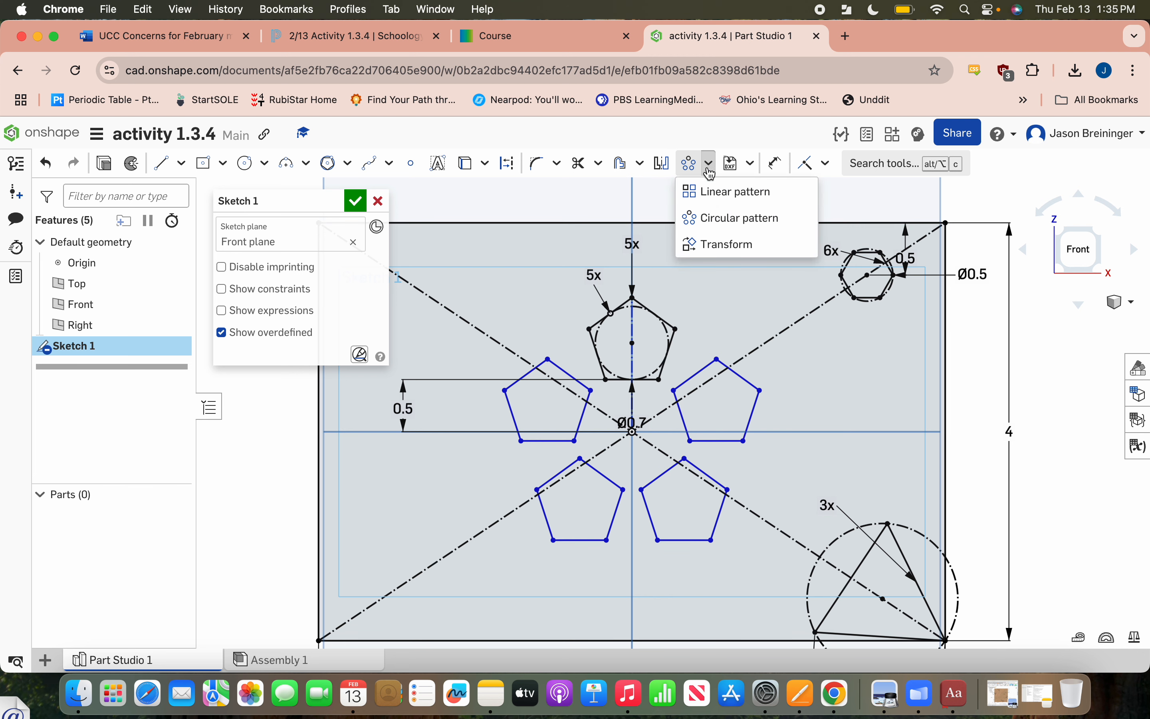
left_click(706, 204)
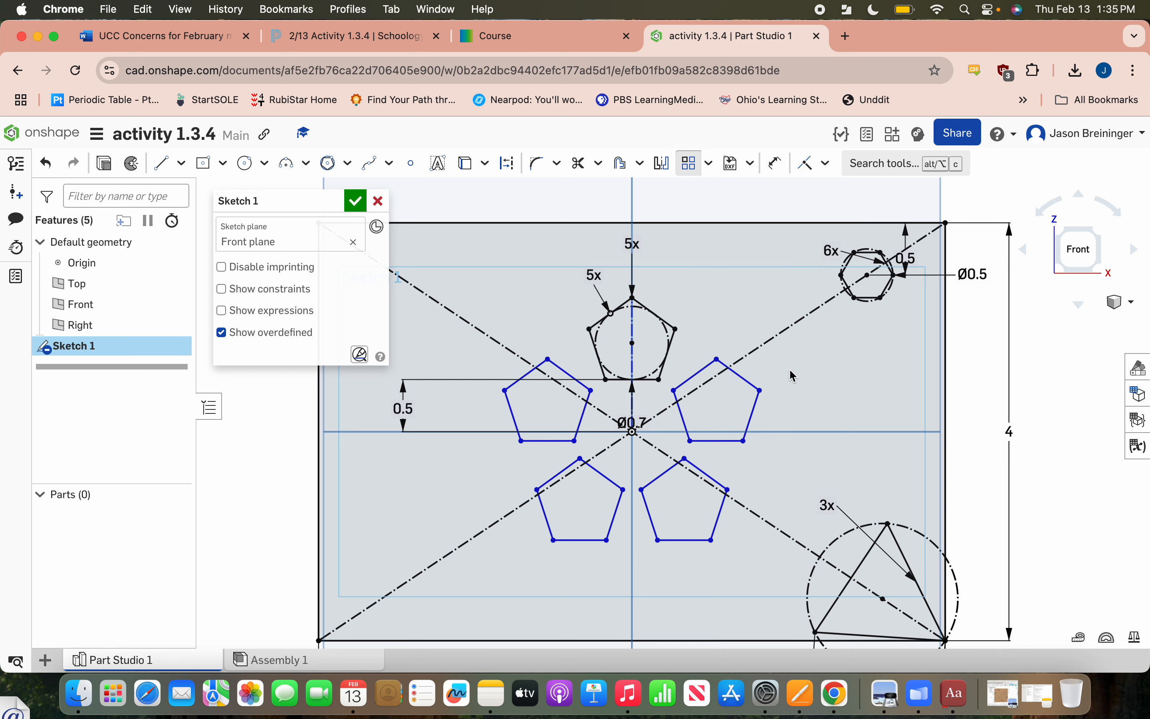
left_click(846, 284)
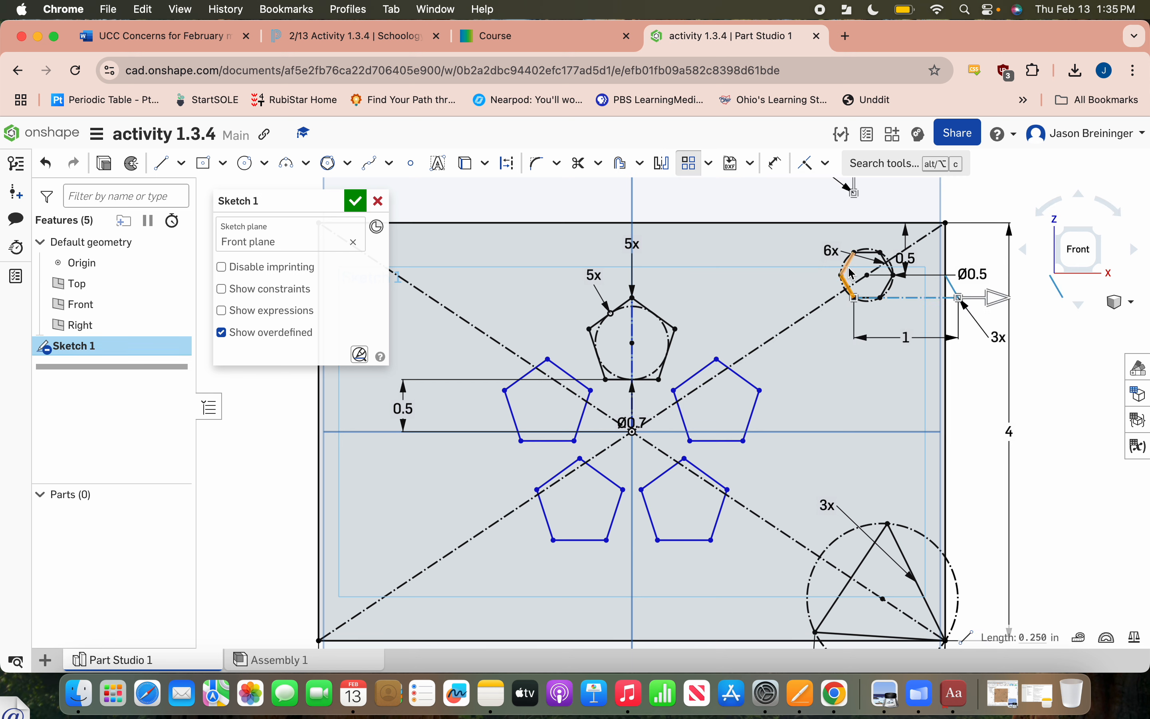
left_click(849, 262)
left_click(872, 253)
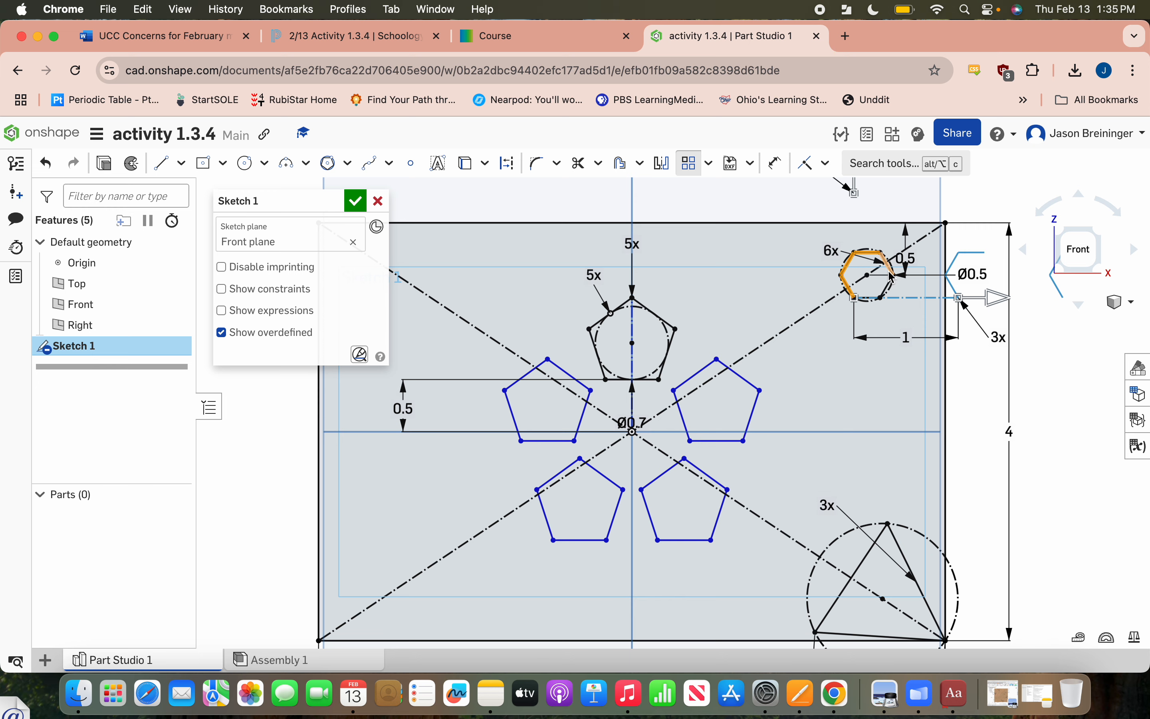
left_click(888, 264)
left_click(887, 286)
left_click(874, 298)
Set the hexagon pattern's vertical count to 2 and direct it leftward at about 0.73 in spacing and downward at about 0.51 in.
scroll(990, 285, "down", 5)
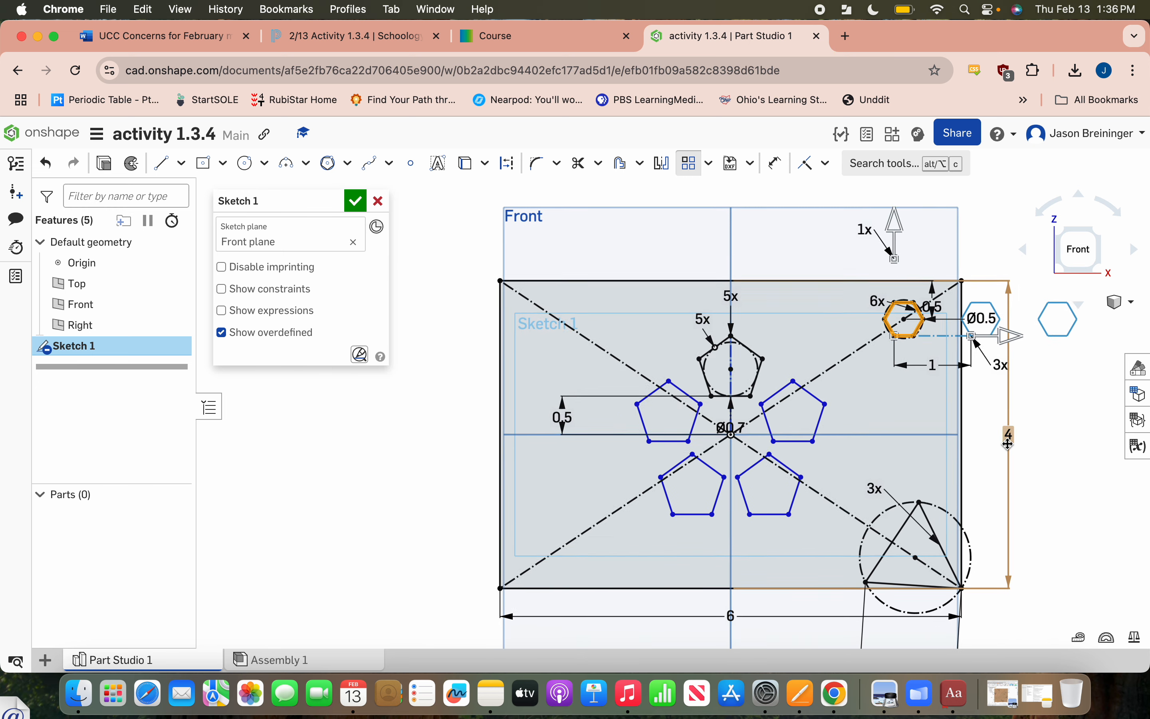
scroll(988, 283, "up", 3)
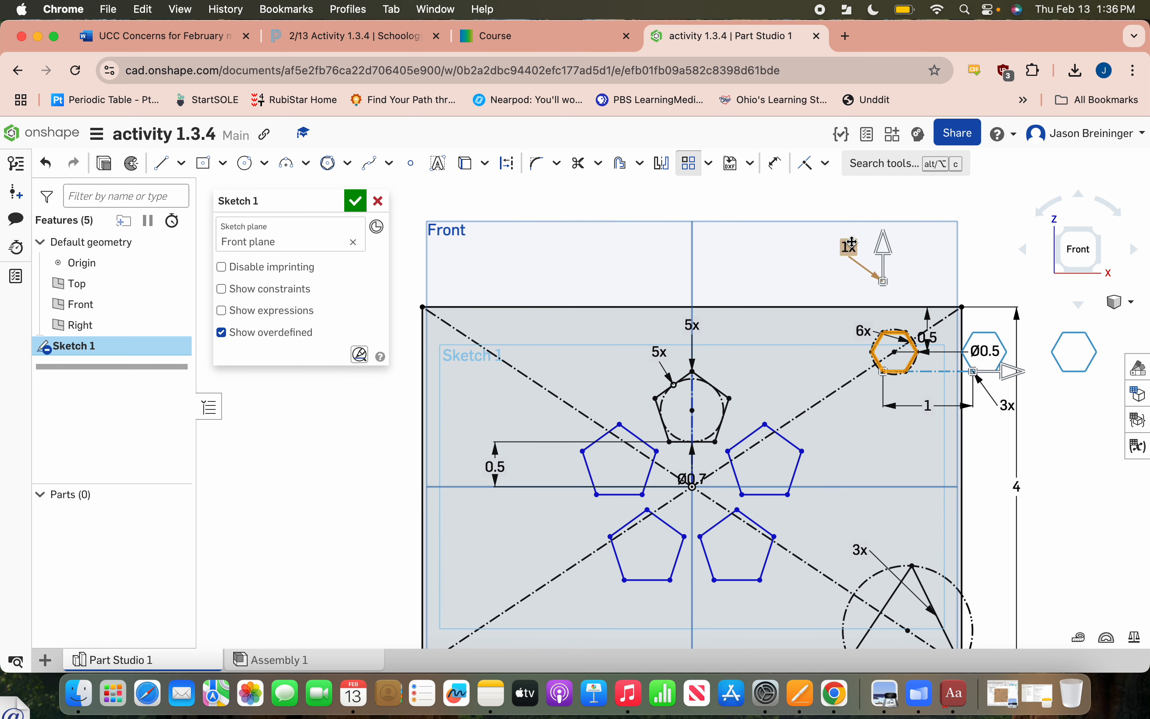
double_click(848, 248)
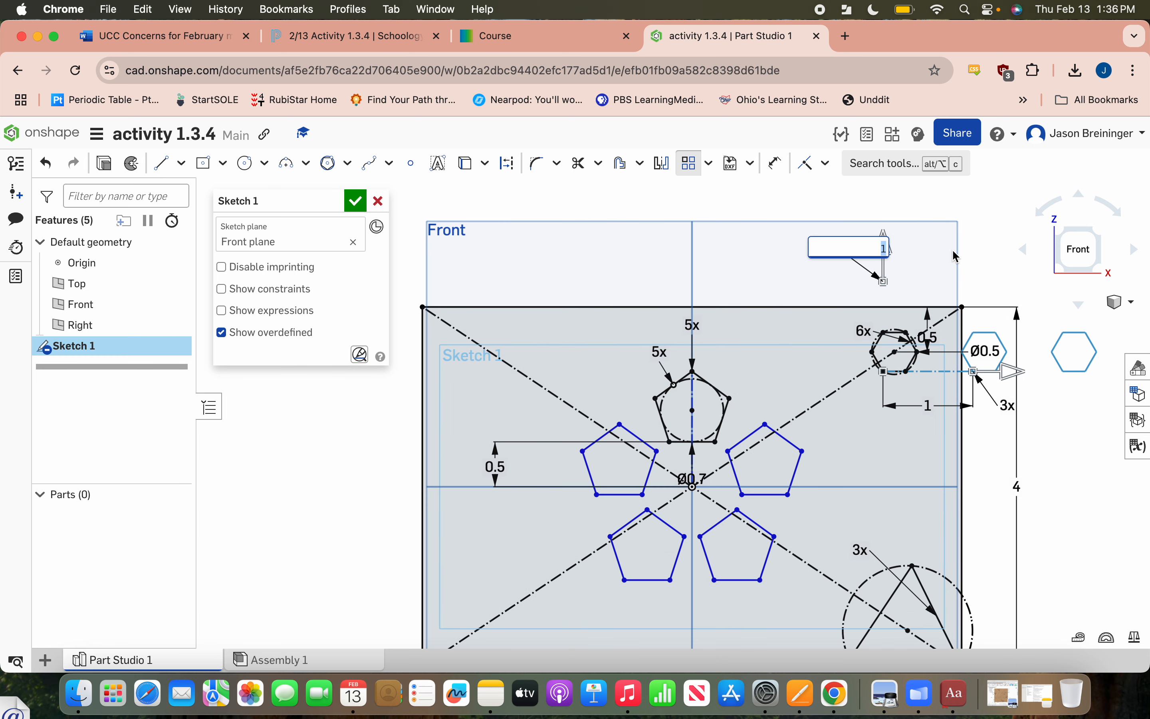
type("2")
key("Return")
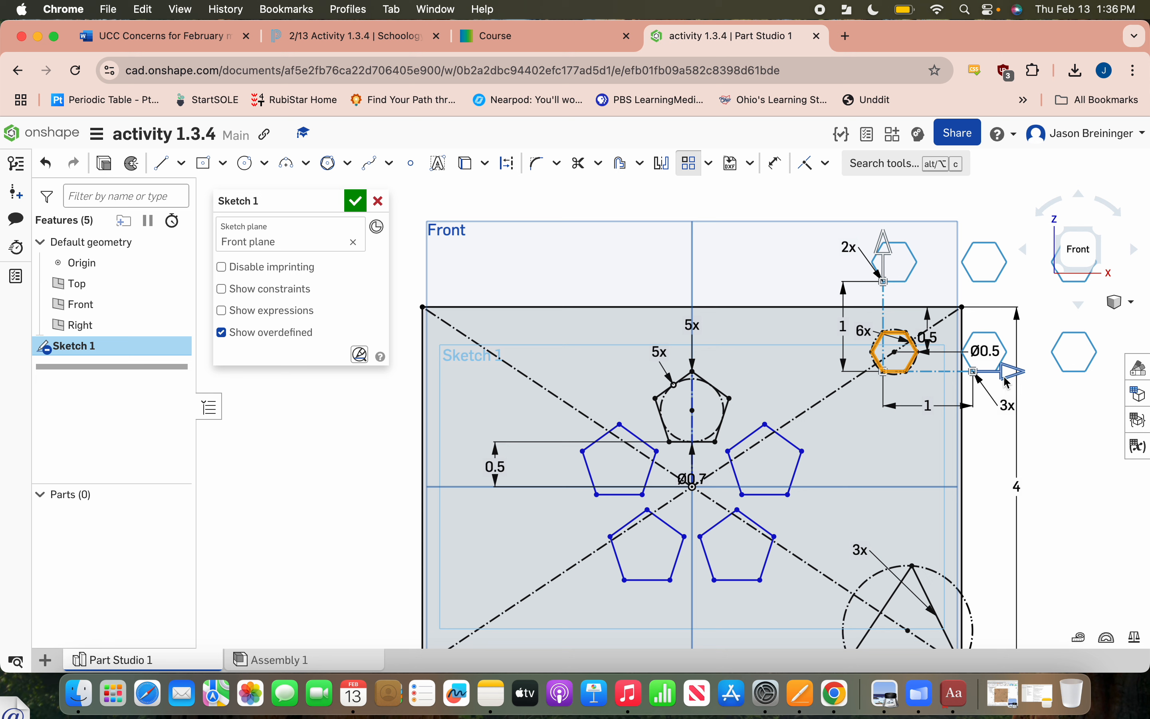
left_click_drag(1007, 380, 838, 404)
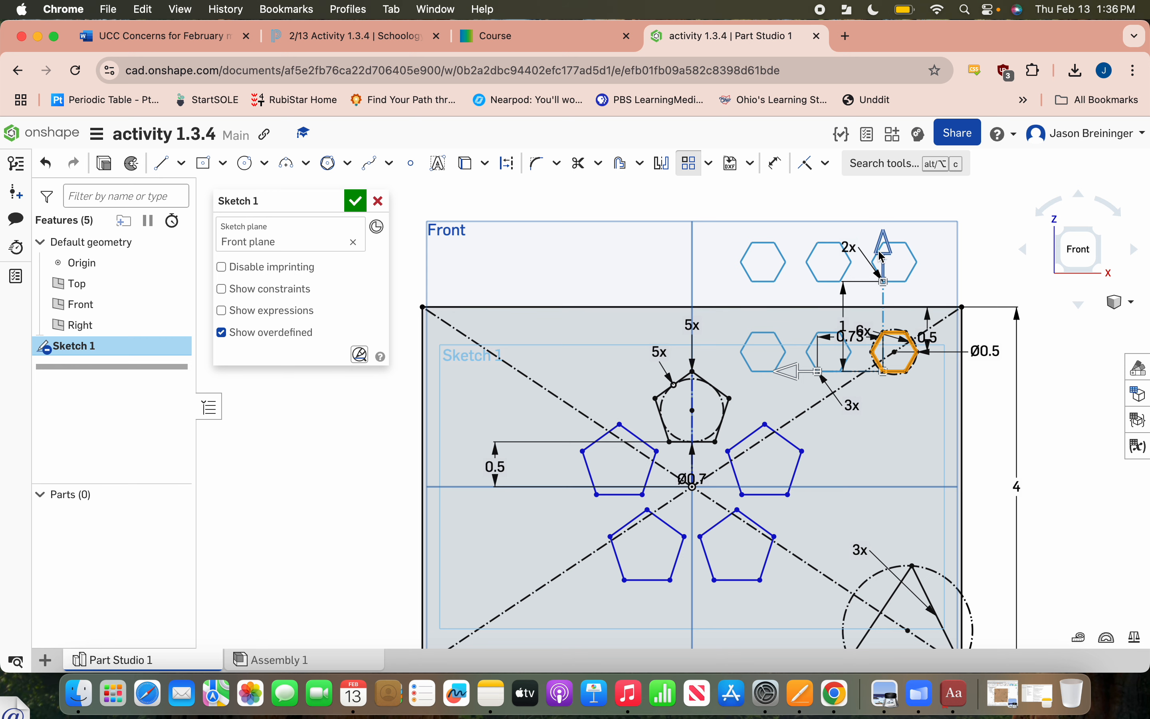
left_click_drag(882, 256, 922, 393)
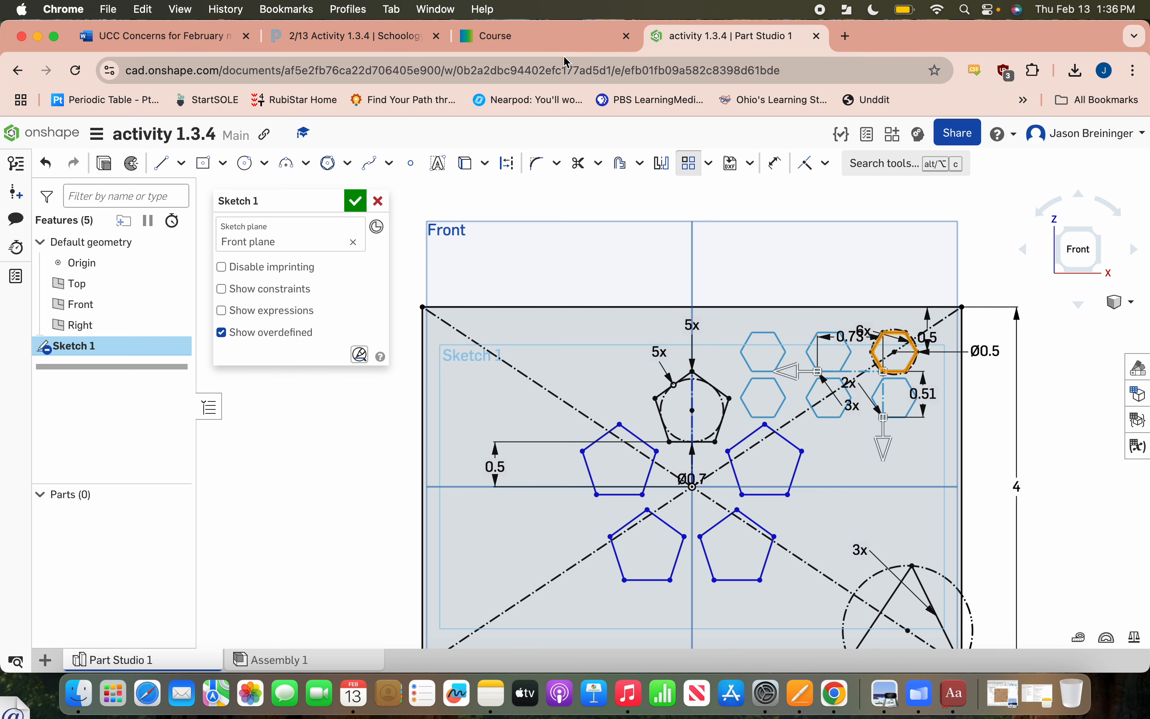
Check Figure 6 on the course page, then complete the hexagon pattern in Onshape with about 0.57 in leftward and 0.85 in downward spacing.
left_click(559, 43)
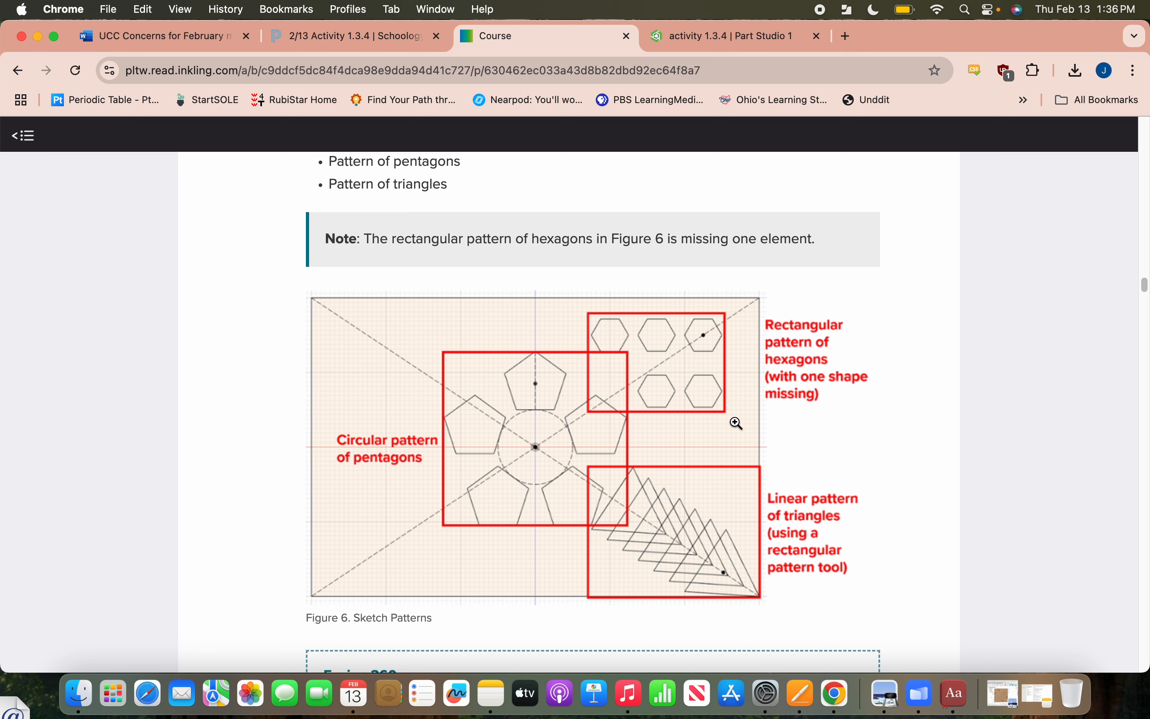
left_click(702, 48)
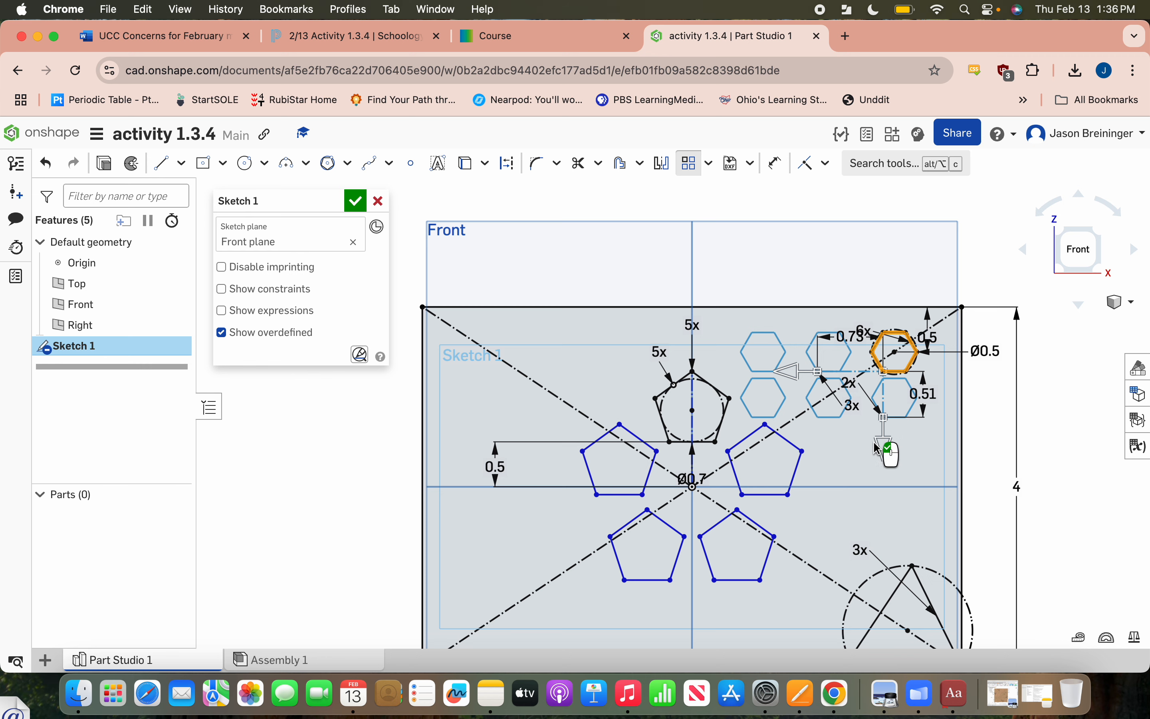
left_click_drag(883, 451, 885, 470)
left_click(523, 26)
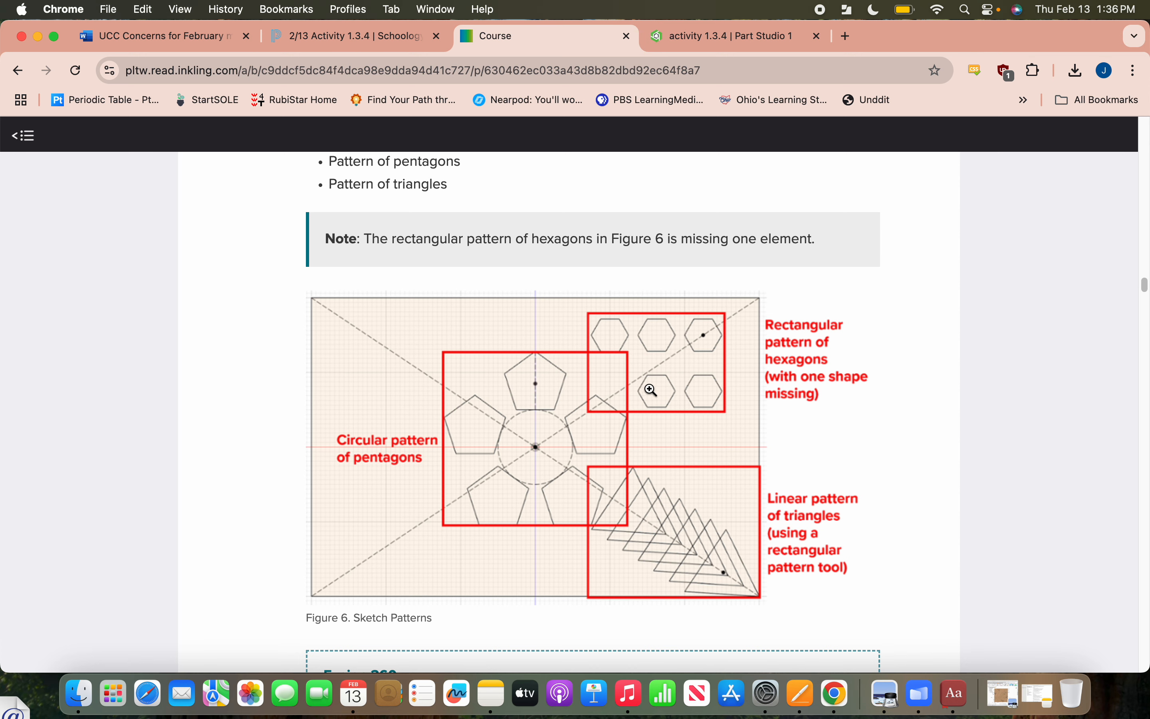
left_click(727, 36)
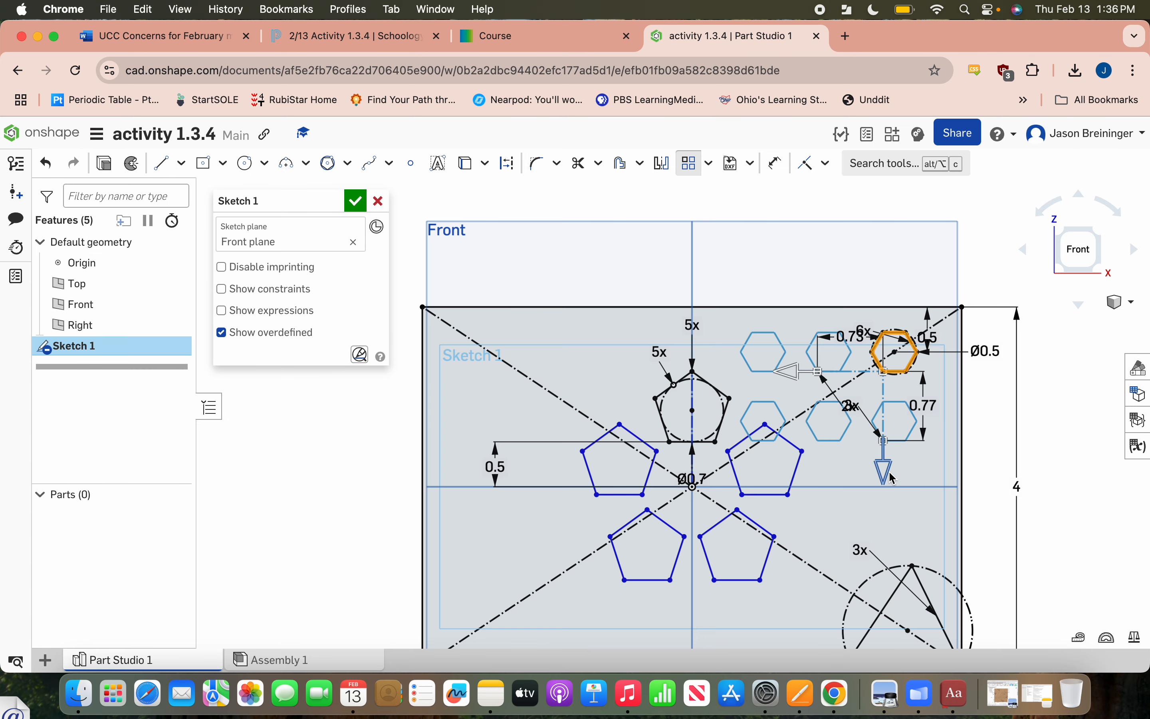
left_click_drag(893, 477, 893, 484)
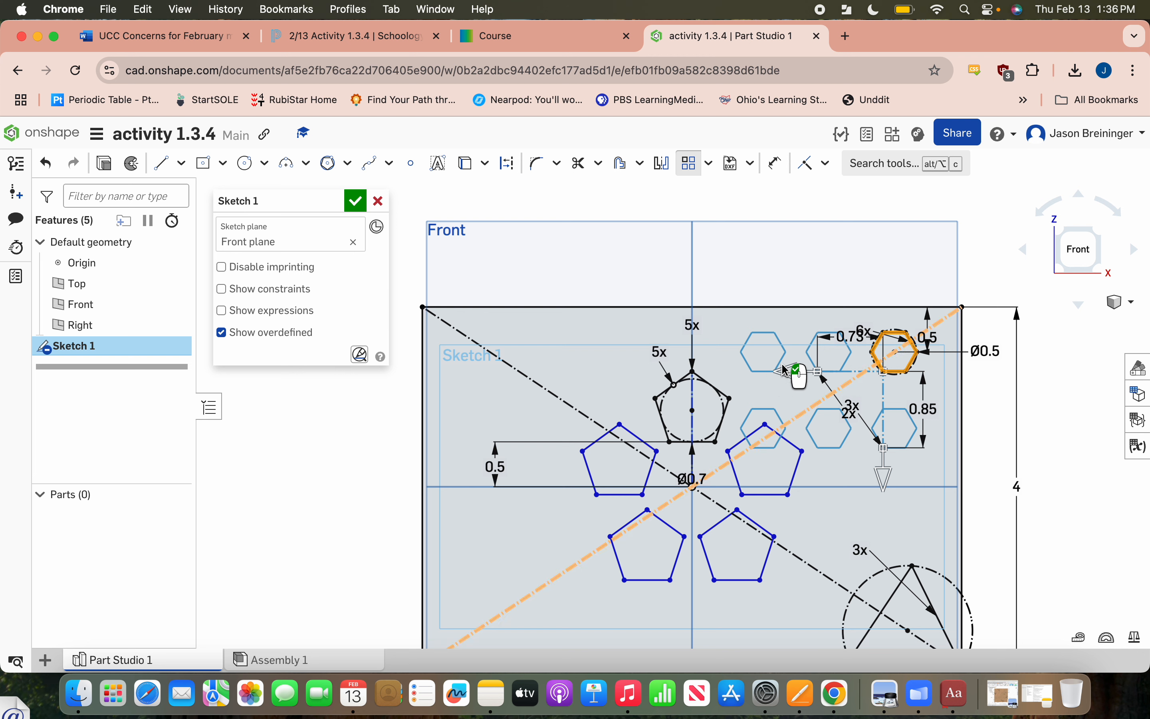
left_click_drag(789, 373, 804, 377)
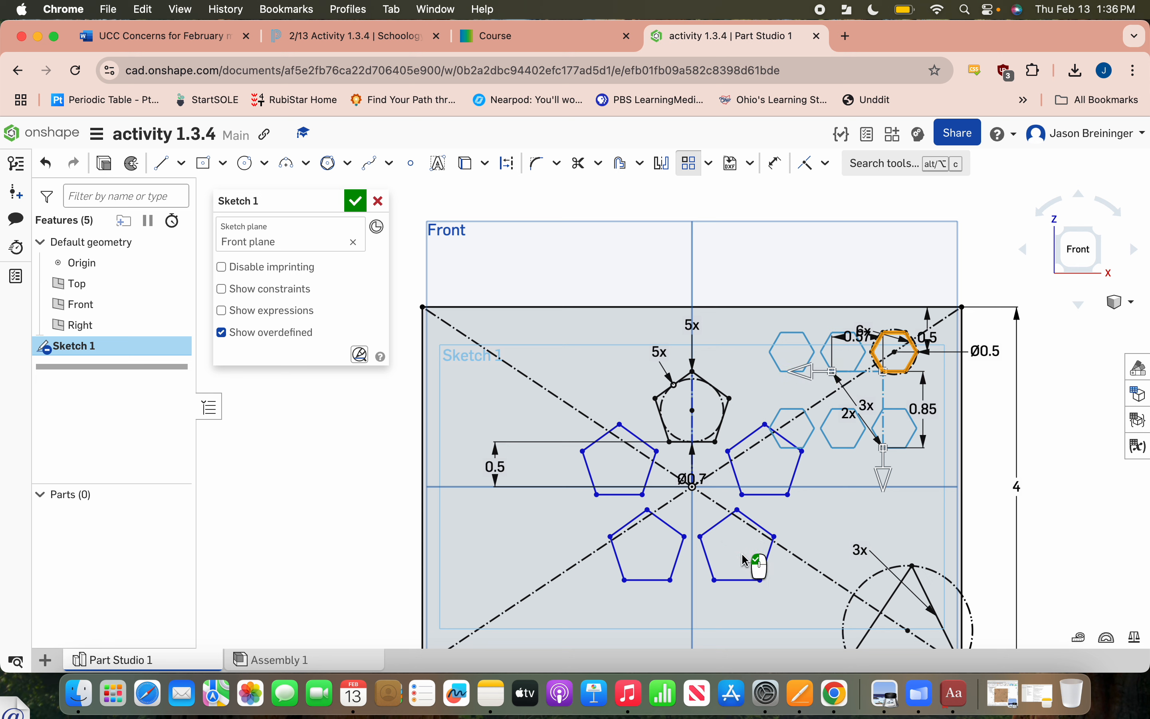
left_click(829, 518)
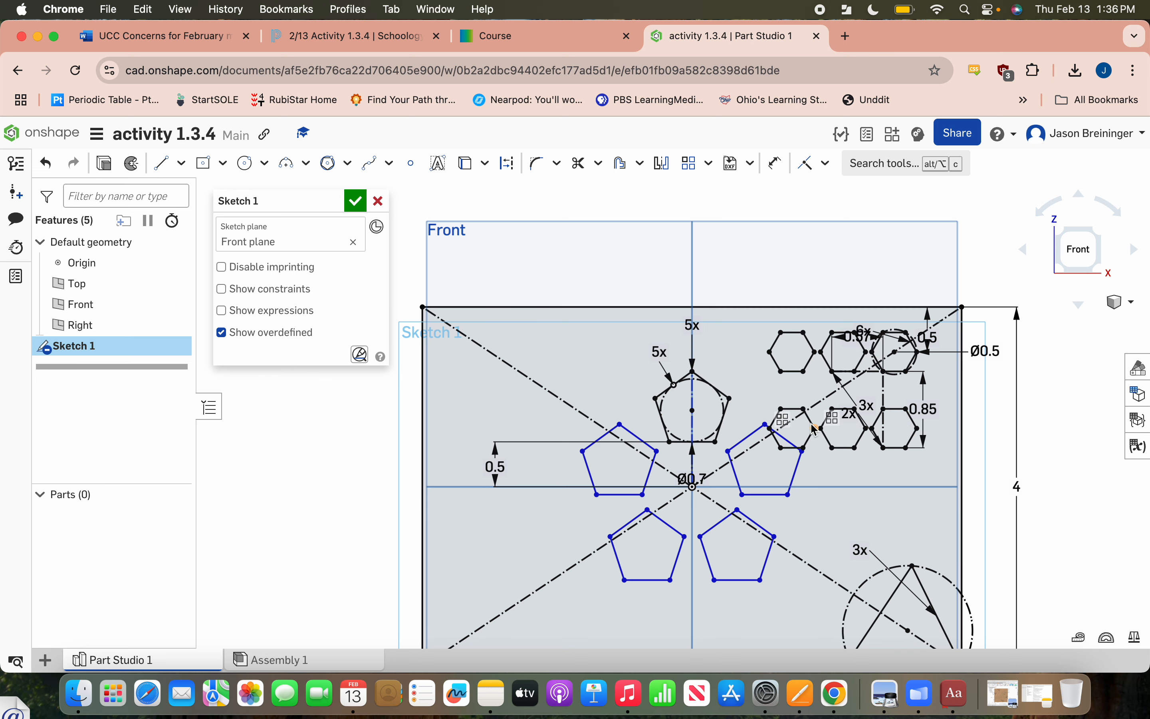
Delete all six sides of the lower-left hexagon in the rectangular pattern.
scroll(812, 418, "up", 5)
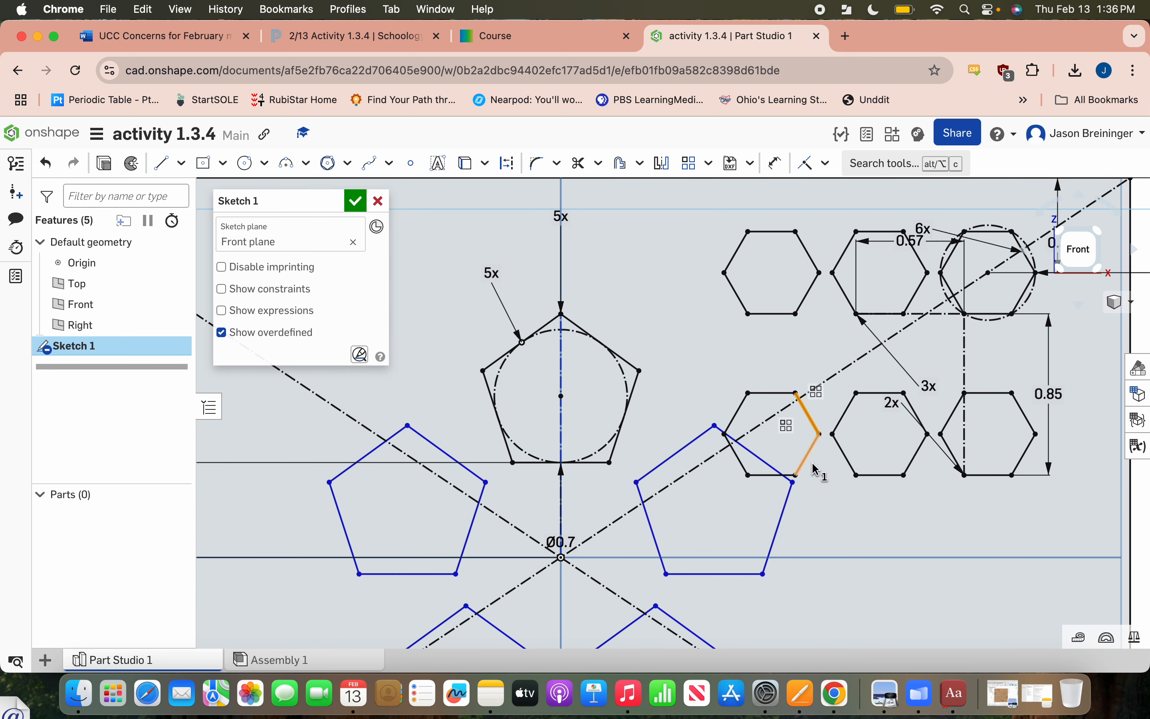
left_click(810, 412)
left_click(809, 454)
left_click(763, 476)
left_click(739, 465)
left_click(739, 402)
left_click(756, 393)
key("Delete")
Try a linear pattern of the triangle's three sides with 7 horizontal instances.
key("f")
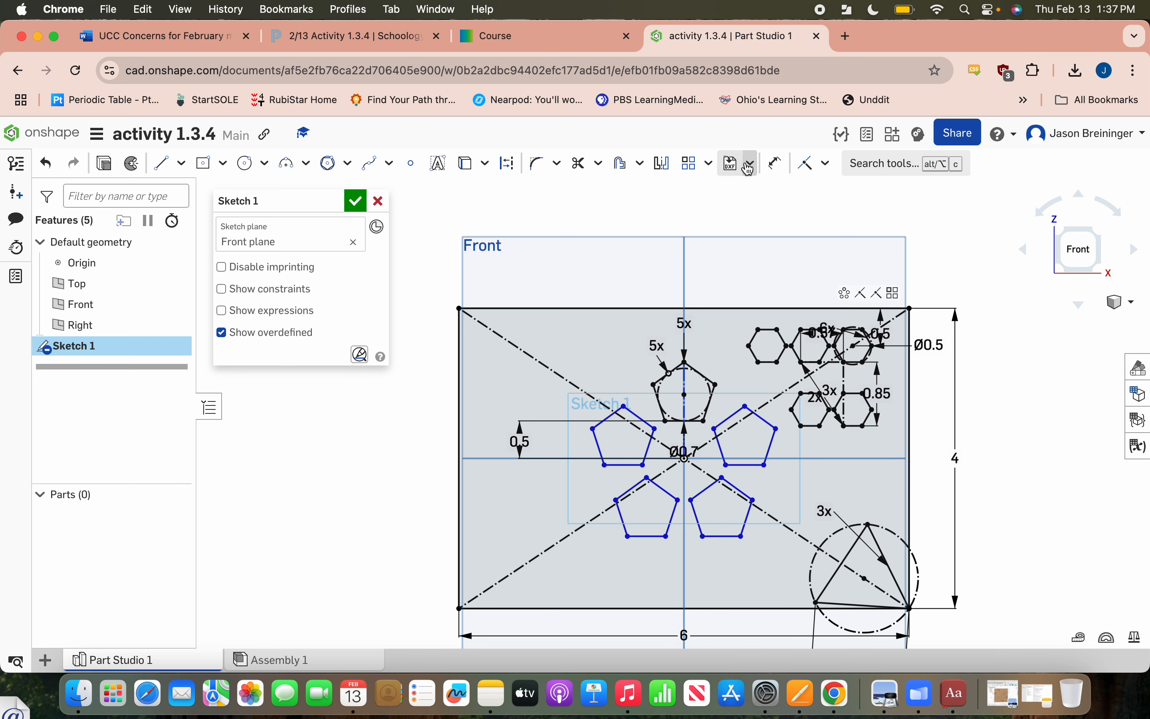
left_click(709, 164)
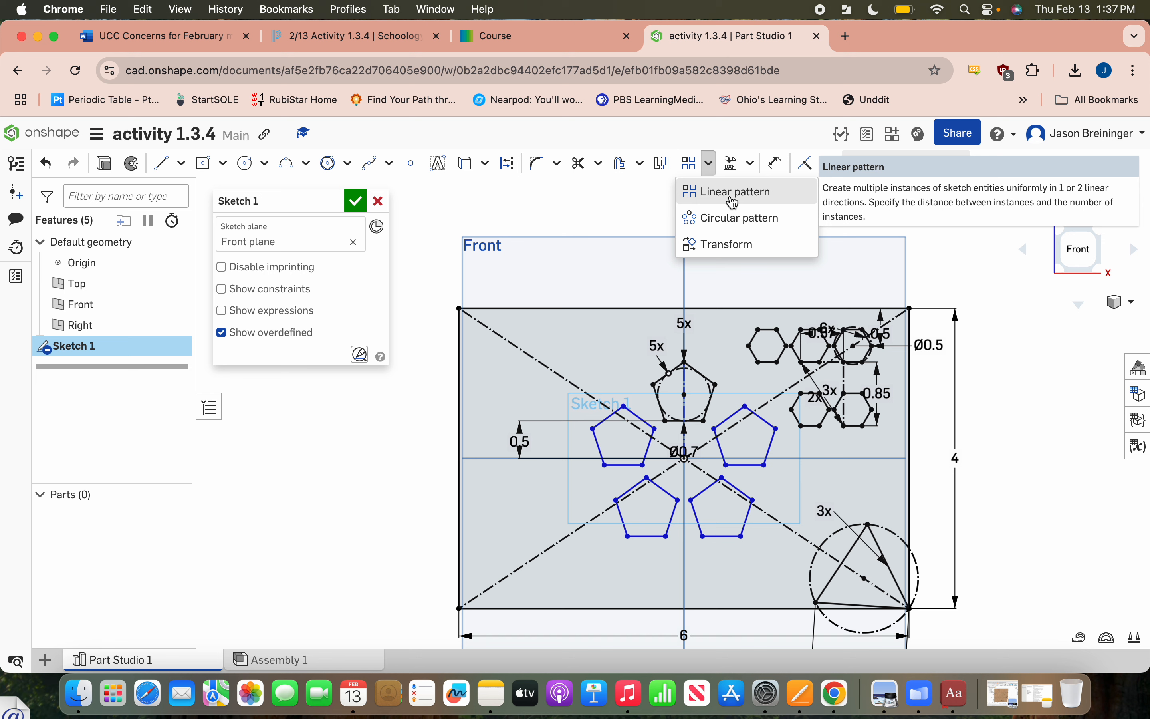
left_click(733, 202)
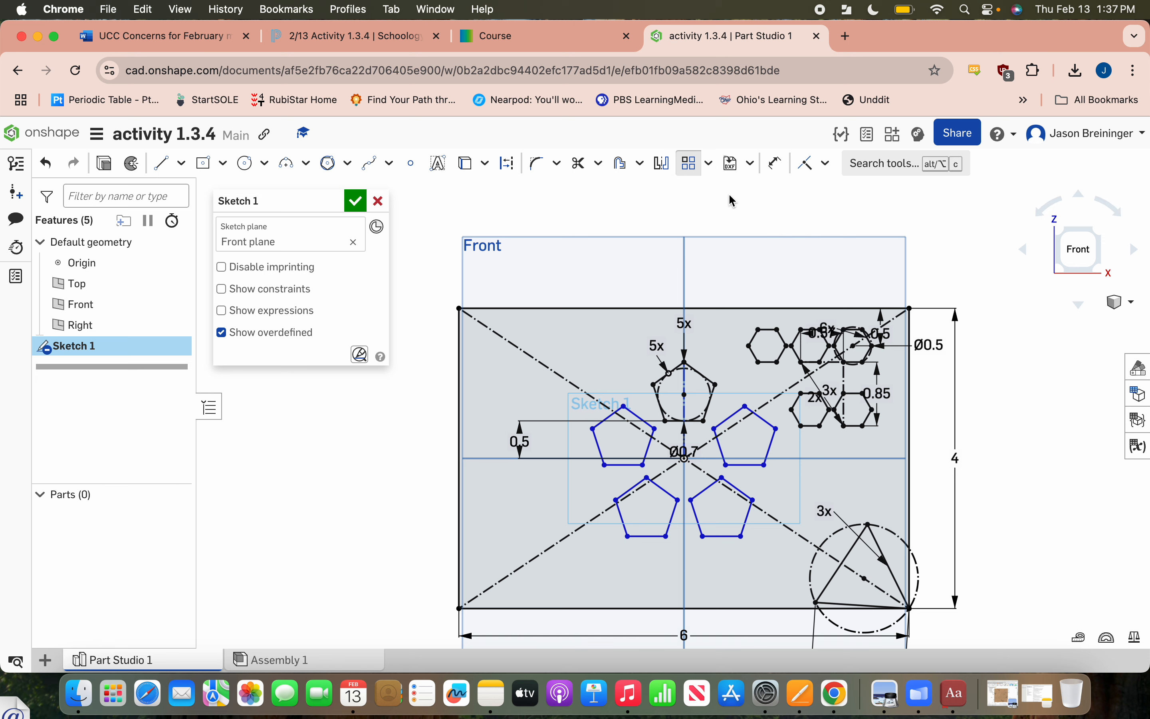
left_click(850, 561)
left_click(897, 584)
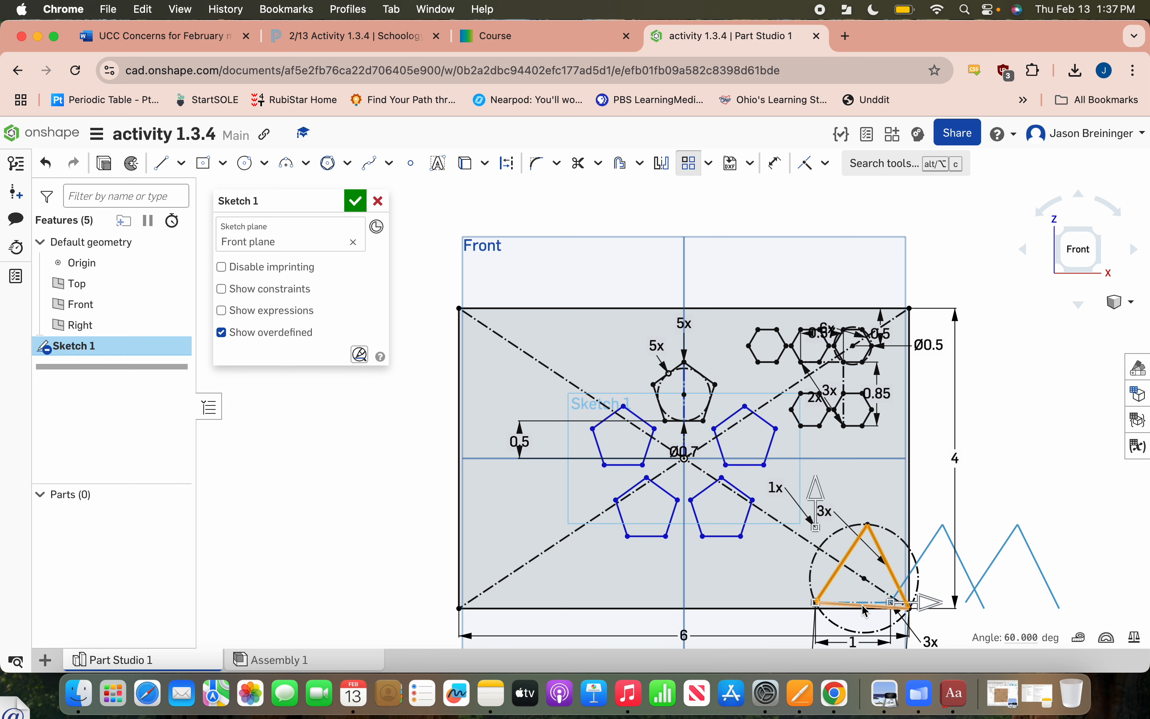
scroll(946, 634, "down", 2)
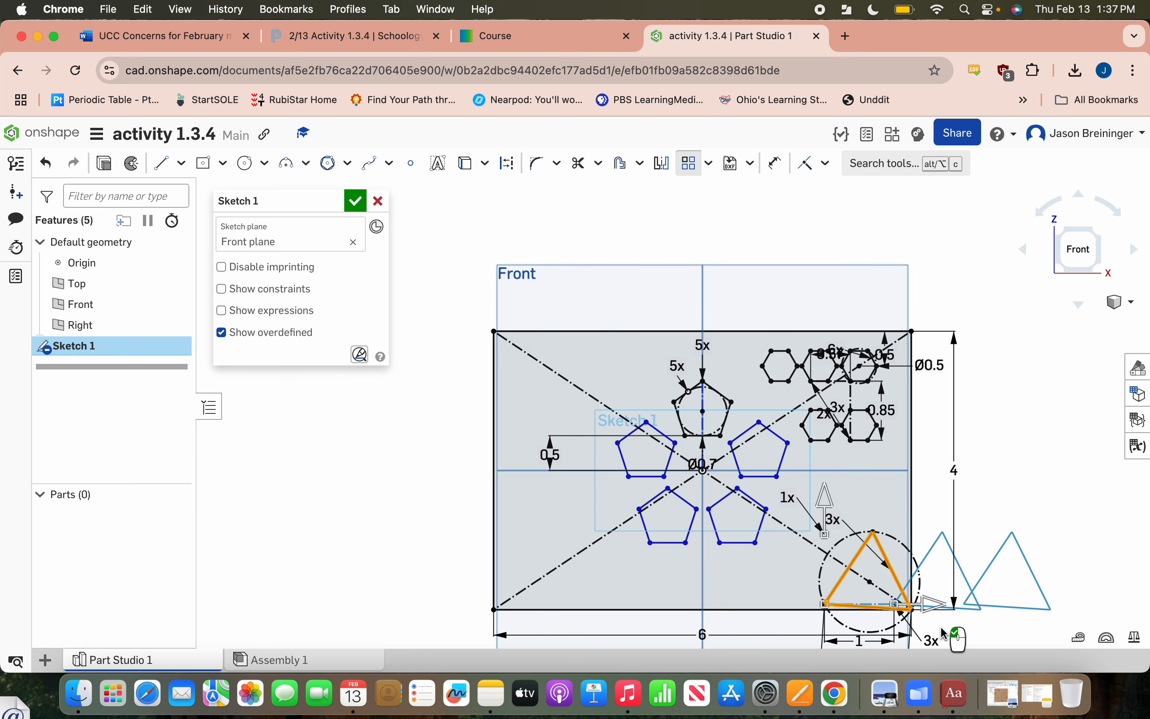
scroll(946, 634, "right", 3)
scroll(945, 633, "down", 1)
scroll(945, 633, "right", 1)
left_click(836, 564)
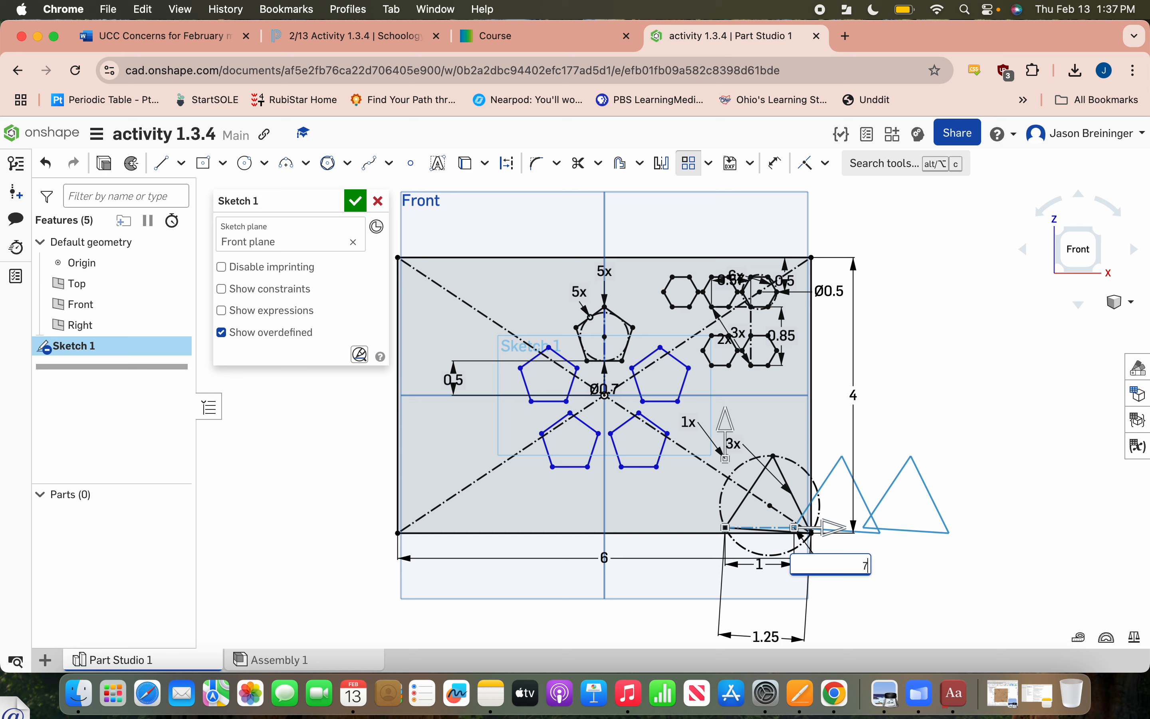
key("Return")
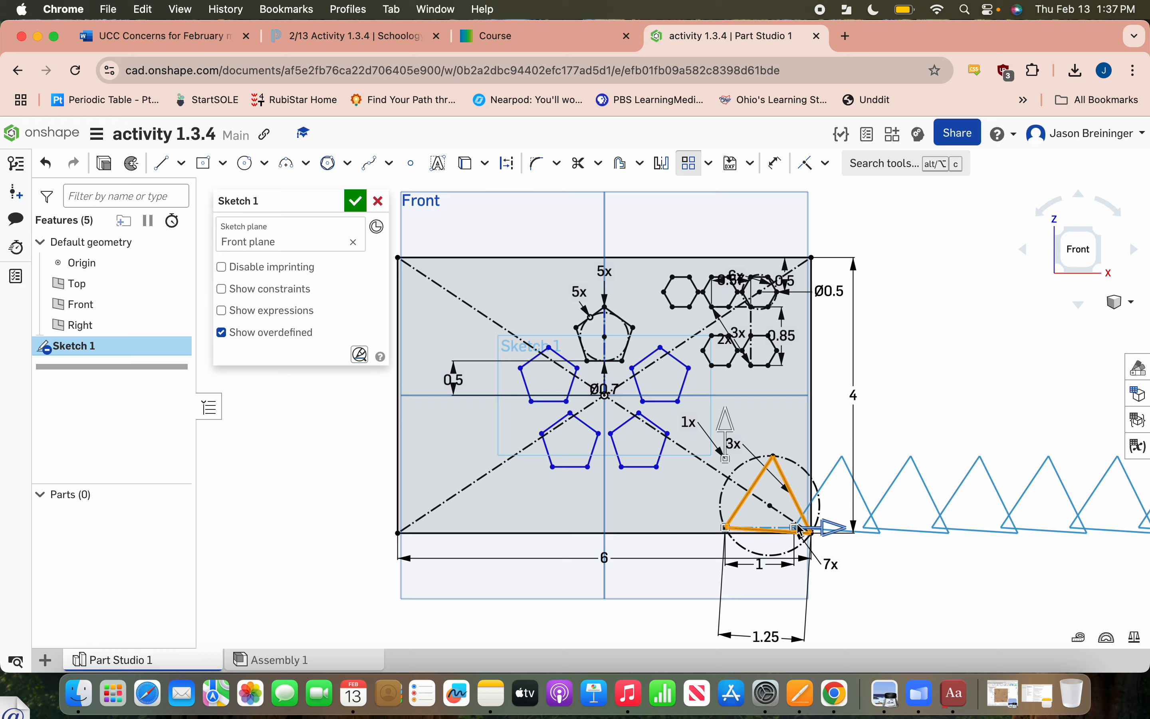
Direct the triangle pattern up and left near the rectangle's diagonal at about 0.168 in spacing and complete it.
scroll(798, 535, "up", 5)
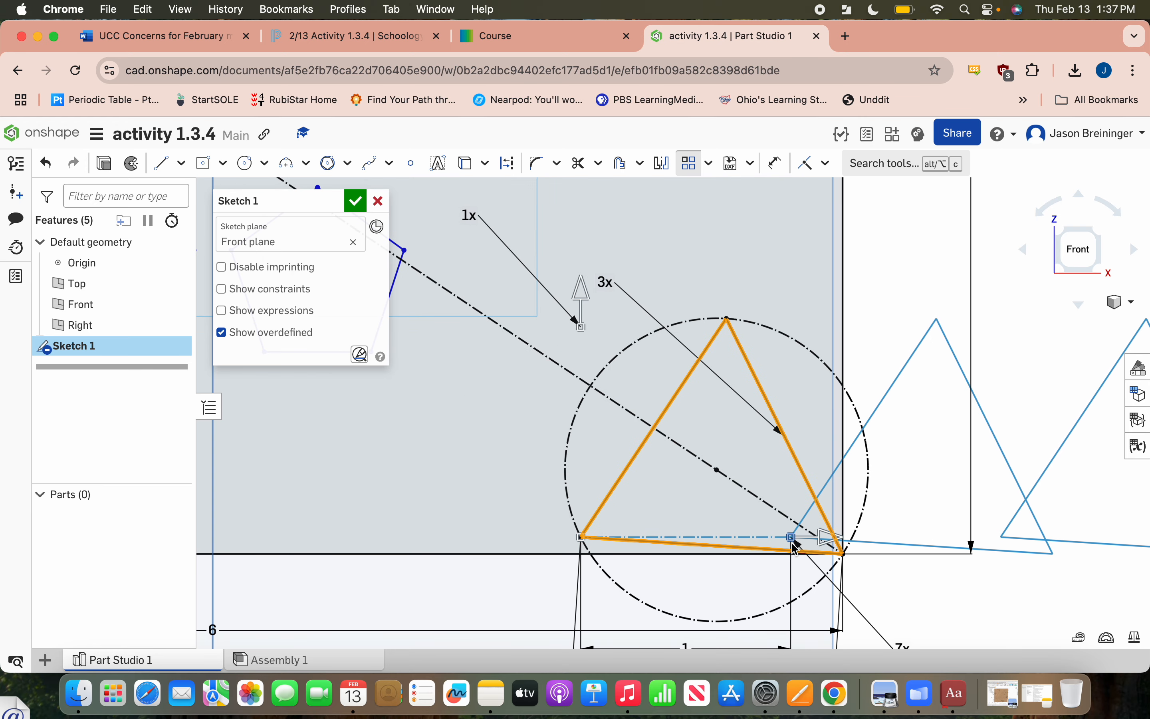
scroll(796, 546, "down", 5)
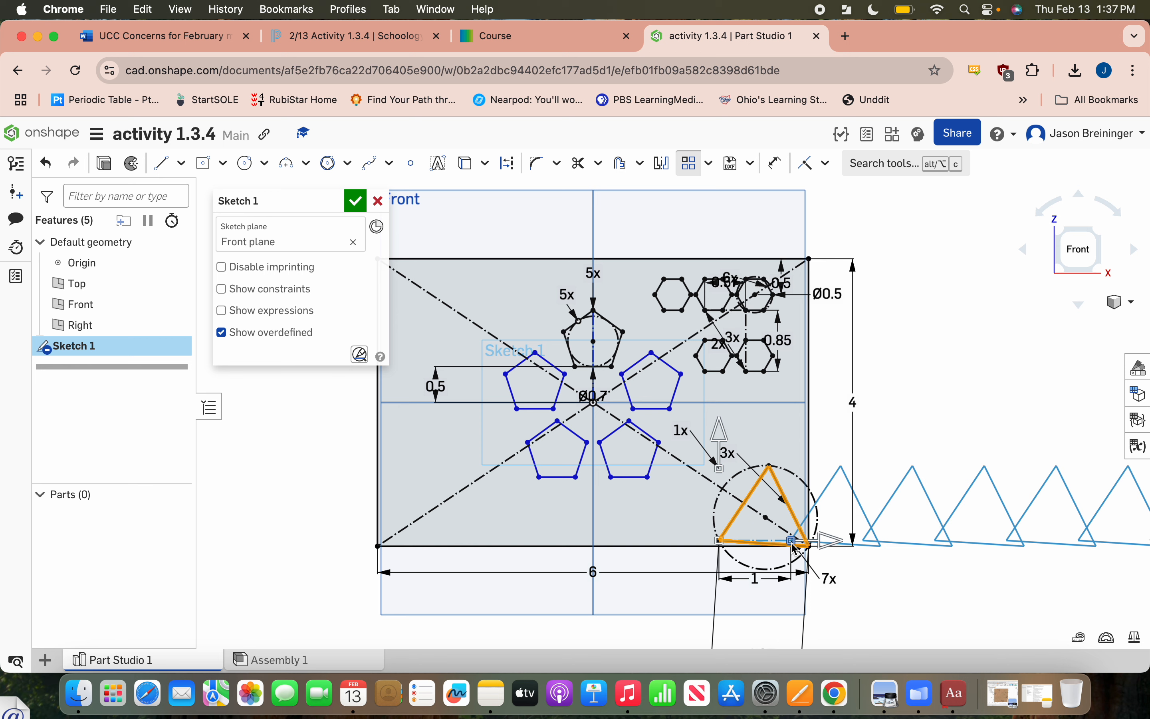
left_click_drag(795, 547, 711, 537)
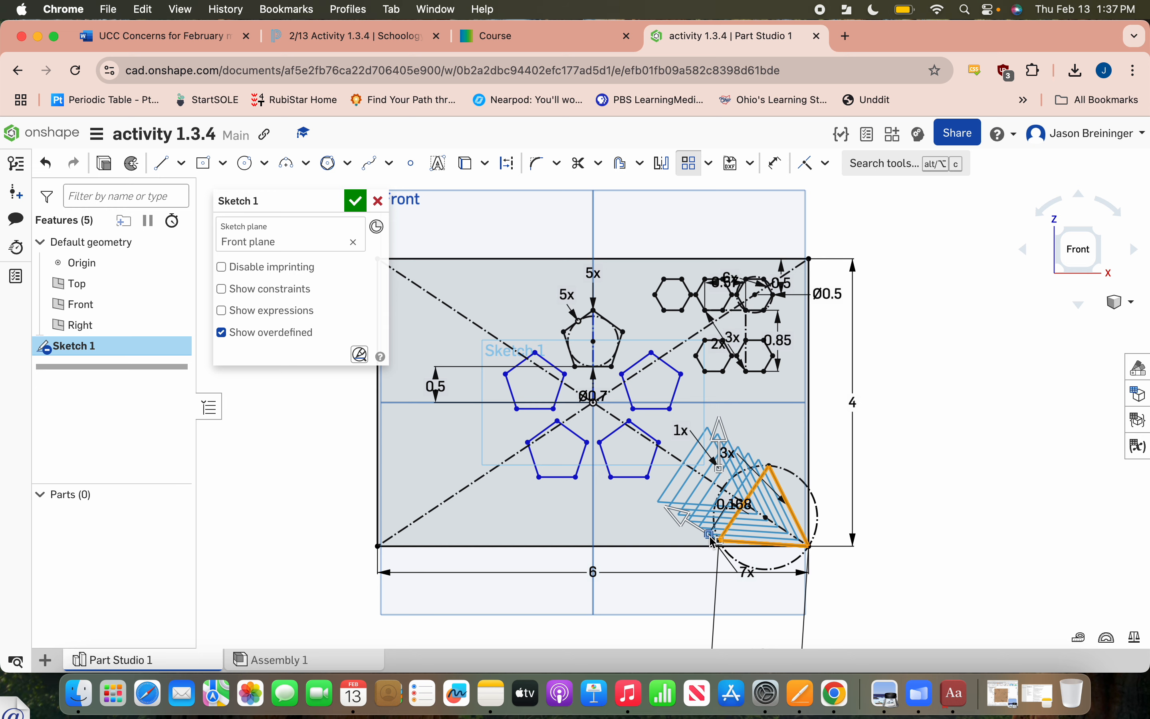
left_click(622, 529)
scroll(620, 528, "down", 3)
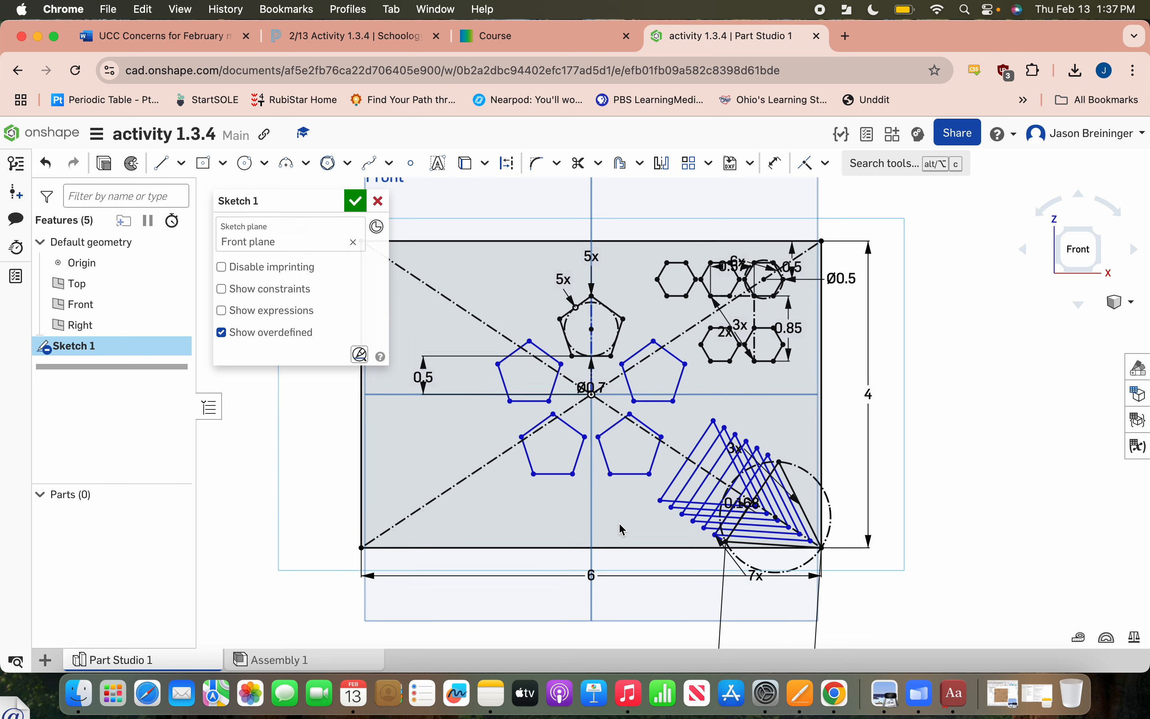
Compare the triangles with Figure 6 on the course page, then undo the triangle pattern in Onshape.
left_click(523, 36)
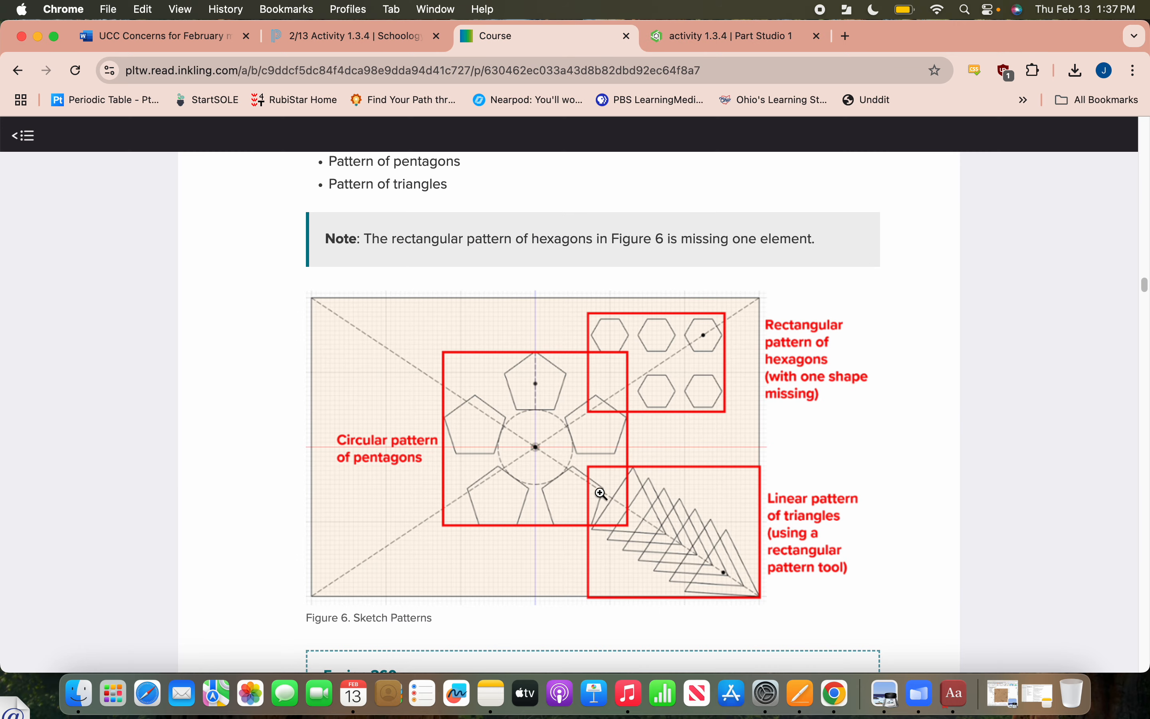
left_click(684, 33)
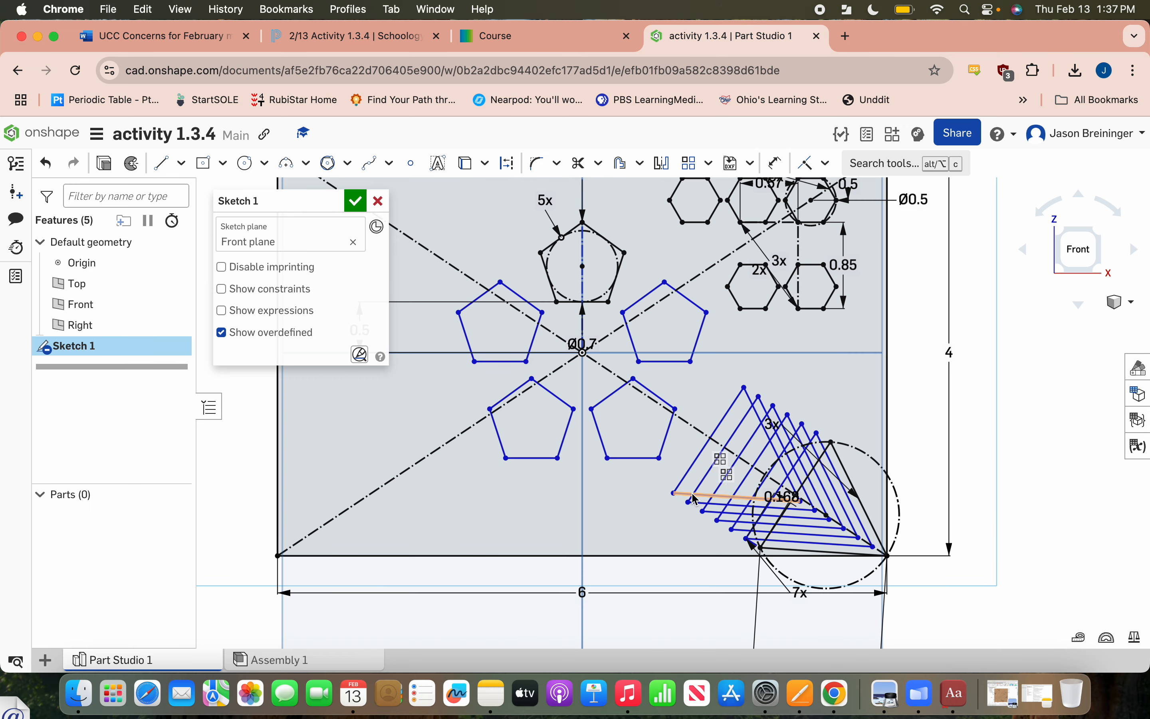
left_click(653, 482)
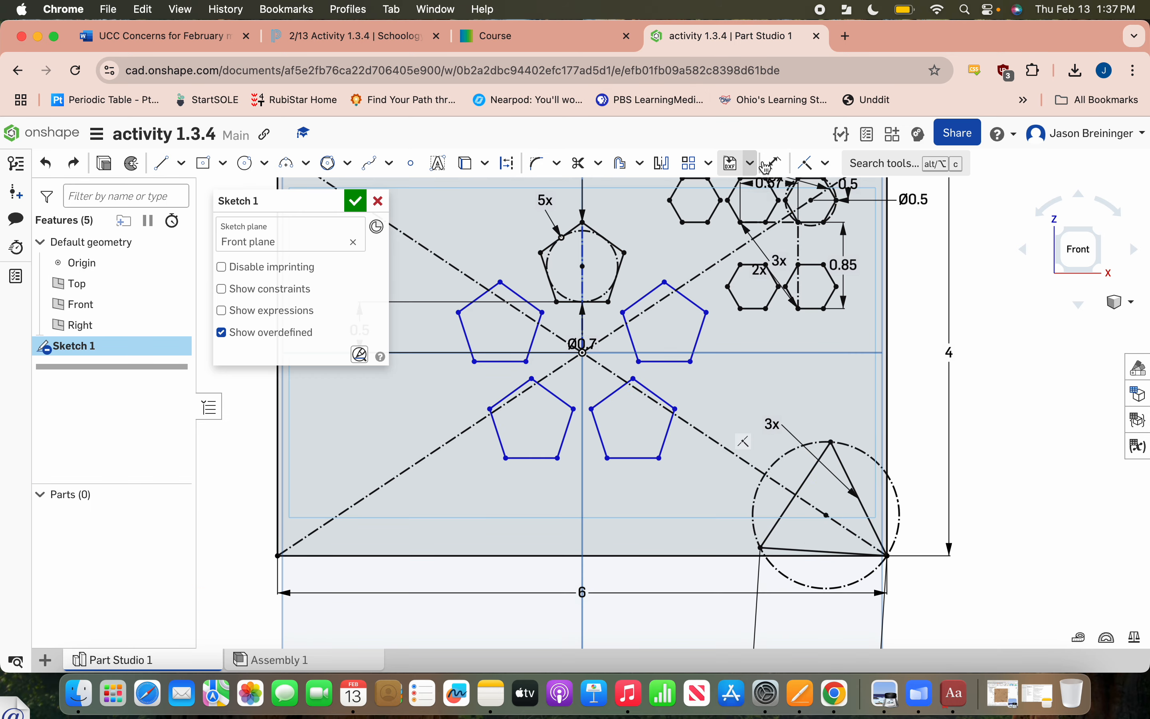
Start a linear pattern of all three triangle sides and set its horizontal count to 7.
left_click(691, 174)
left_click(805, 482)
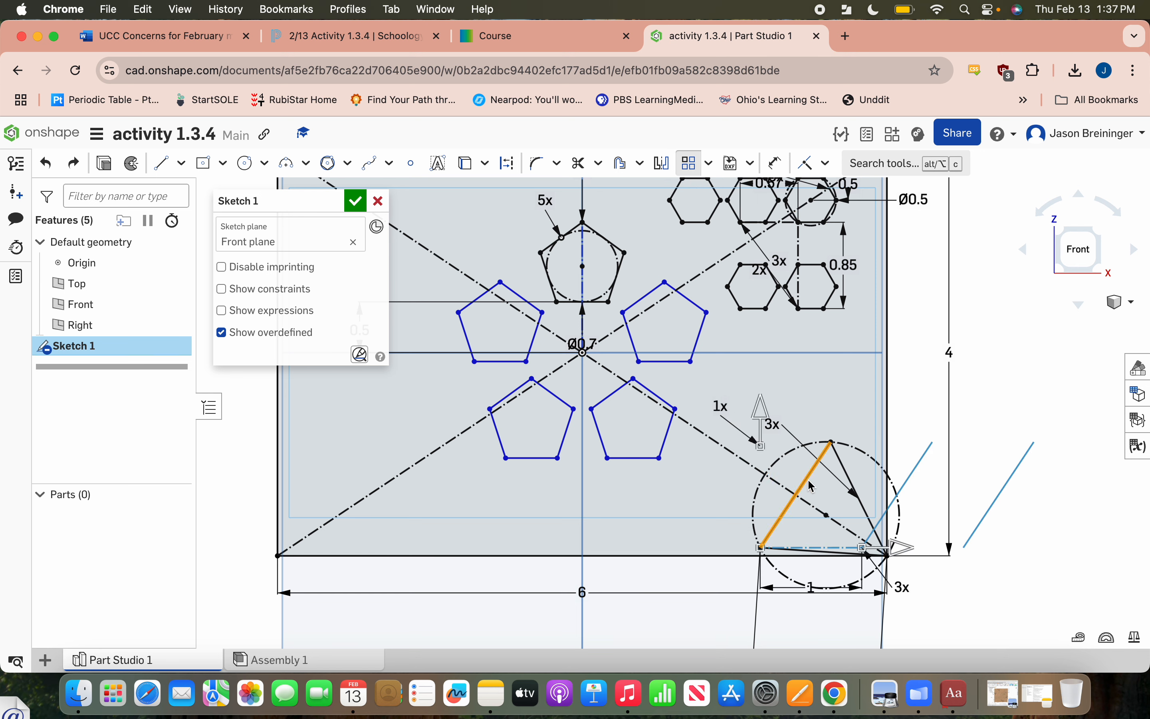
left_click(850, 481)
left_click(837, 549)
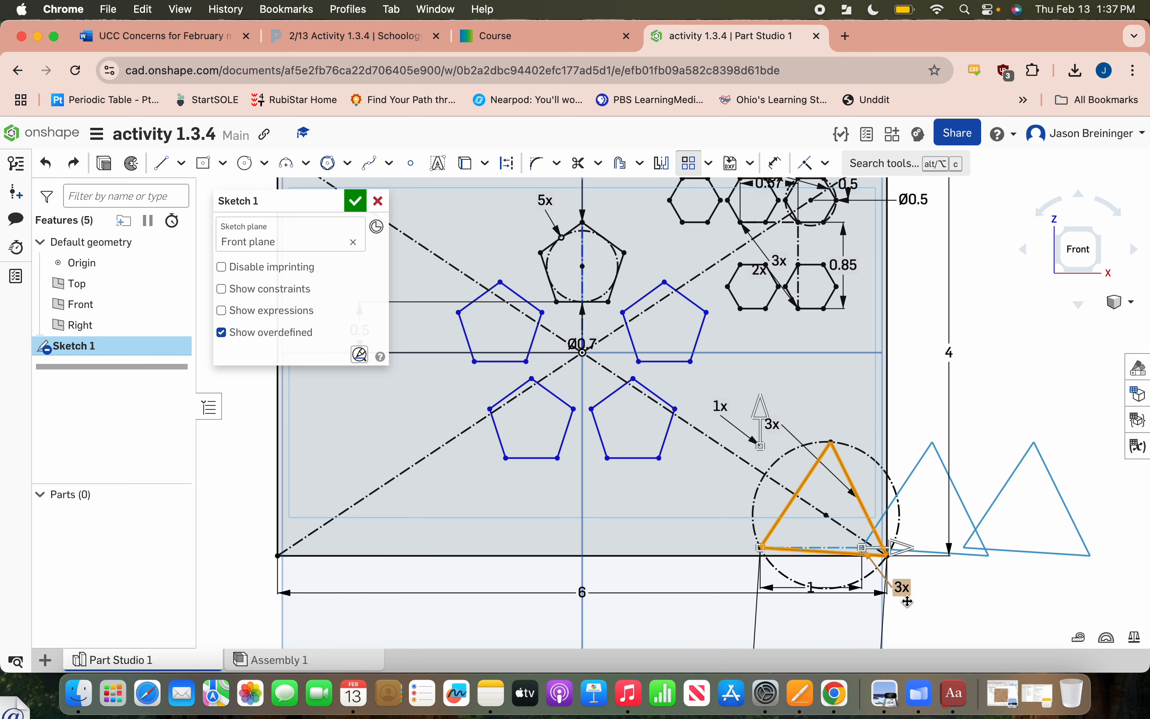
left_click(903, 589)
type("7")
key("Return")
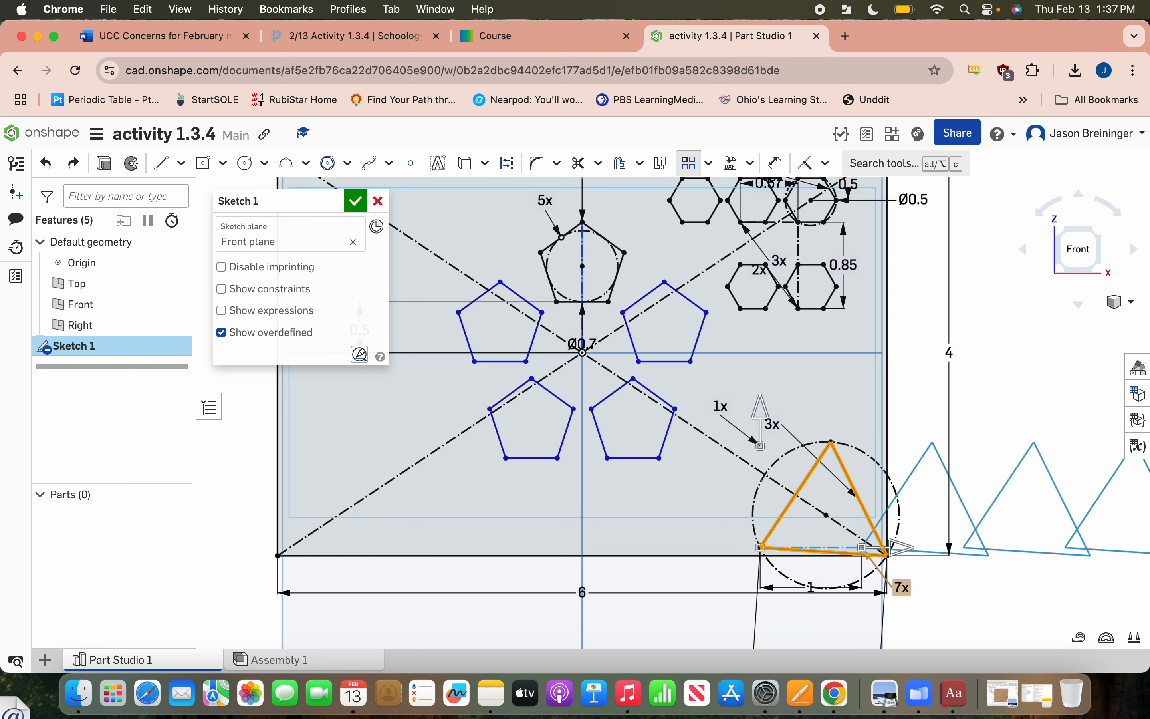
Direct the seven triangles up and left along the rectangle's diagonal at about 0.182 in spacing and complete the pattern.
left_click_drag(814, 553, 749, 539)
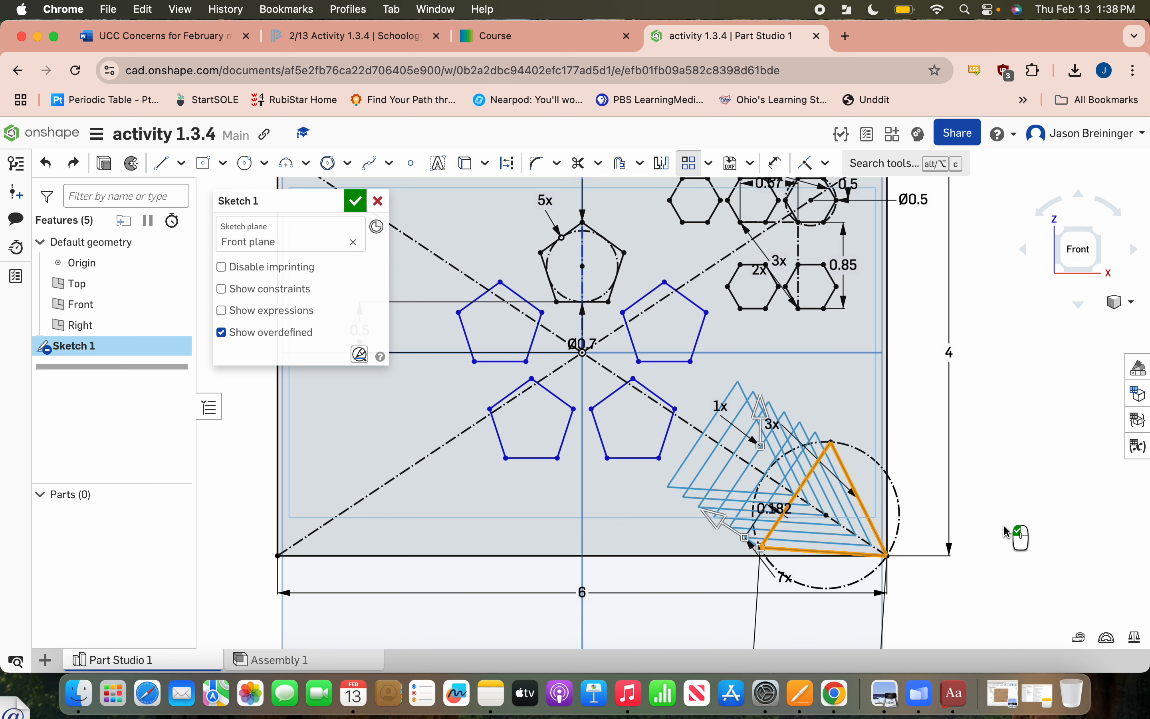
left_click(1033, 546)
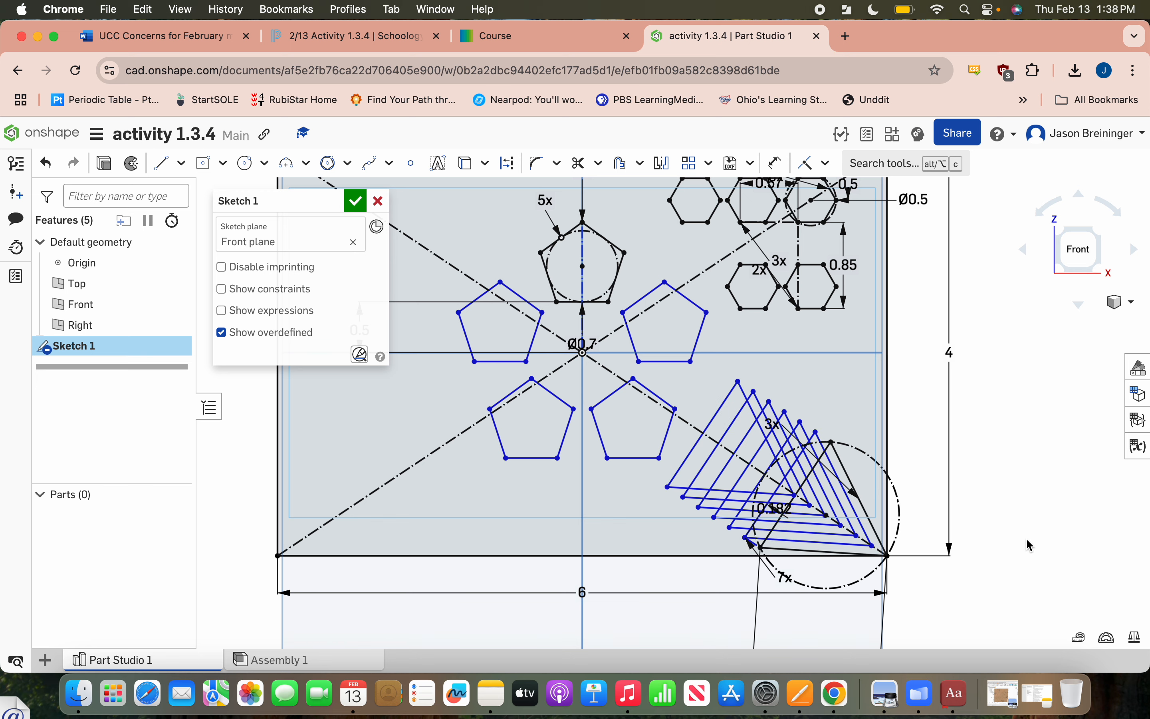
key("f")
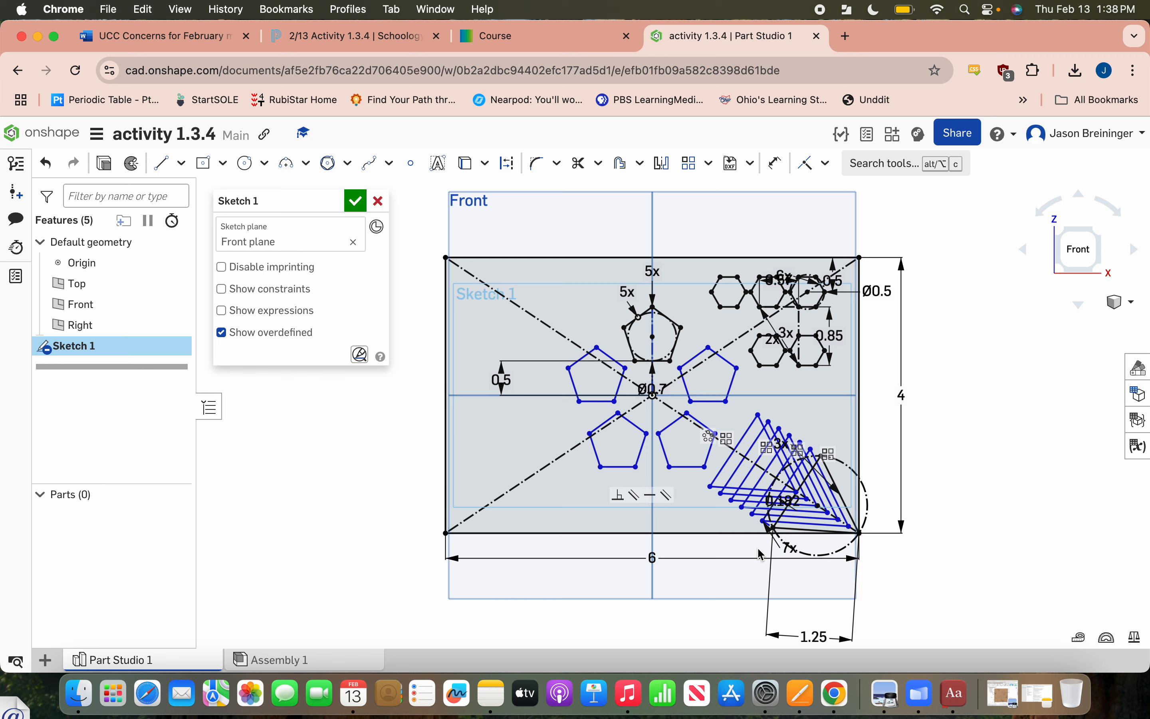
Read steps 8 and 9 on the course page and examine which shapes are cut out of the flat plate in Figure 7.
left_click(522, 35)
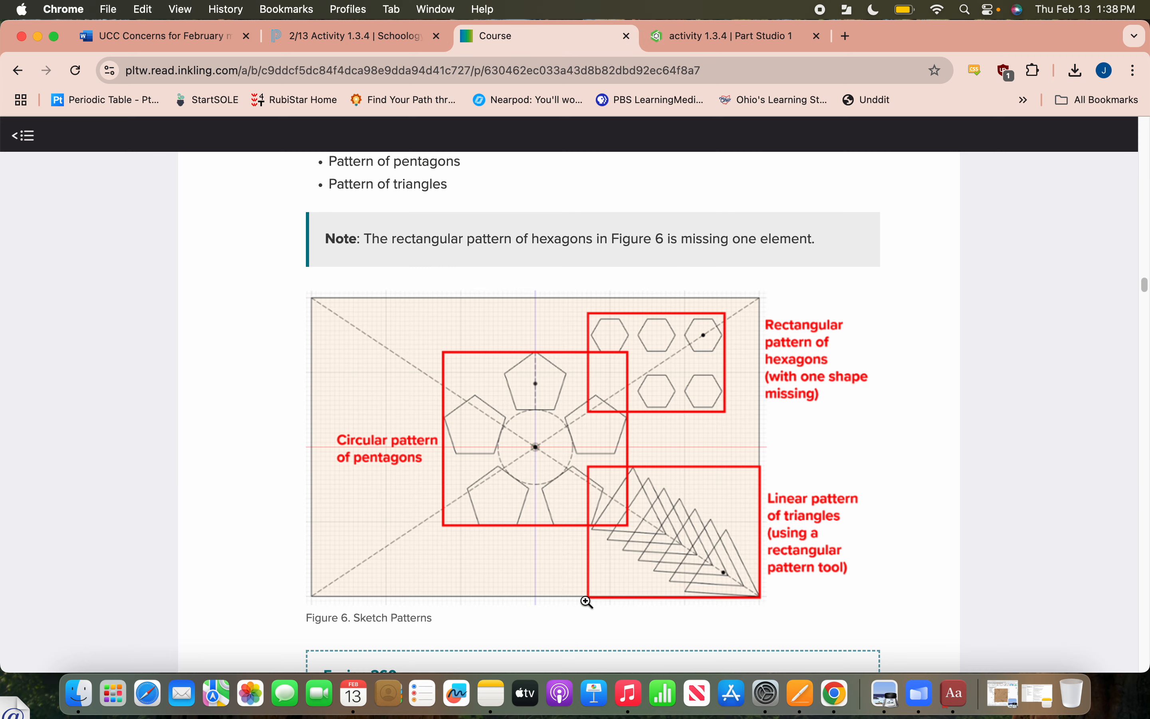
scroll(513, 367, "down", 10)
scroll(513, 366, "up", 2)
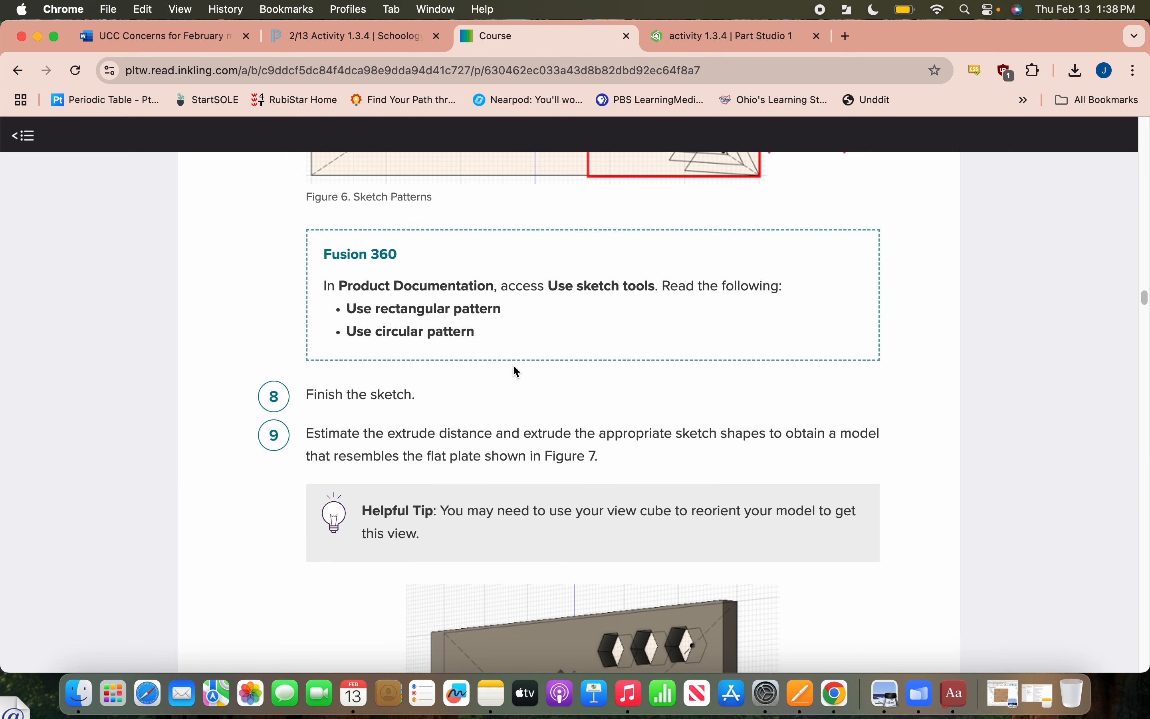
scroll(380, 452, "down", 3)
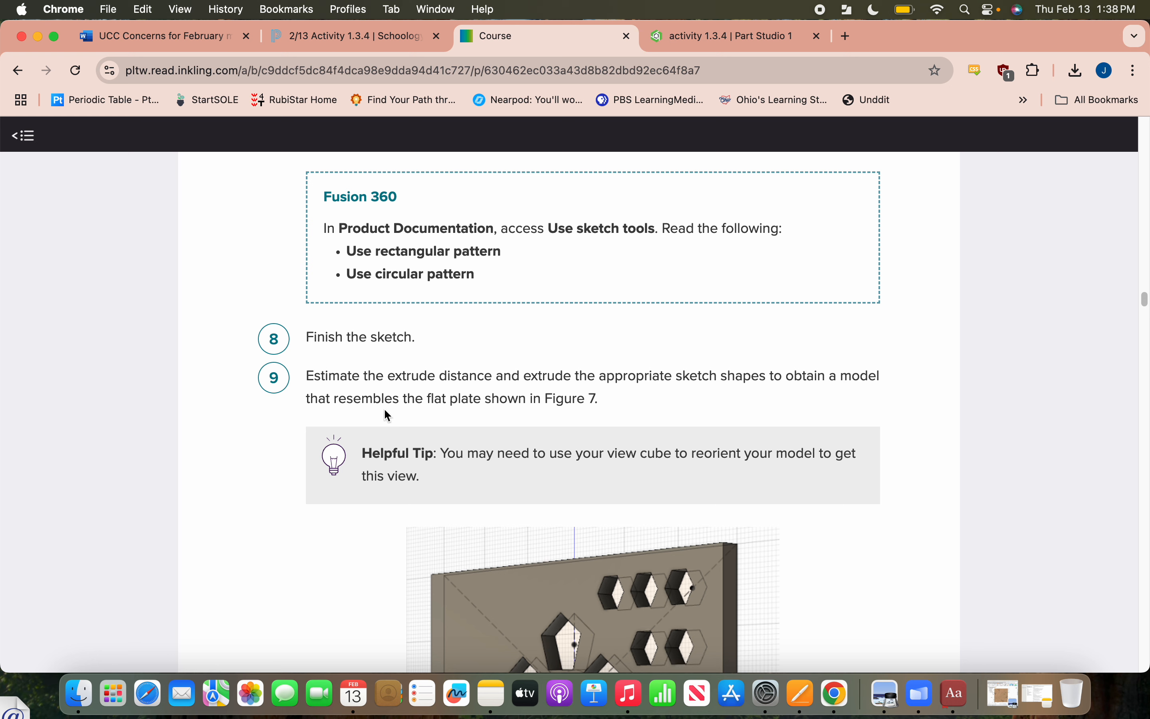
scroll(470, 397, "down", 4)
scroll(543, 458, "down", 5)
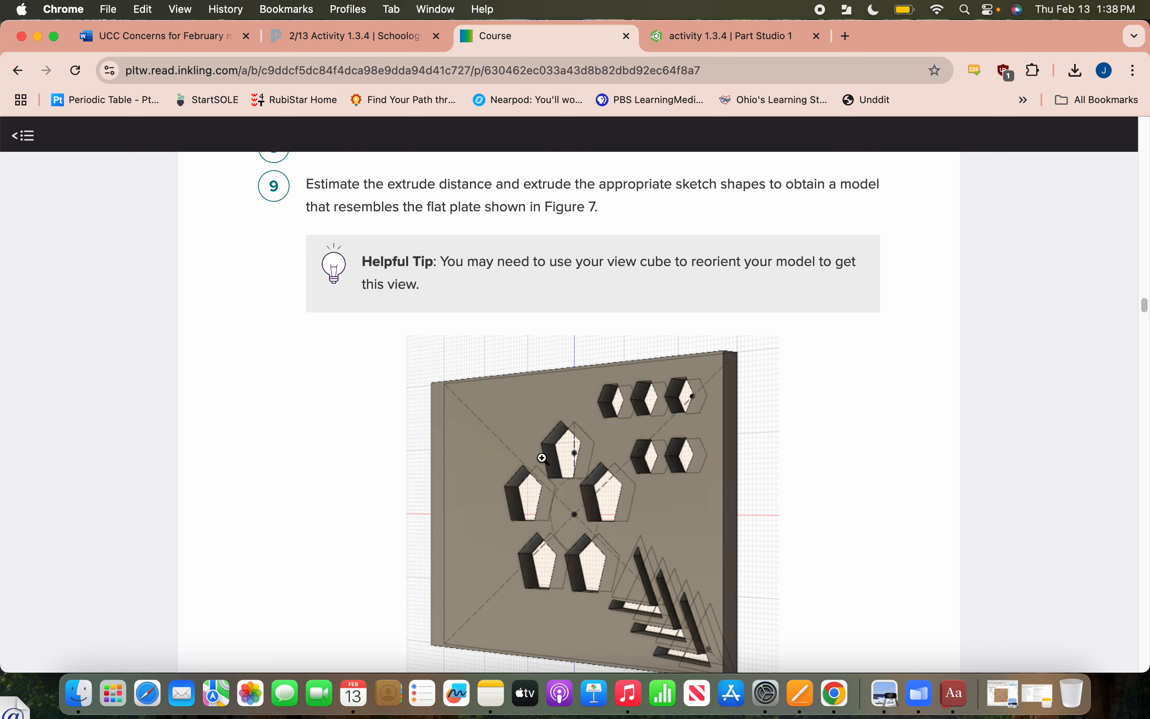
scroll(597, 561, "down", 5)
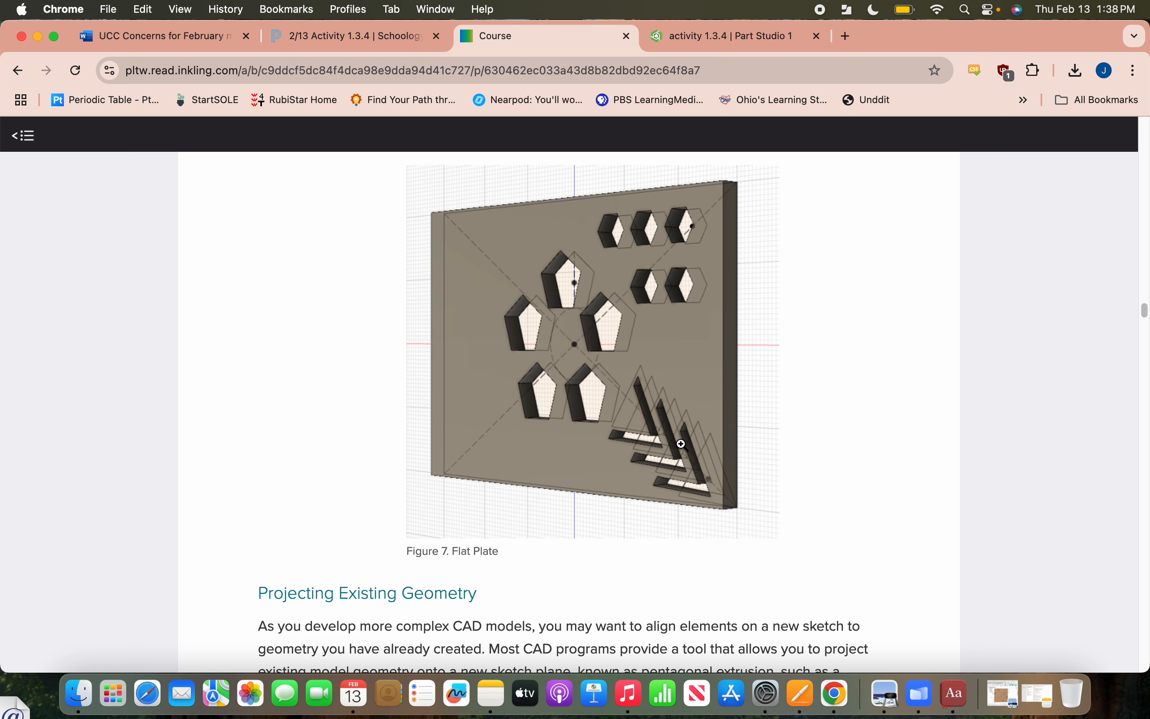
scroll(580, 521, "up", 3)
Return to Onshape and finish Sketch 1.
left_click(712, 38)
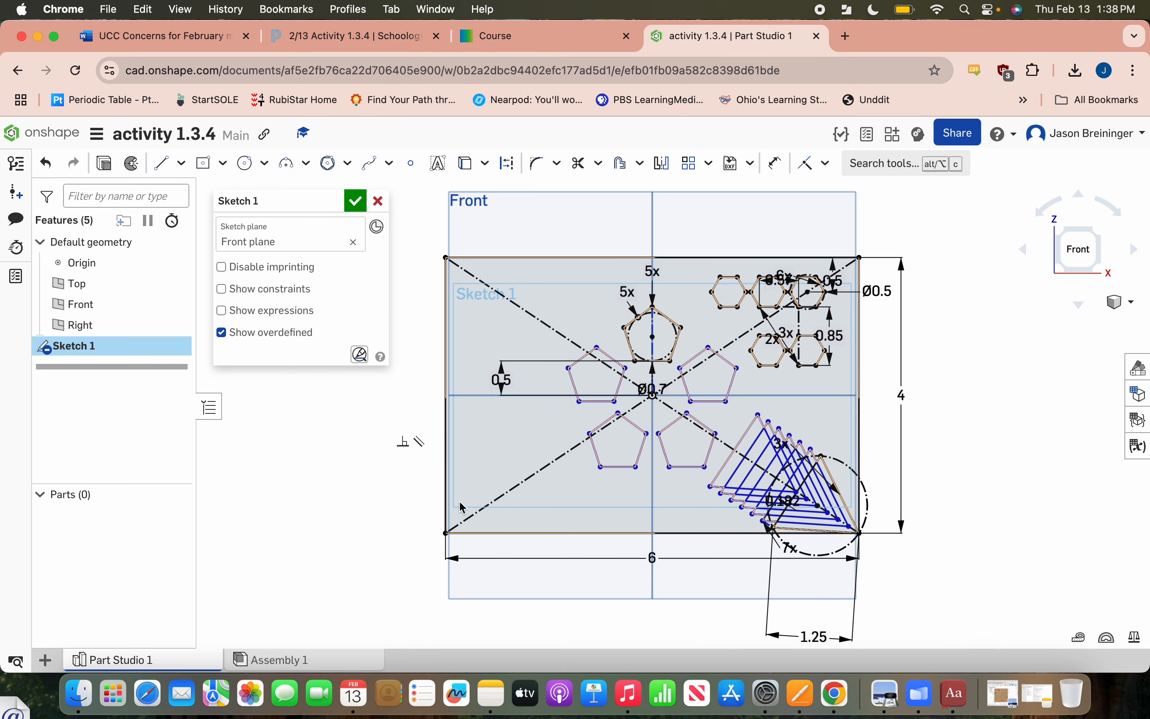
left_click(354, 202)
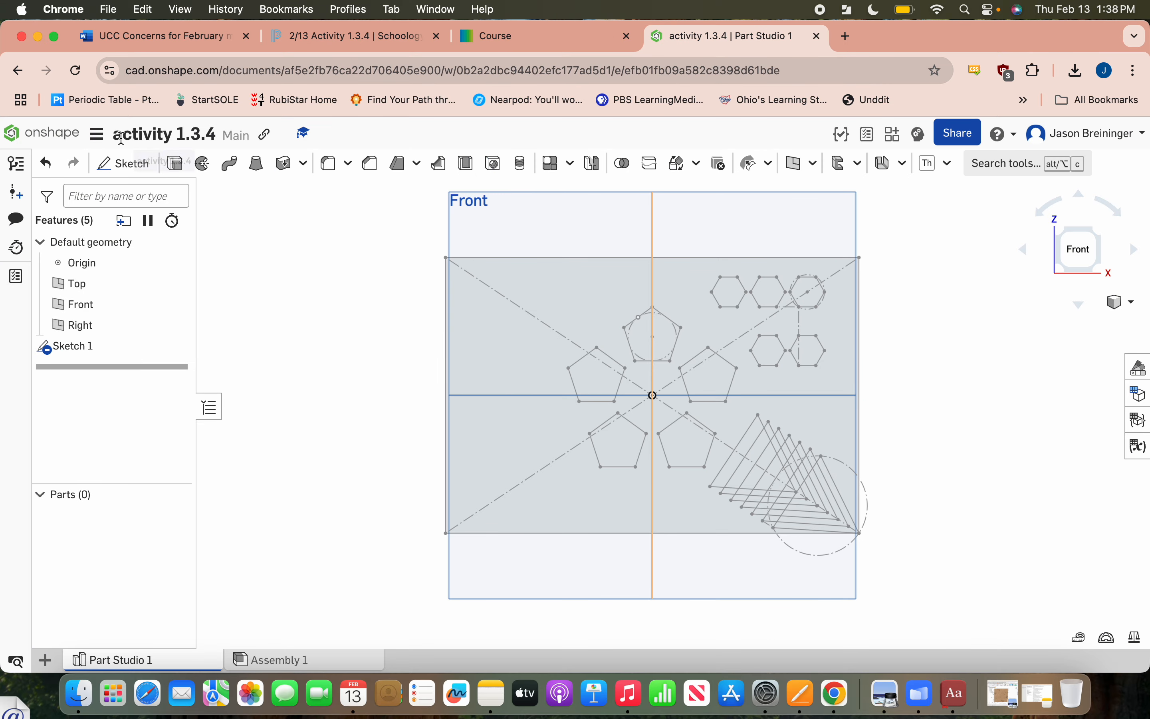
Start a new solid blind extrusion using the faces of Sketch 1.
left_click(175, 166)
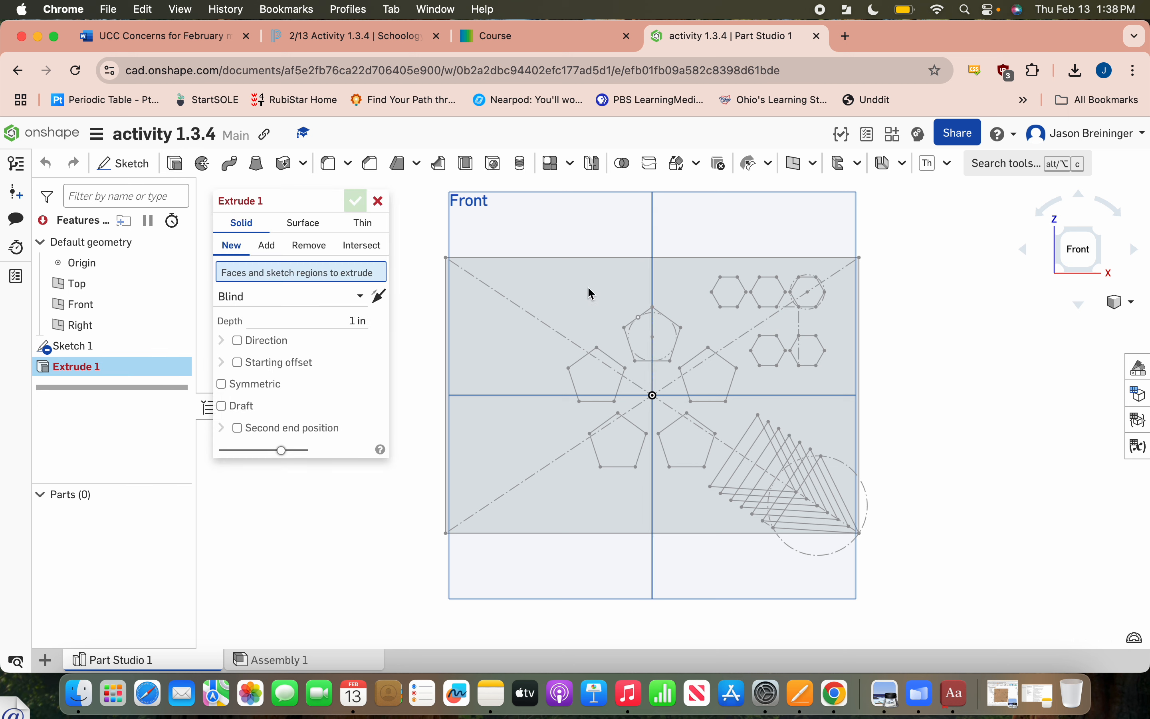
left_click(70, 346)
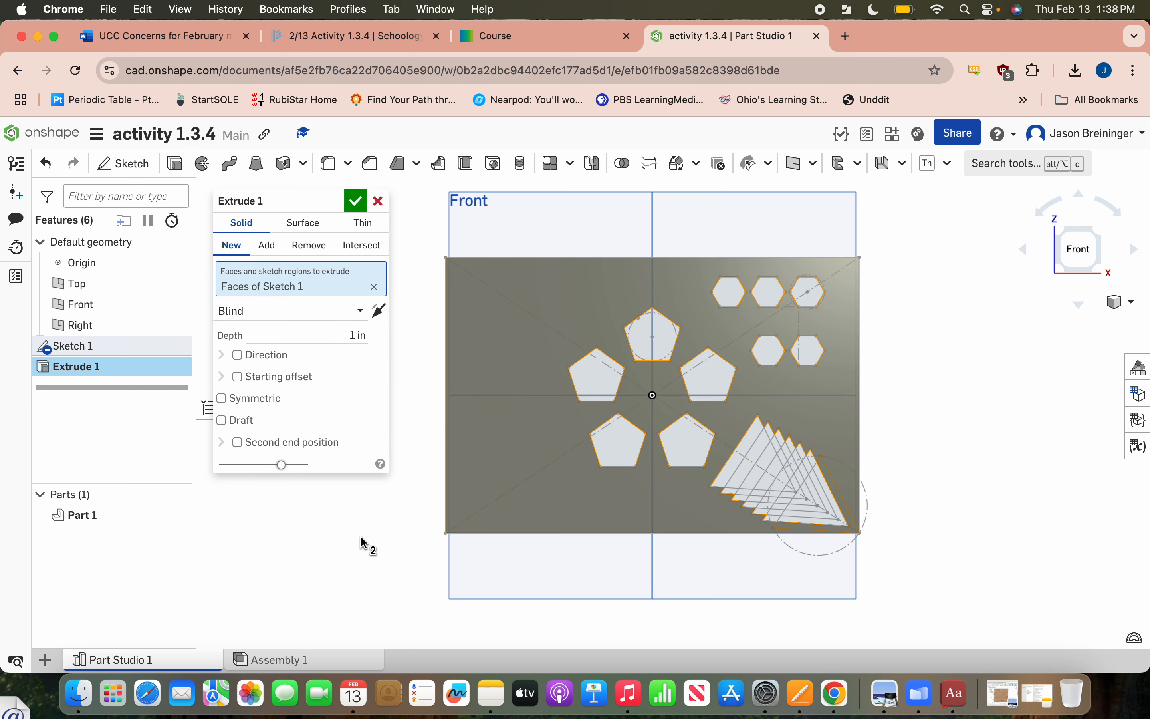
scroll(636, 411, "up", 5)
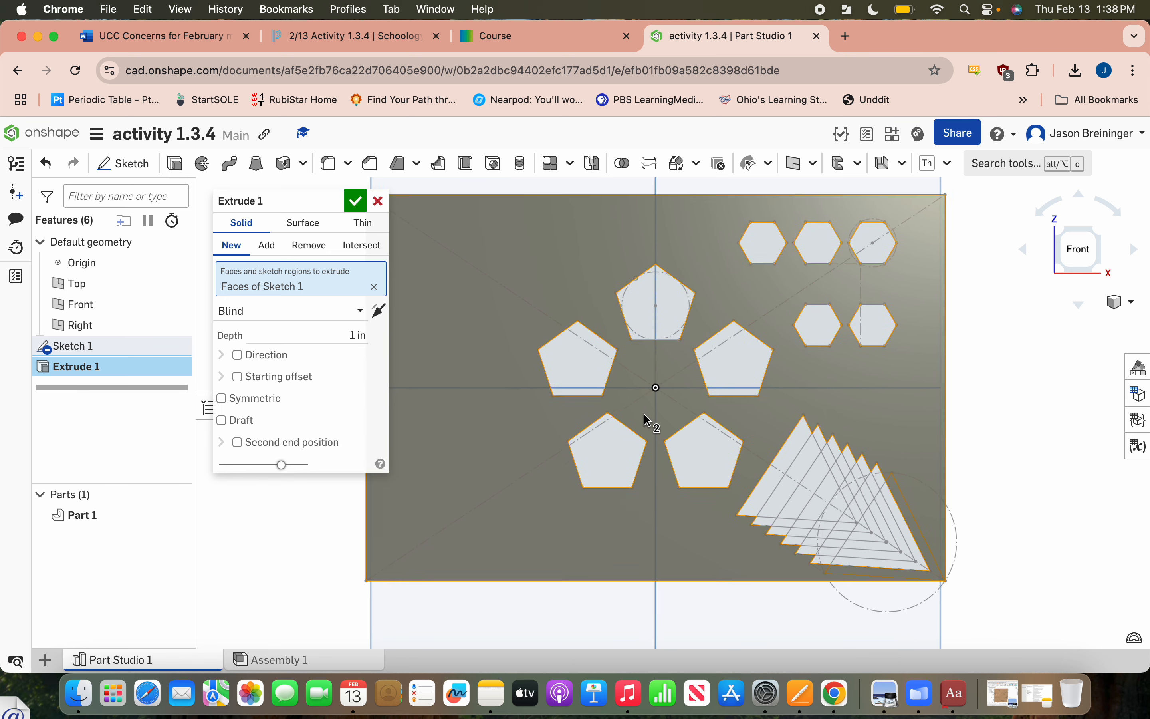
scroll(714, 411, "down", 1)
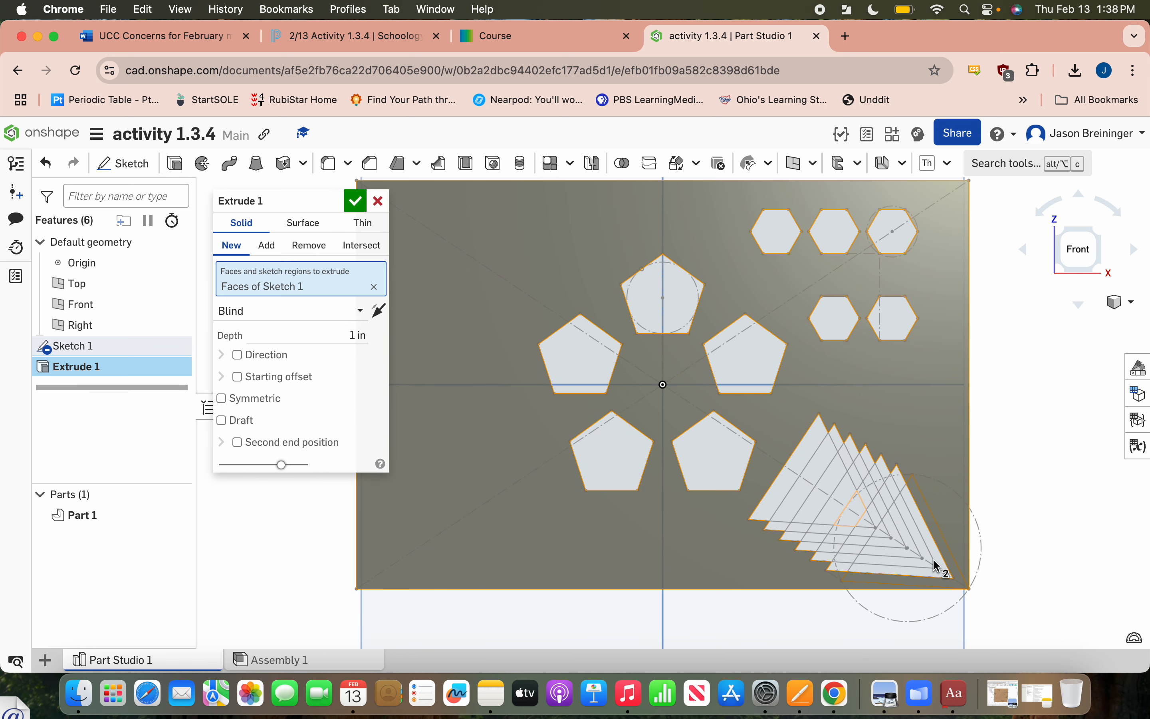
Check in Figure 7 on the course page which triangle bands are cut out of the plate, and return to Onshape.
left_click(519, 38)
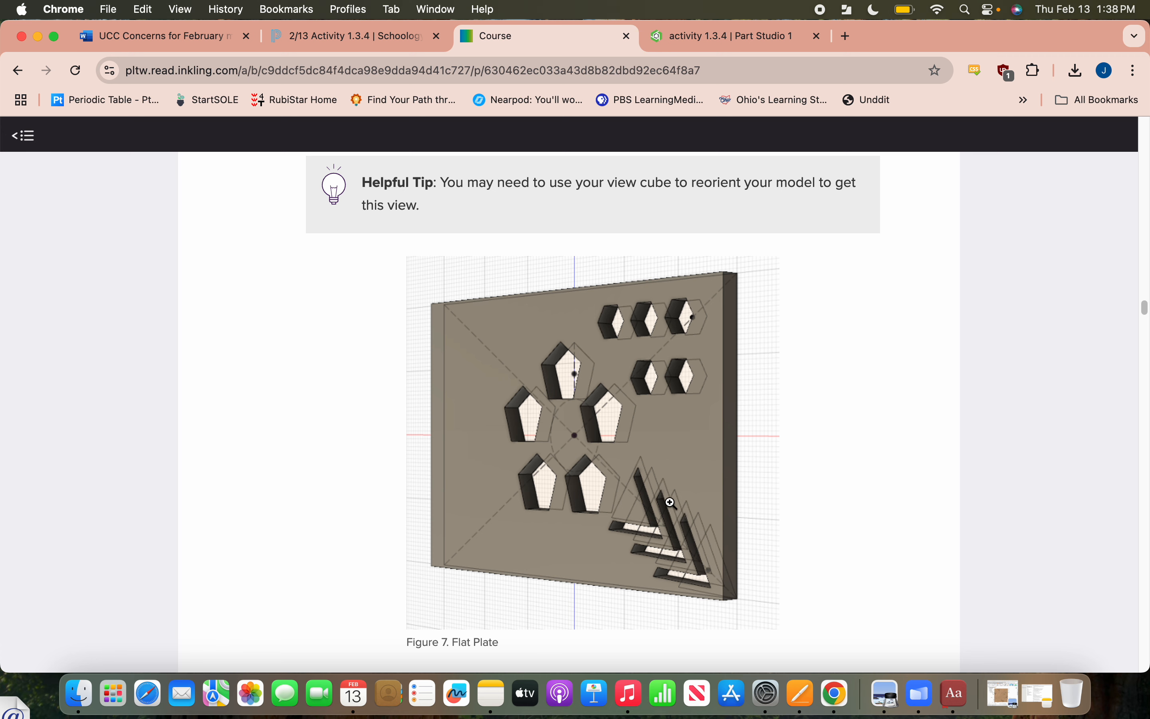
left_click(697, 40)
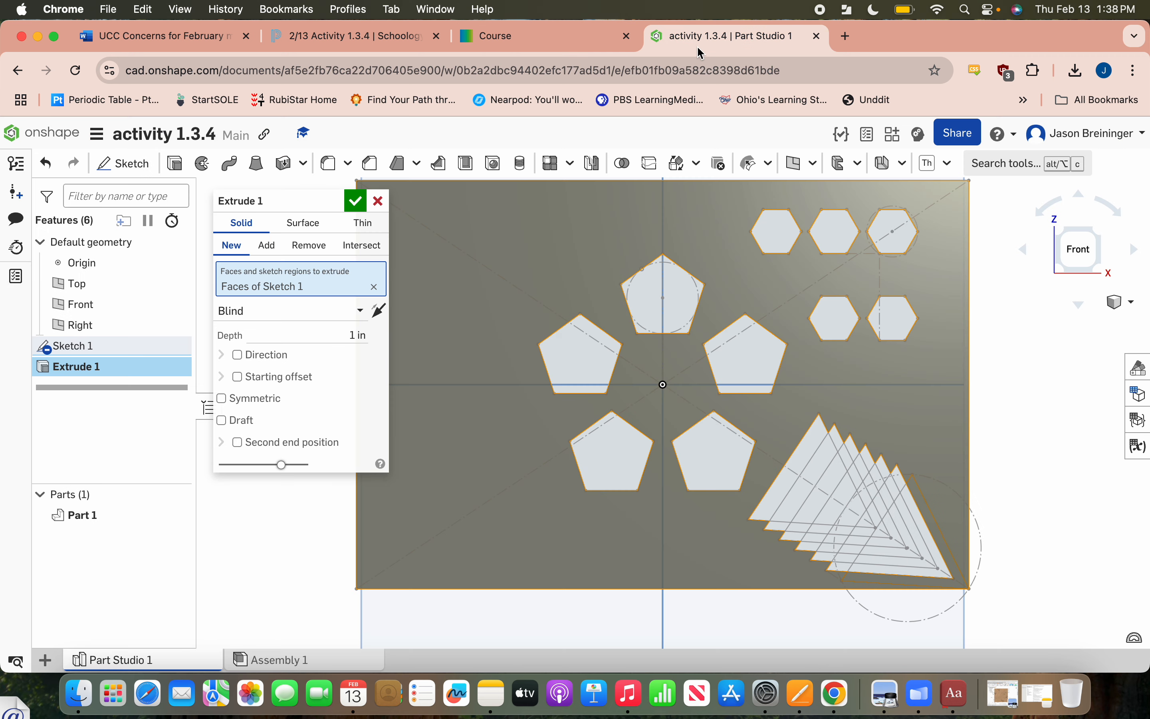
scroll(961, 590, "up", 5)
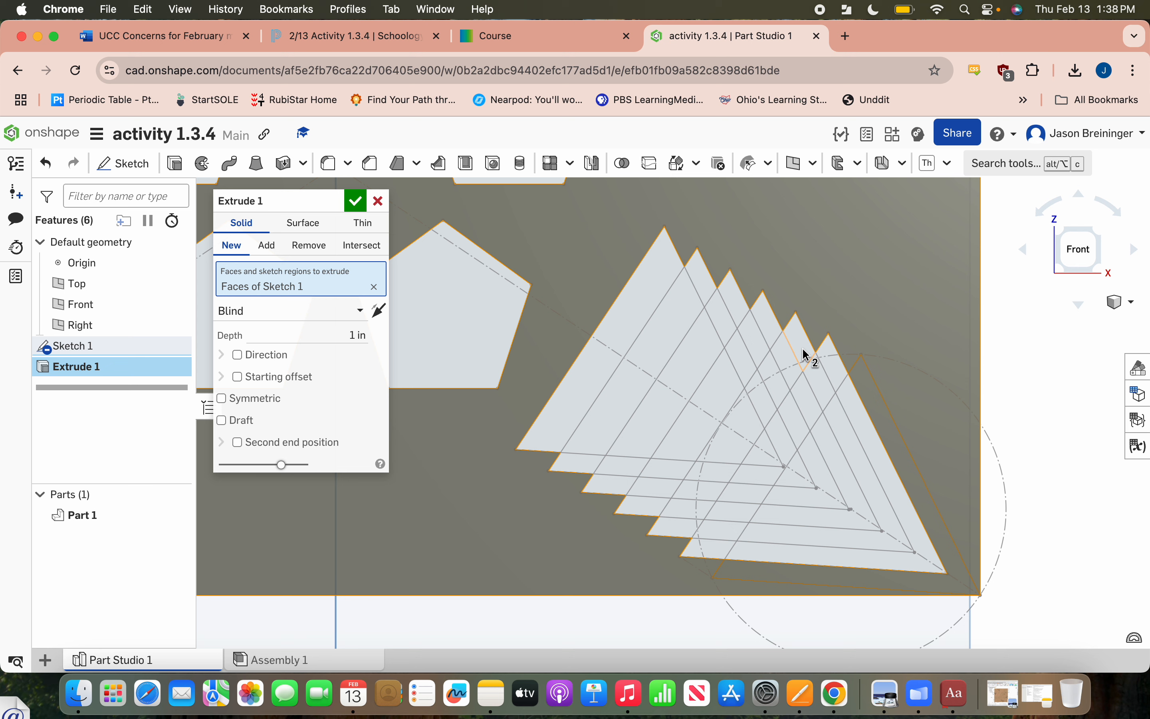
Try adding the bands of the second and fourth triangles from the plate's corner to the extrusion.
left_click(879, 464)
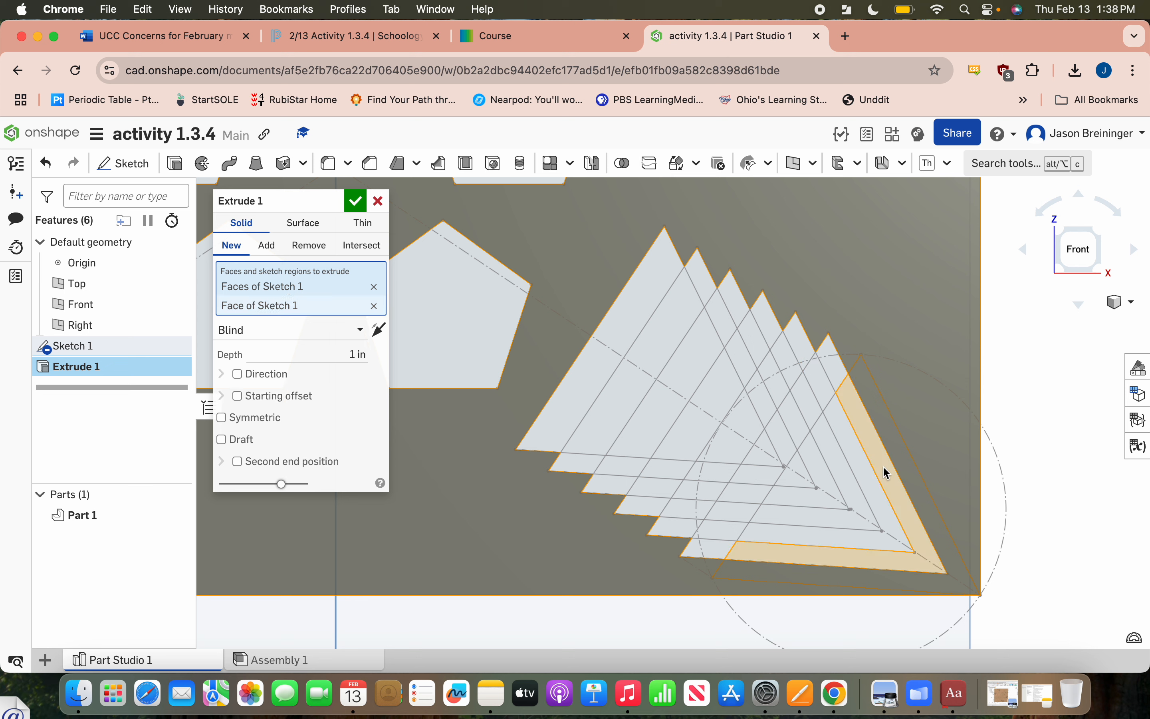
left_click(834, 367)
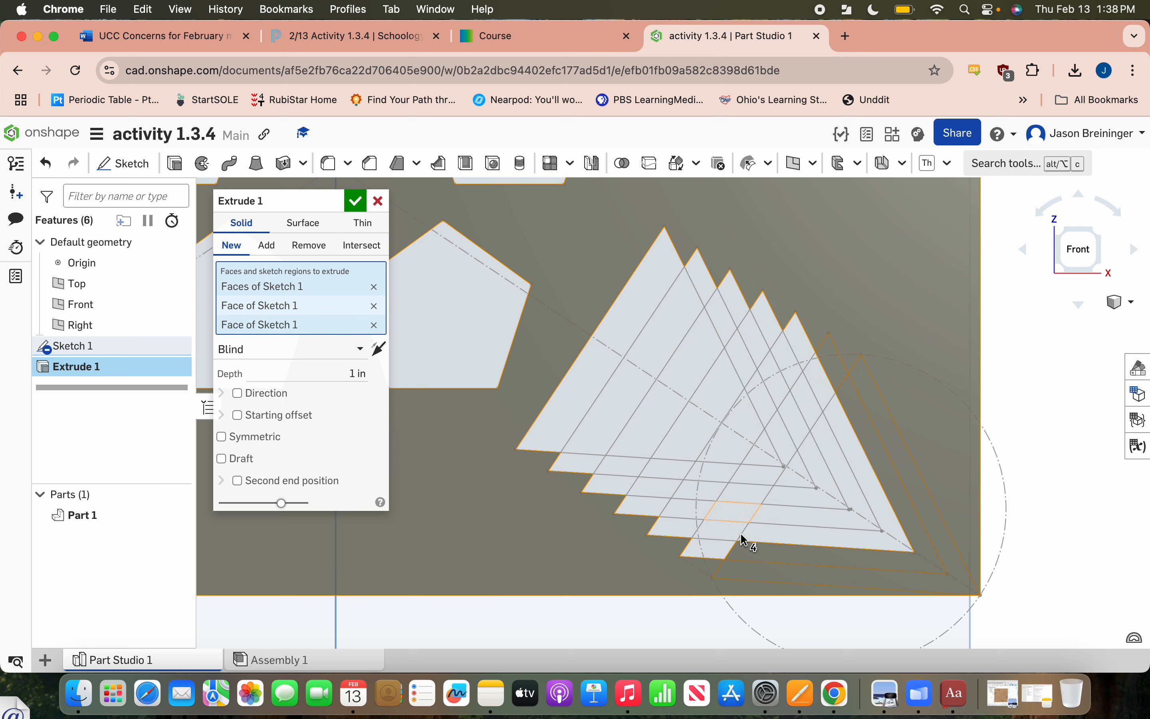
left_click(715, 552)
left_click(803, 506)
left_click(800, 386)
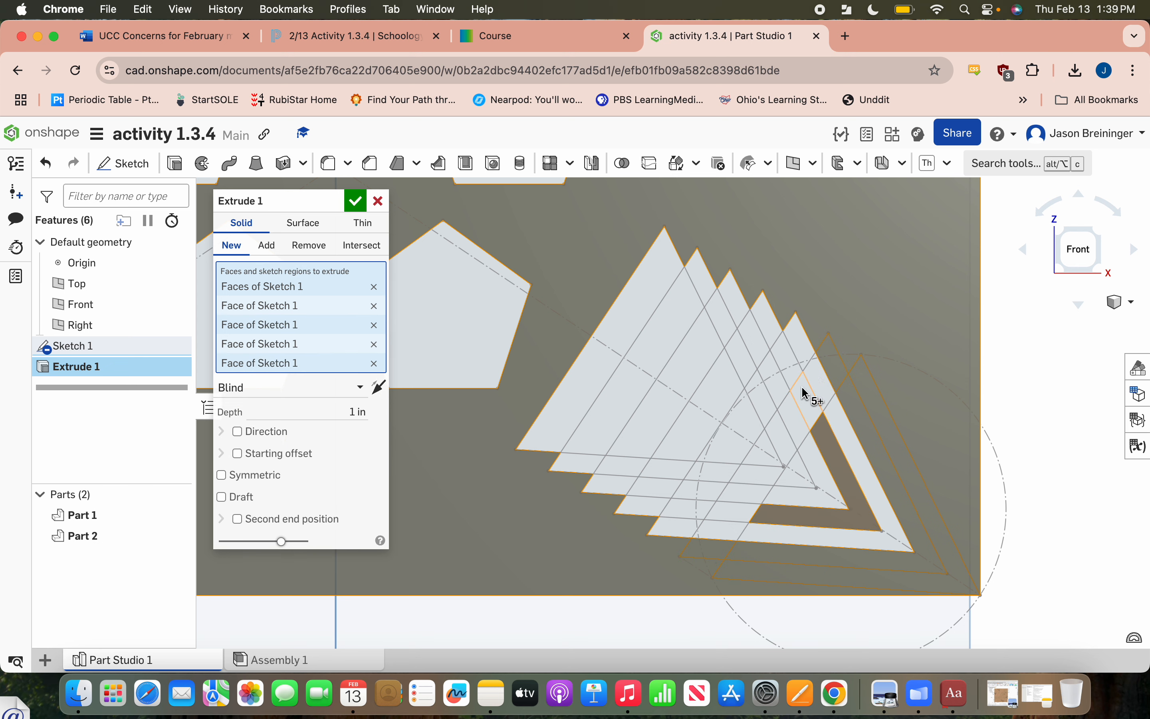
left_click(737, 513)
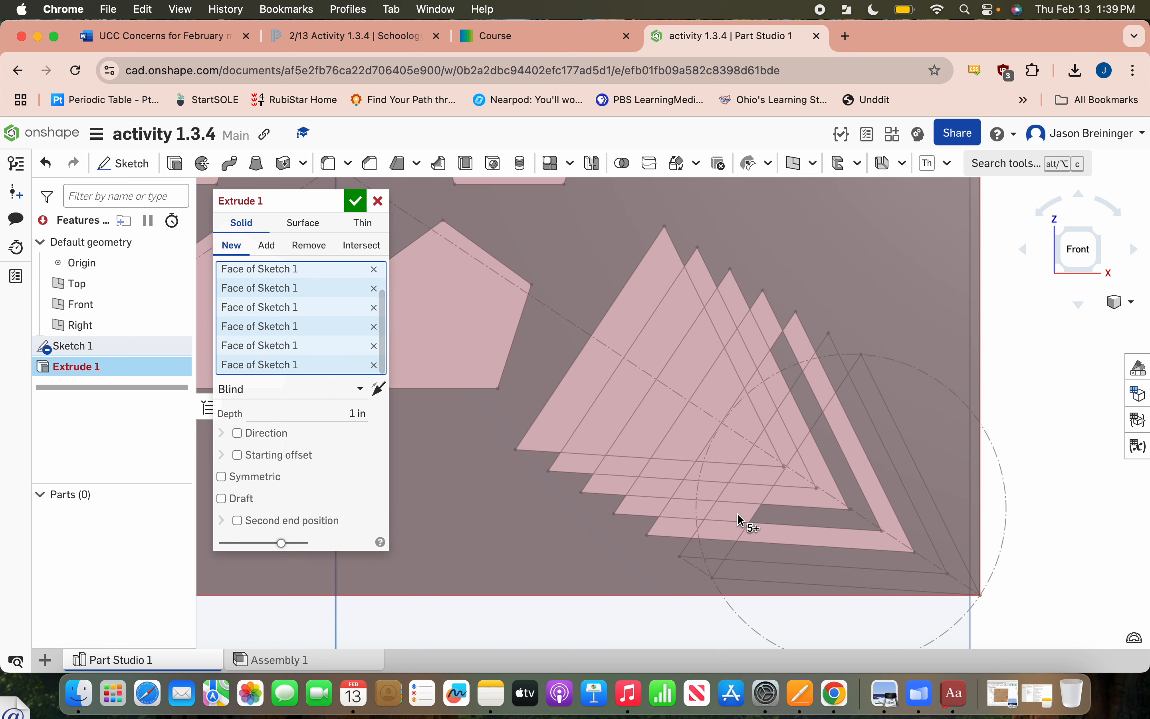
left_click(697, 512)
left_click(654, 511)
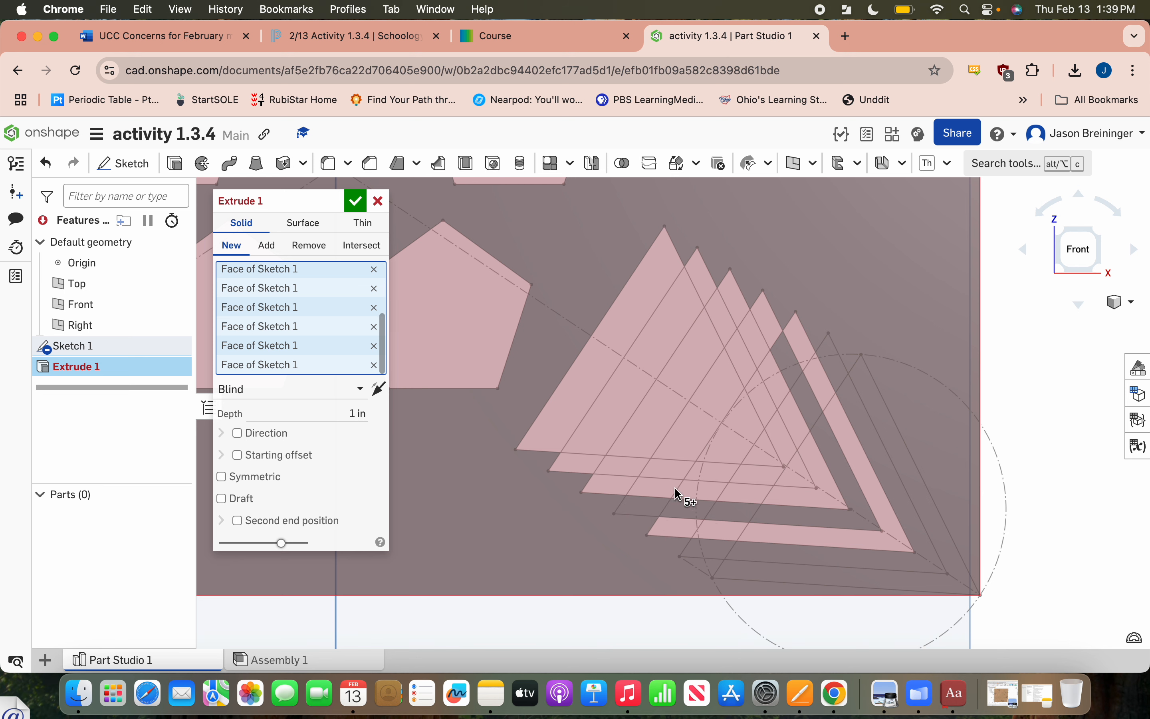
left_click(769, 320)
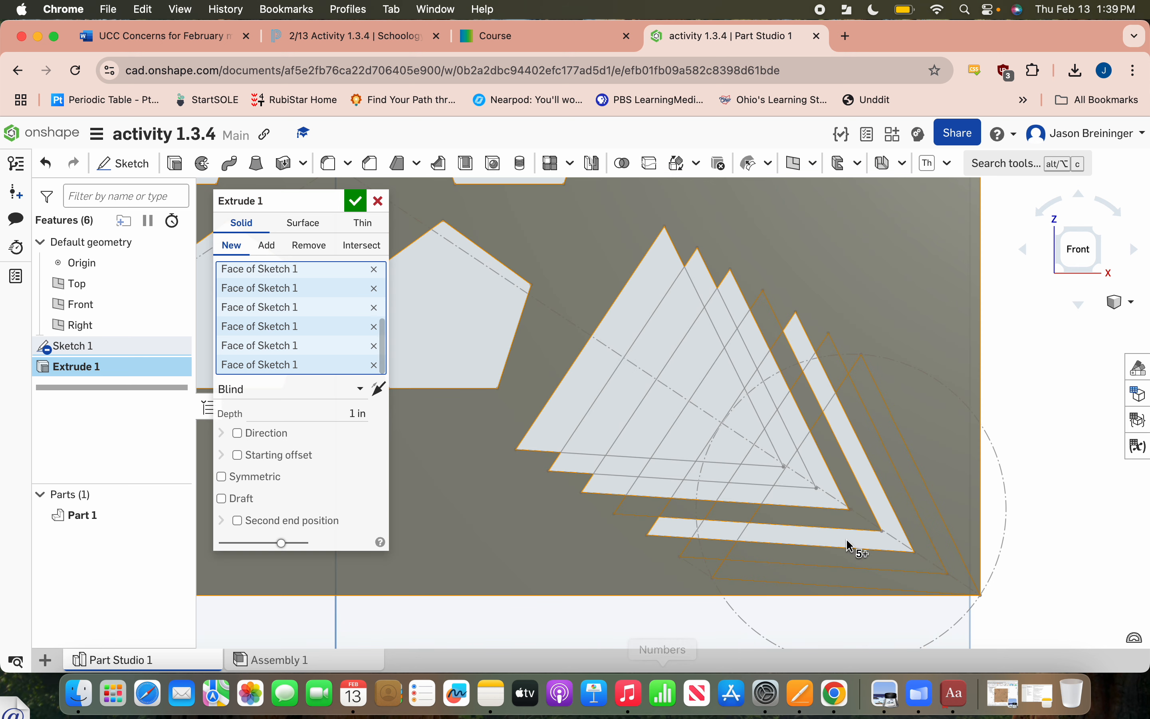
Try adding the band of the sixth triangle from the plate's corner to the extrusion.
left_click(794, 478)
left_click(784, 432)
left_click(758, 387)
left_click(747, 362)
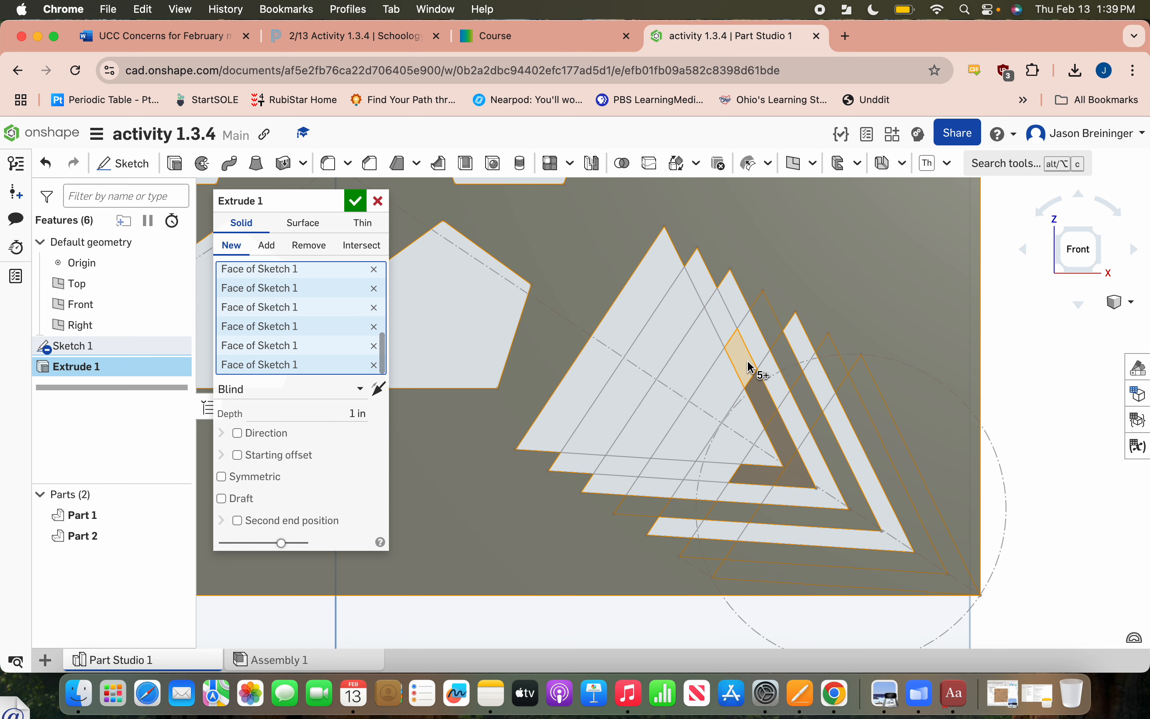
left_click(714, 305)
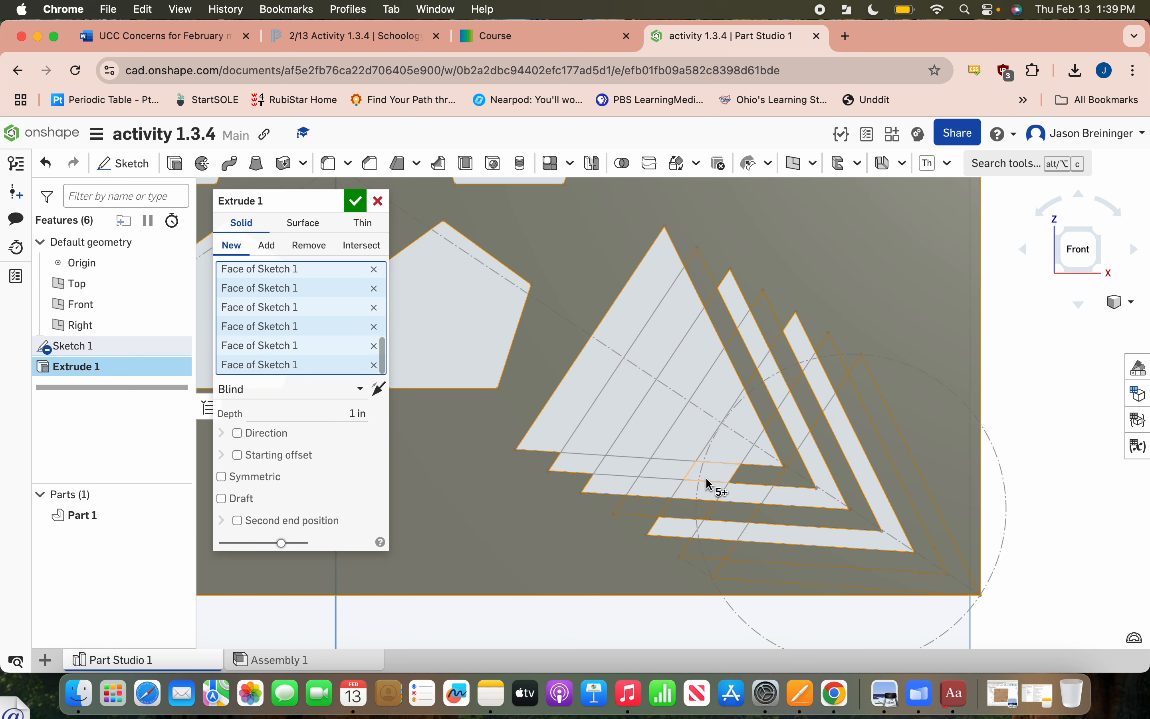
left_click(705, 475)
left_click(665, 473)
left_click(634, 467)
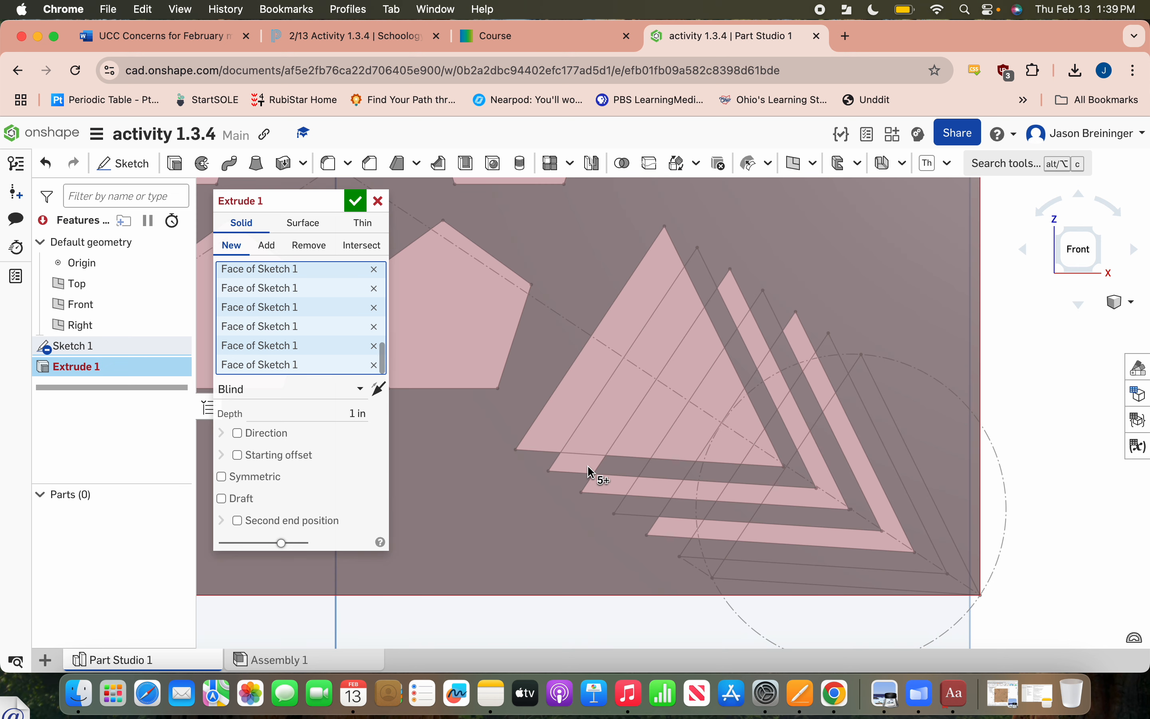
left_click(590, 472)
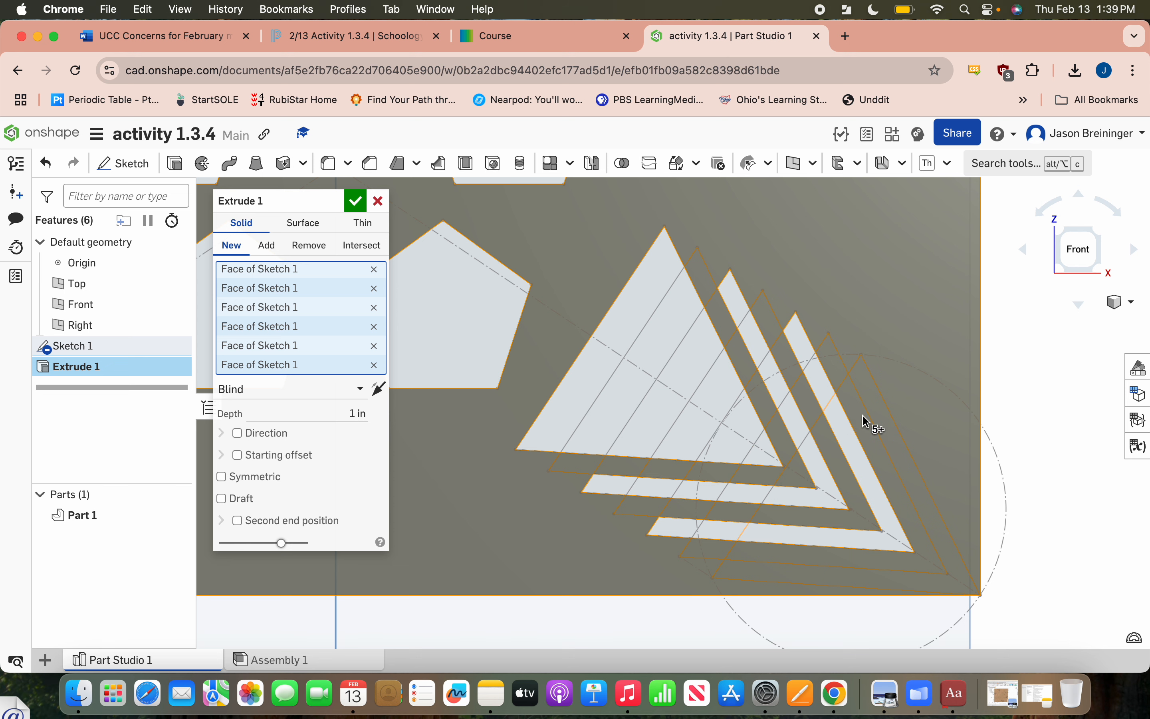
Remove the sixth triangle's band pieces from the extrusion selection.
left_click(888, 423)
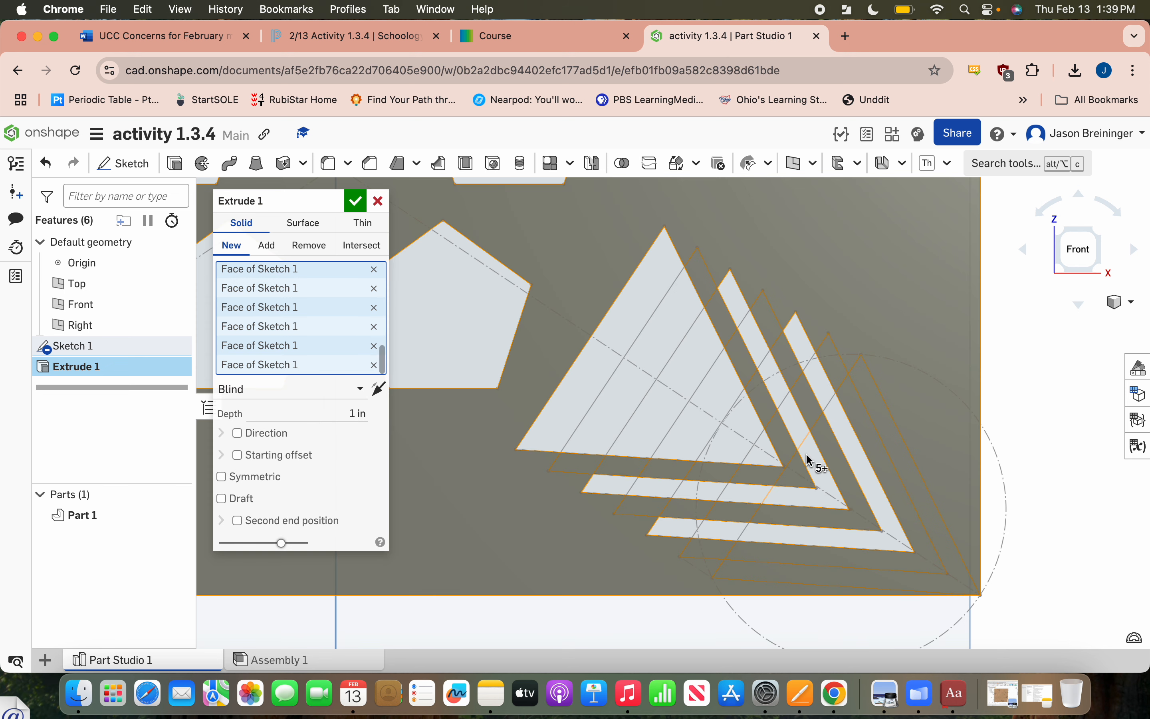
left_click(739, 377)
left_click(781, 441)
left_click(794, 467)
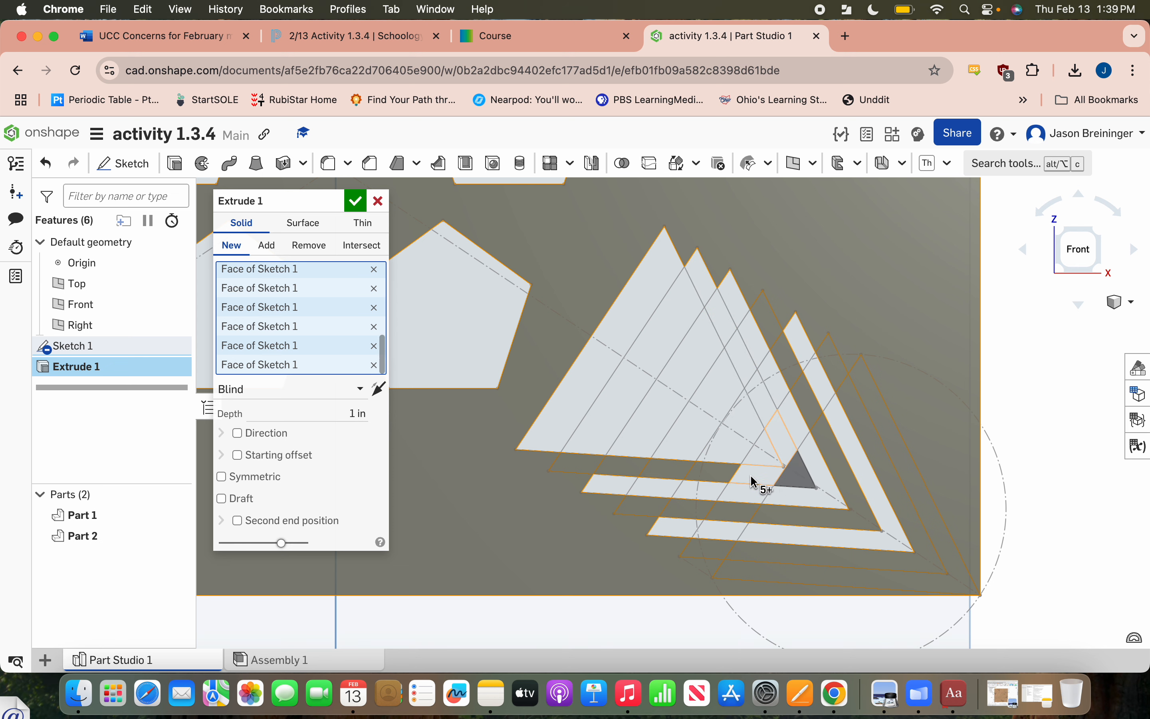
left_click(707, 467)
left_click(658, 466)
left_click(647, 472)
left_click(598, 475)
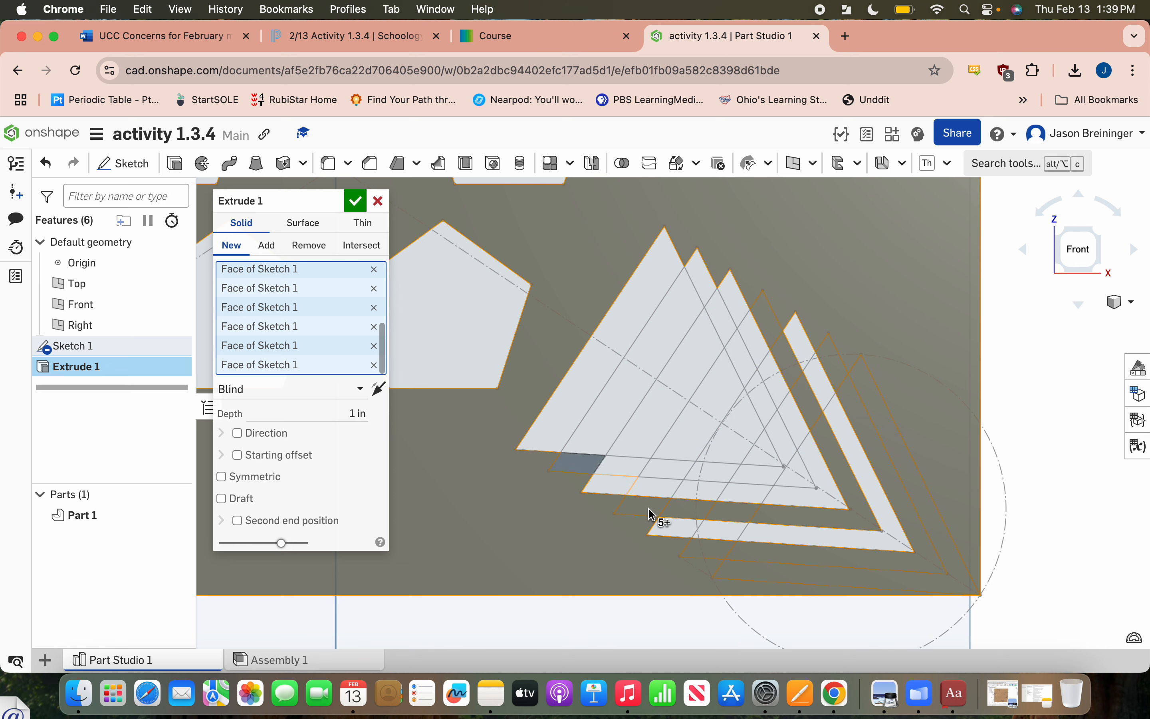
Remove the fourth triangle's band and the main strip of the second triangle's band from the extrusion selection.
left_click(655, 516)
left_click(785, 531)
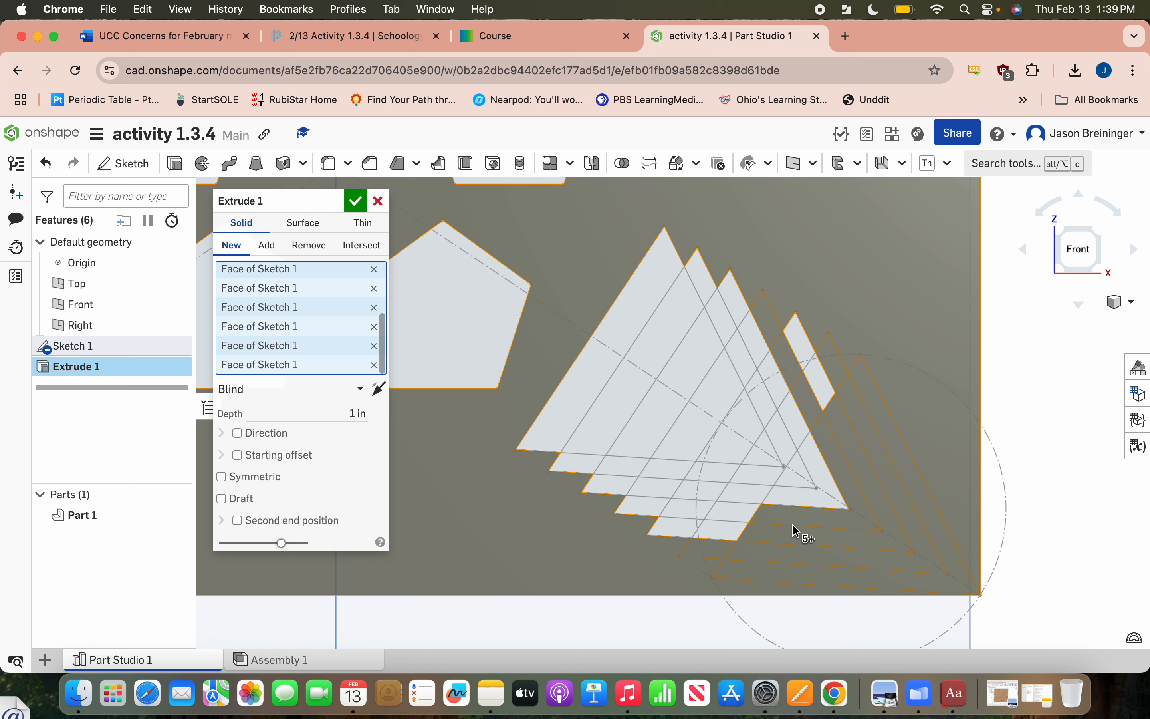
left_click(792, 522)
left_click(821, 541)
left_click(805, 396)
left_click(781, 349)
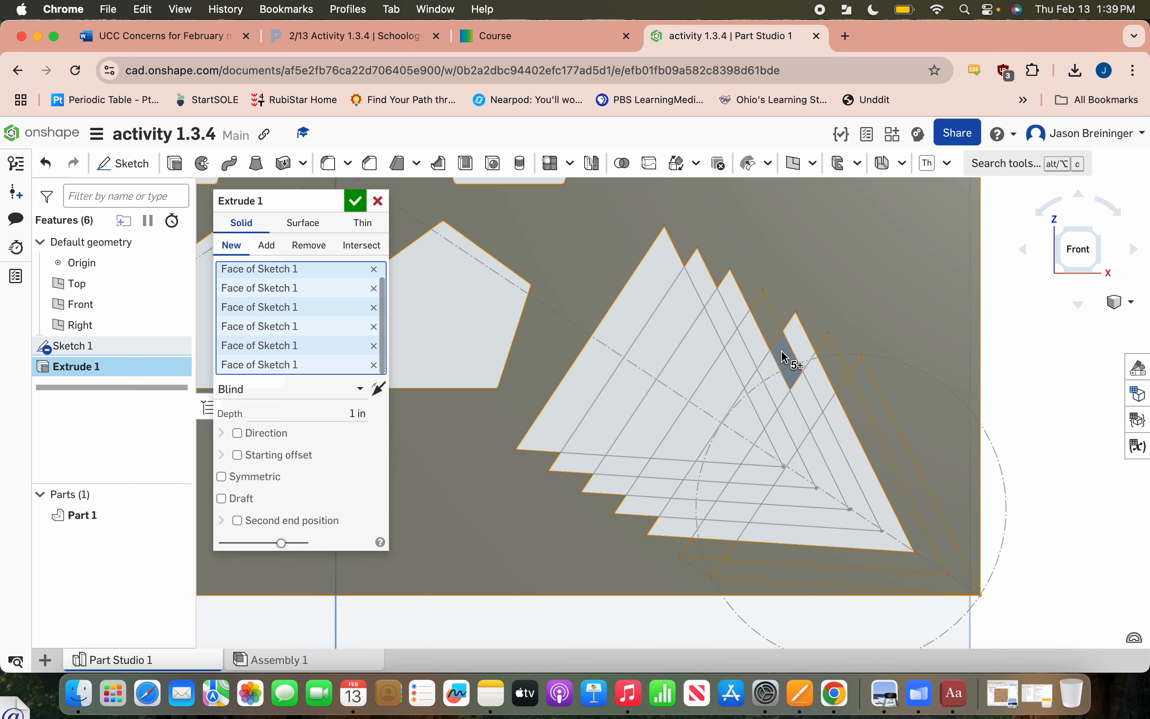
left_click(765, 319)
left_click(874, 464)
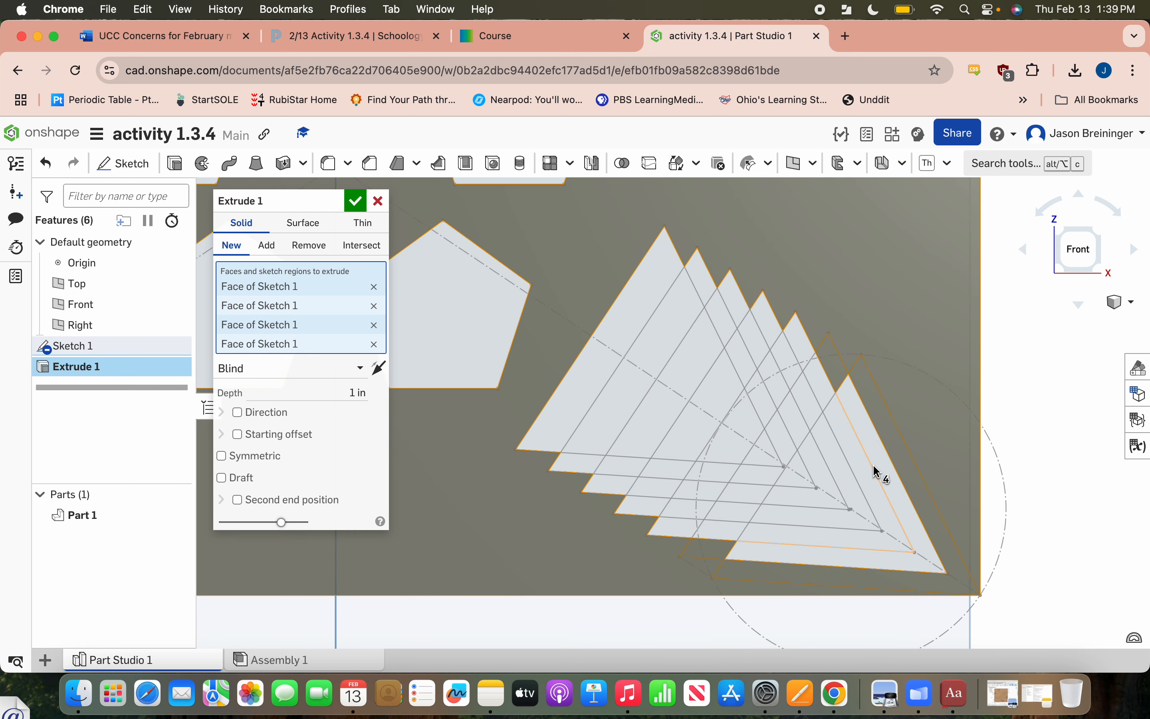
Deselect the second band's leftover end pieces and add the complete band of the third triangle from the plate's corner to the extrusion.
left_click(833, 375)
left_click(830, 371)
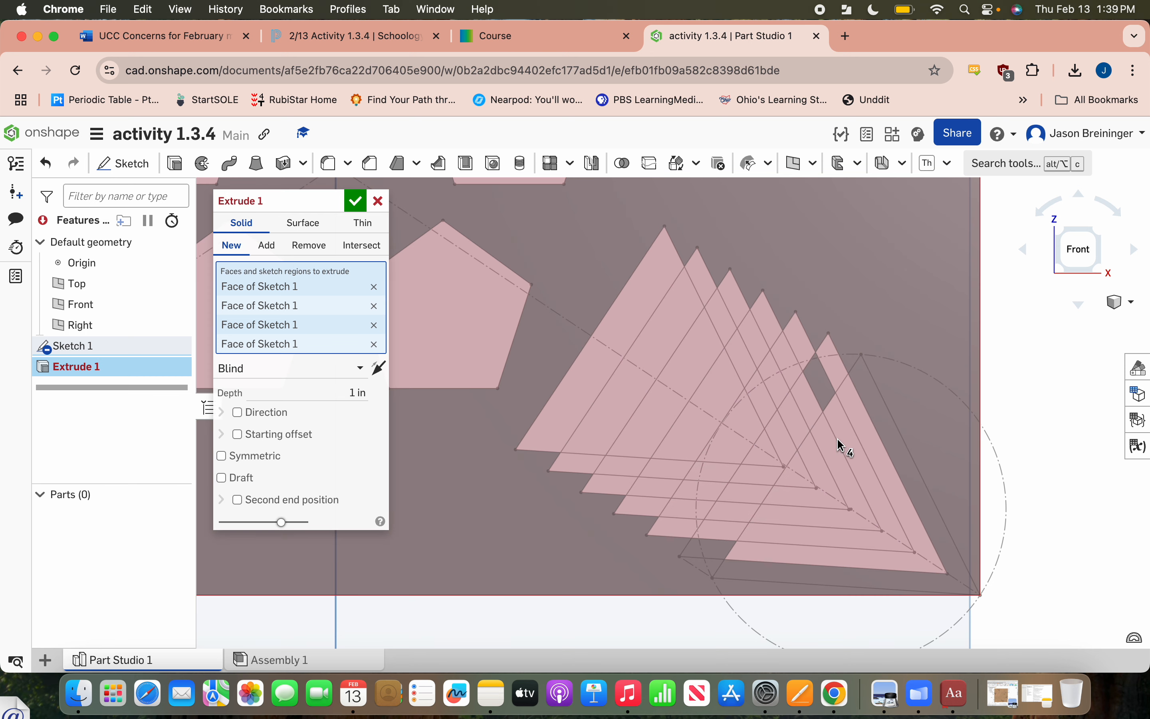
left_click(837, 437)
left_click(716, 551)
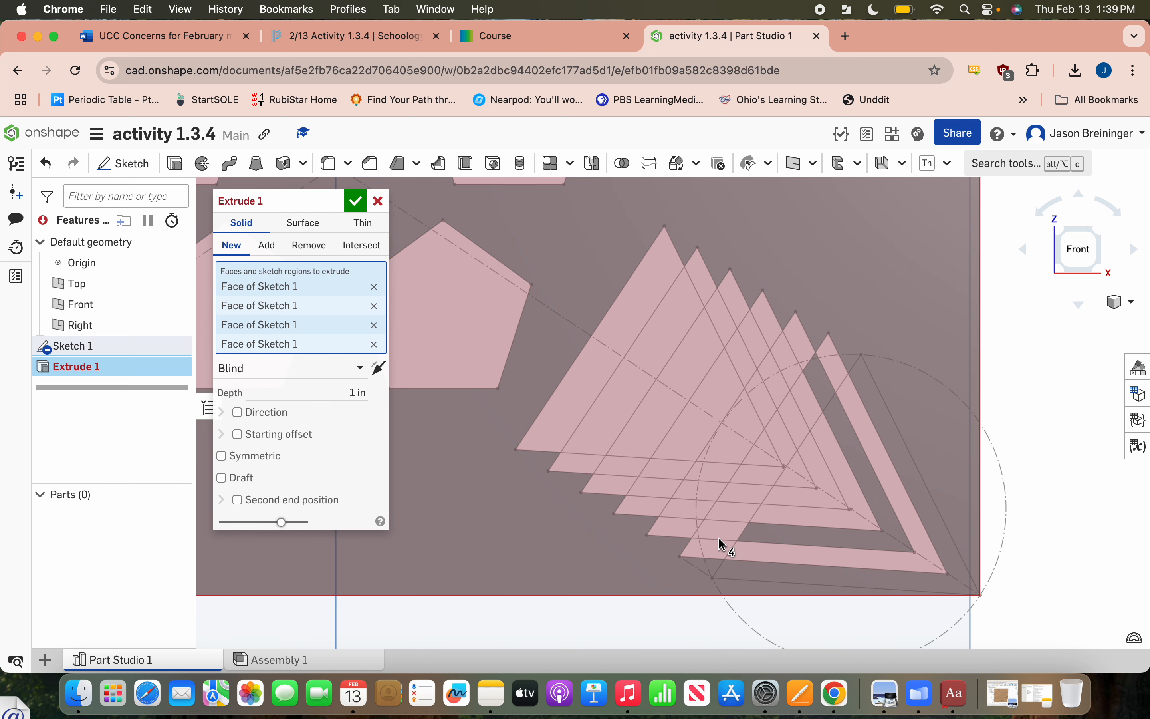
left_click(708, 528)
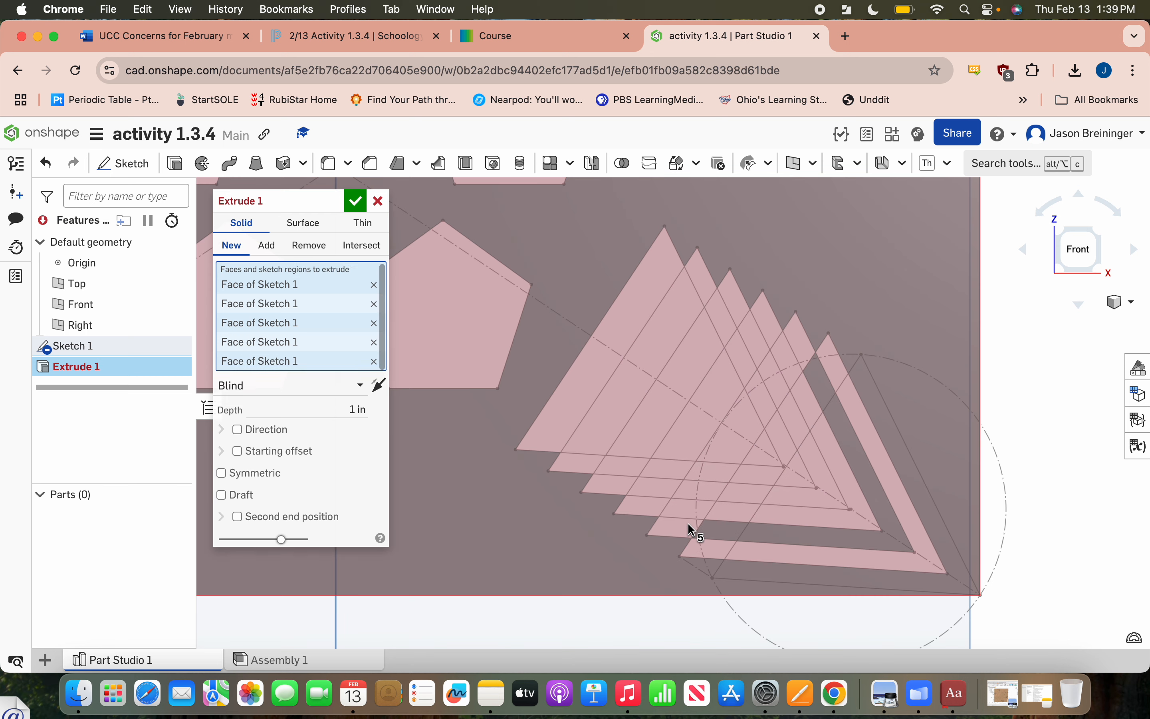
left_click(793, 349)
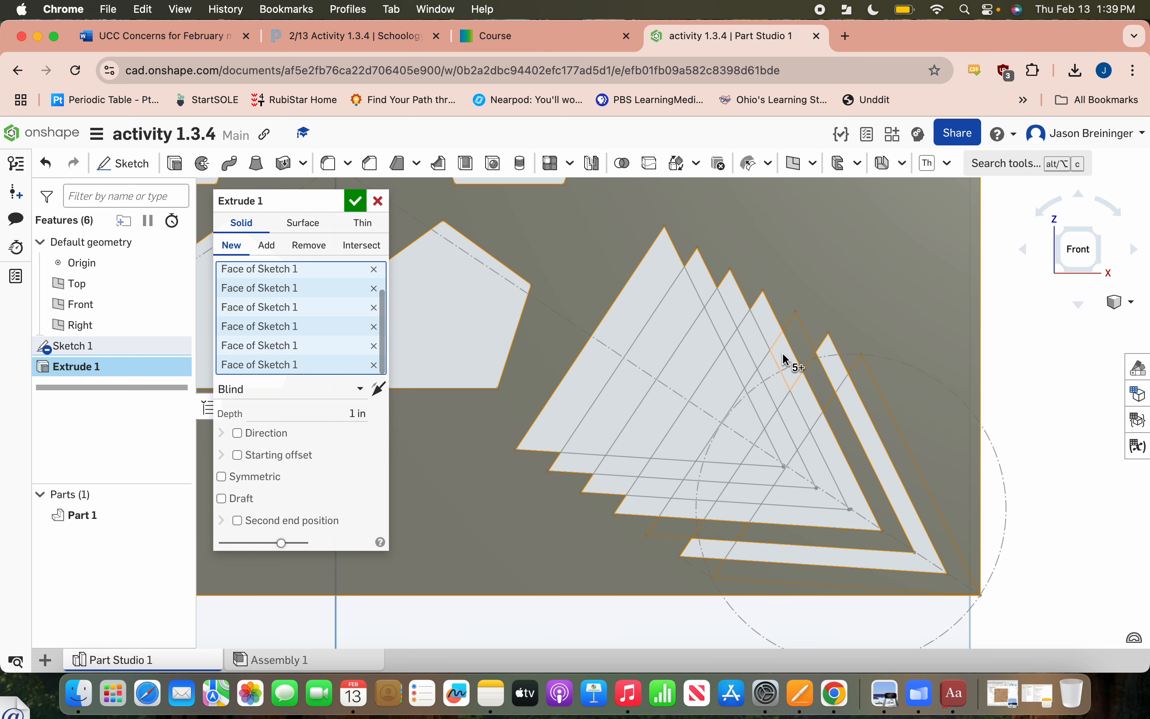
Add all pieces of the fifth triangle's band to the extrusion.
left_click(765, 359)
left_click(757, 334)
left_click(735, 309)
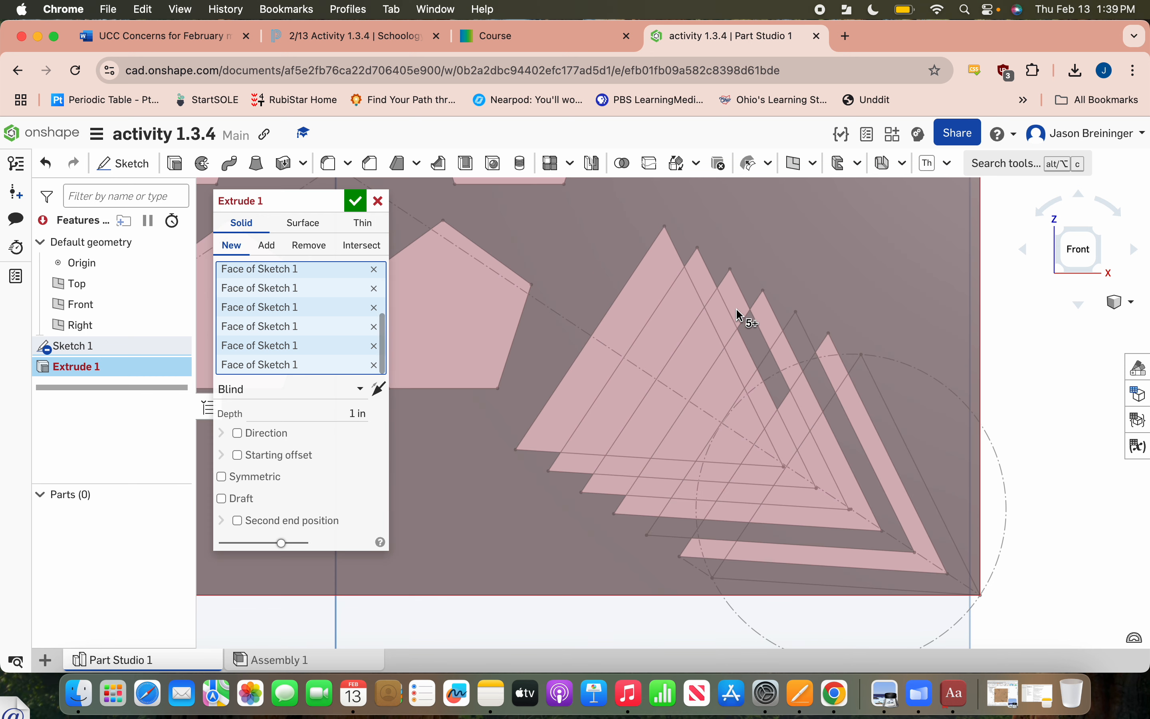
left_click(736, 309)
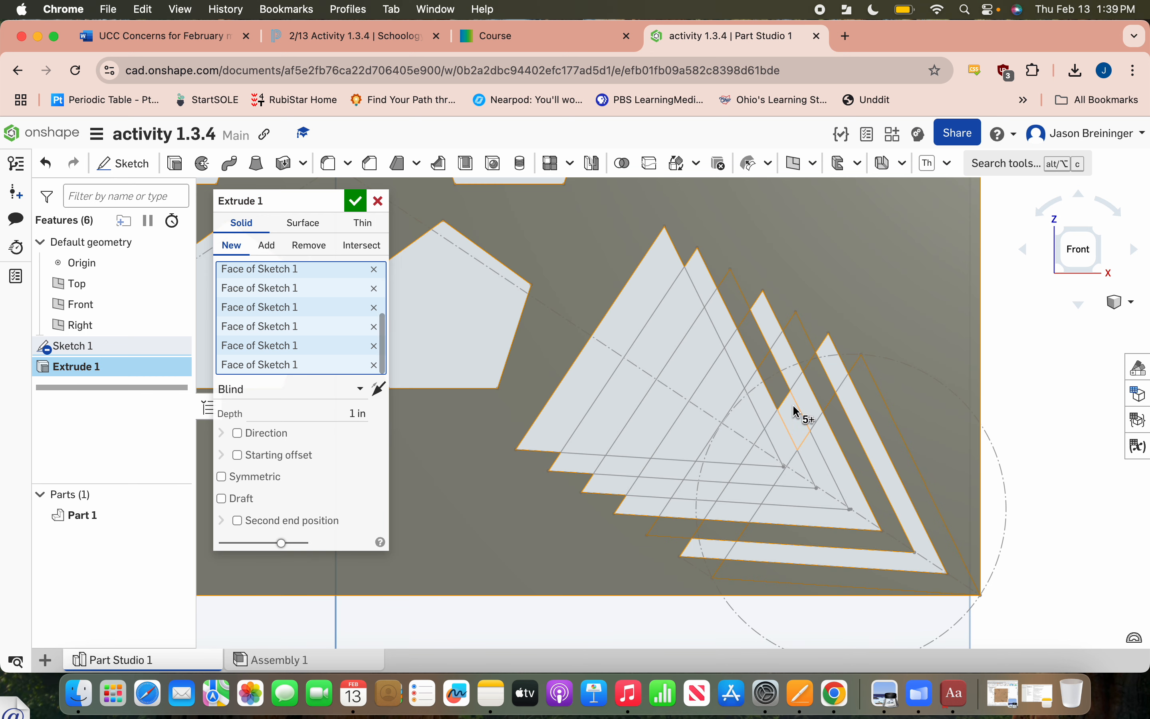
left_click(750, 493)
left_click(686, 488)
left_click(674, 485)
left_click(621, 487)
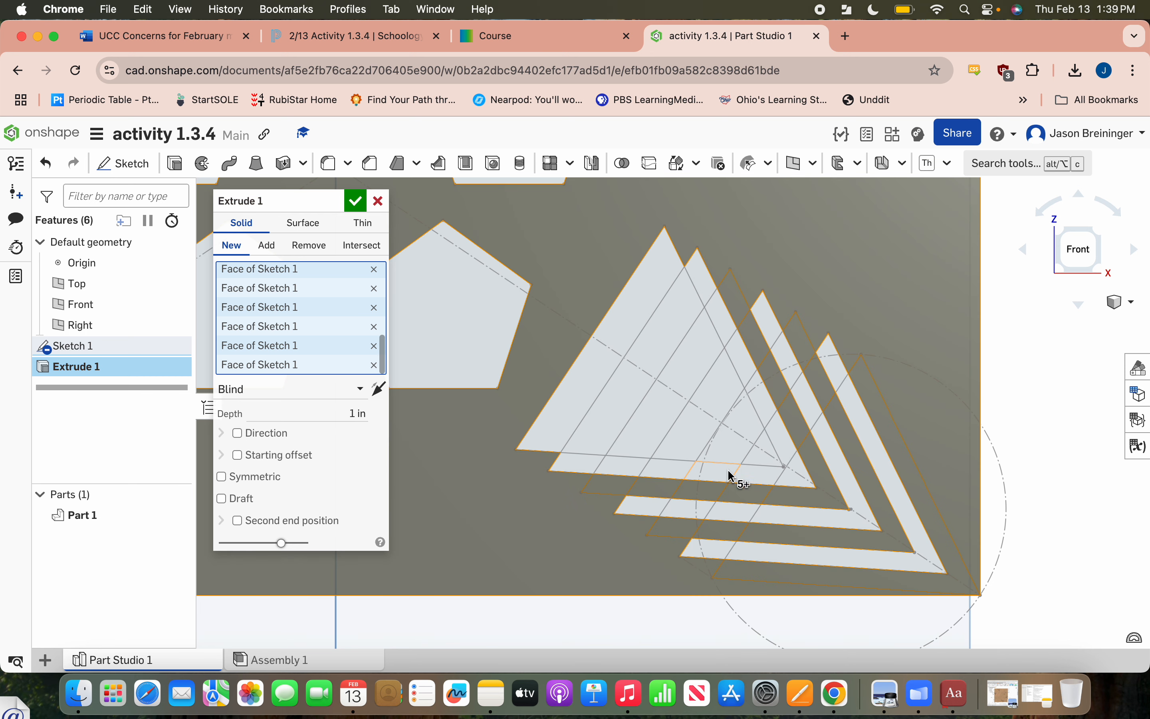
Add every region of the seventh, innermost triangle and complete the 1 in extrusion of the flat plate.
left_click(768, 453)
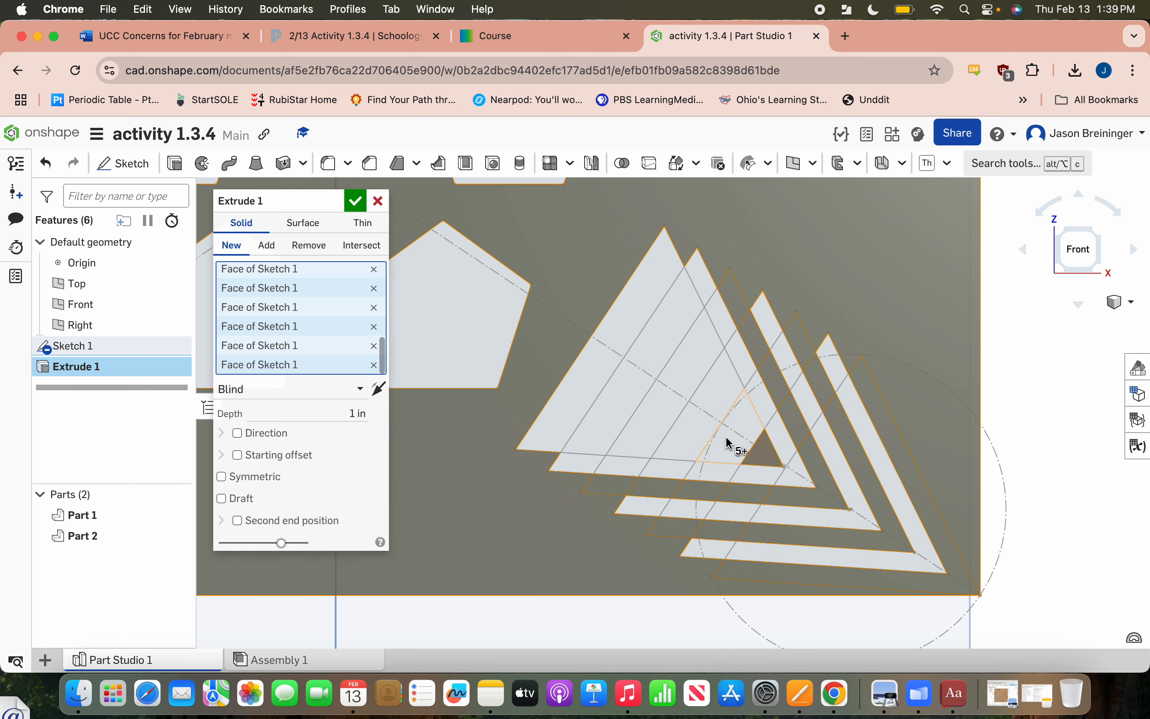
left_click(726, 437)
left_click(693, 417)
left_click(669, 404)
left_click(633, 388)
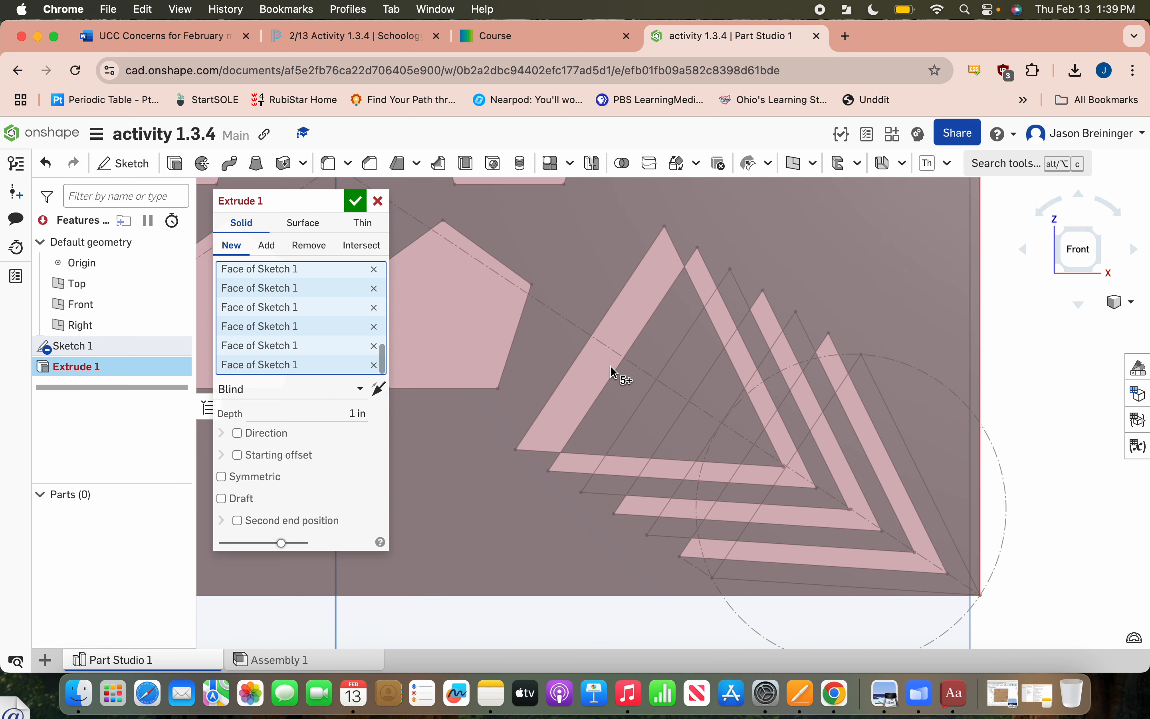
left_click(610, 367)
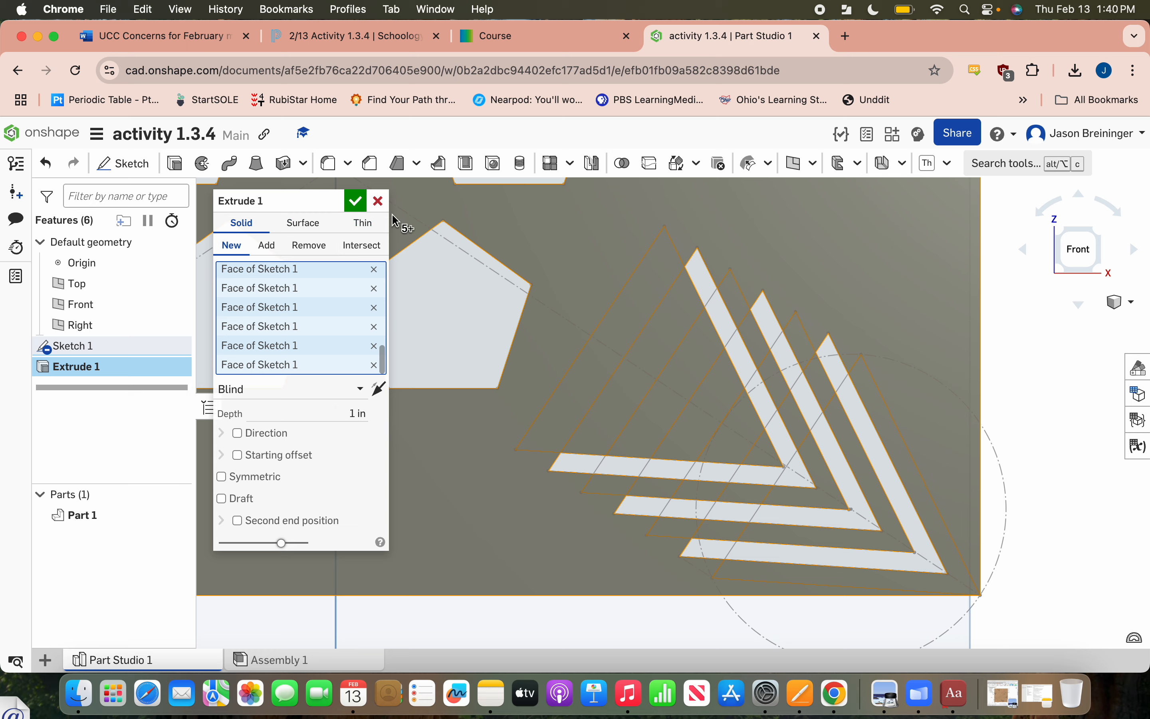
left_click(355, 203)
scroll(394, 361, "down", 6)
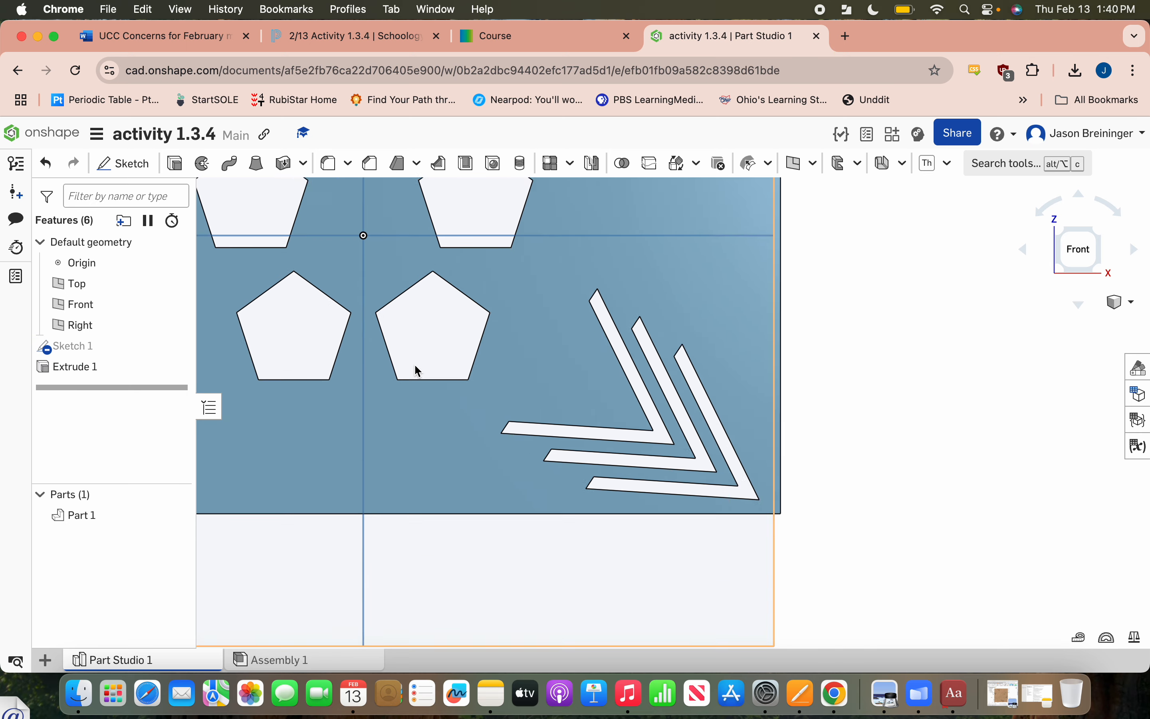
key("f")
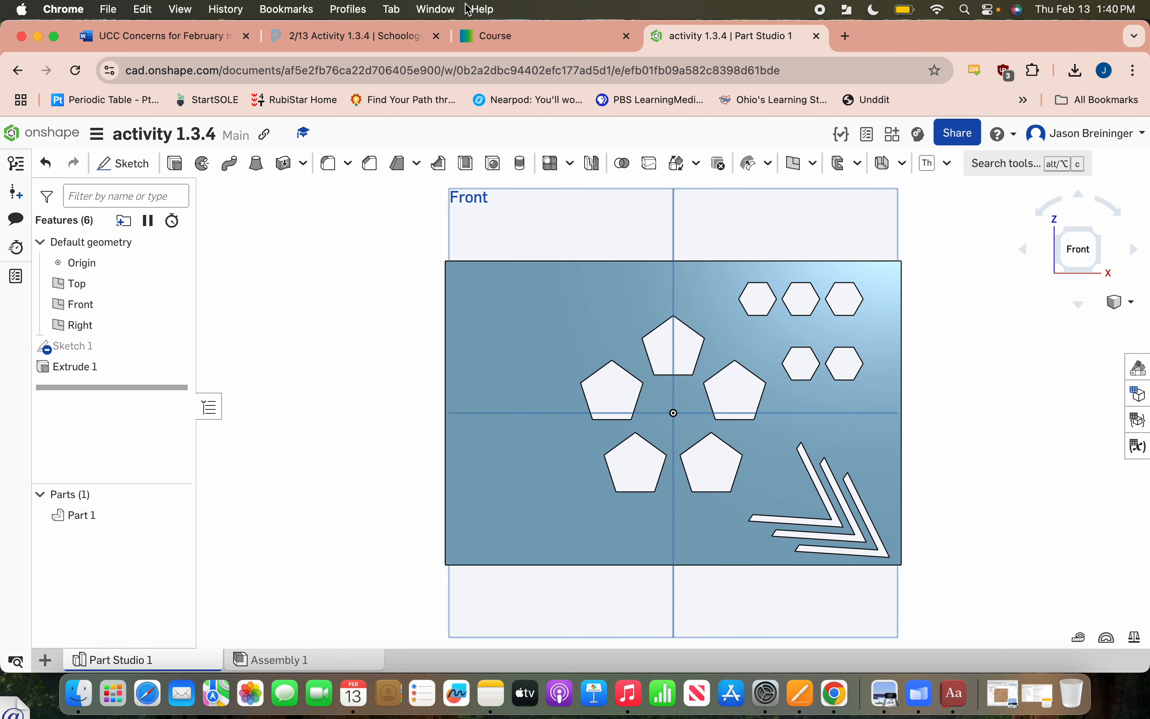
Review the course's steps 10 and 11 and the pentagon extrusions in Figure 8, and return to the part studio.
left_click(489, 36)
scroll(508, 413, "down", 10)
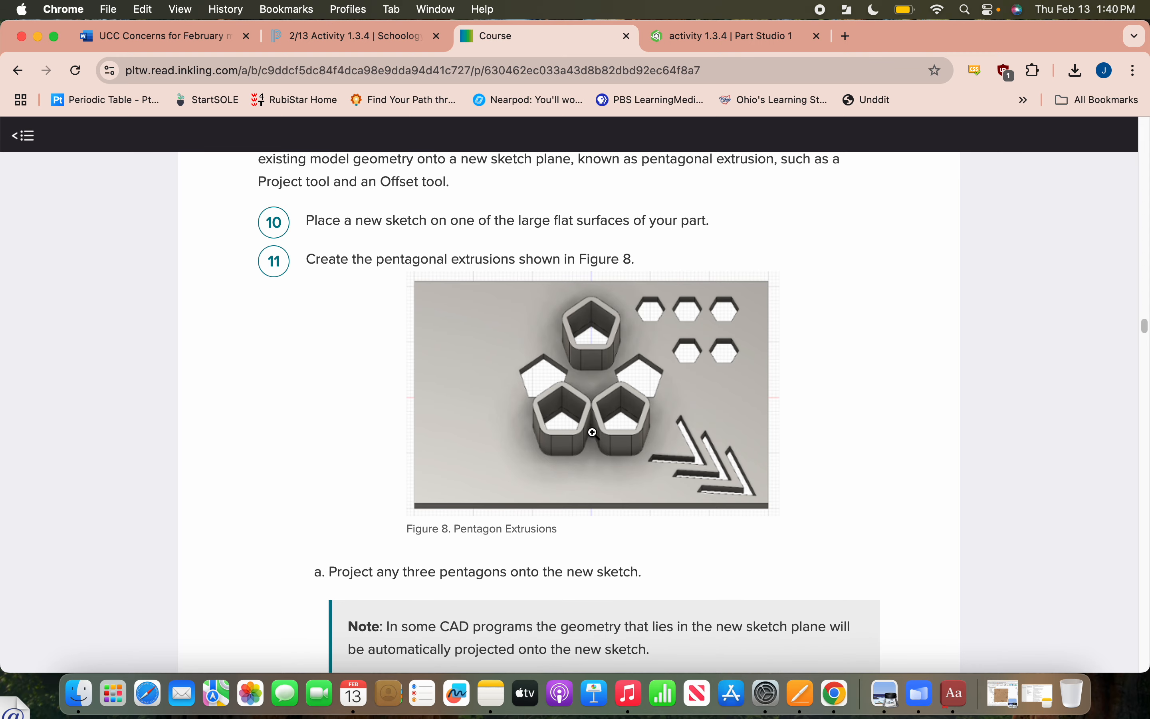
scroll(625, 425, "up", 3)
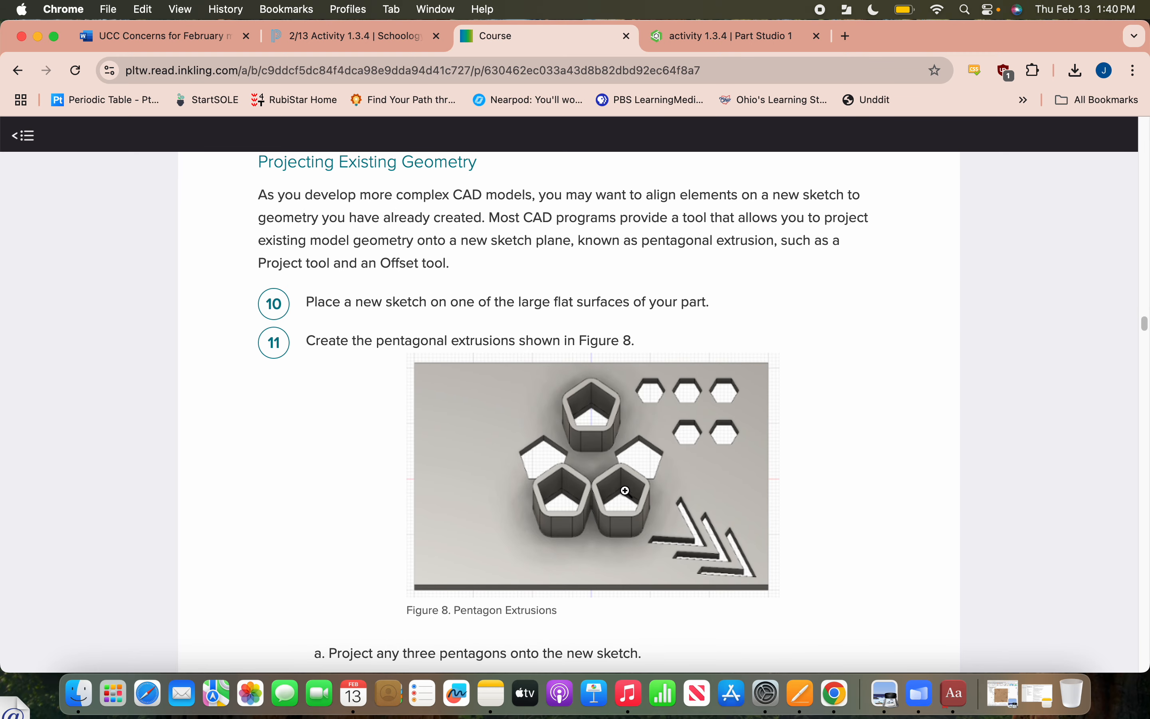
left_click(687, 32)
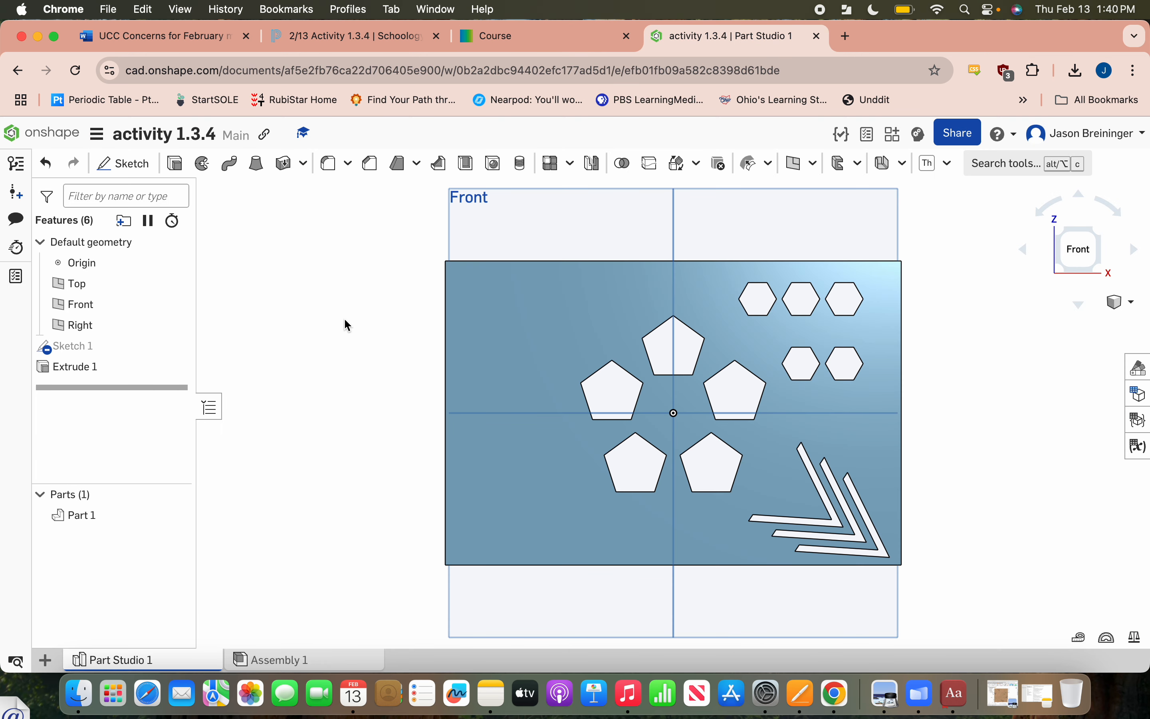
Start a new sketch on the plate's large front face with the Offset tool ready.
left_click(123, 162)
left_click(532, 336)
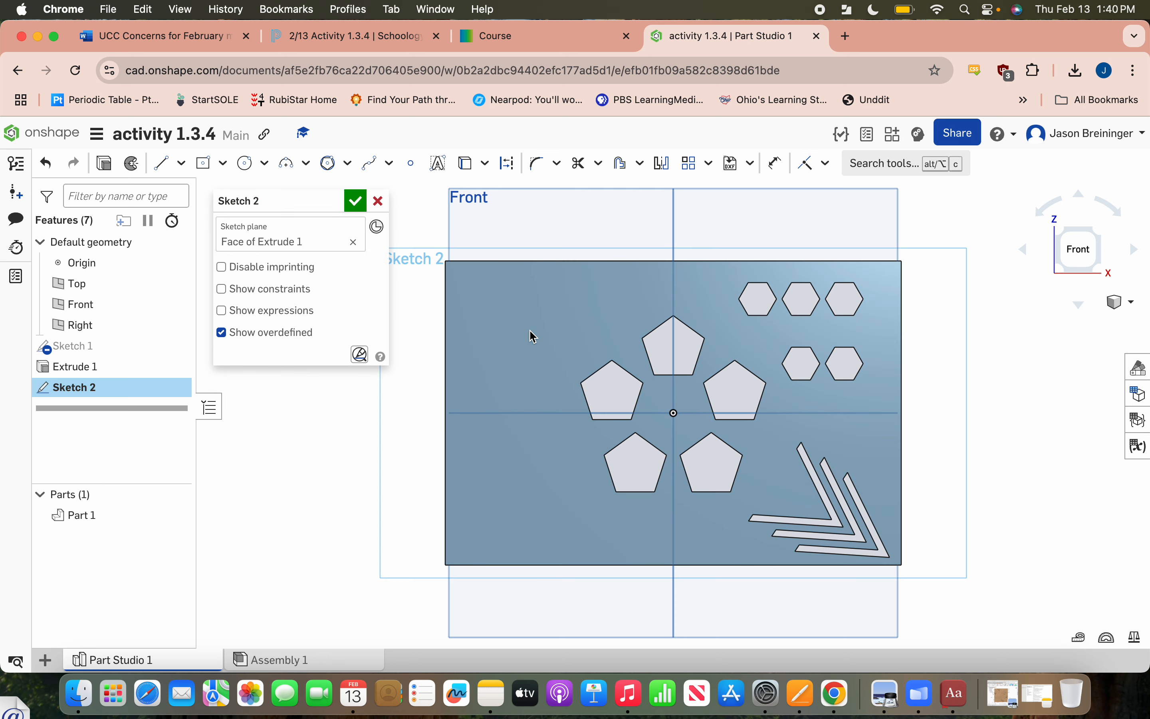
scroll(532, 337, "up", 2)
scroll(725, 434, "up", 3)
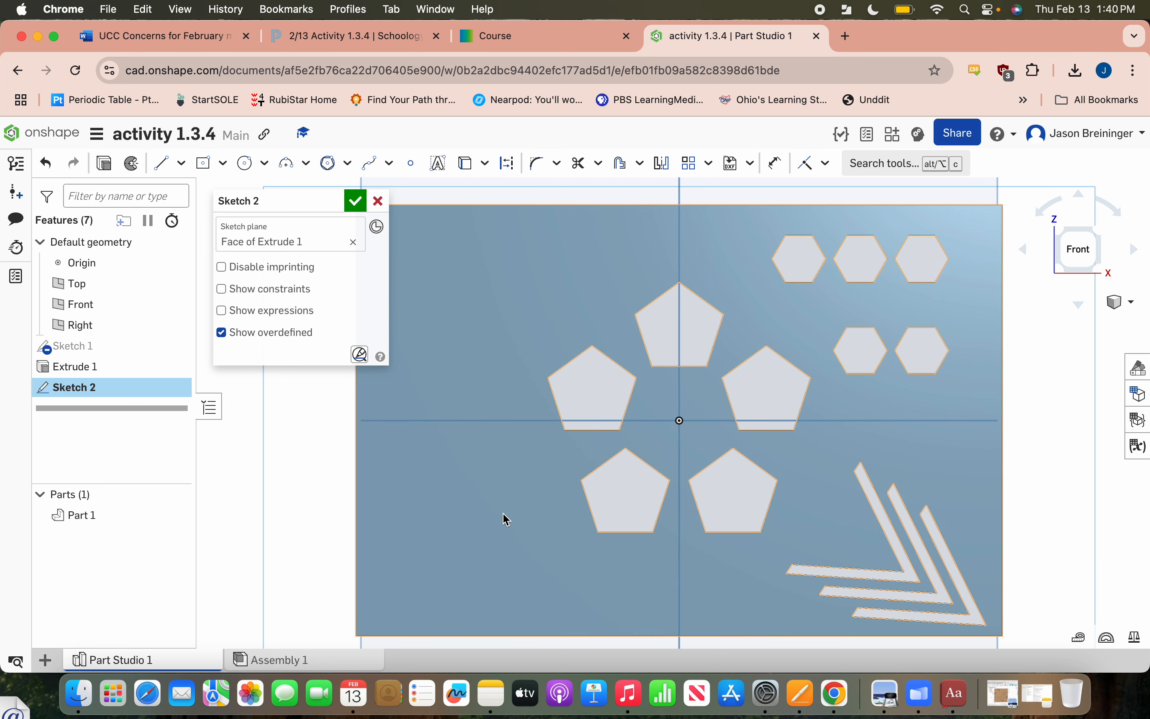
left_click(620, 166)
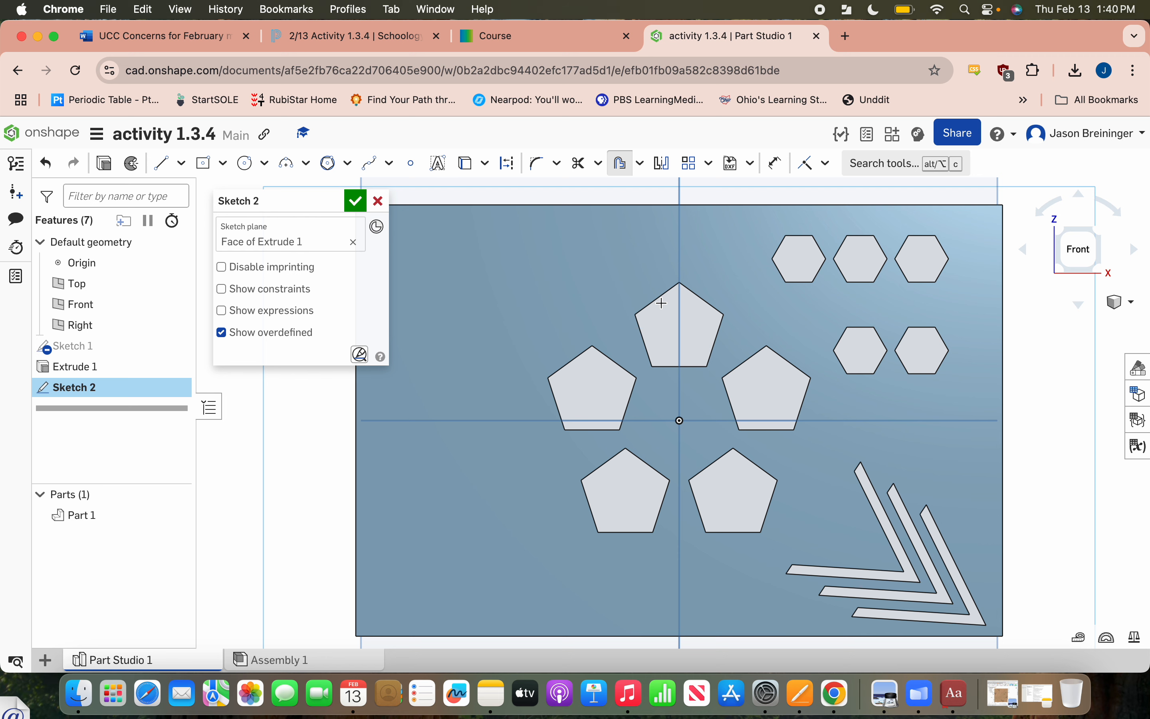
Check the course's offset and fillet instructions with Figure 9, and return to the open sketch.
left_click(513, 36)
scroll(514, 469, "up", 3)
scroll(515, 470, "up", 10)
scroll(515, 470, "down", 15)
scroll(514, 469, "down", 5)
scroll(573, 371, "up", 3)
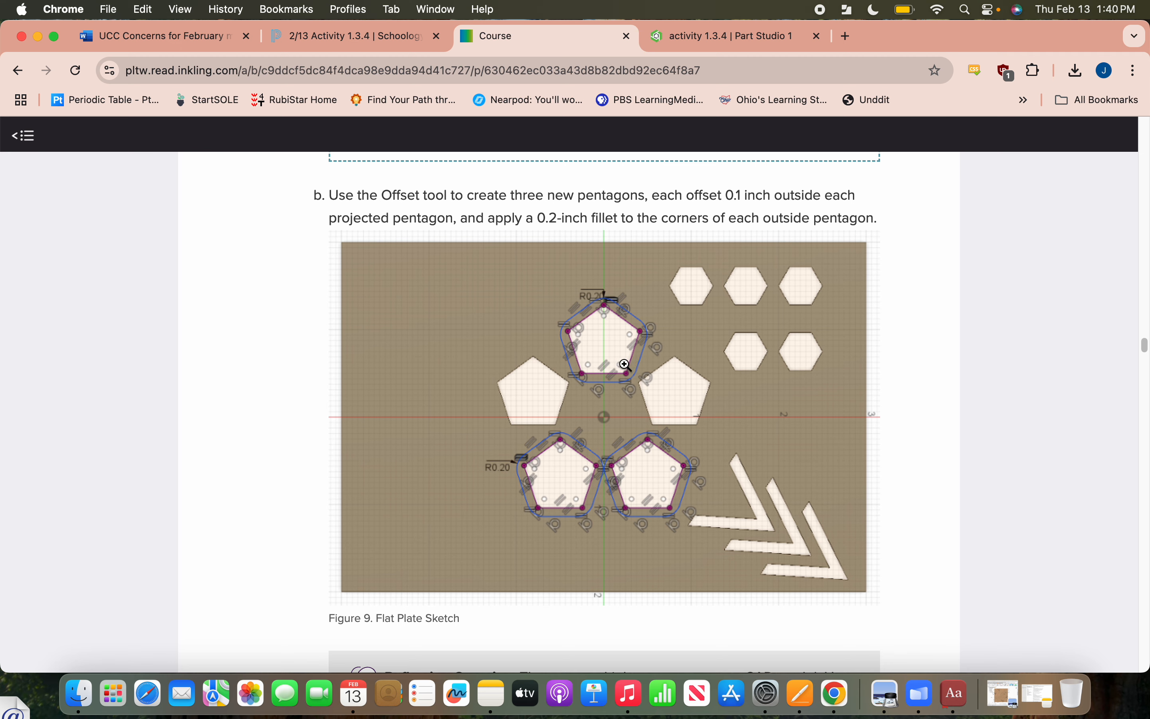
left_click(766, 35)
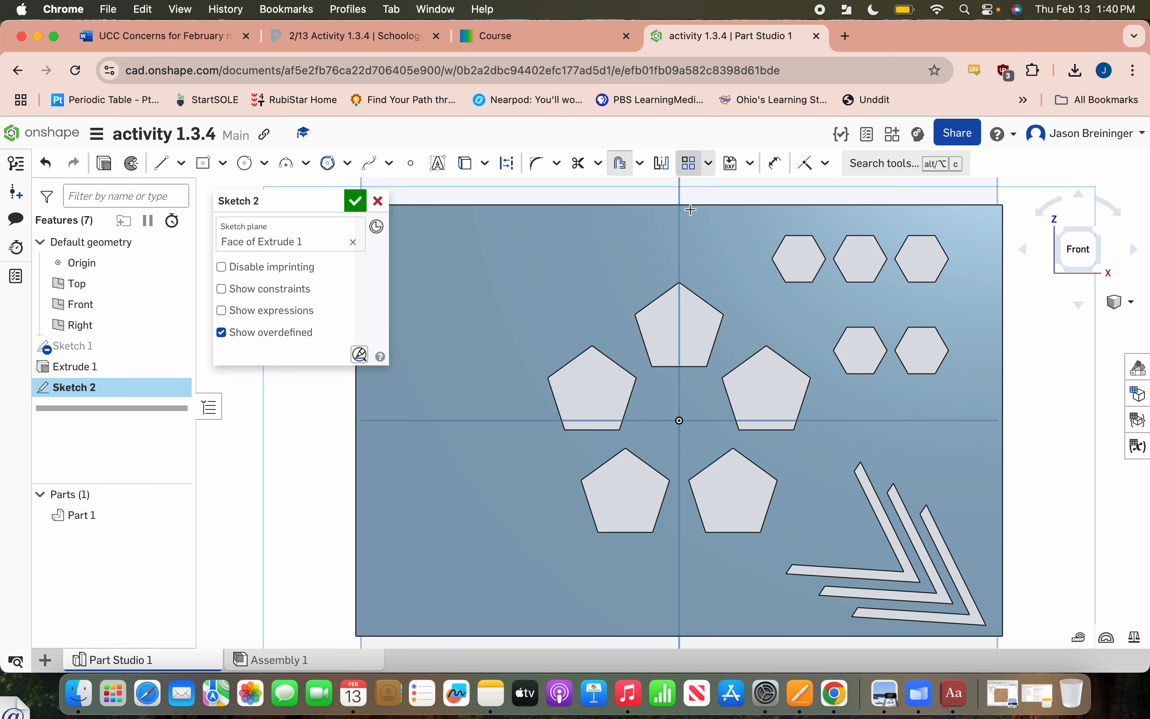
Offset all five edges of the top pentagon cutout outward by 0.1 in.
left_click(670, 295)
left_click(690, 291)
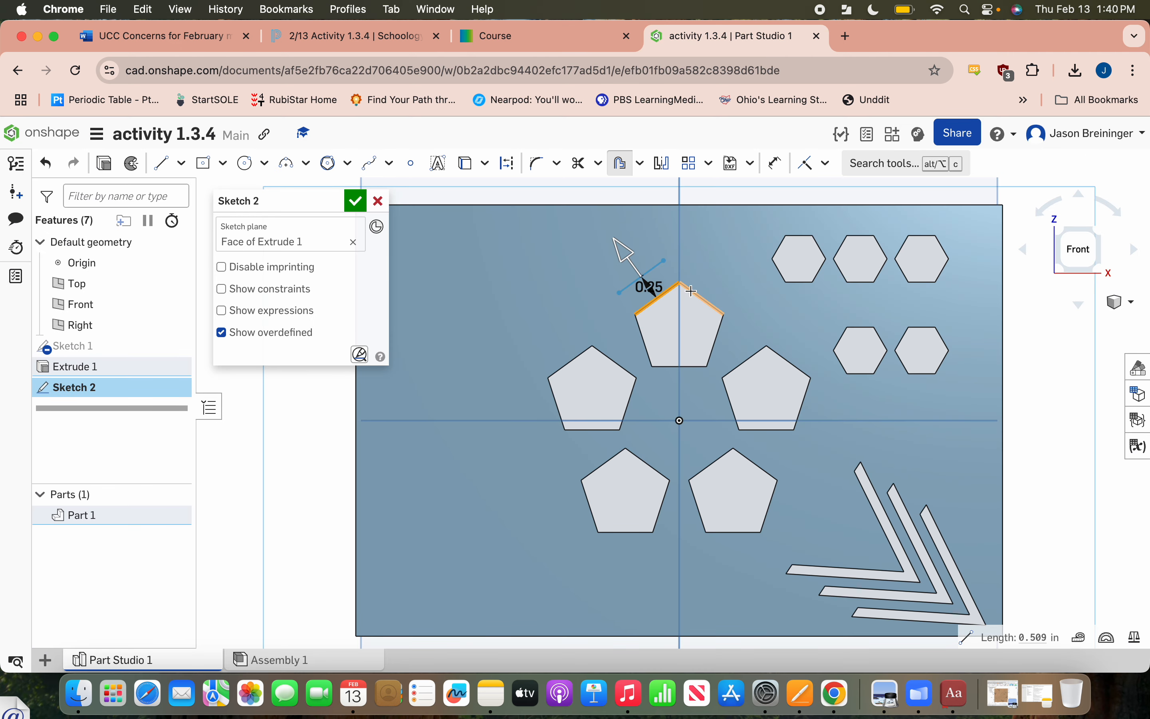
left_click(716, 339)
left_click(677, 366)
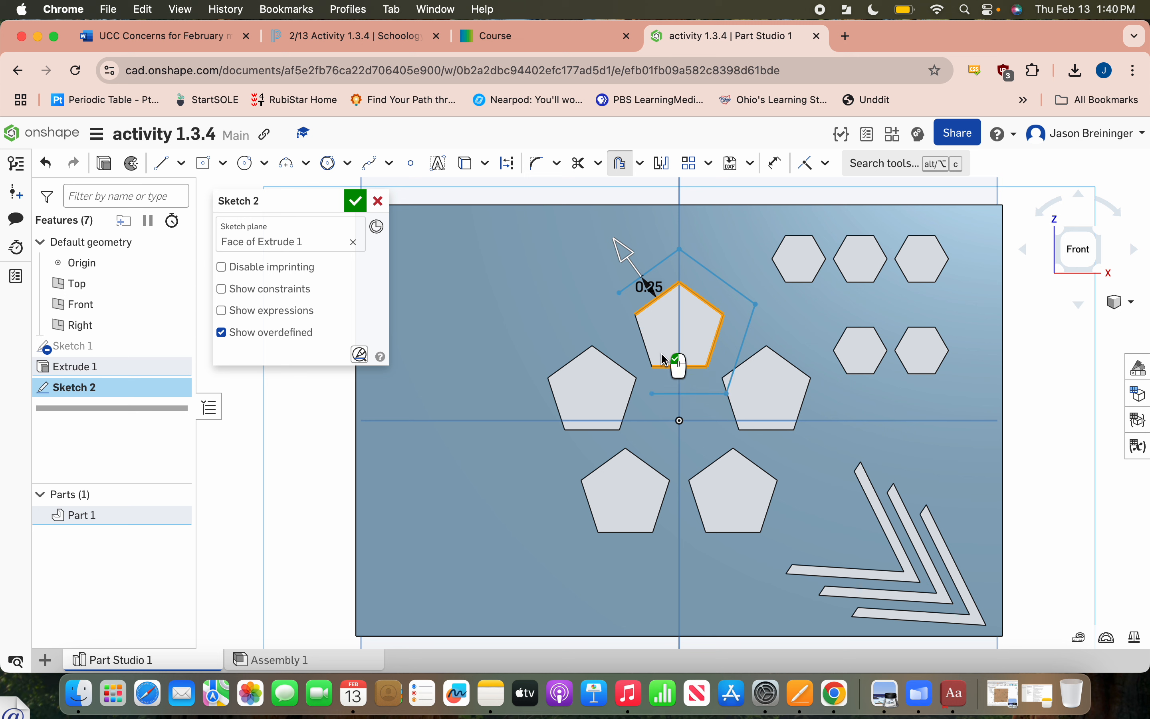
left_click(644, 340)
double_click(654, 288)
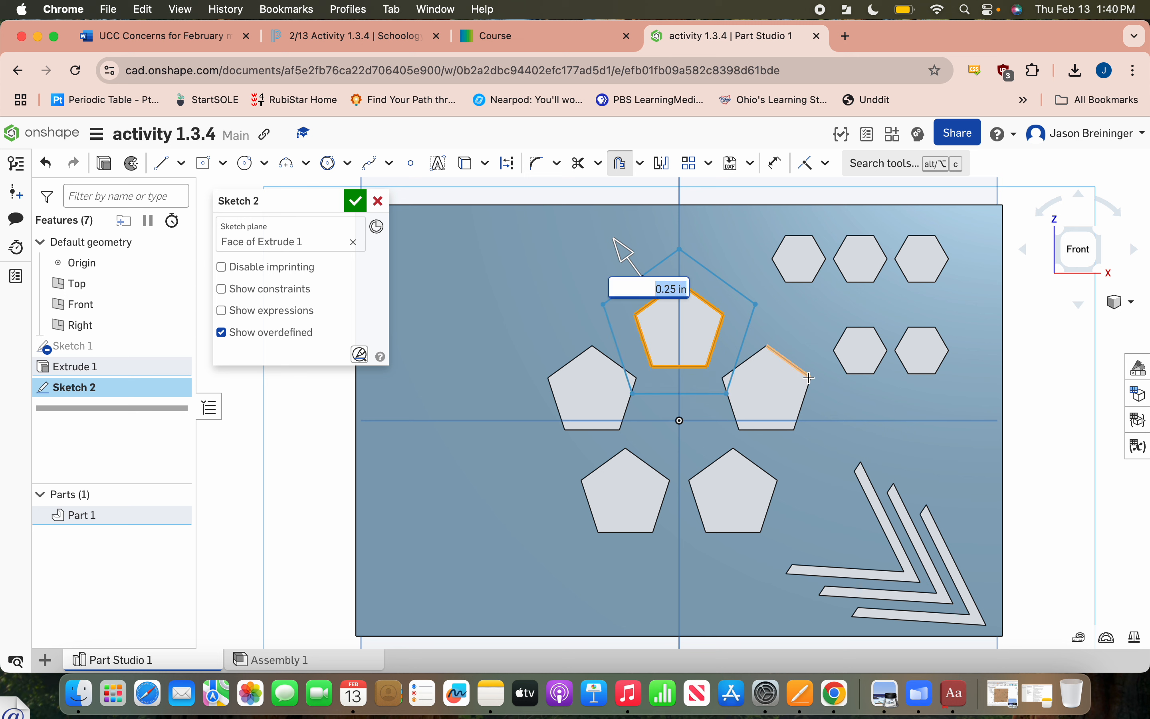
type("0.1")
key("Return")
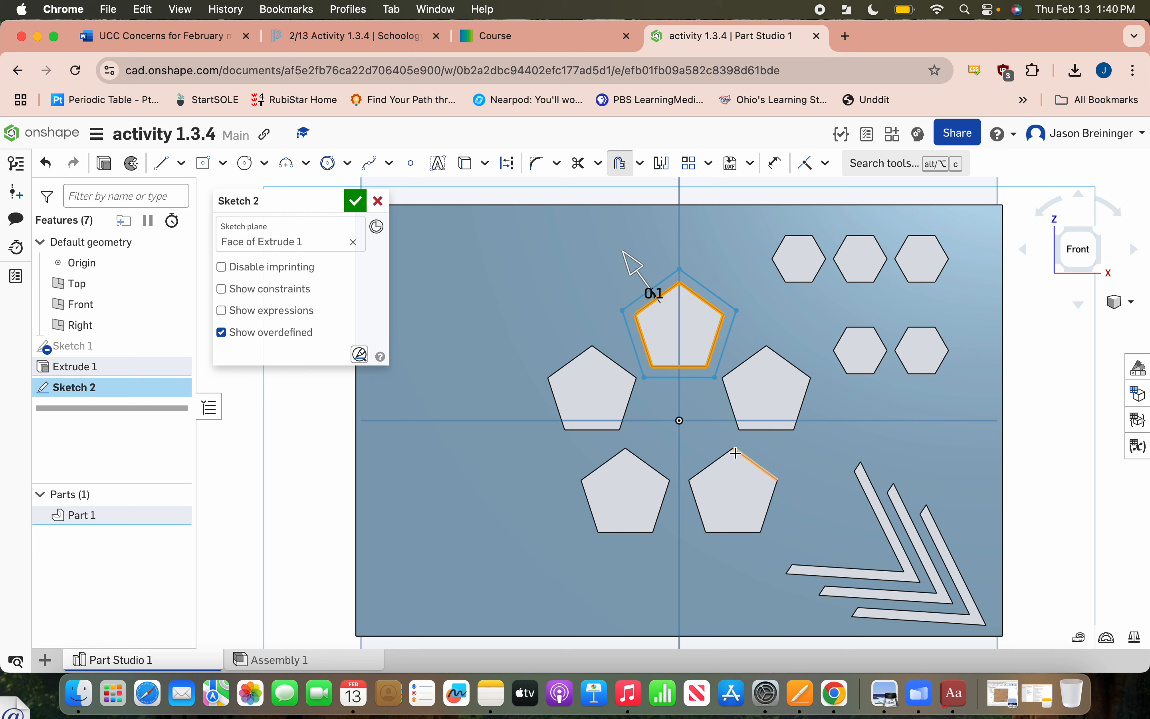
left_click(722, 453)
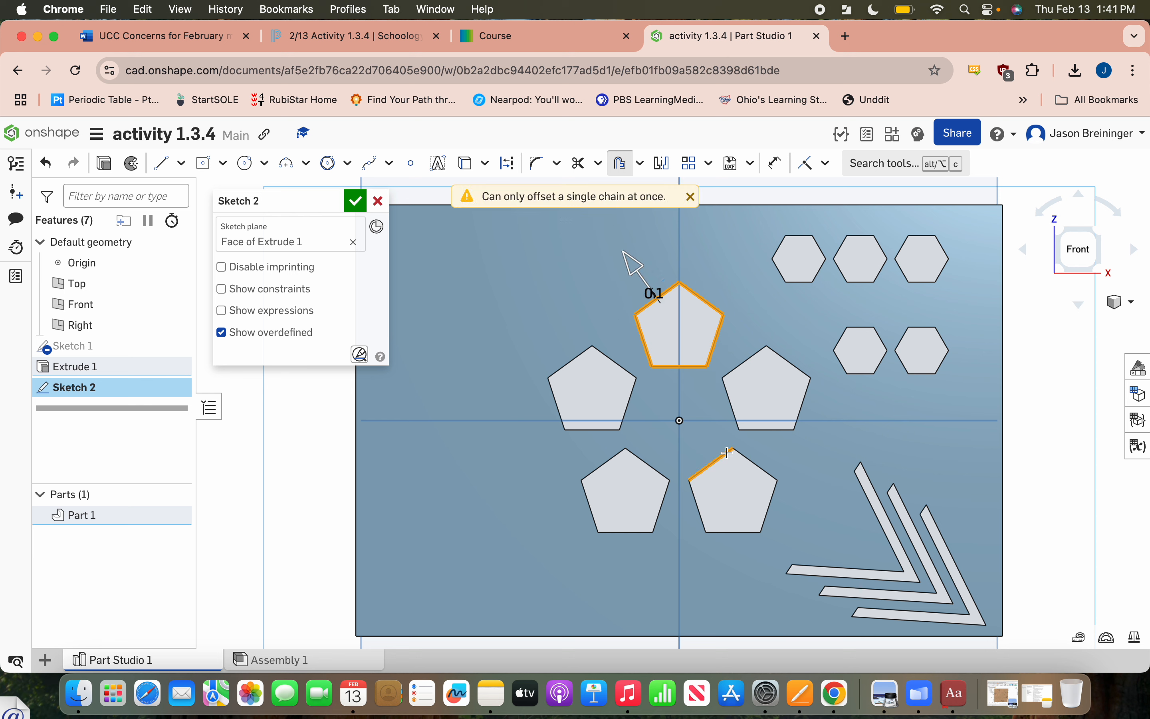
left_click(727, 457)
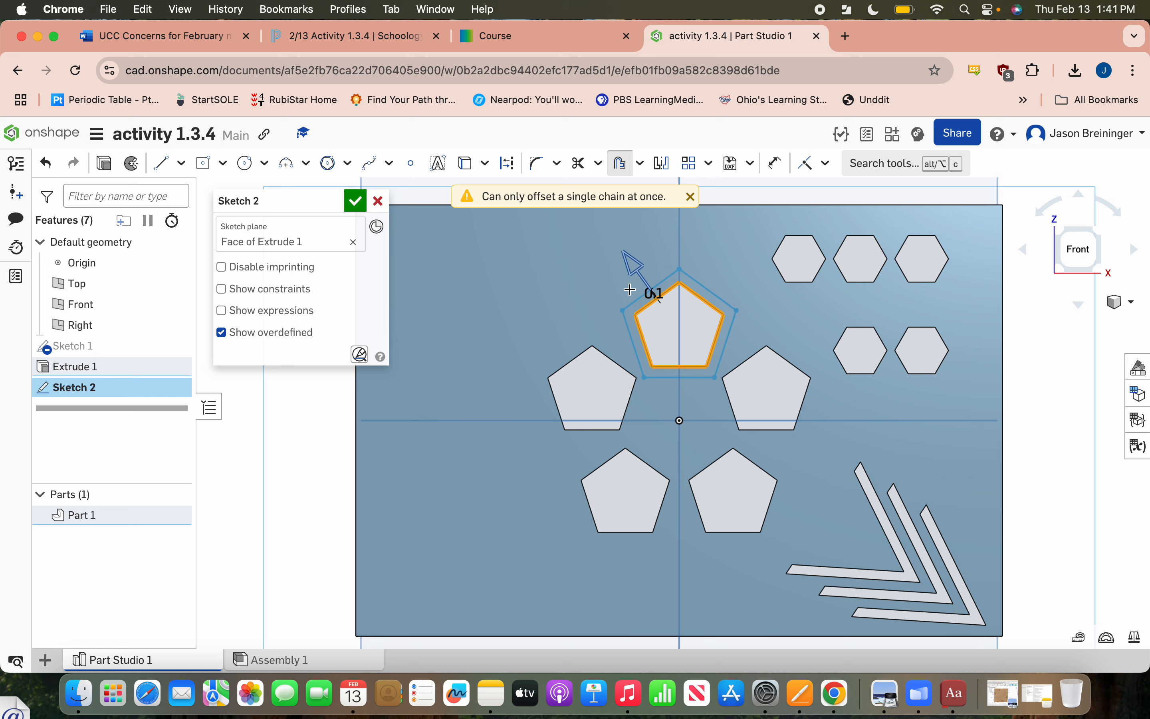
left_click(600, 285)
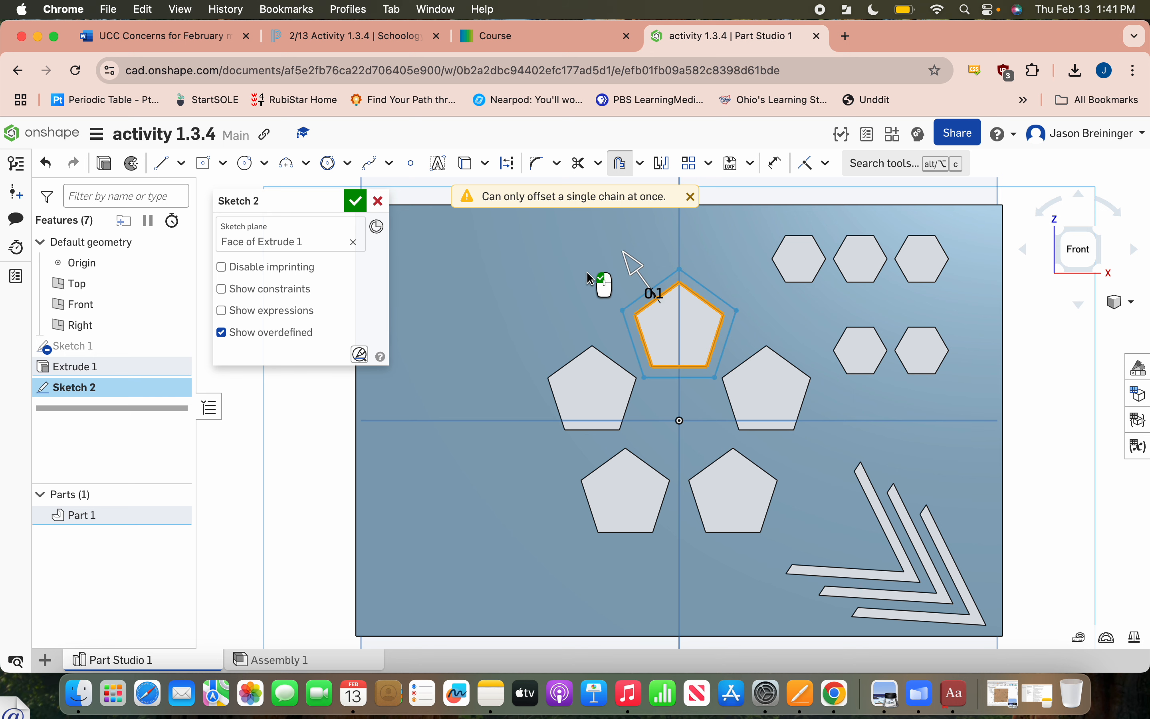
key("Return")
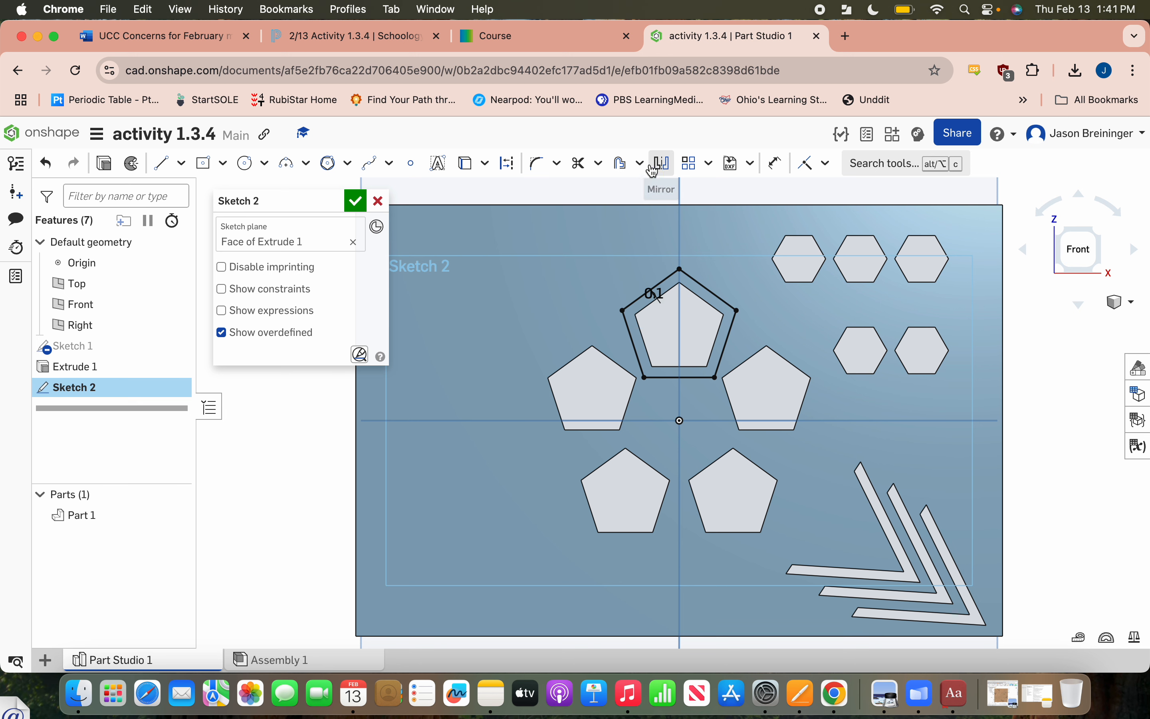
Offset the five edges of the lower-right pentagon cutout by 0.1 in, flipping the offset to the outside.
left_click(628, 170)
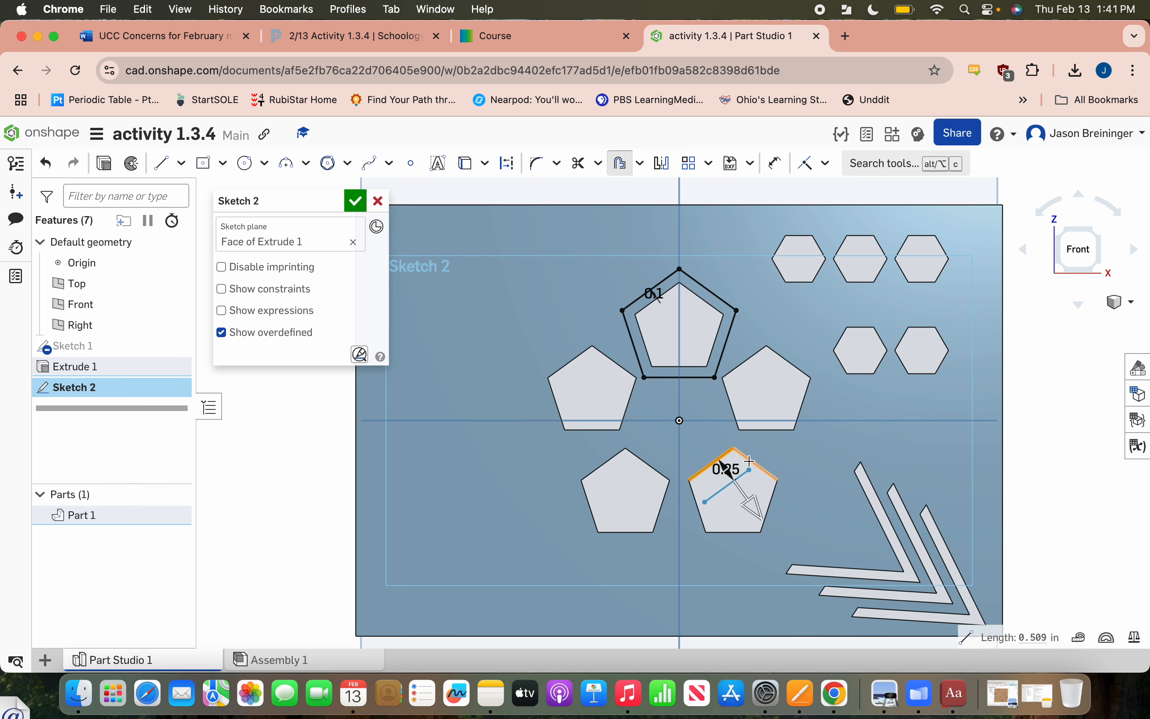
left_click(770, 501)
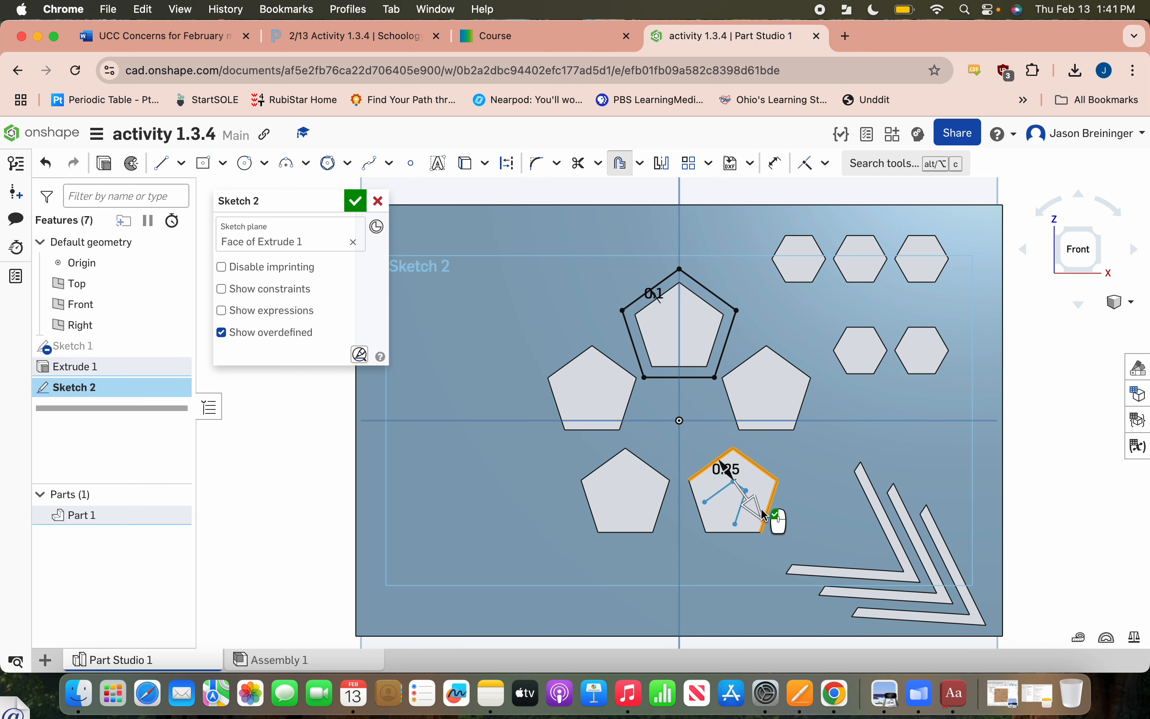
left_click(745, 531)
left_click(704, 518)
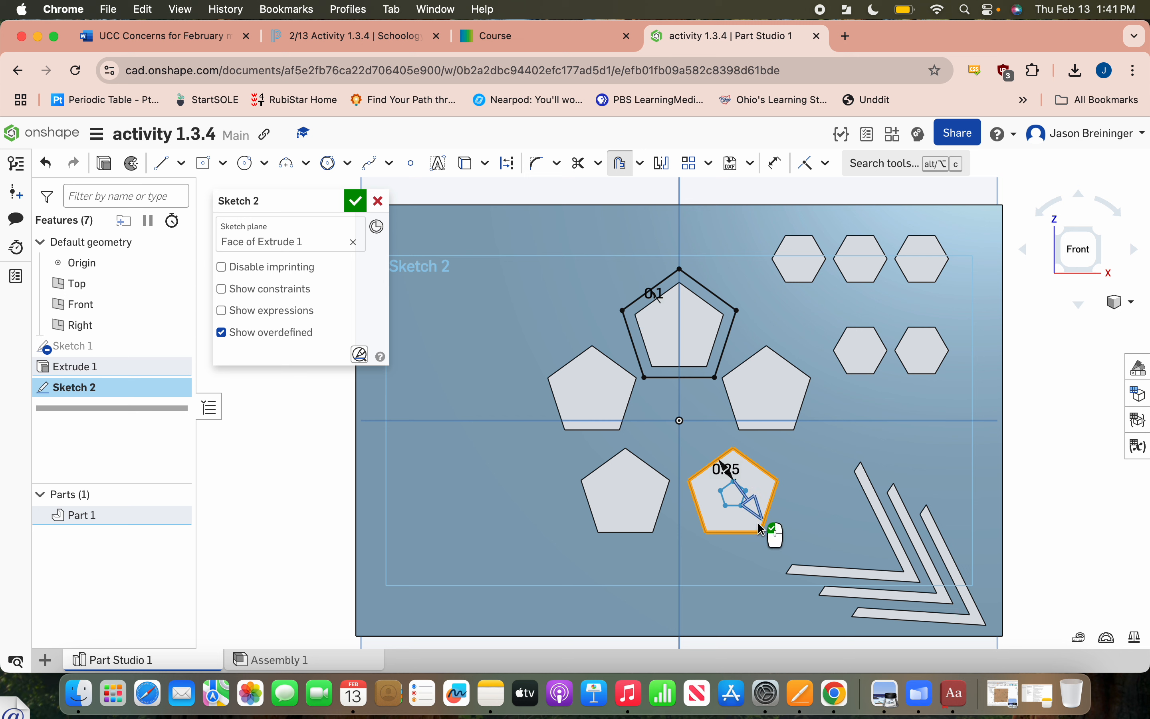
left_click(769, 529)
double_click(717, 447)
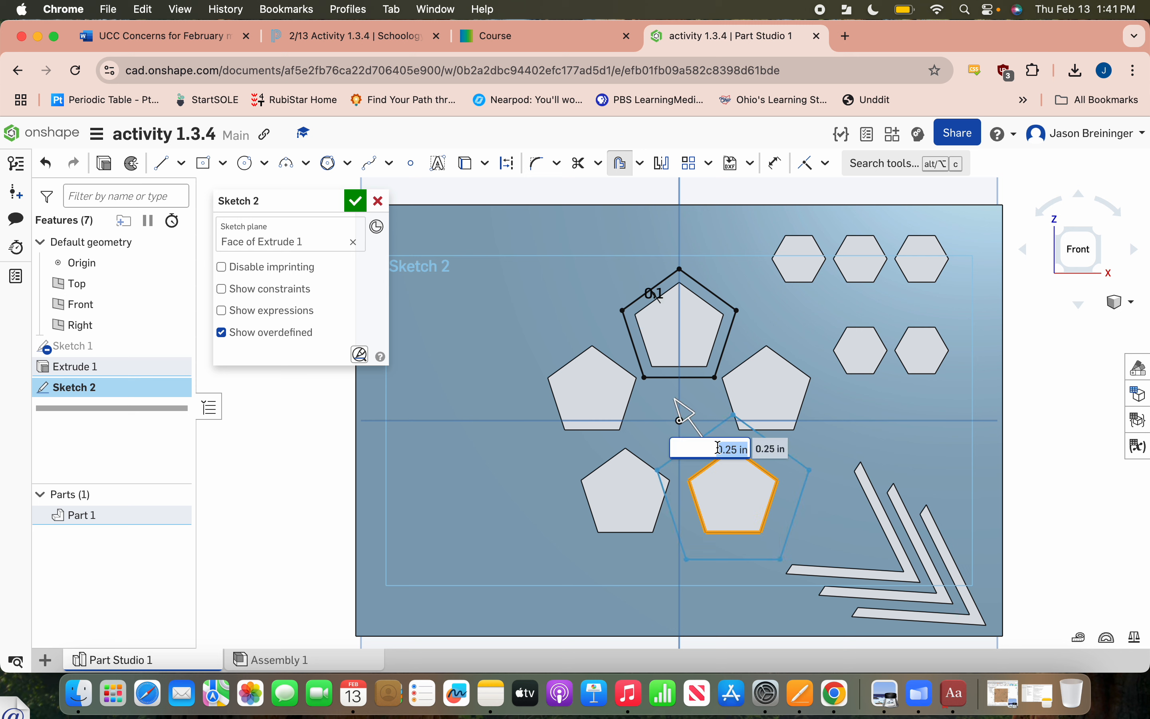
type("0.1")
key("Return")
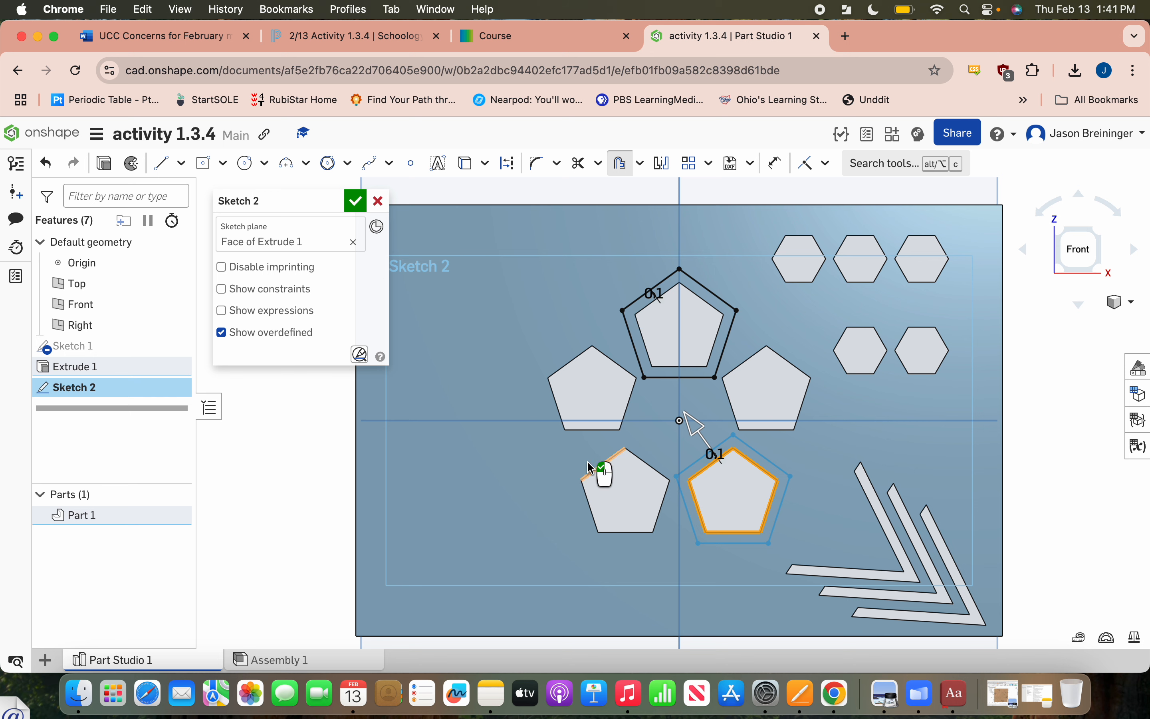
key("Escape")
left_click(663, 446)
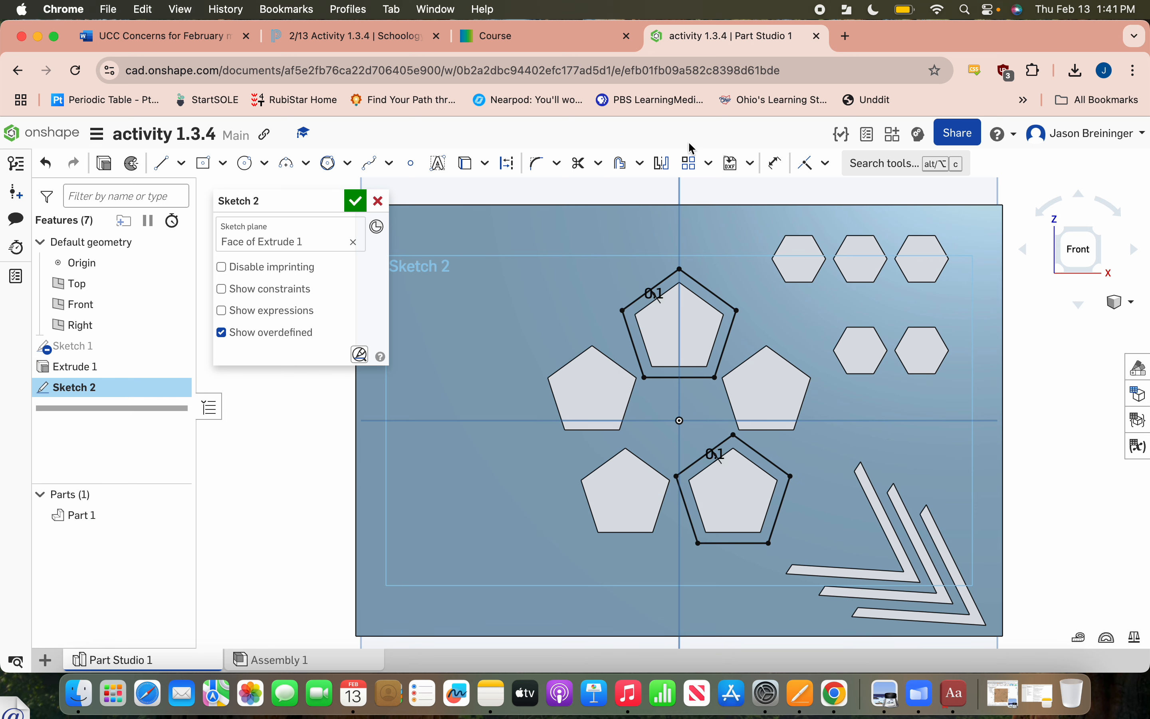
Try to offset the edges of the lower-left pentagon cutout, and undo the offsets of both lower pentagons.
left_click(620, 163)
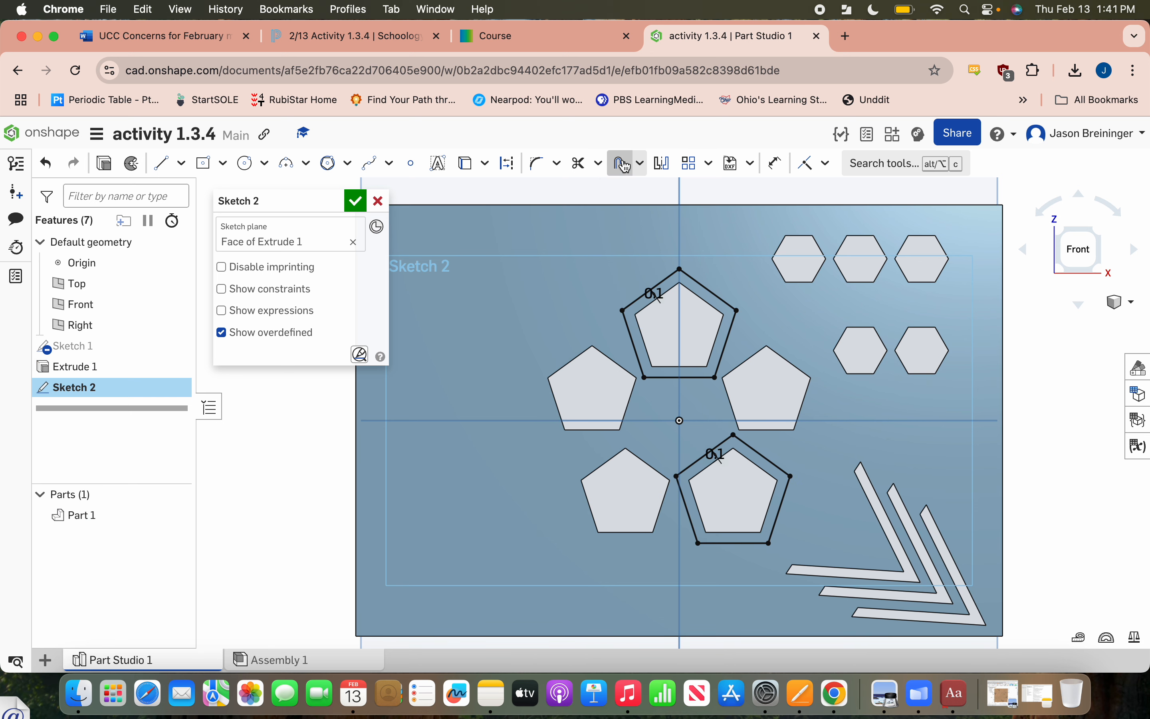
left_click(641, 460)
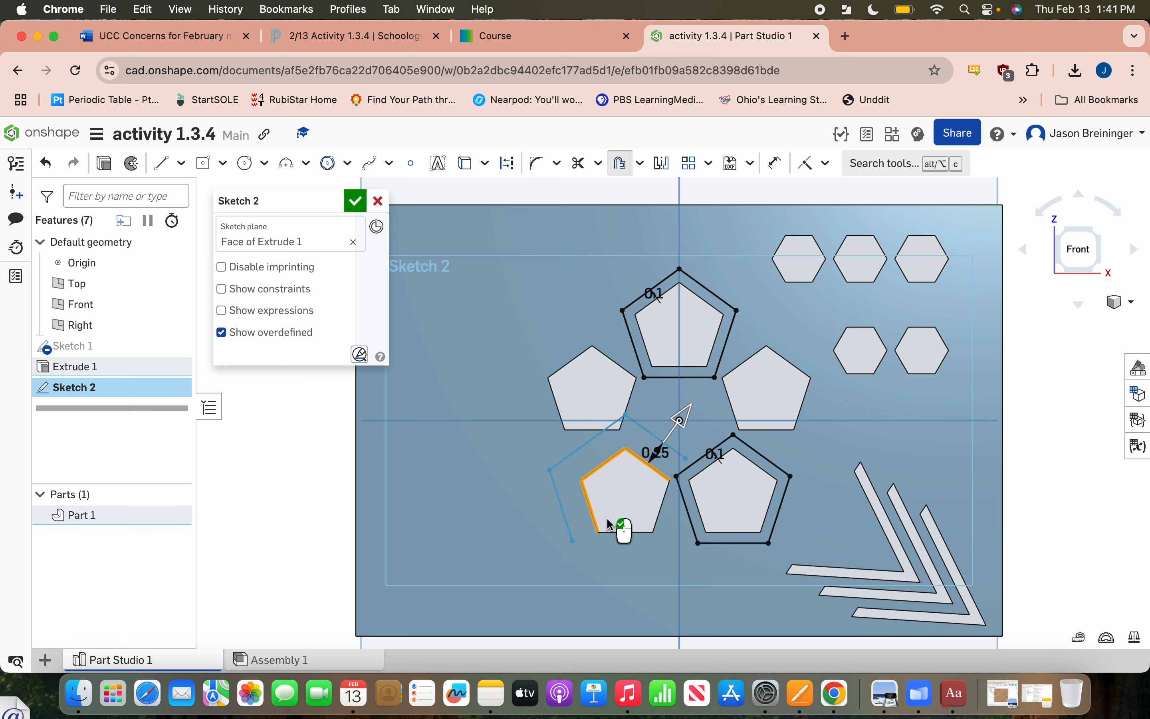
left_click(615, 529)
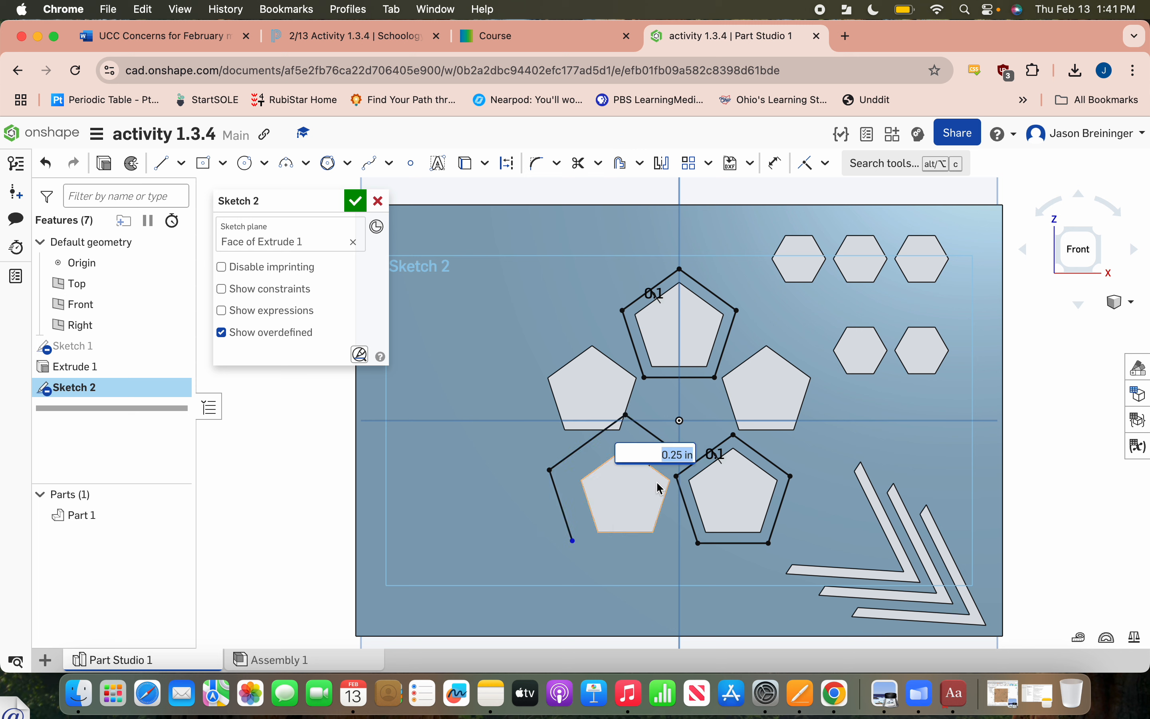
key("Return")
key("super+z")
key("super+z")
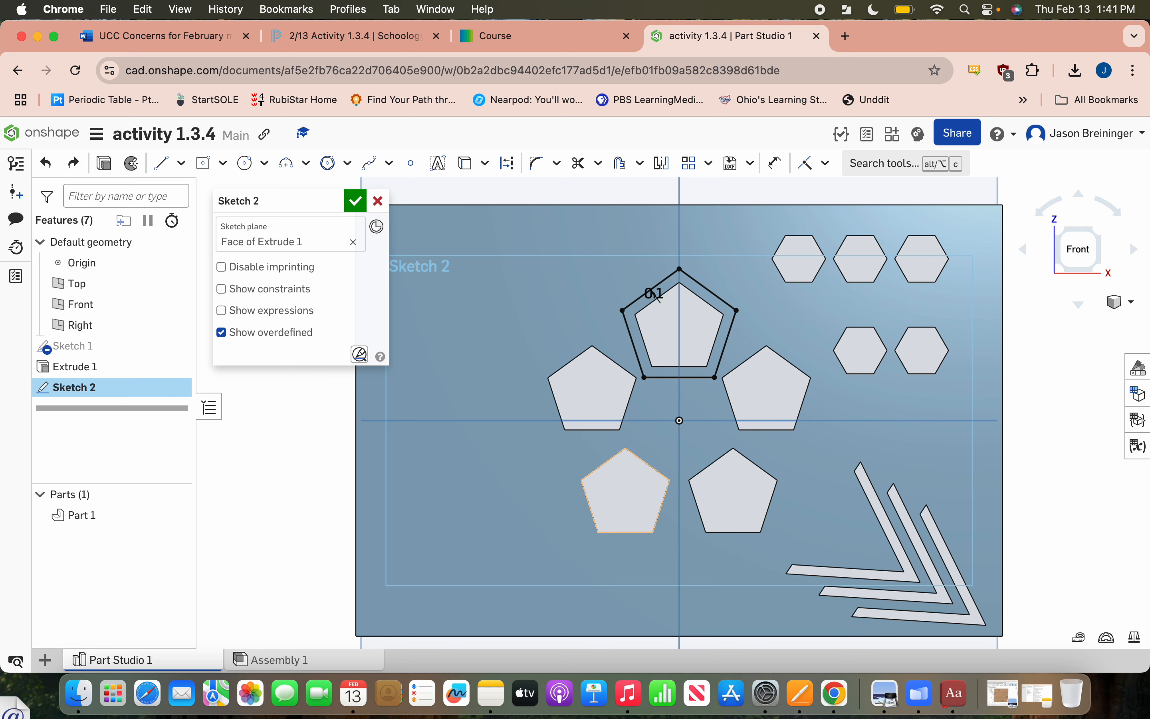
left_click(620, 163)
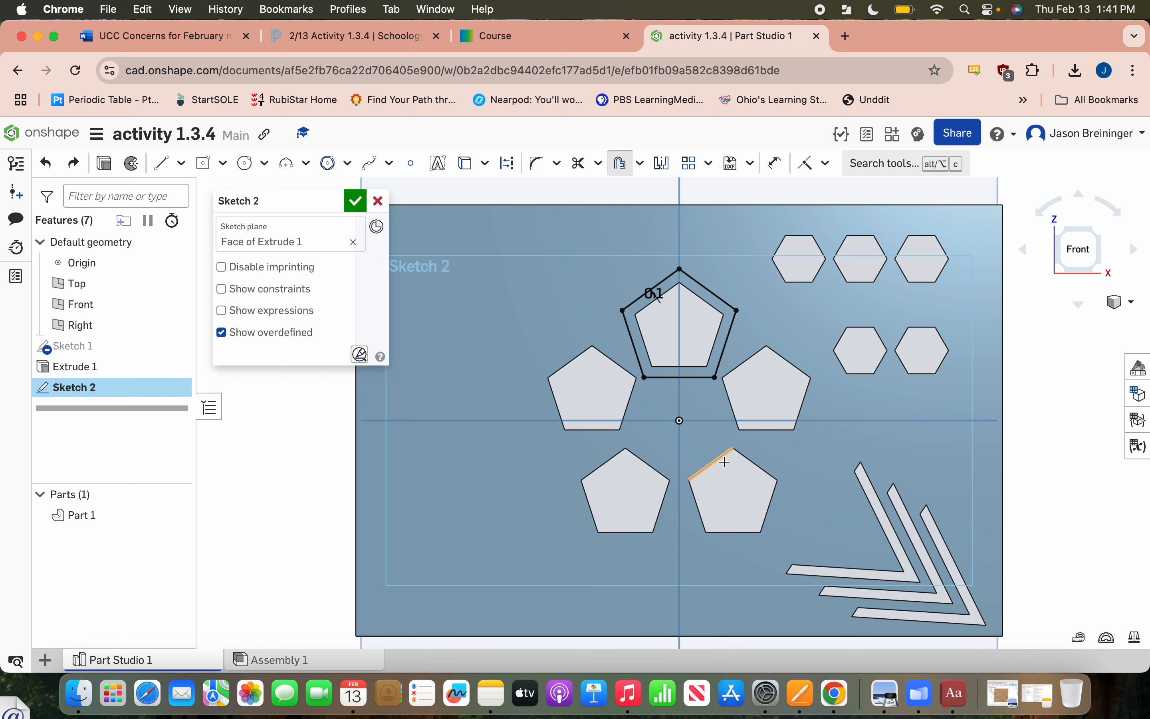
left_click(719, 464)
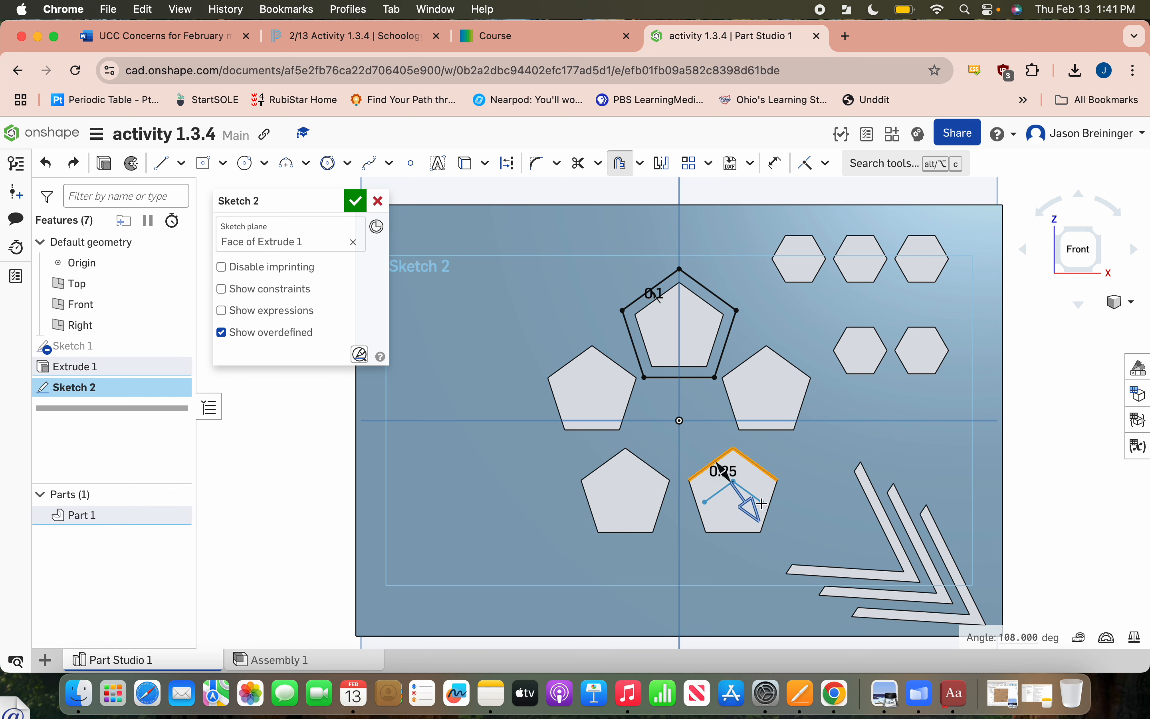
left_click(742, 499)
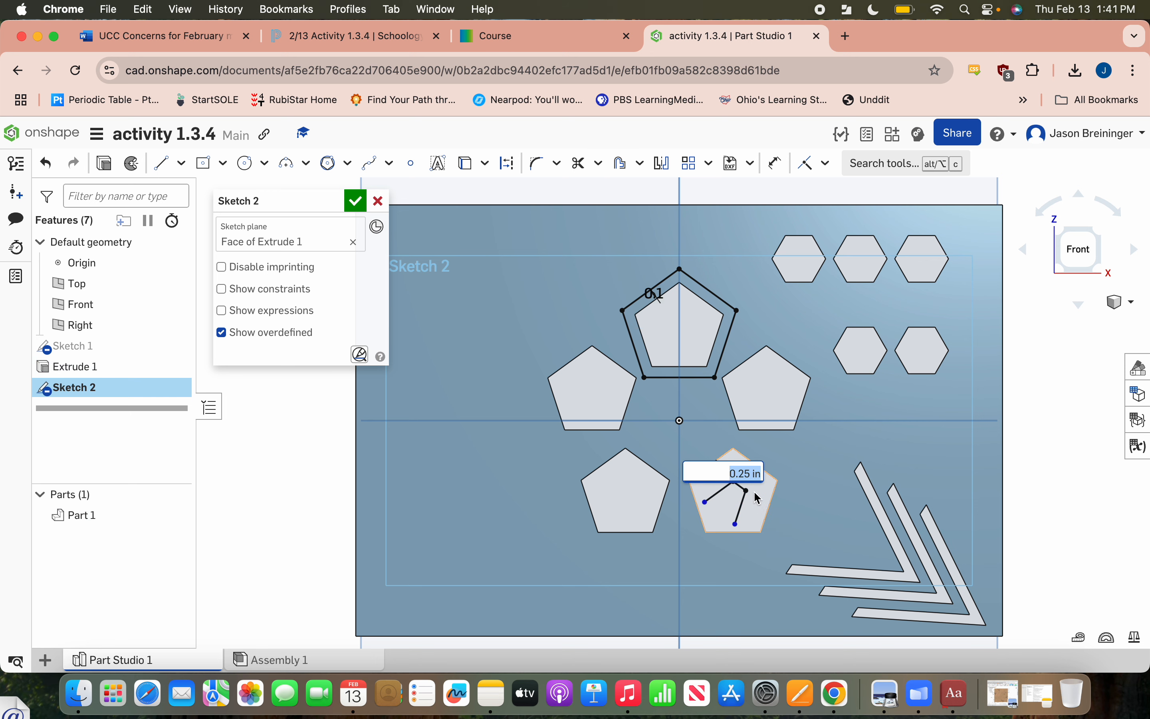
key("Escape")
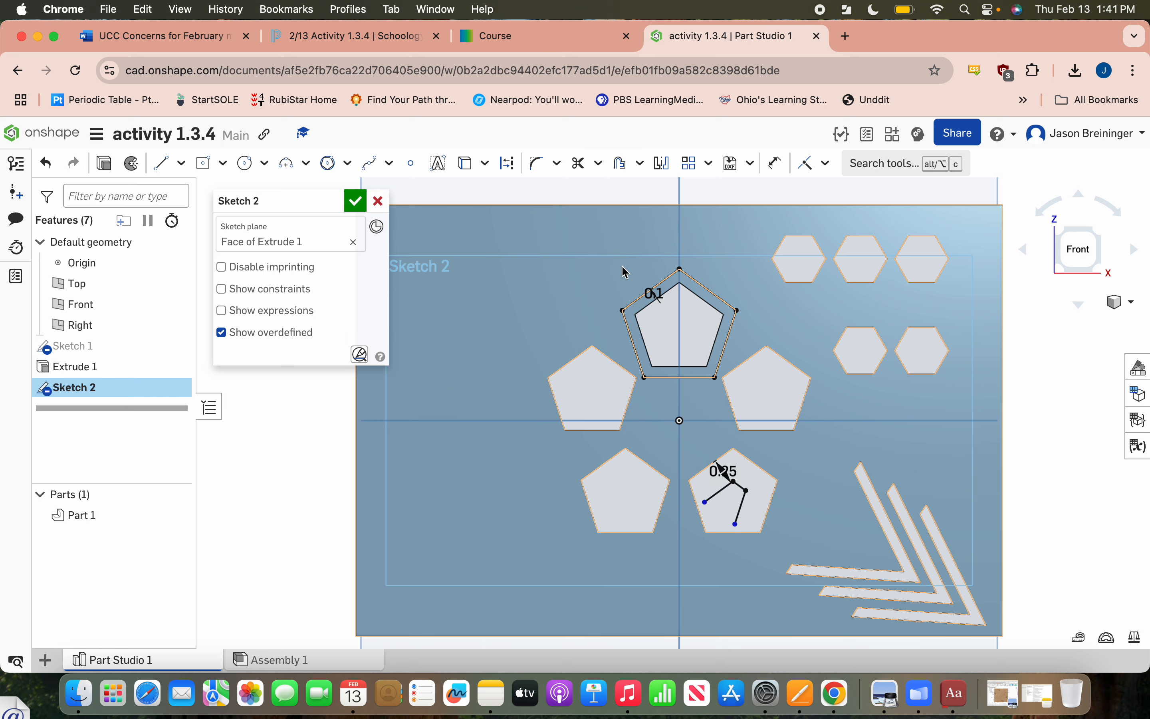
Offset all five edges of the lower-right pentagon cutout outward by 0.1 in.
left_click(620, 163)
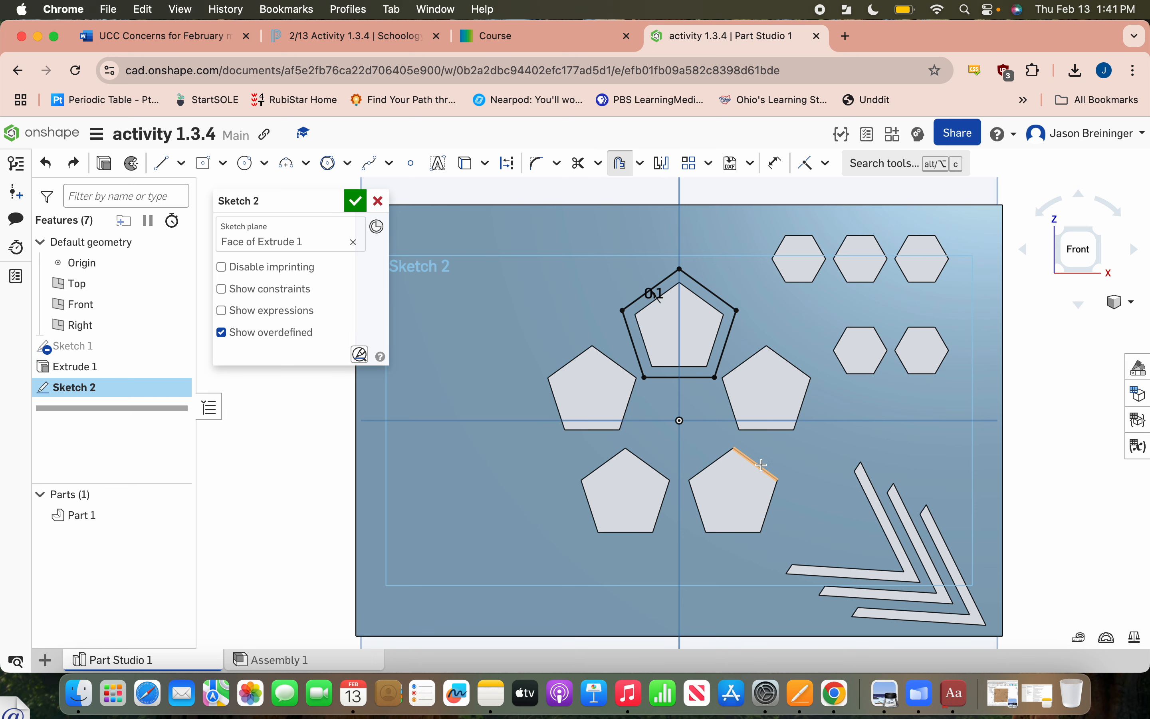
left_click(757, 463)
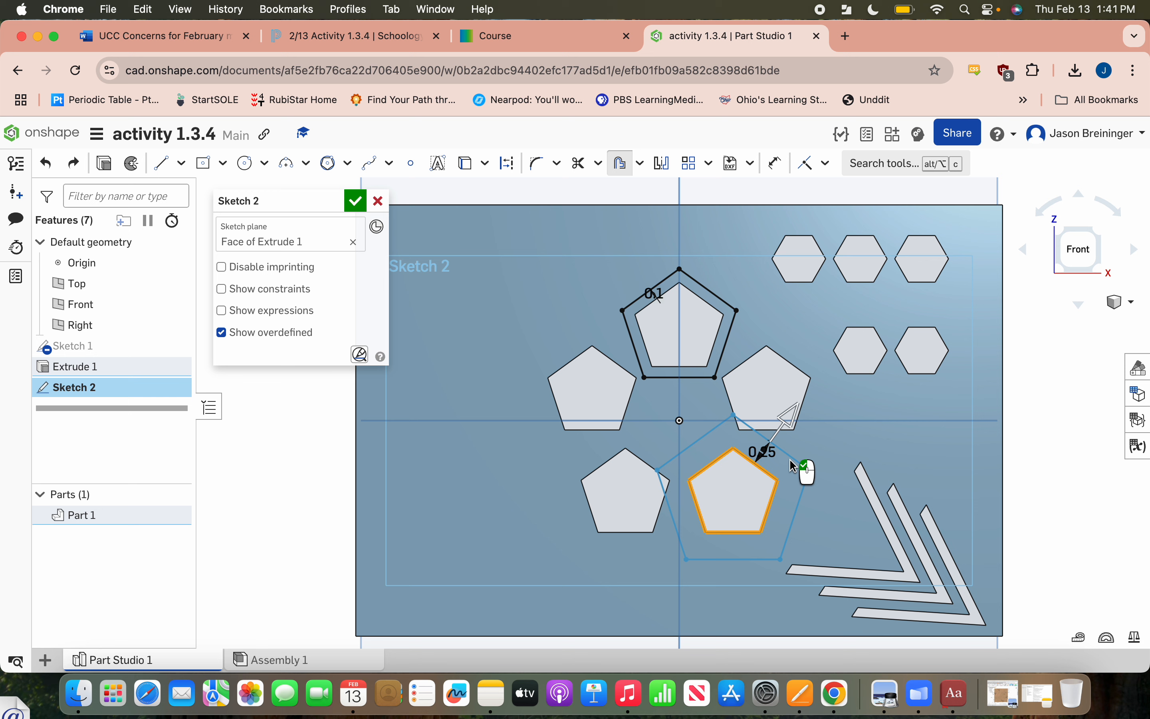
left_click(763, 445)
double_click(762, 444)
type("0.1")
key("Return")
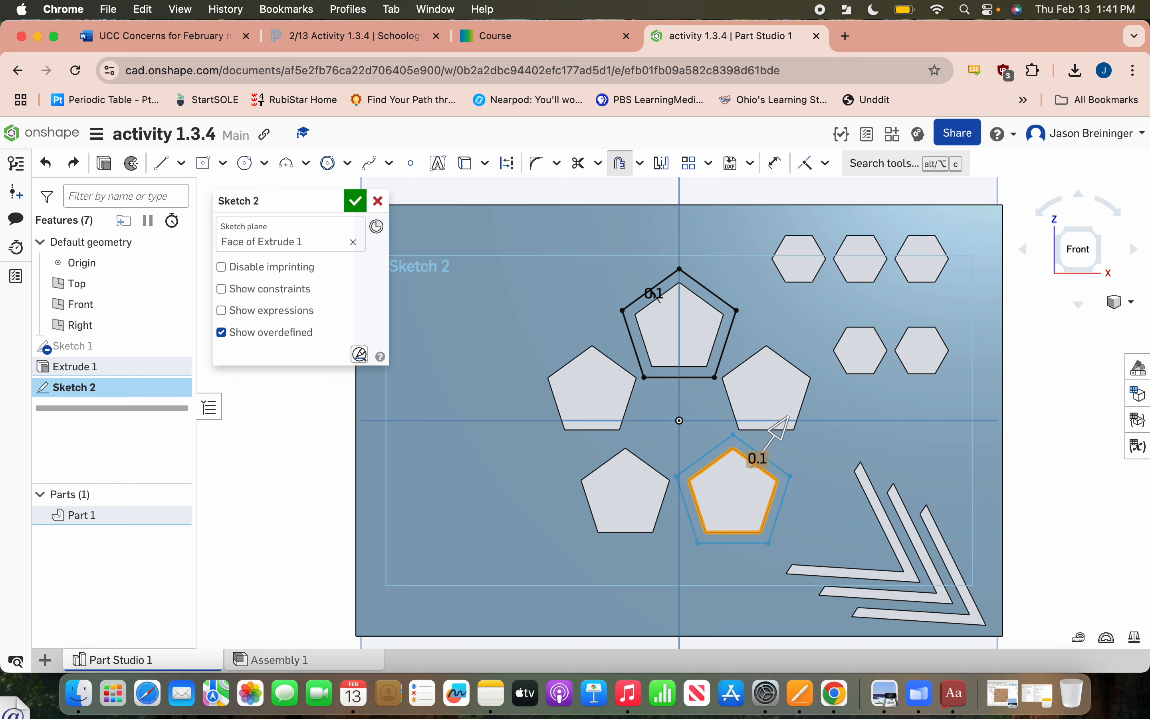
left_click(659, 452)
key("Return")
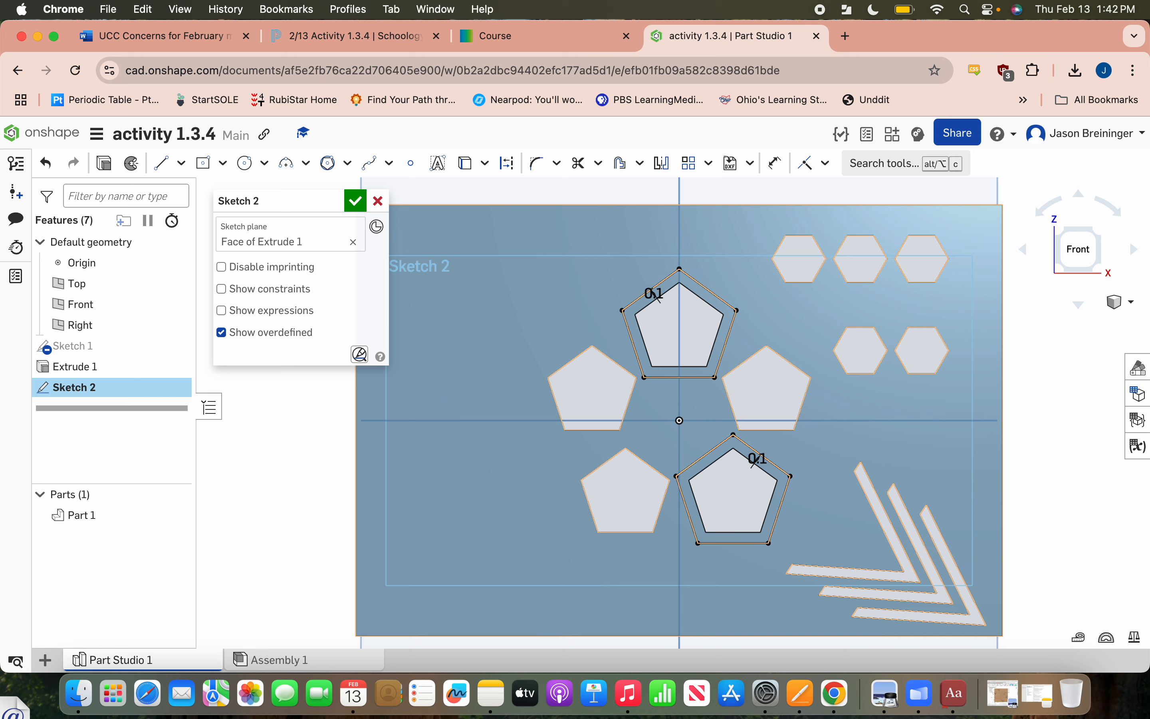
Offset all five edges of the lower-left pentagon cutout outward by 0.1 in.
left_click(620, 163)
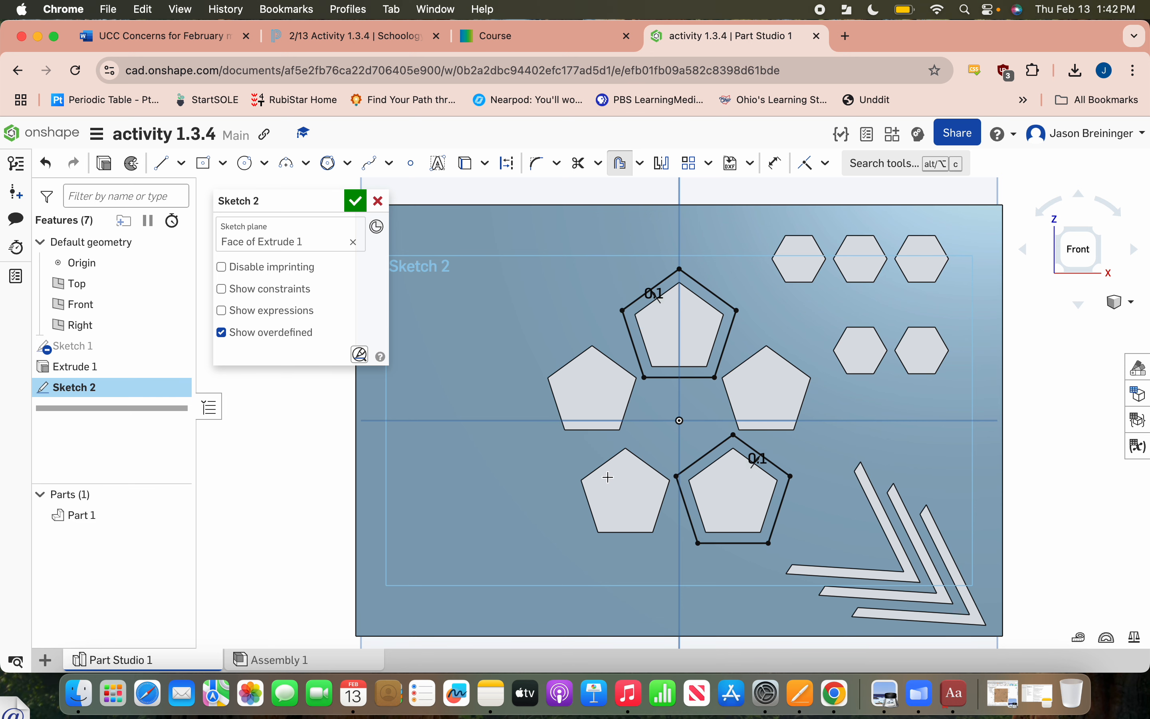
left_click(605, 464)
left_click(647, 464)
left_click(666, 499)
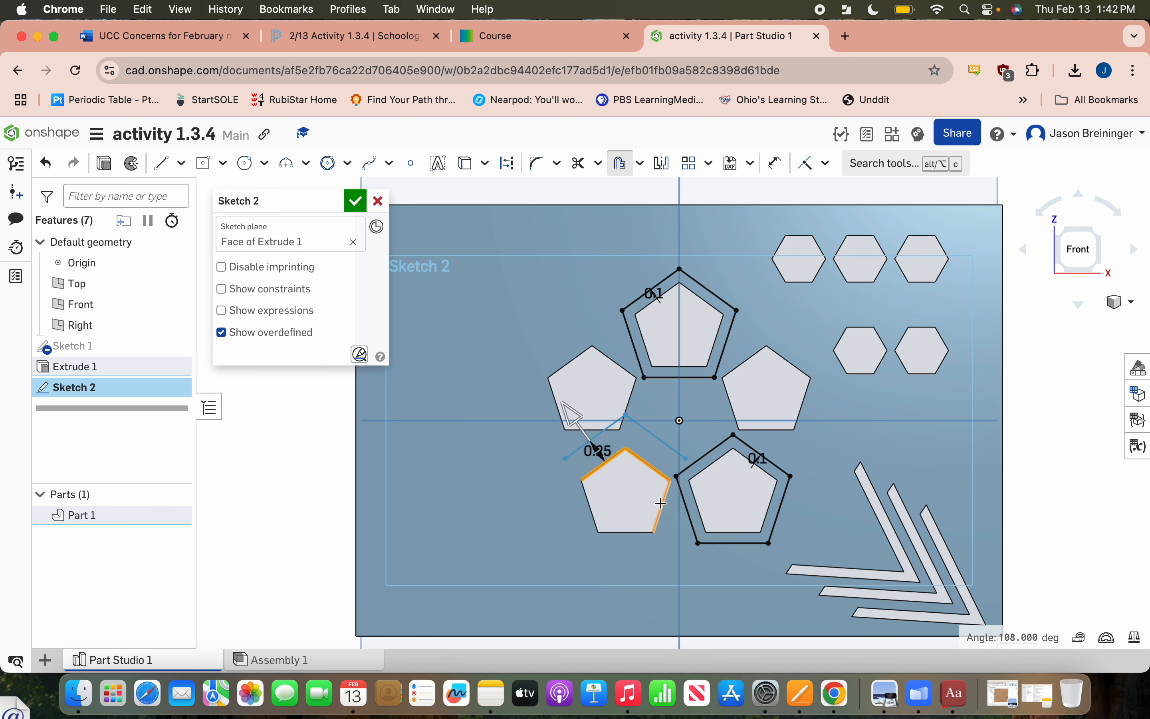
left_click(650, 533)
left_click(587, 511)
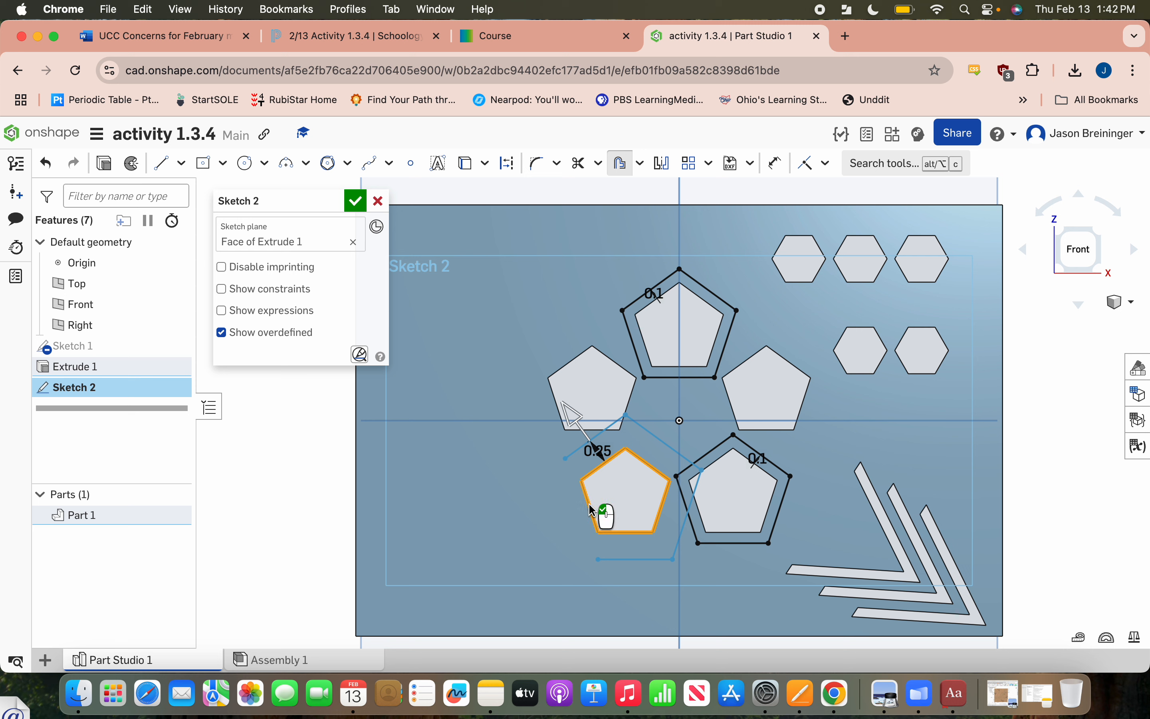
left_click(598, 450)
type("0.1")
key("Return")
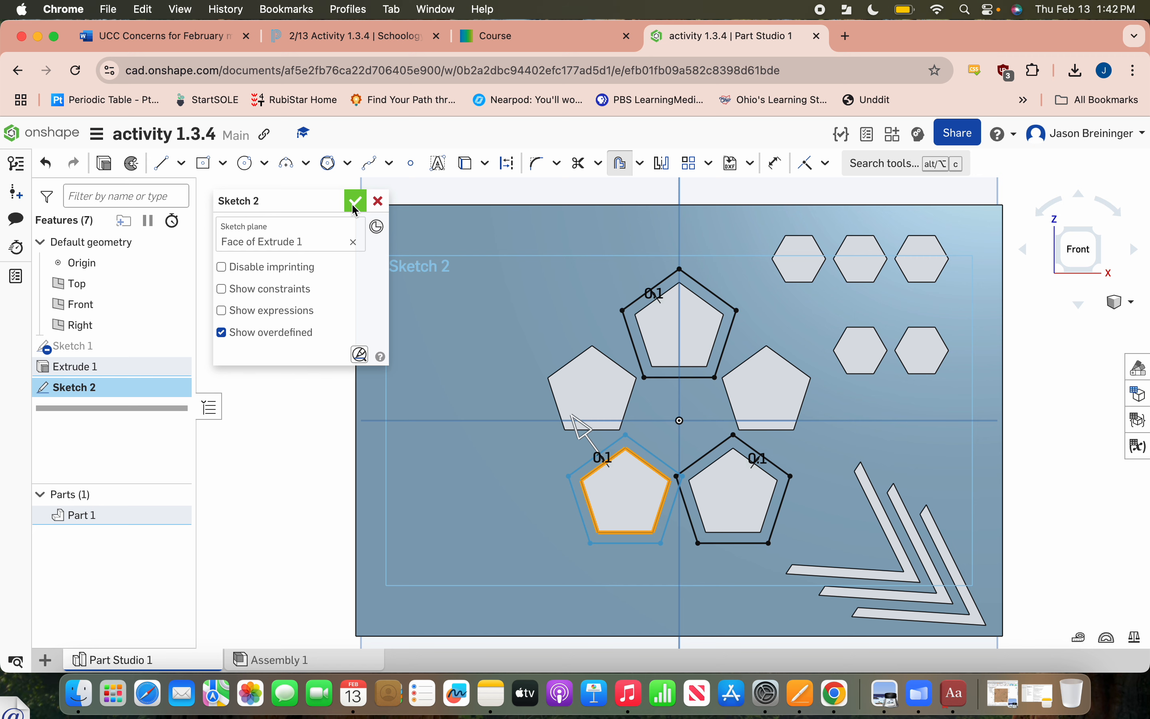
left_click(449, 359)
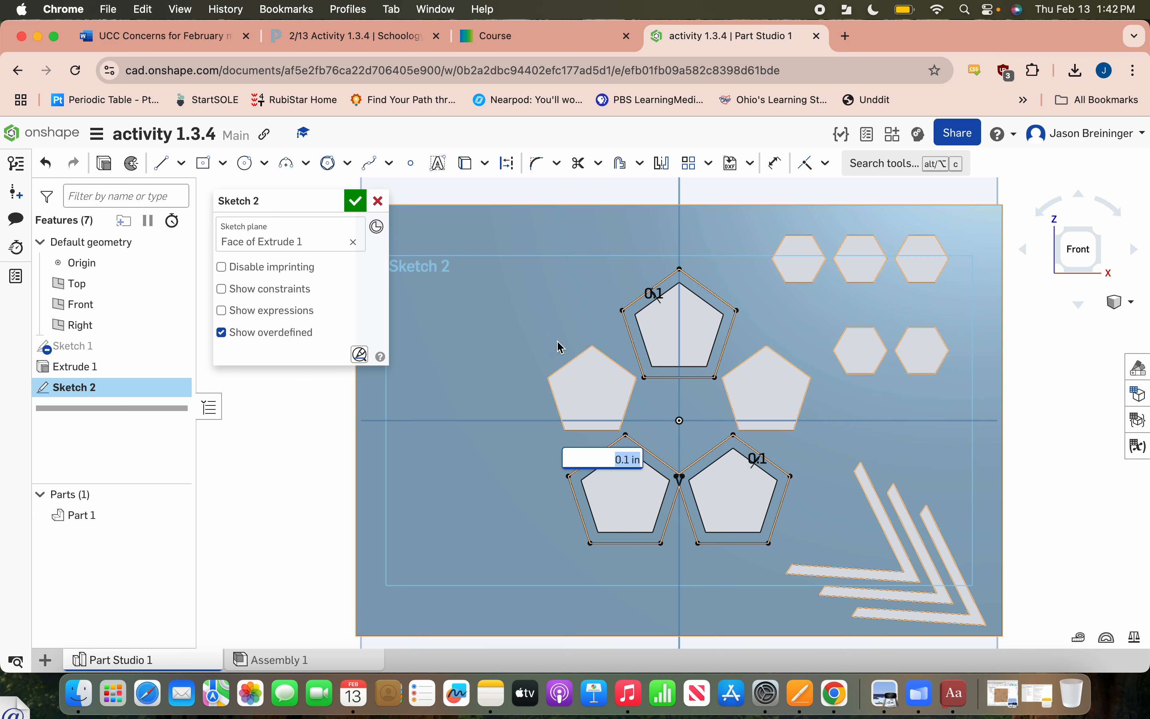
key("Return")
Check the fillet instruction on the course page, and fillet all five corners of the top offset pentagon with a 0.2 in radius.
left_click(546, 36)
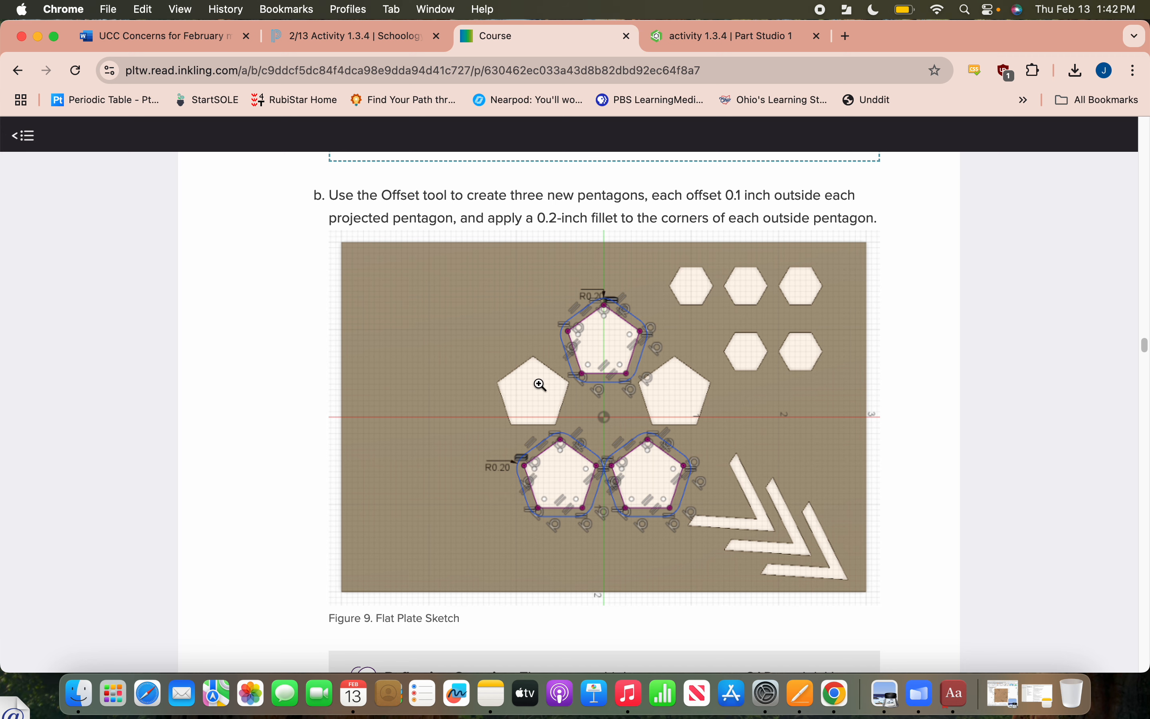
scroll(540, 384, "up", 2)
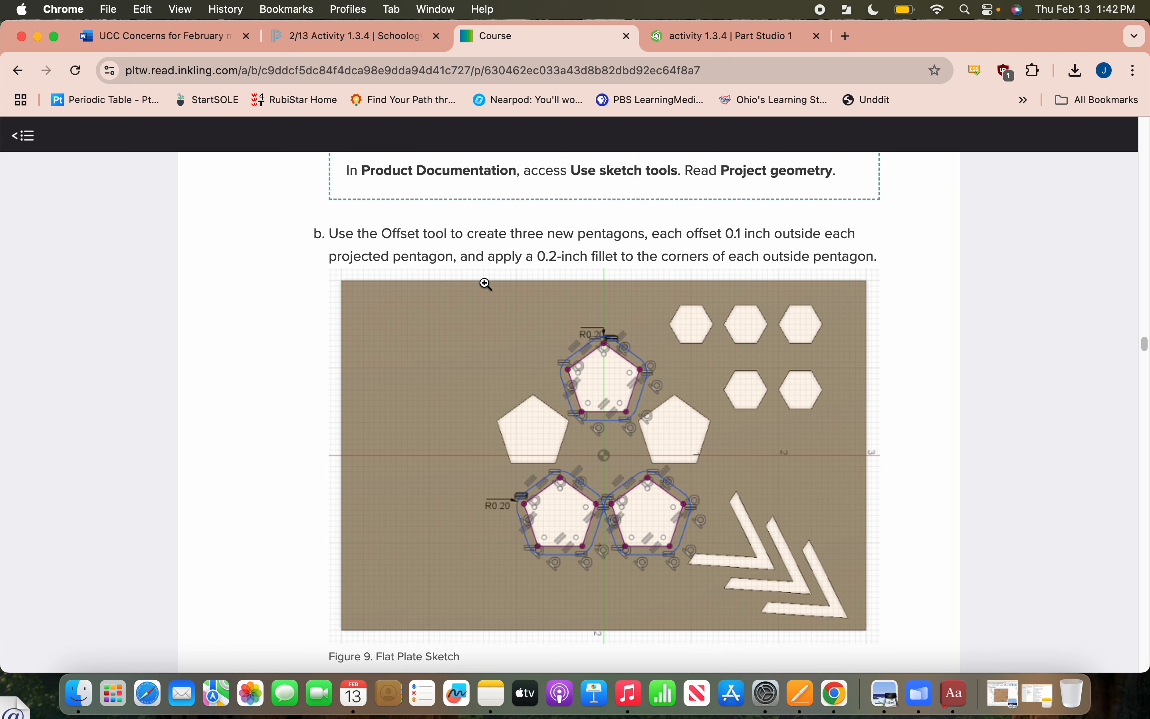
left_click(705, 37)
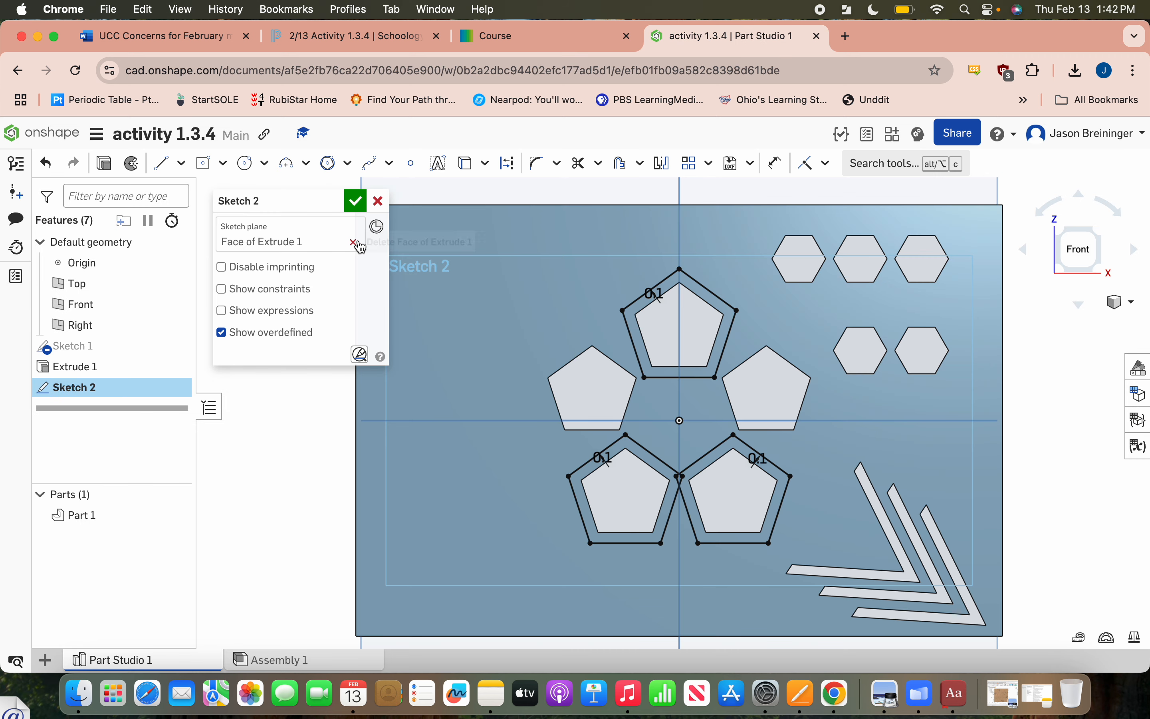
left_click(535, 167)
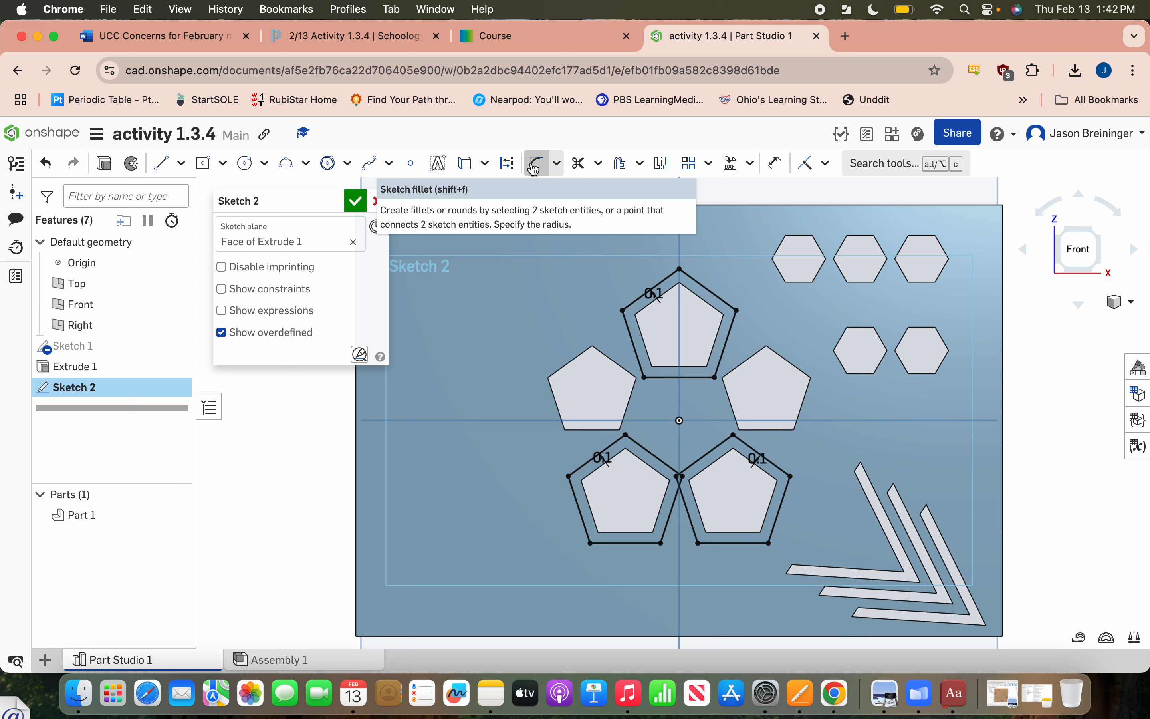
left_click(679, 269)
left_click(624, 310)
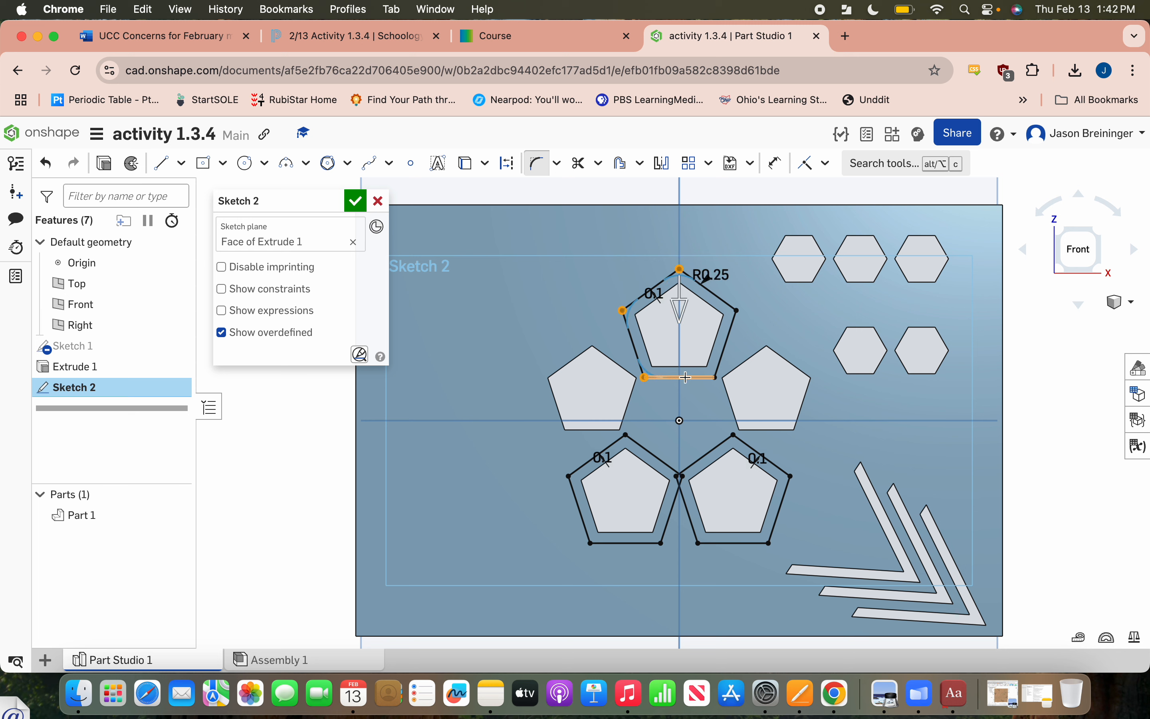
left_click(715, 377)
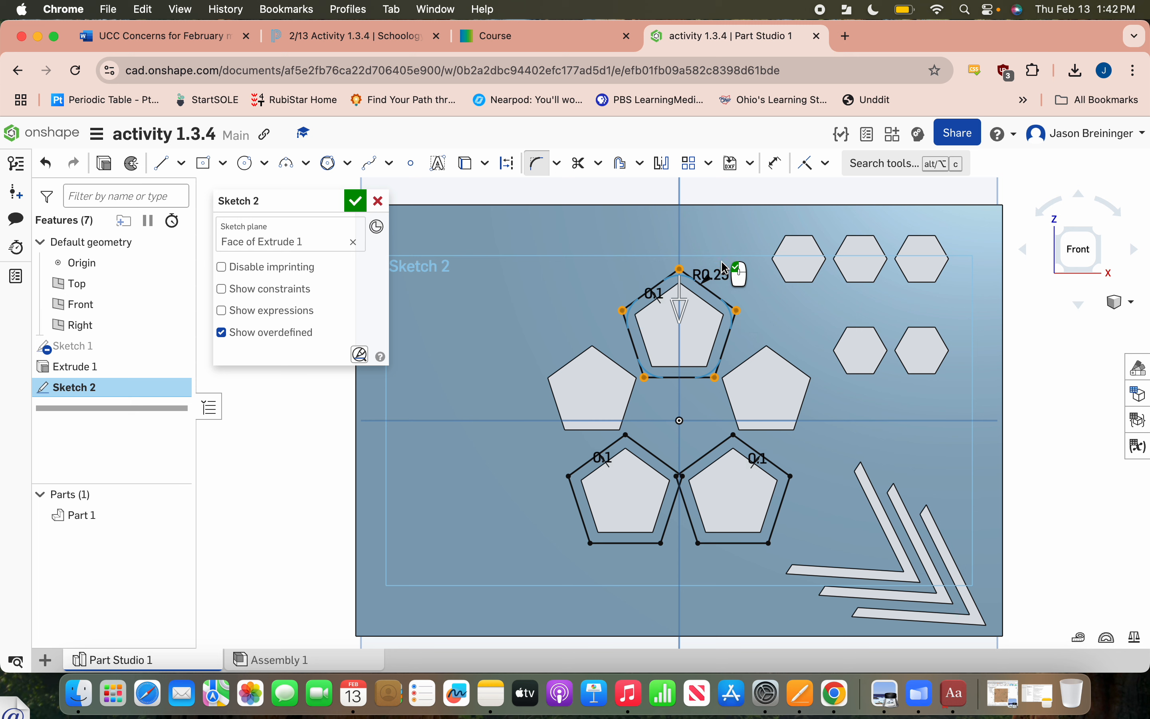
double_click(715, 271)
type("0.2")
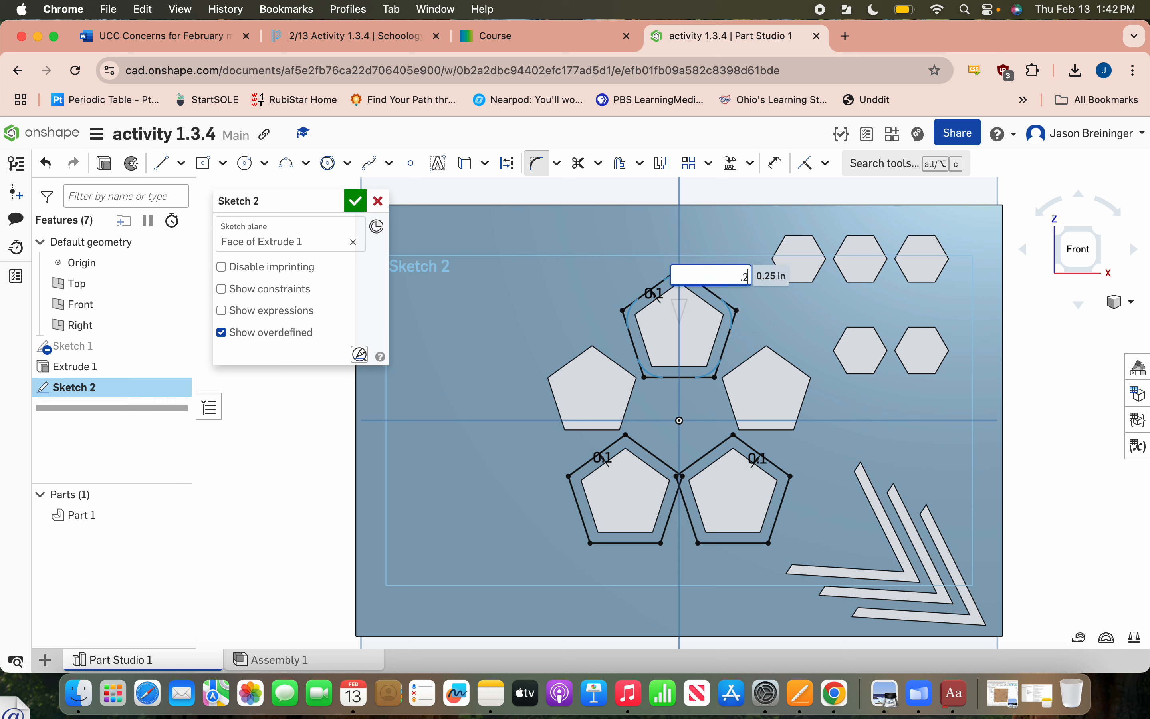
key("Return")
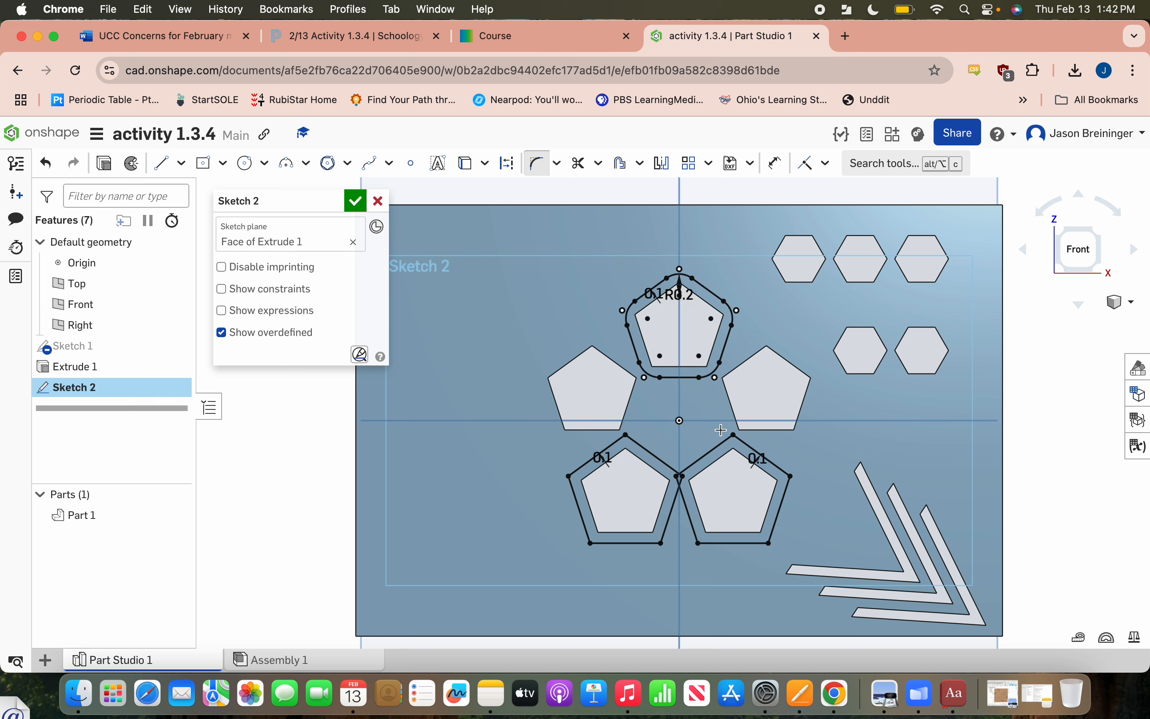
Fillet all five corners of the lower-right offset pentagon with a 0.2 in radius.
left_click(733, 434)
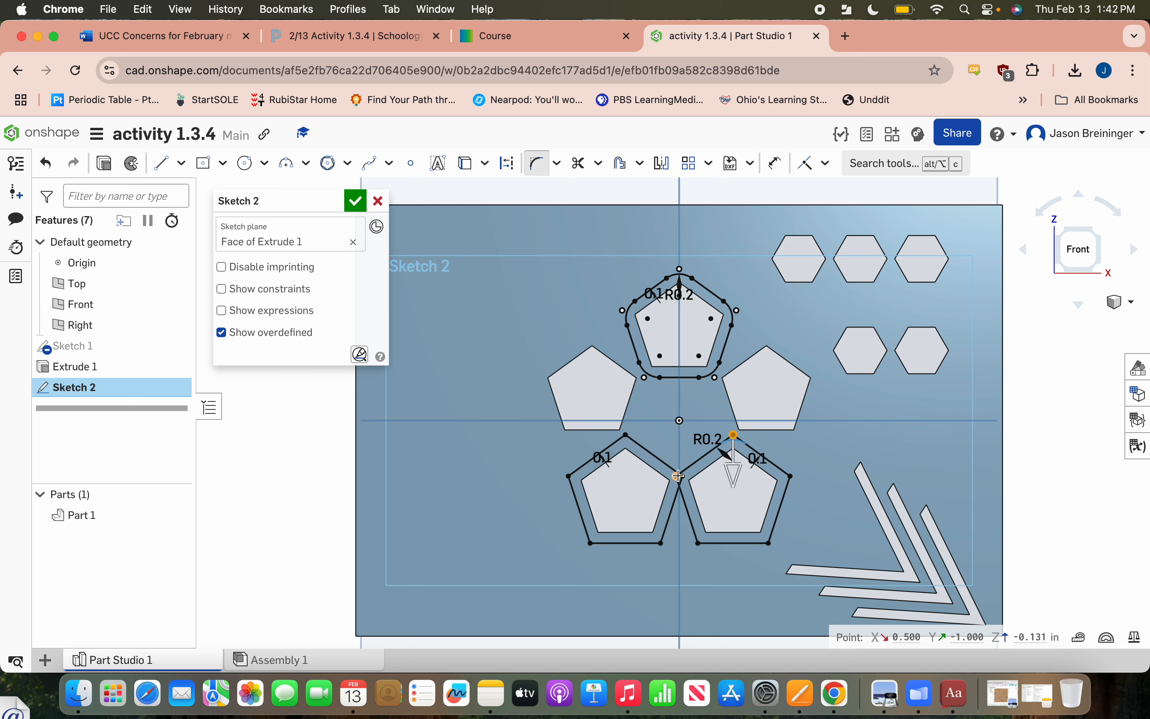
left_click(678, 475)
left_click(697, 543)
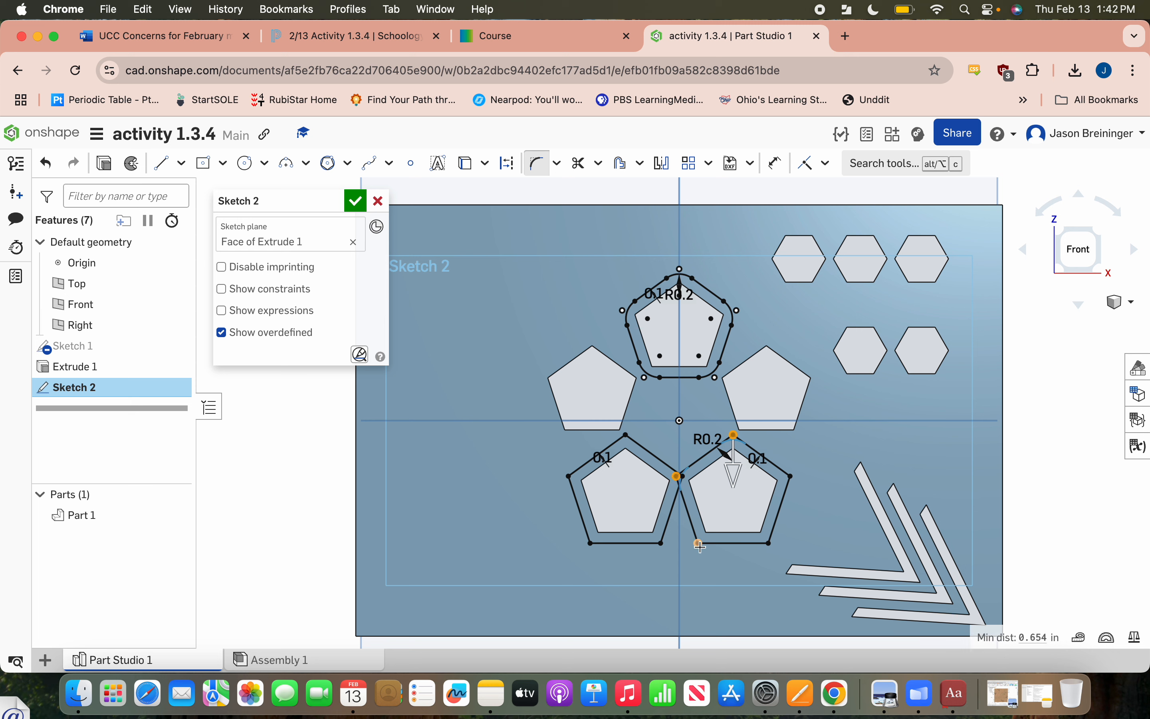
left_click(769, 543)
left_click(790, 475)
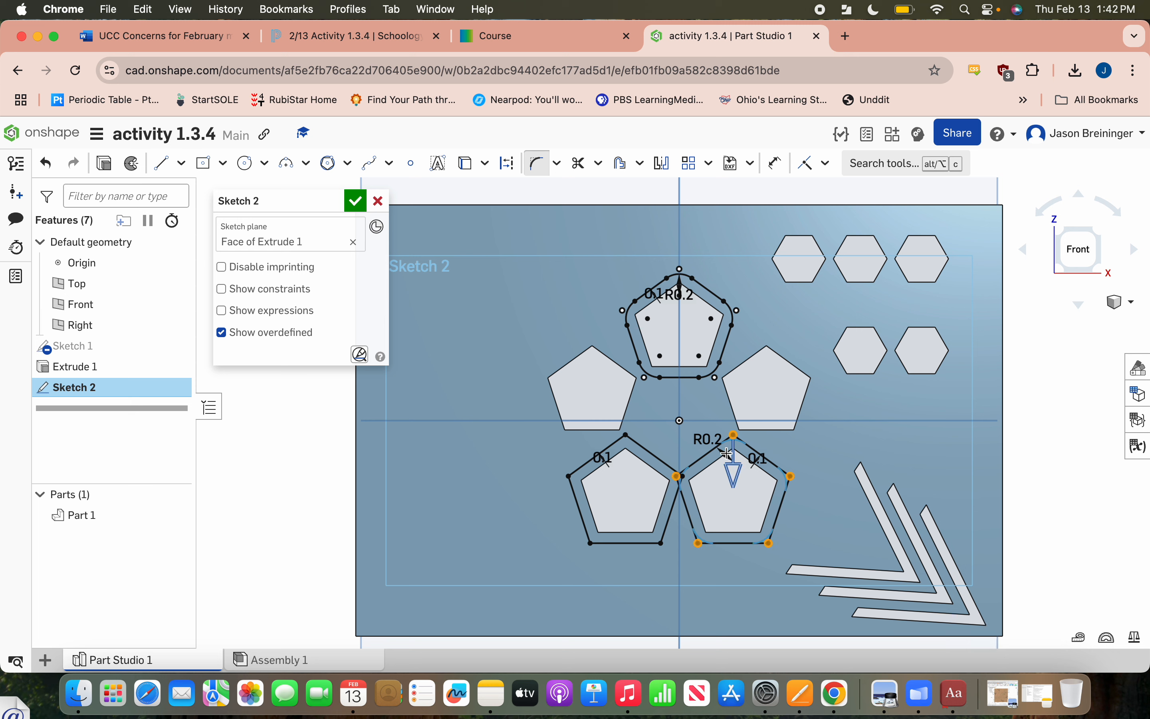
key("Return")
Fillet all five corners of the lower-left offset pentagon with a 0.2 in radius.
left_click(677, 474)
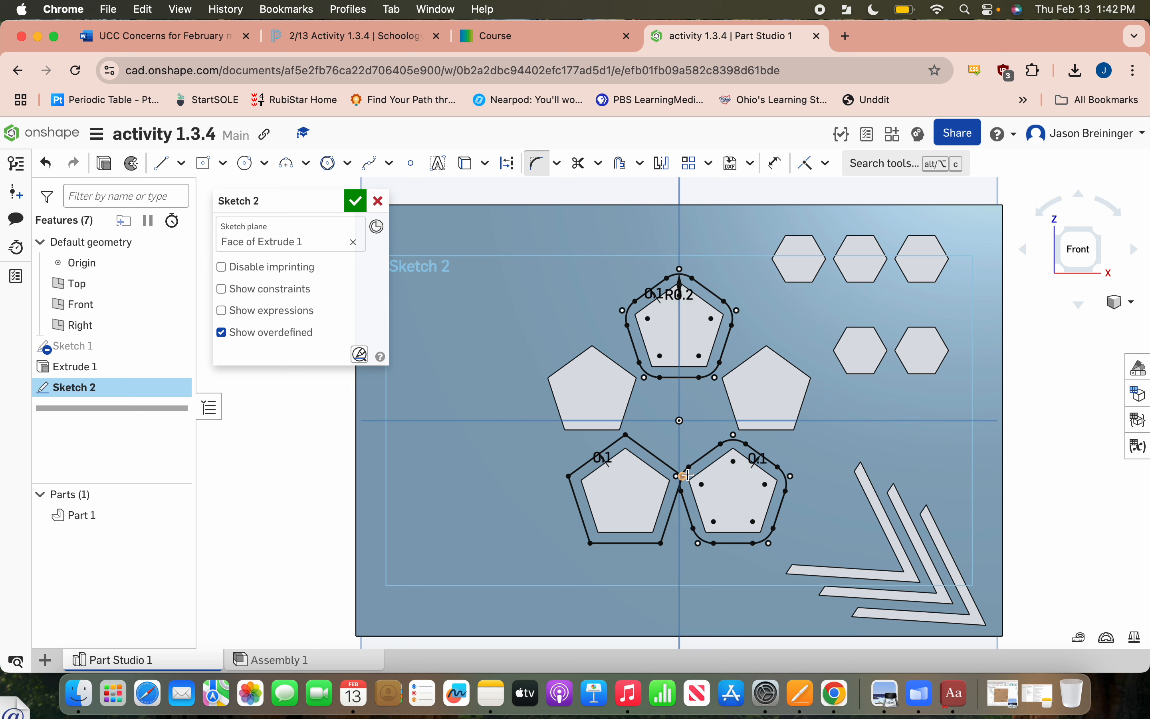
left_click(569, 475)
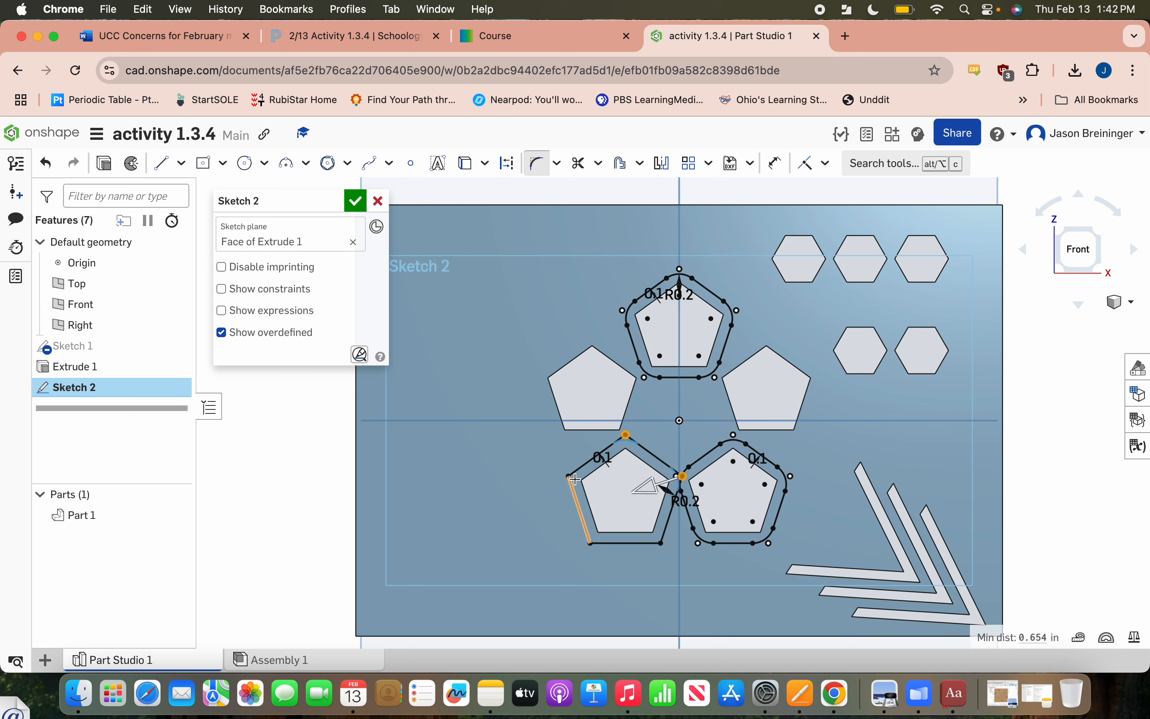
left_click(591, 542)
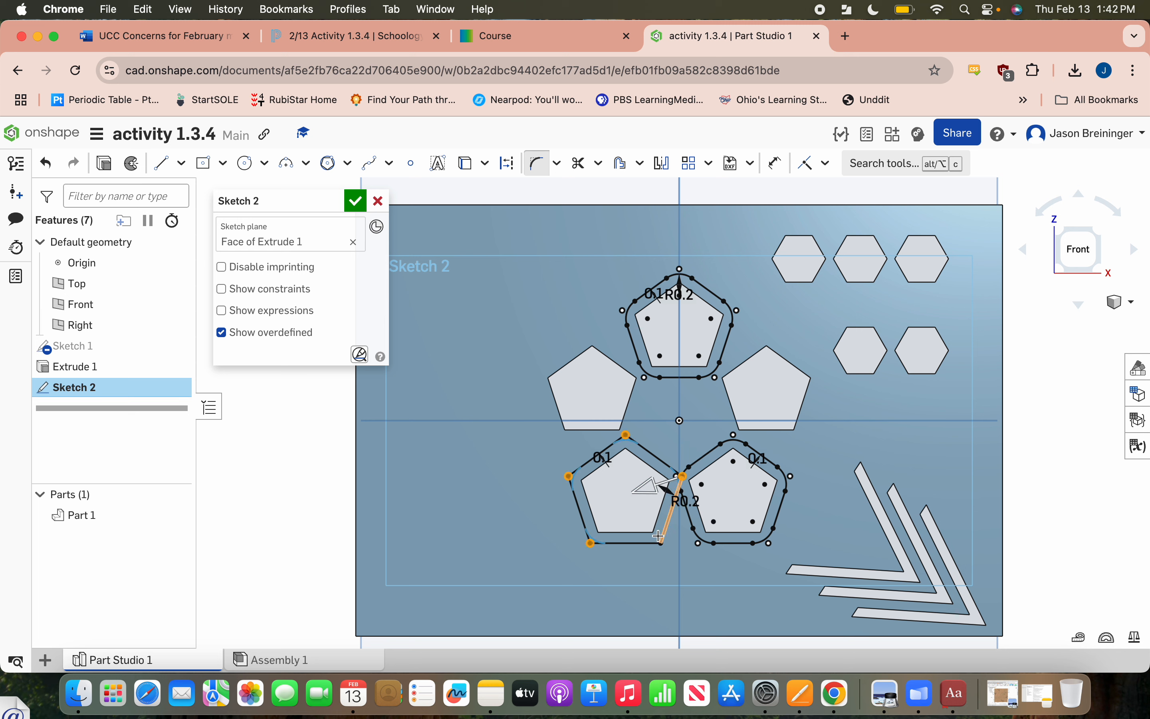
left_click(661, 542)
key("Return")
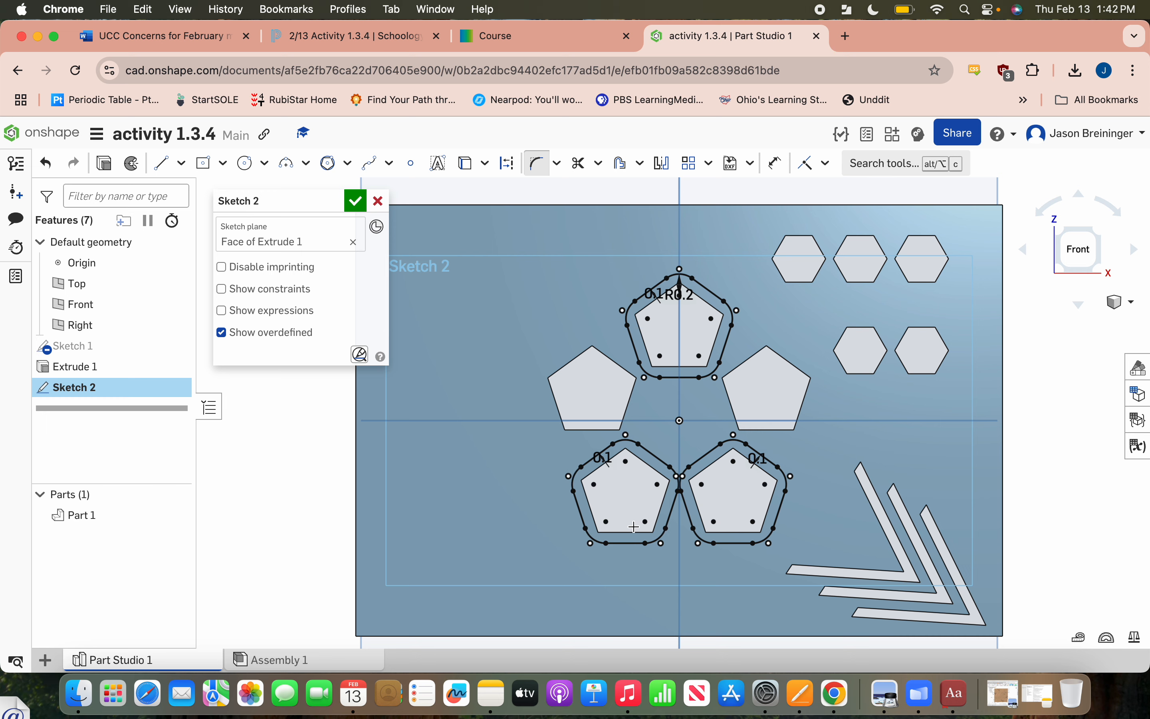
Inspect the gap between the two lower filleted pentagons and read the course page's instructions that follow the Figure 9 sketch.
scroll(677, 491, "up", 10)
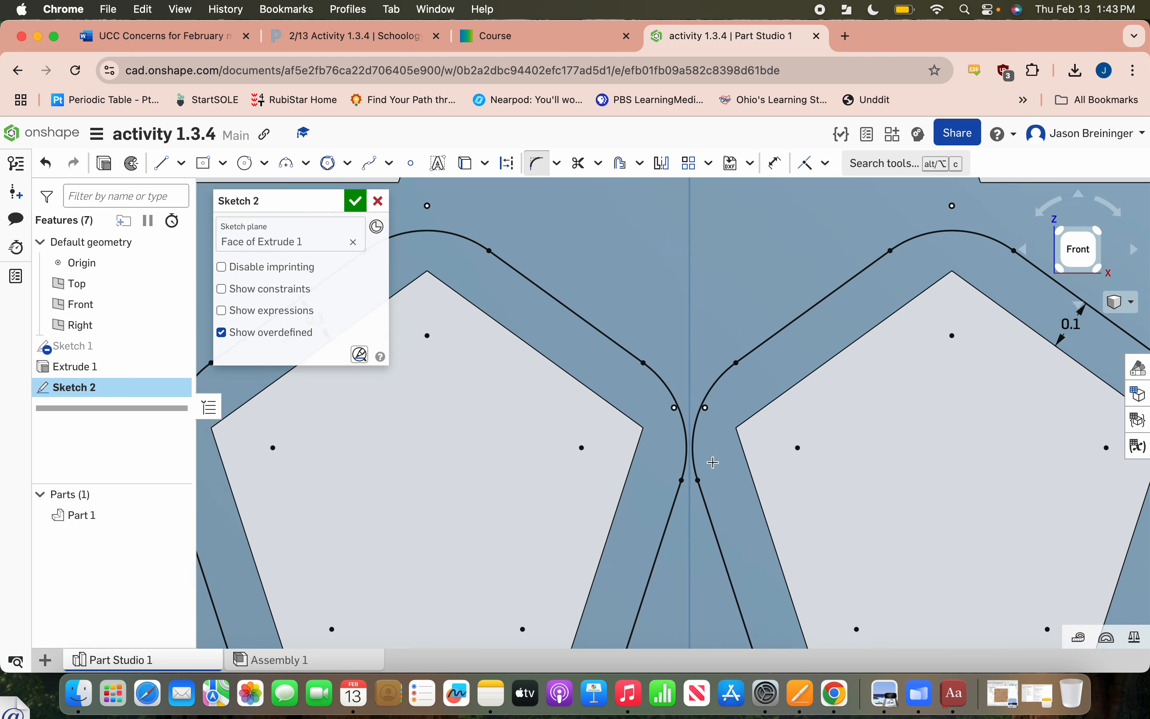
scroll(672, 325, "down", 10)
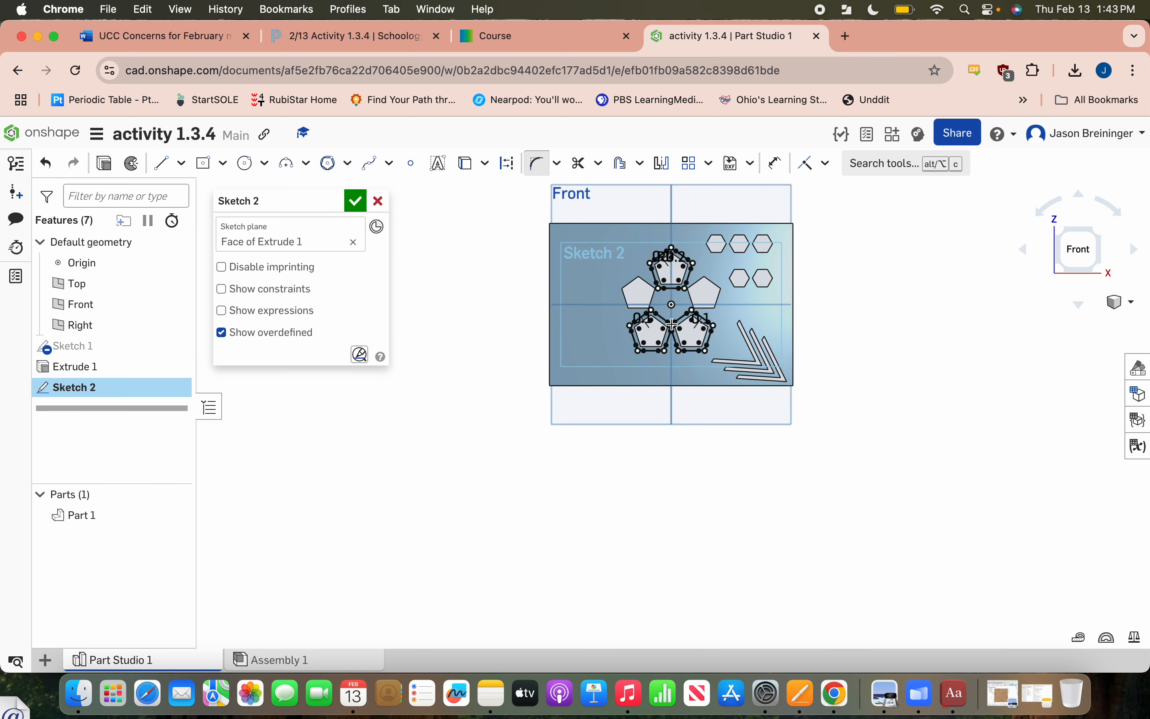
scroll(672, 325, "up", 3)
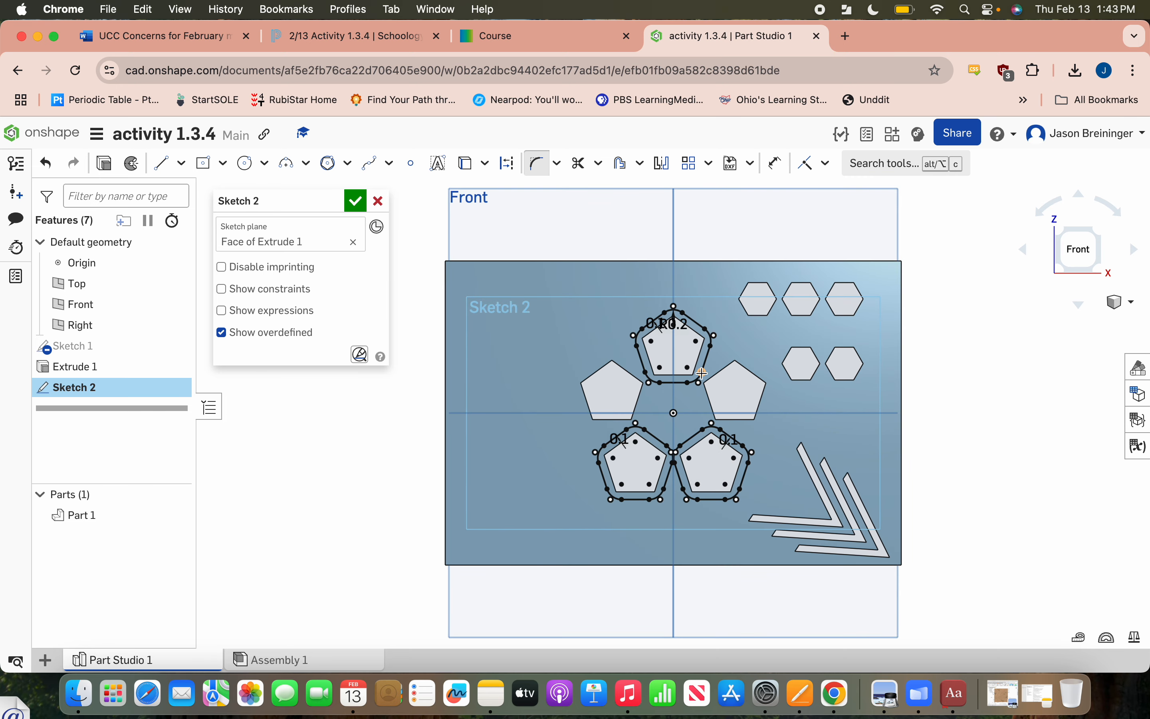
left_click(515, 33)
scroll(502, 387, "down", 5)
scroll(501, 387, "up", 6)
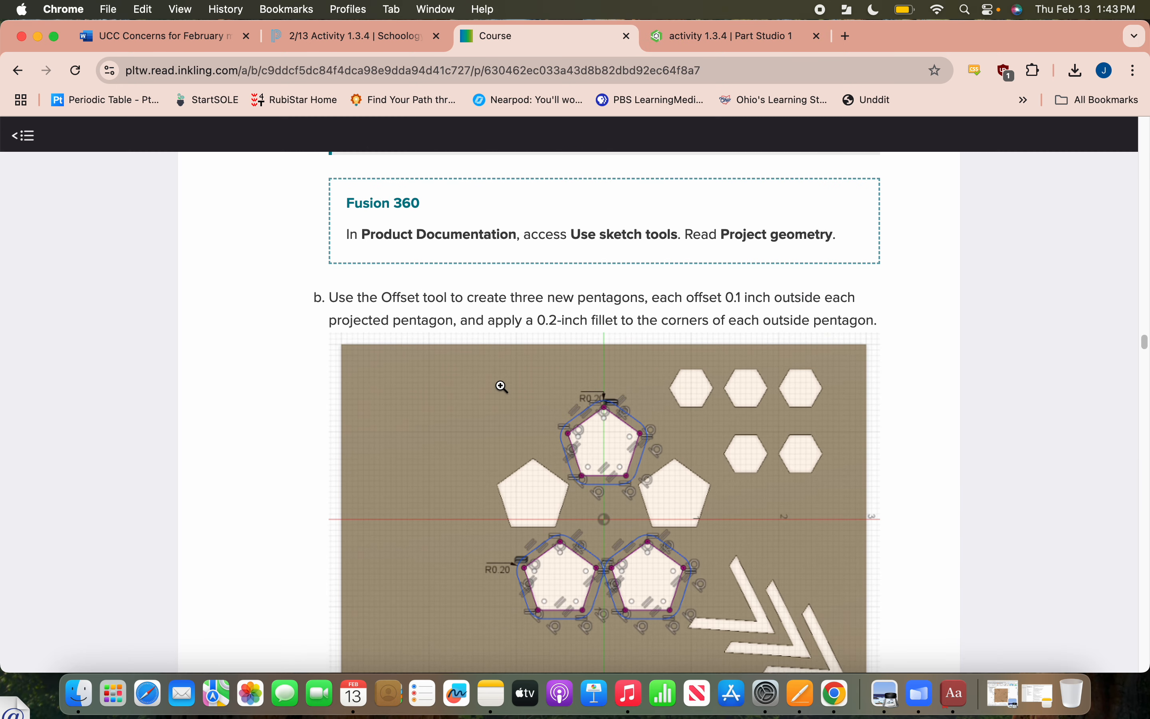
scroll(502, 386, "down", 8)
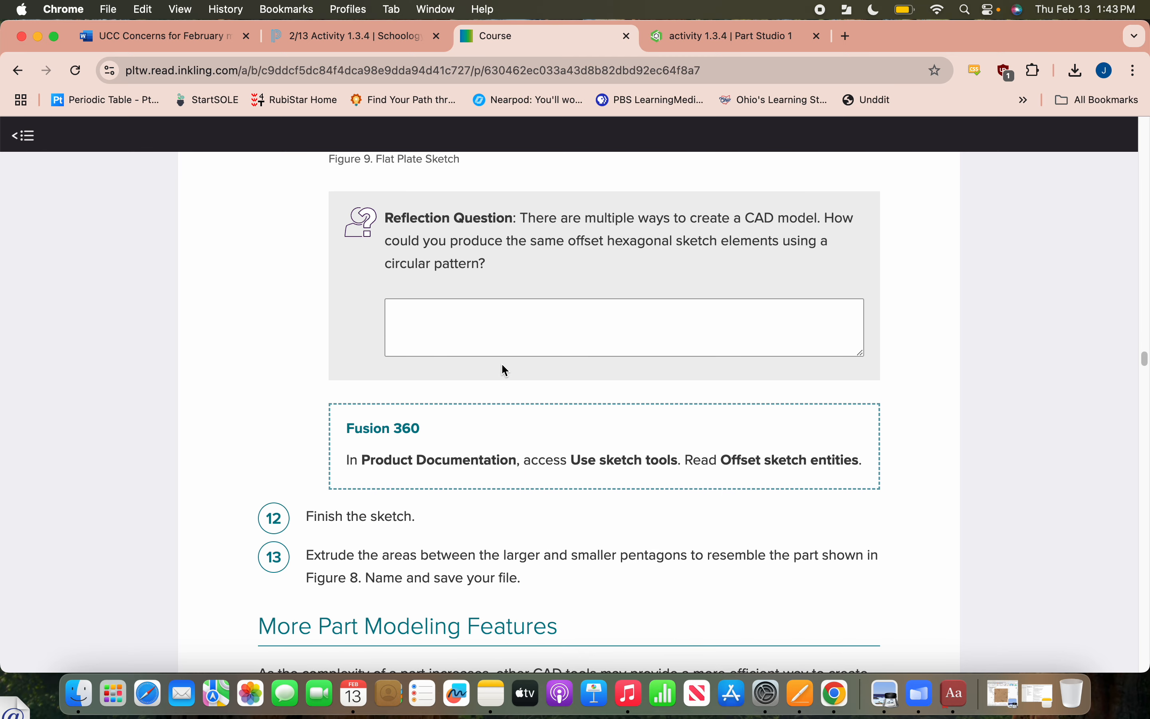
scroll(502, 364, "up", 5)
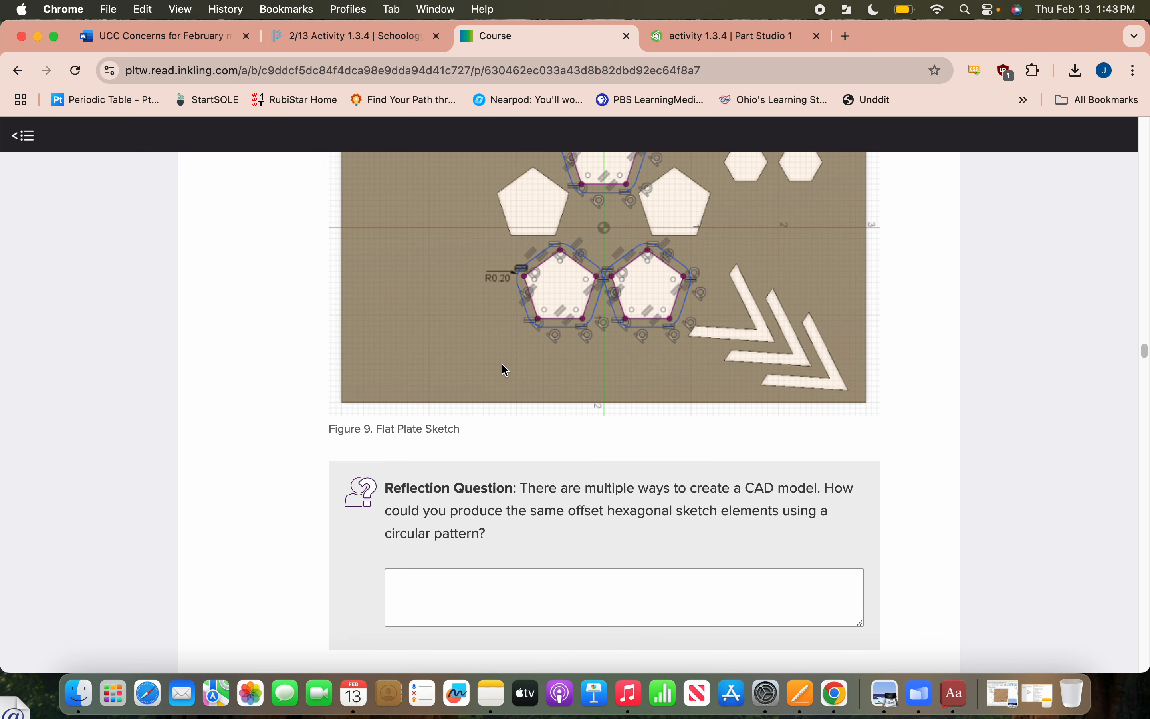
scroll(502, 365, "down", 6)
scroll(505, 369, "down", 2)
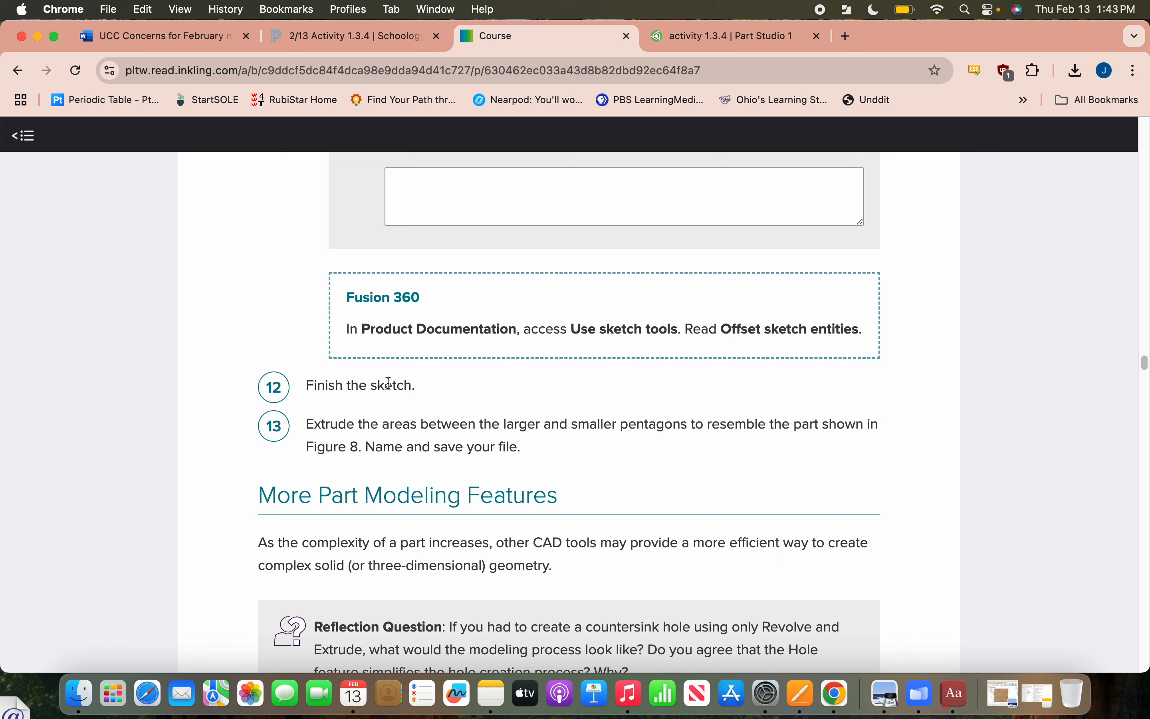
left_click(732, 36)
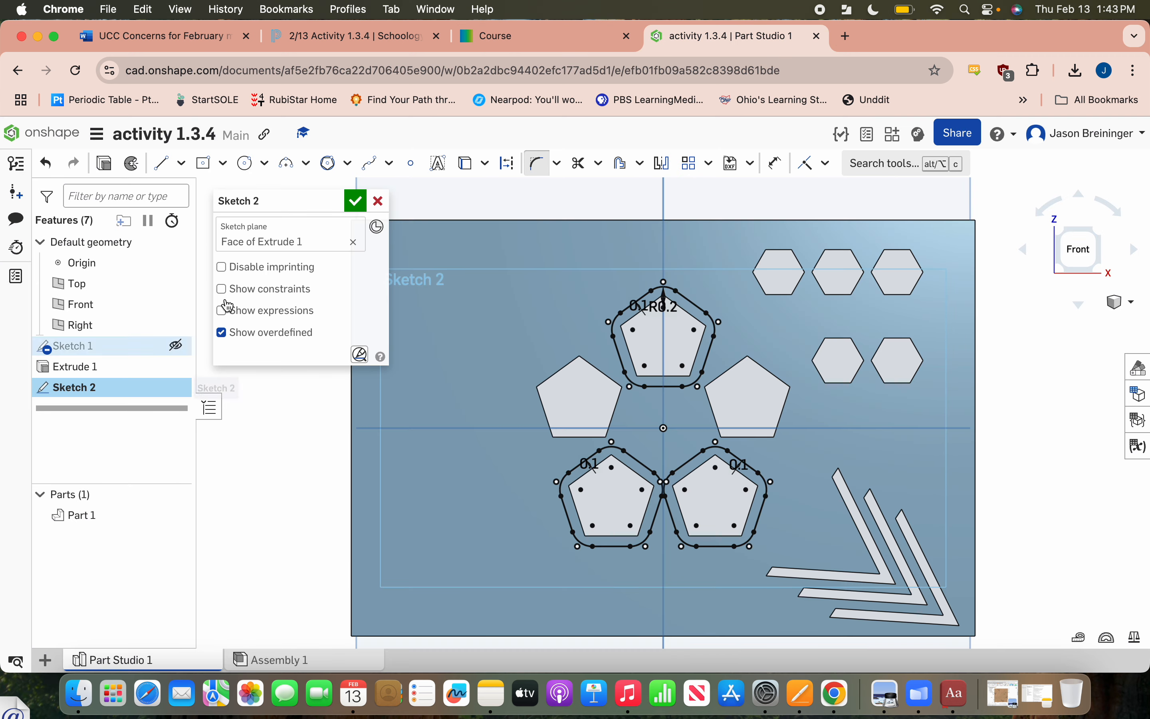
Finish the sketch and select the three ring regions between the smaller and larger pentagons for an Extrude that adds to the plate.
left_click(355, 202)
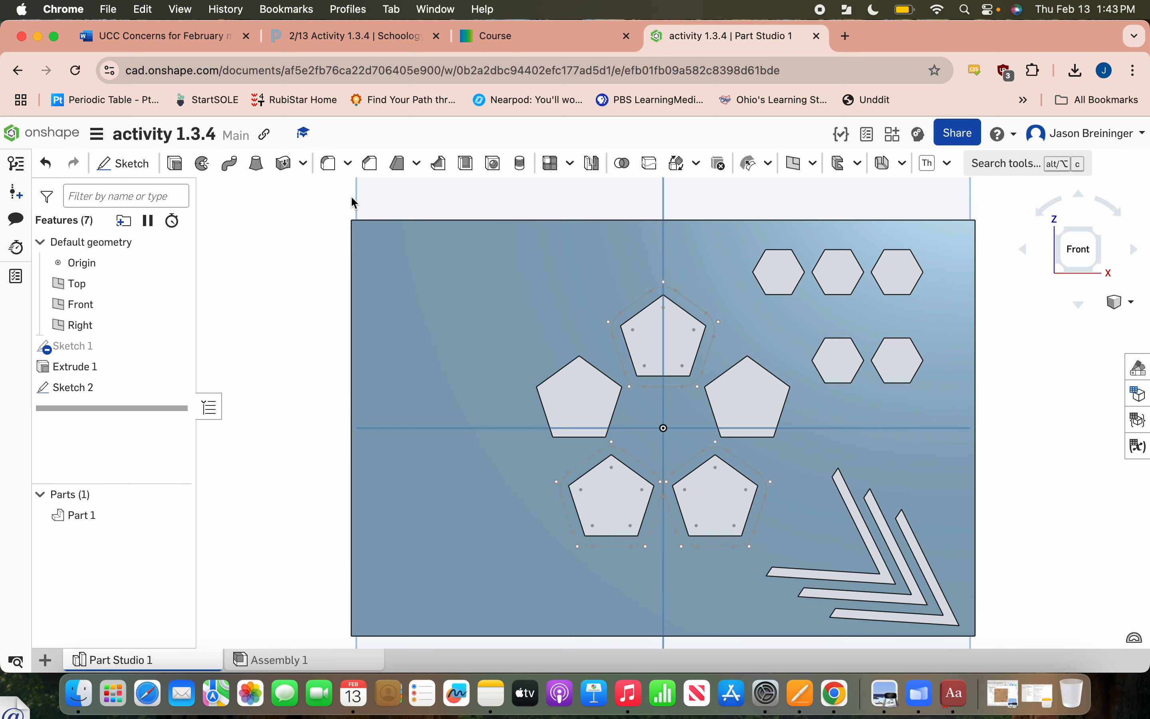
left_click(182, 164)
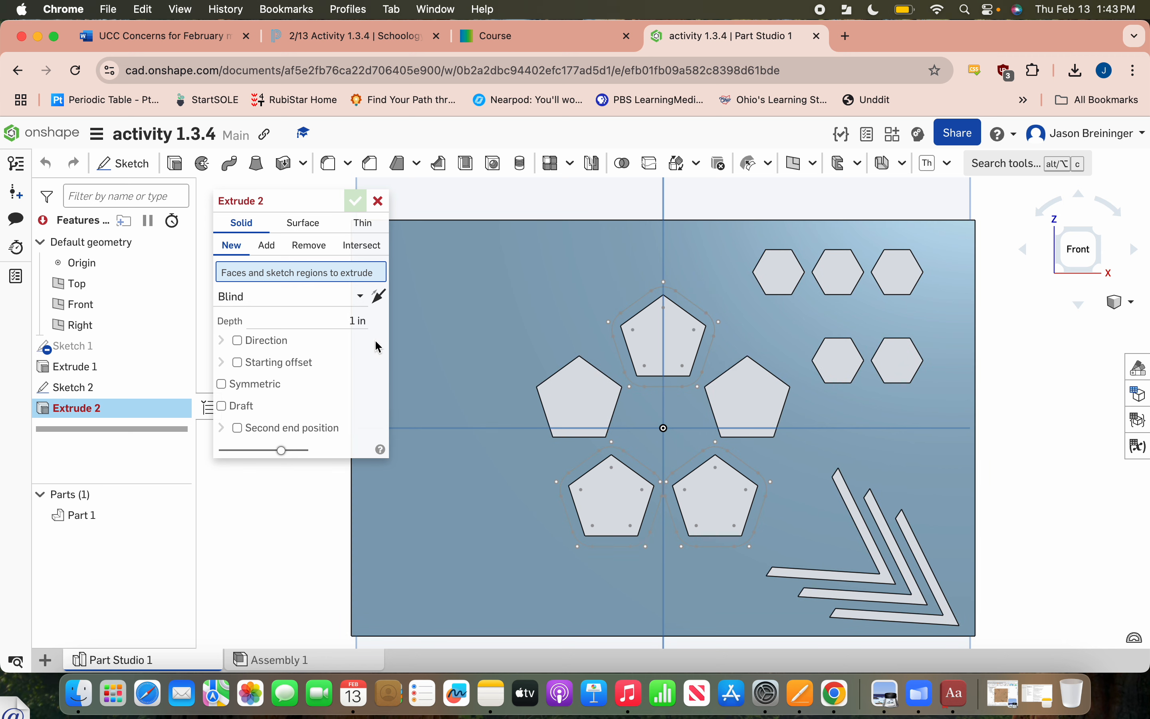
left_click(650, 299)
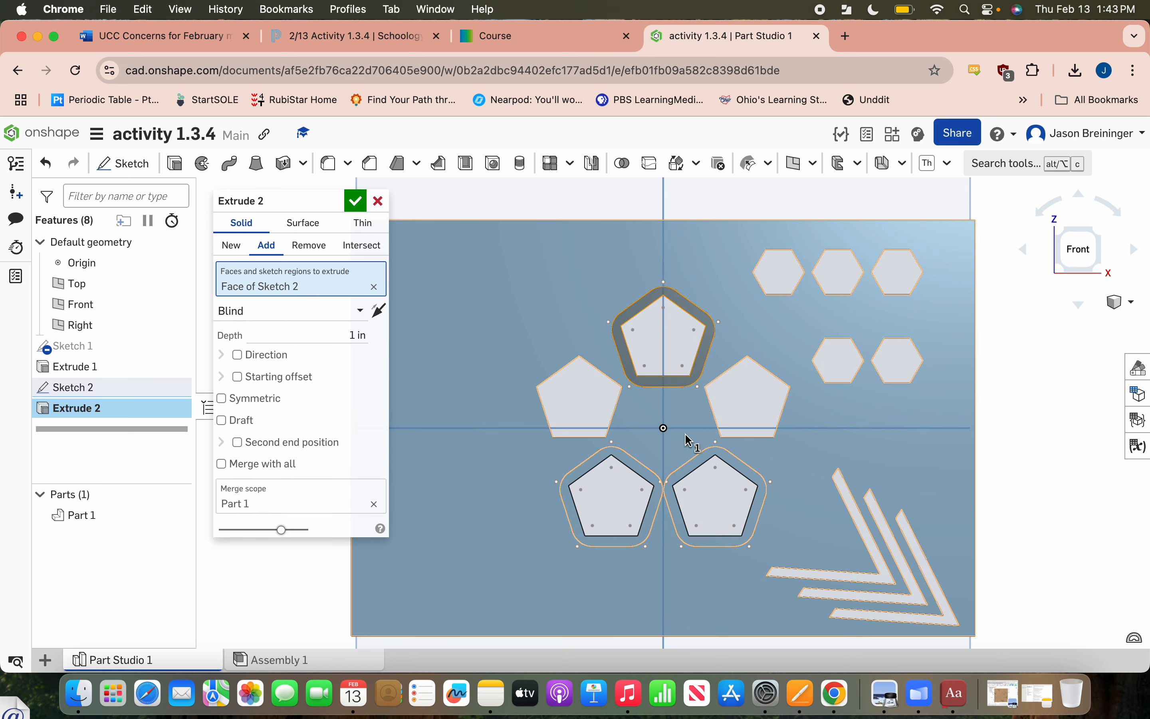
left_click(702, 469)
left_click(644, 475)
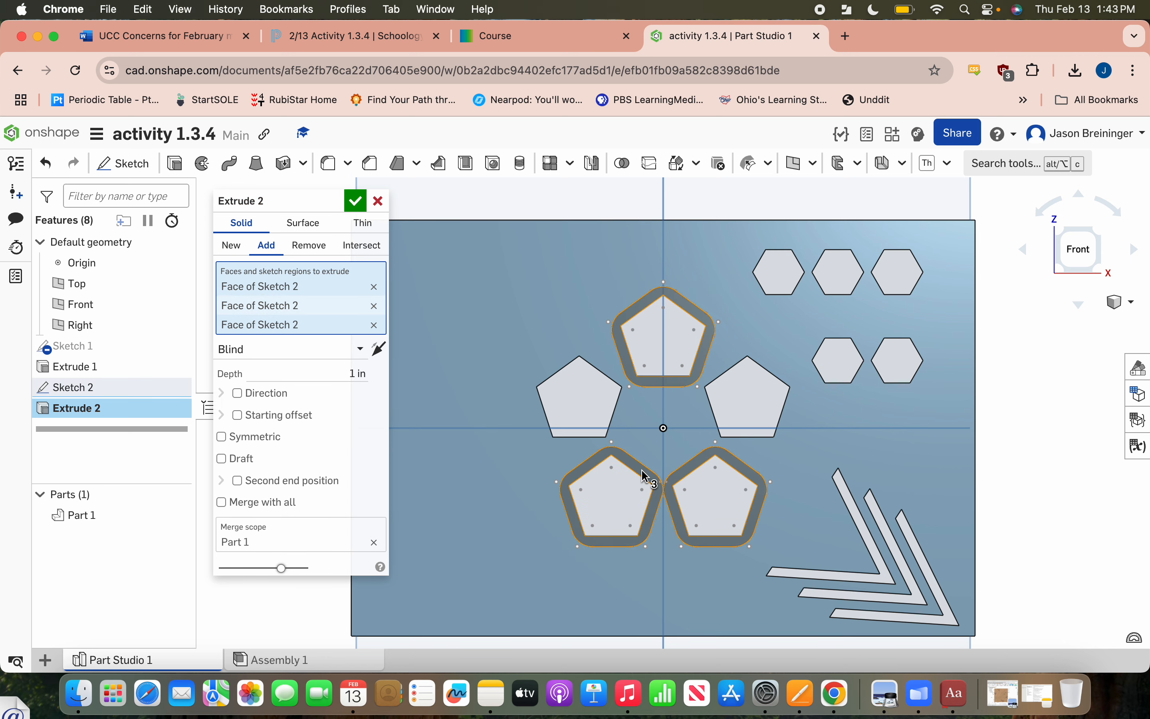
Review the extrusion instruction and Figure 8 on the course page for the shape of the pentagonal extrusions.
right_click_drag(629, 244, 558, 60)
left_click(553, 47)
scroll(507, 410, "down", 1)
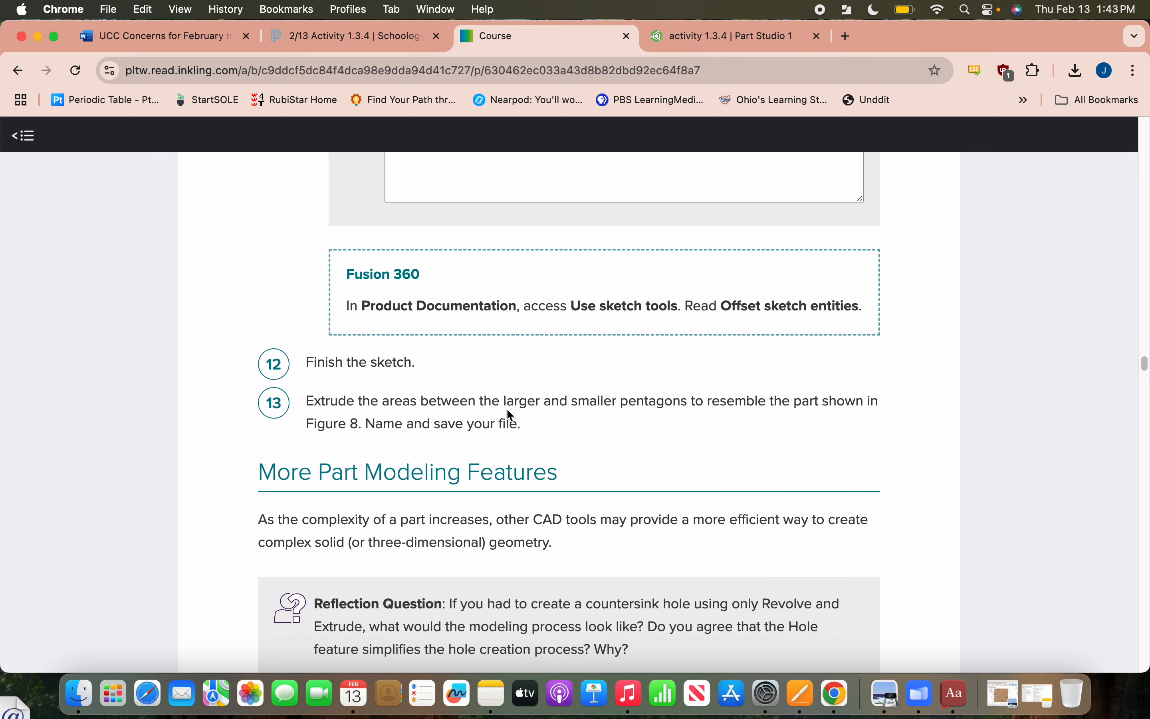
scroll(507, 408, "down", 1)
scroll(507, 408, "up", 10)
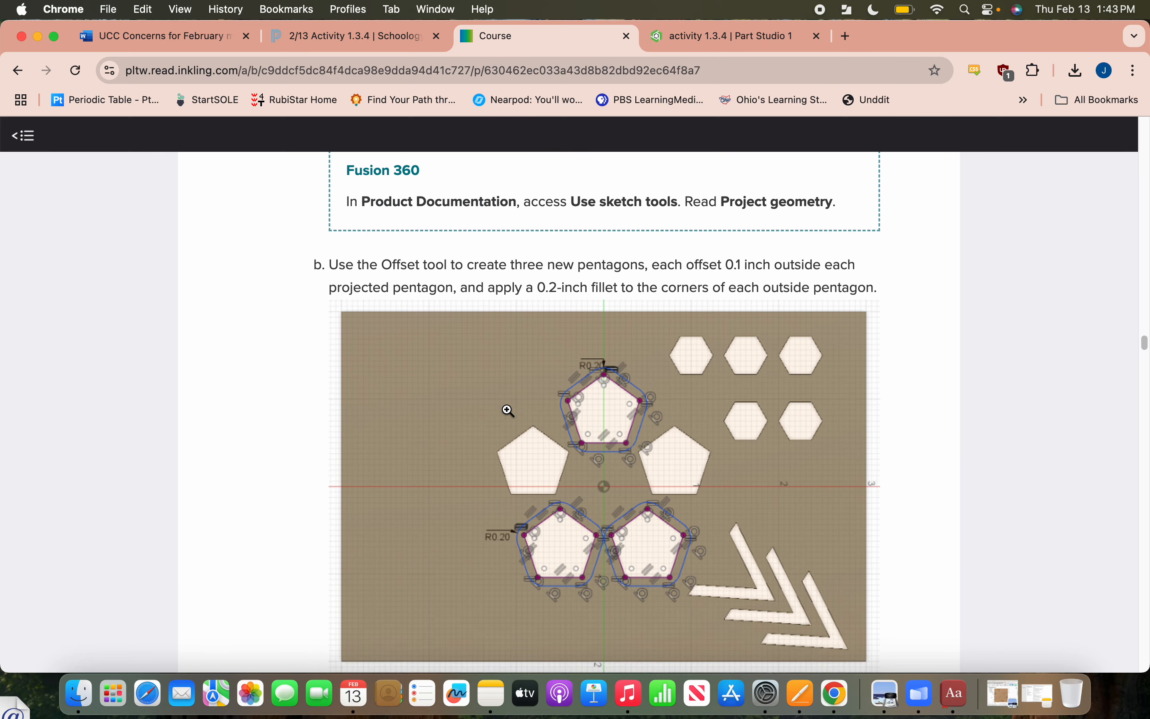
scroll(508, 409, "up", 1)
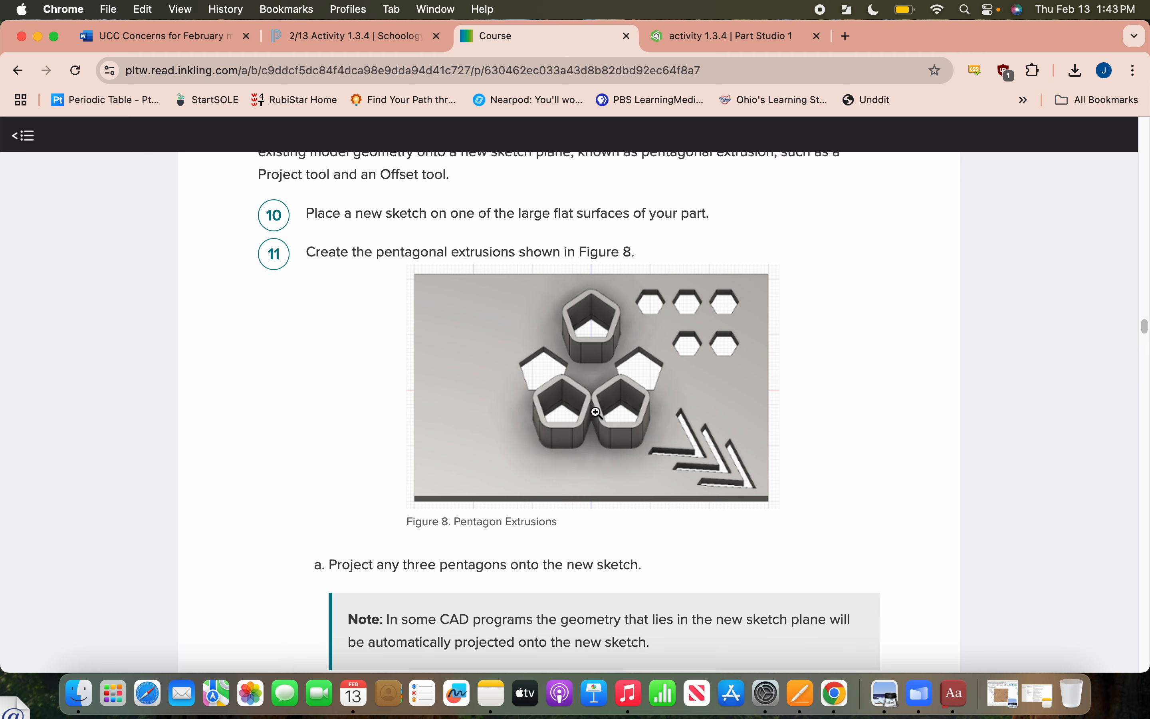
Switch back to the Onshape part studio and complete the Extrude of the three pentagon rings with a depth of 0.5 in.
left_click(670, 26)
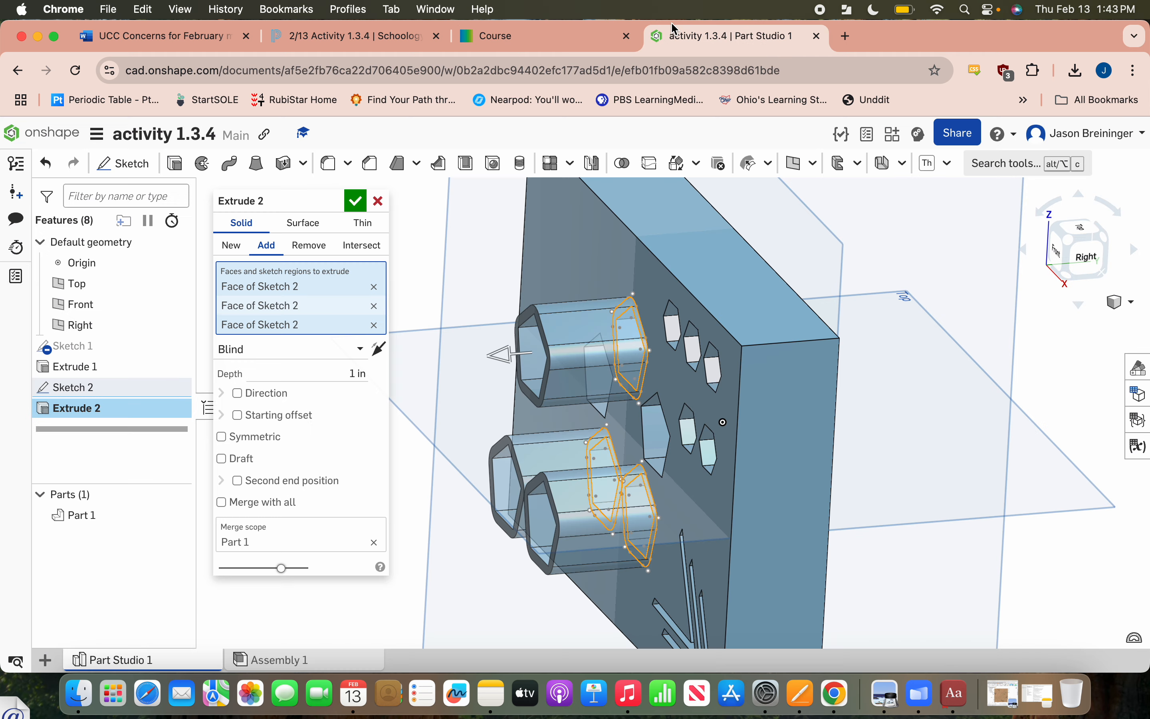
left_click(352, 374)
type("0.5")
key("Return")
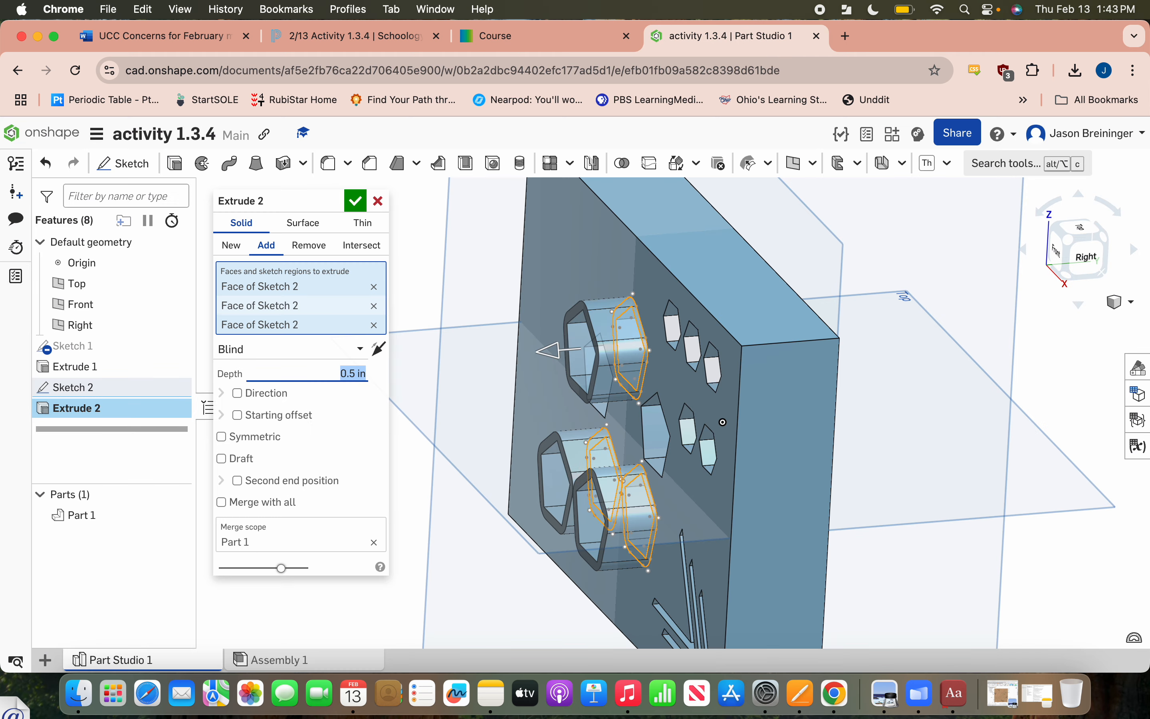
left_click(356, 201)
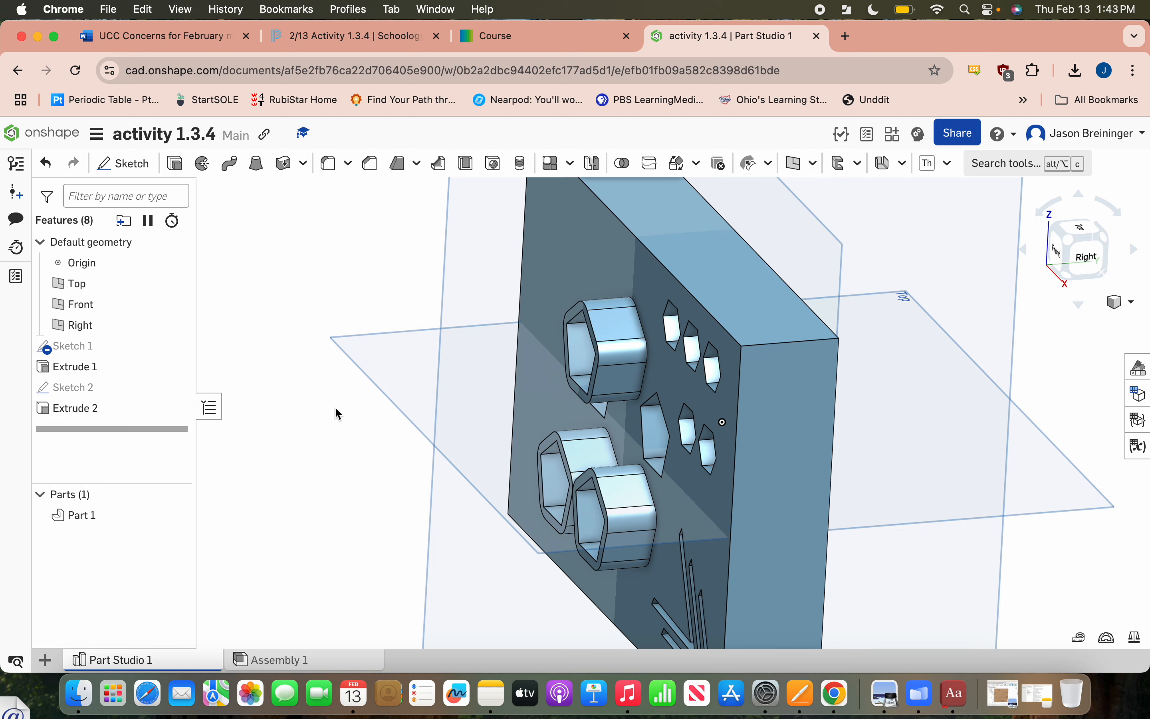
right_click_drag(333, 411, 405, 421)
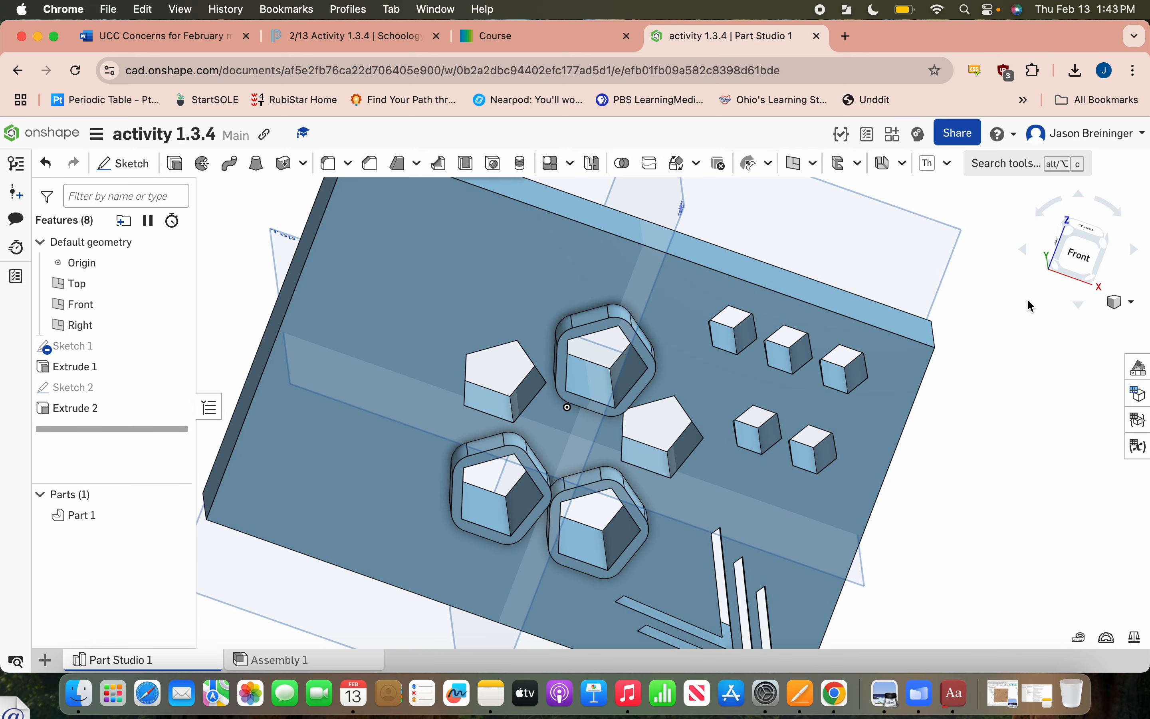
left_click(1073, 254)
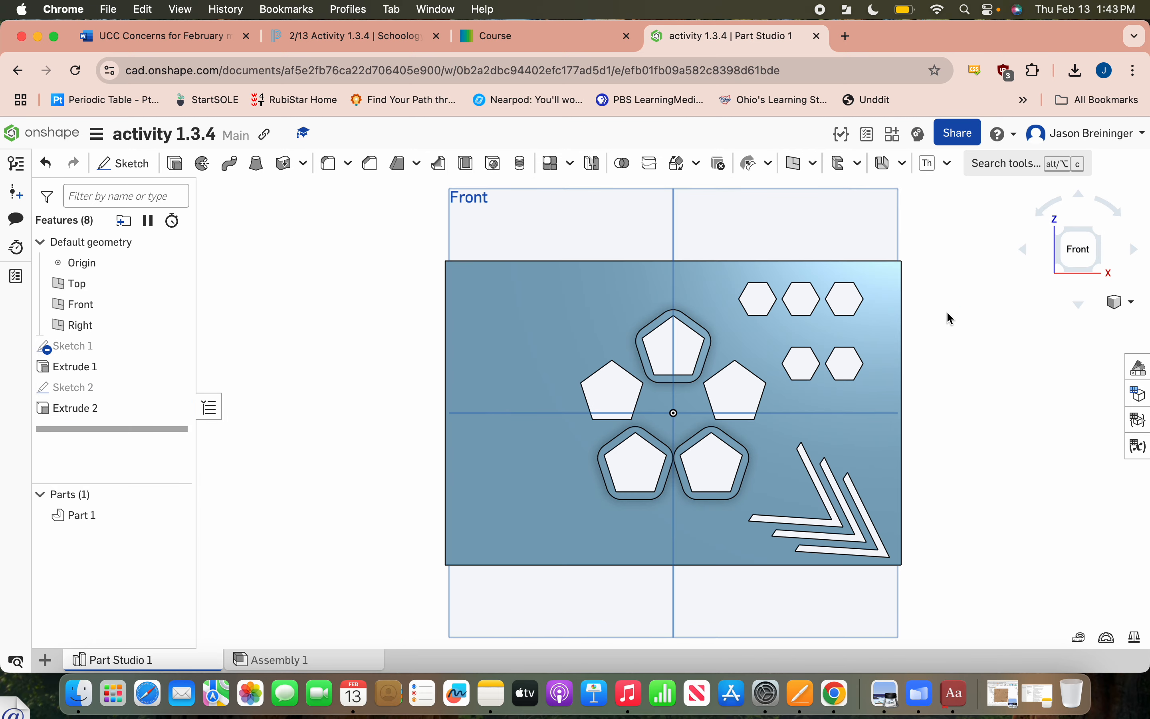
right_click_drag(946, 311, 928, 325)
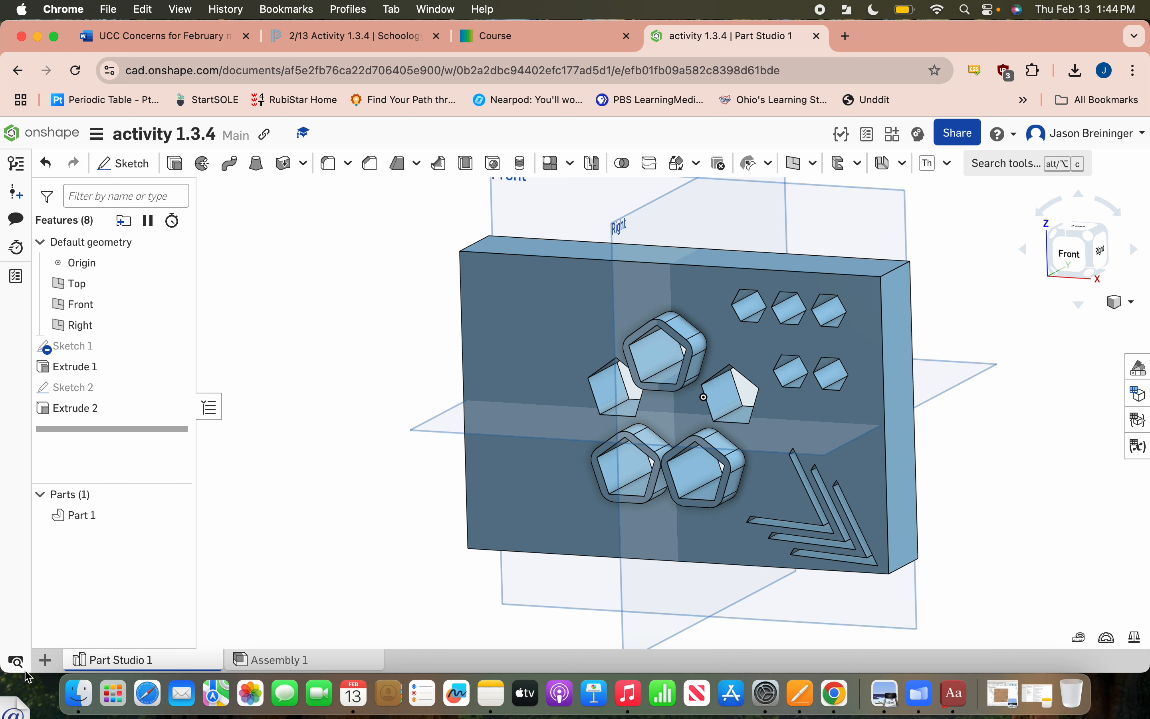
Create a second Part Studio in the activity 1.3.4 document.
left_click(46, 660)
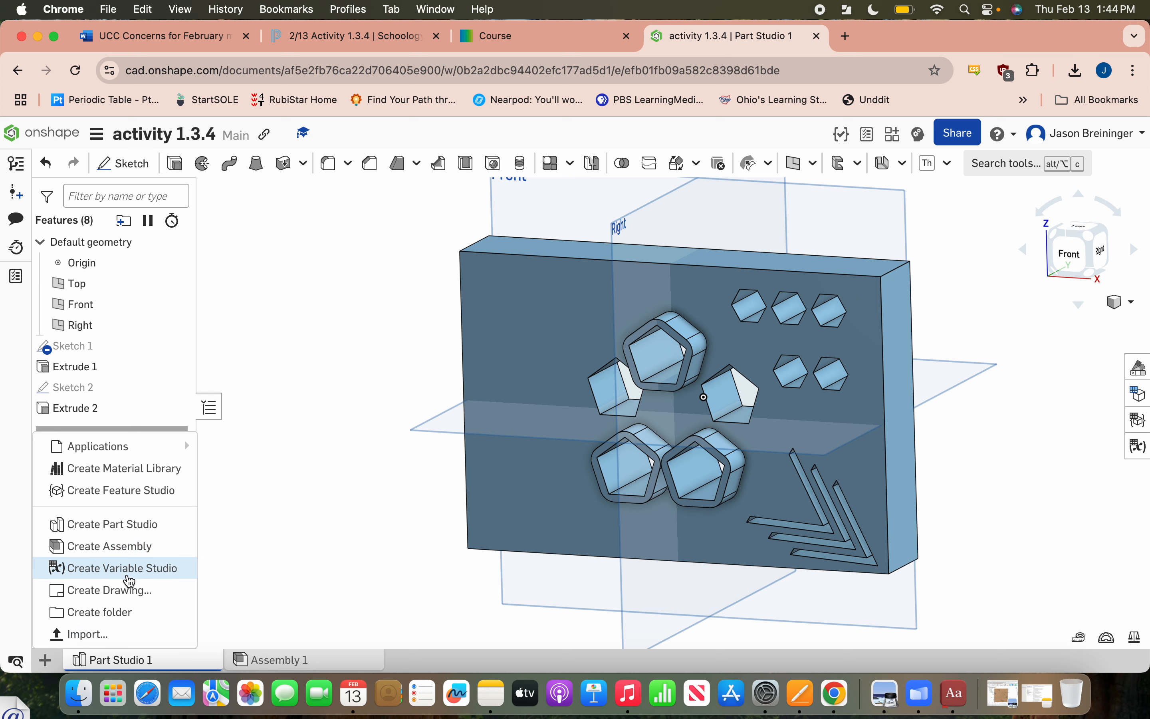
left_click(114, 524)
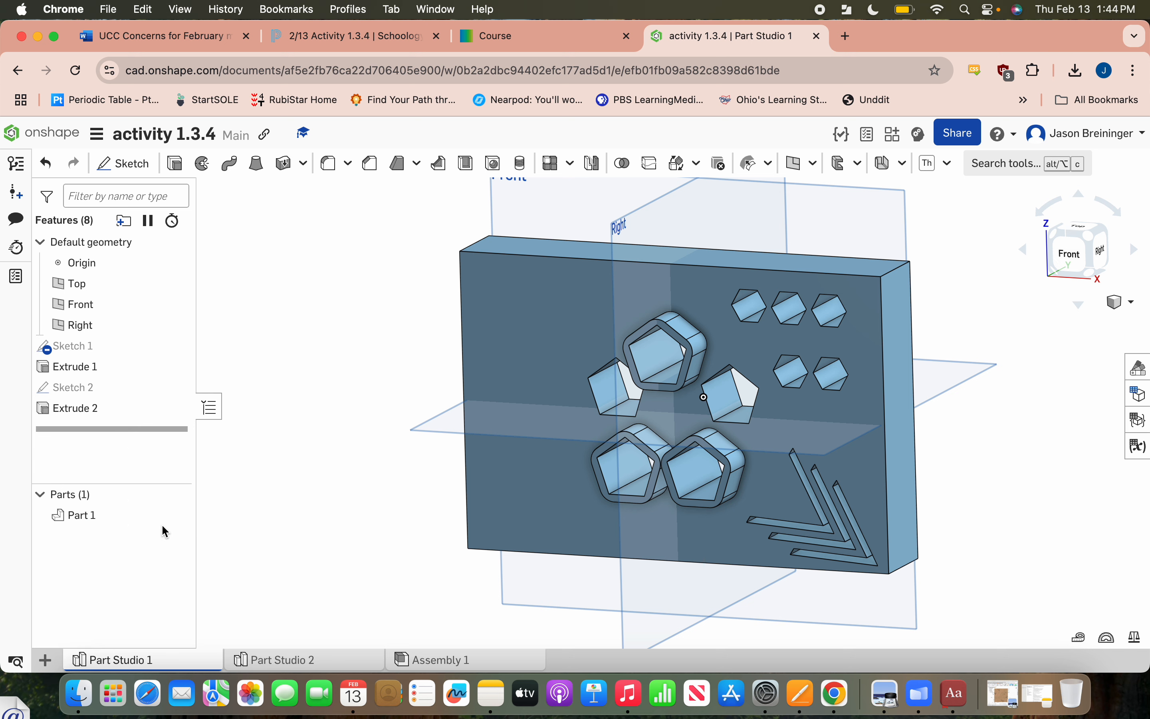